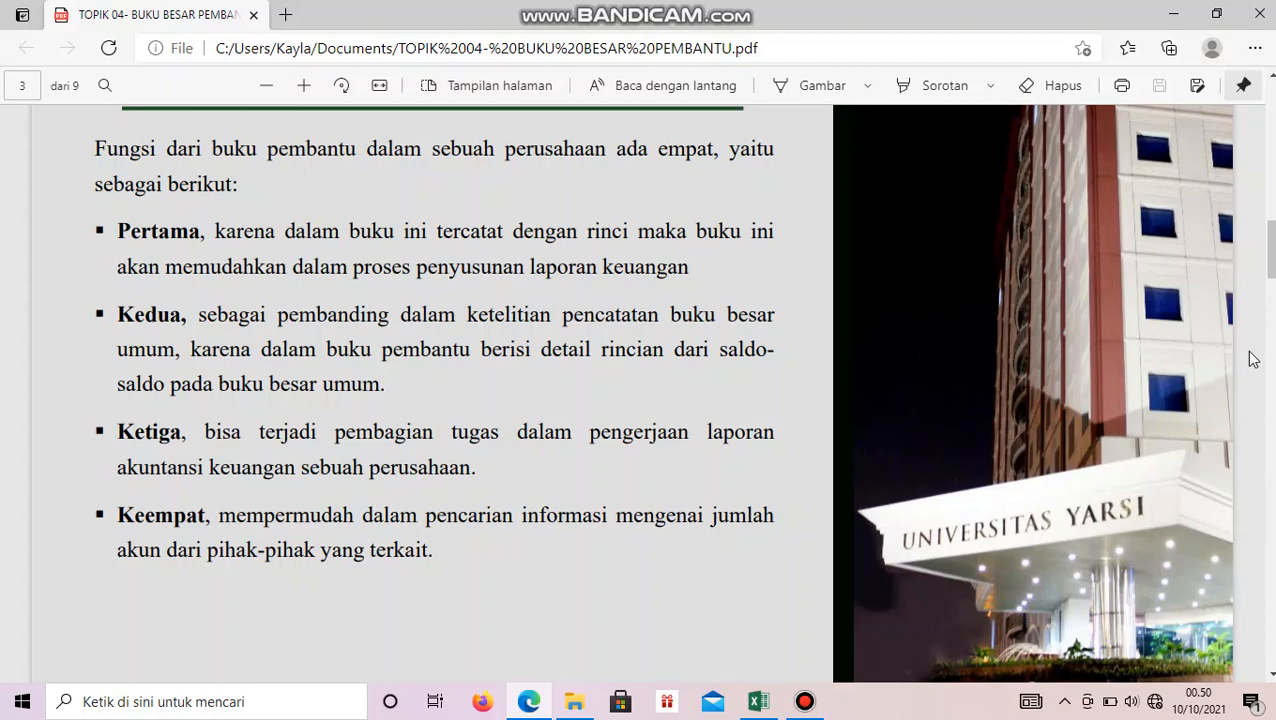
# Read the PDF slides on subsidiary ledger types, their pivot table and advanced filter layouts, and the unadjusted trial balance
pyautogui.scroll(-10, 1253, 359)
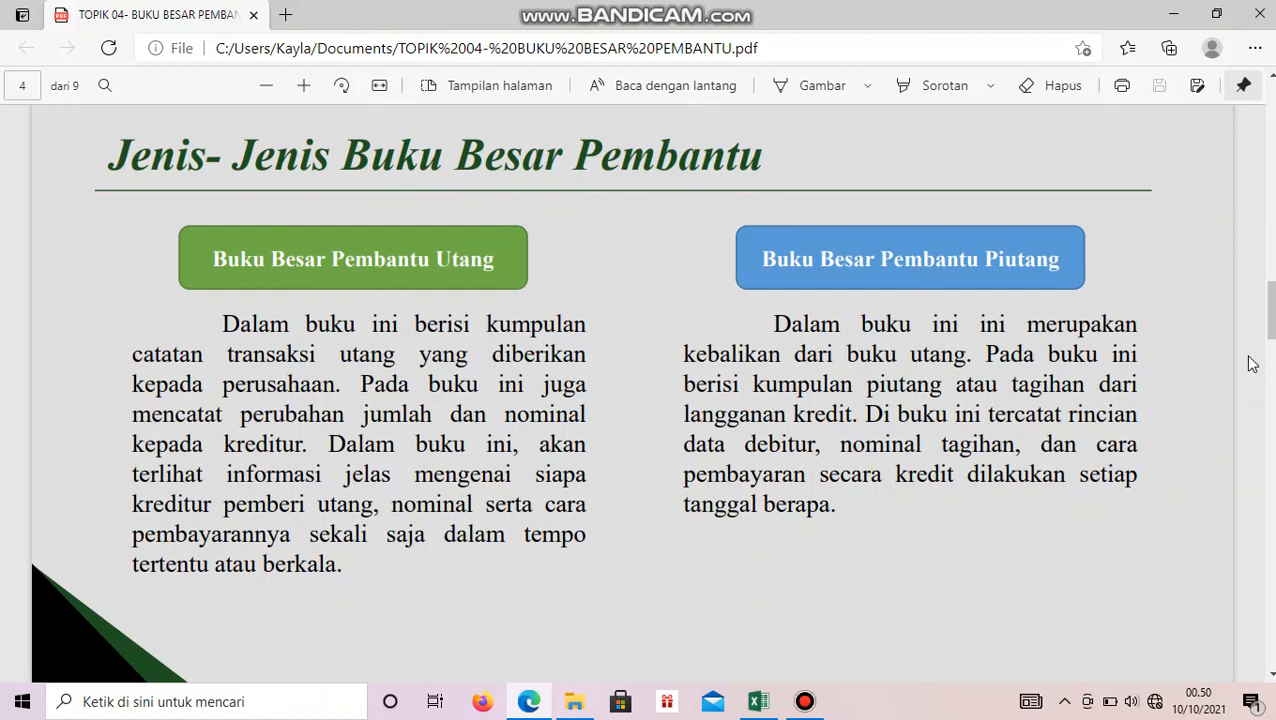
pyautogui.scroll(-5, 1252, 364)
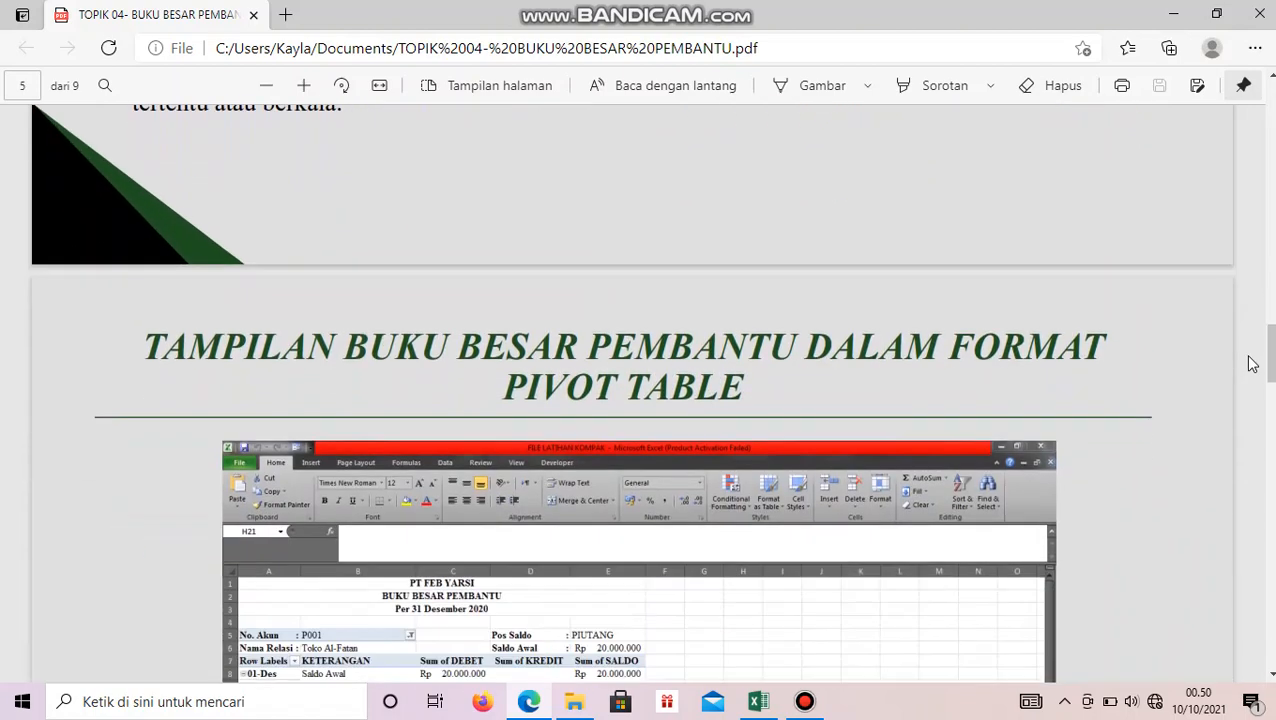
pyautogui.scroll(-1, 1252, 364)
pyautogui.scroll(-2, 1252, 364)
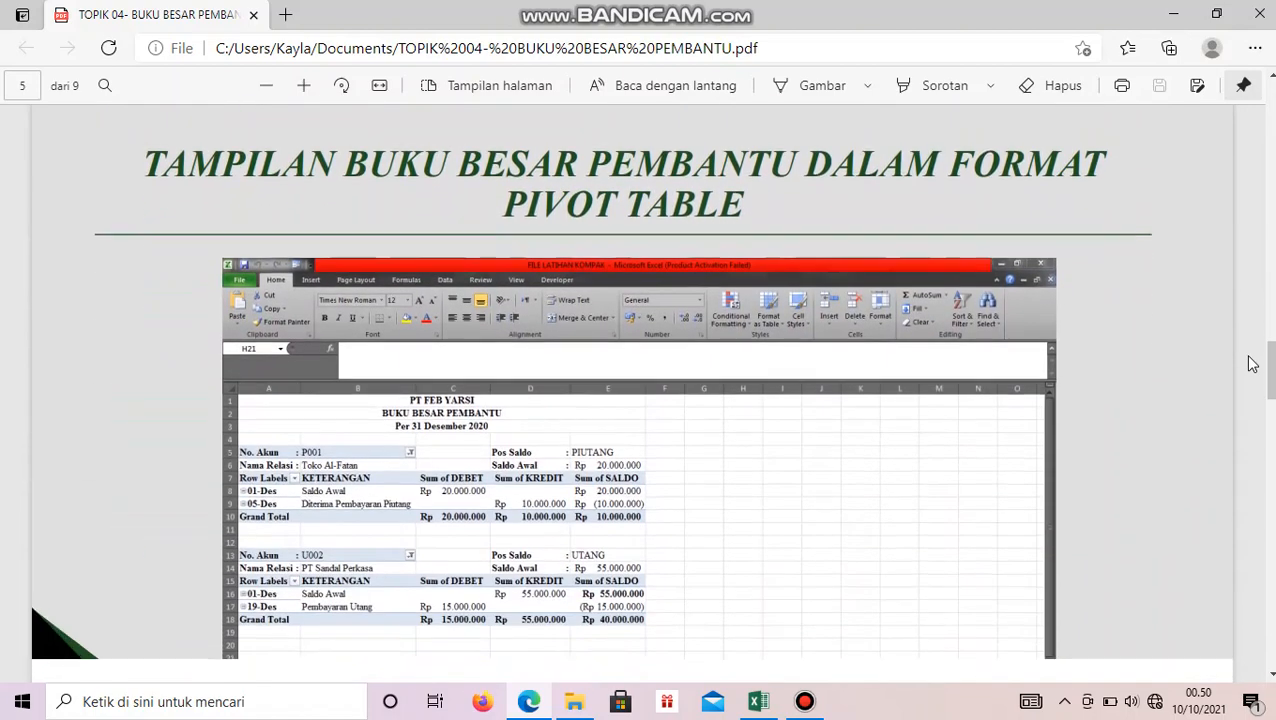
pyautogui.scroll(-7, 1252, 364)
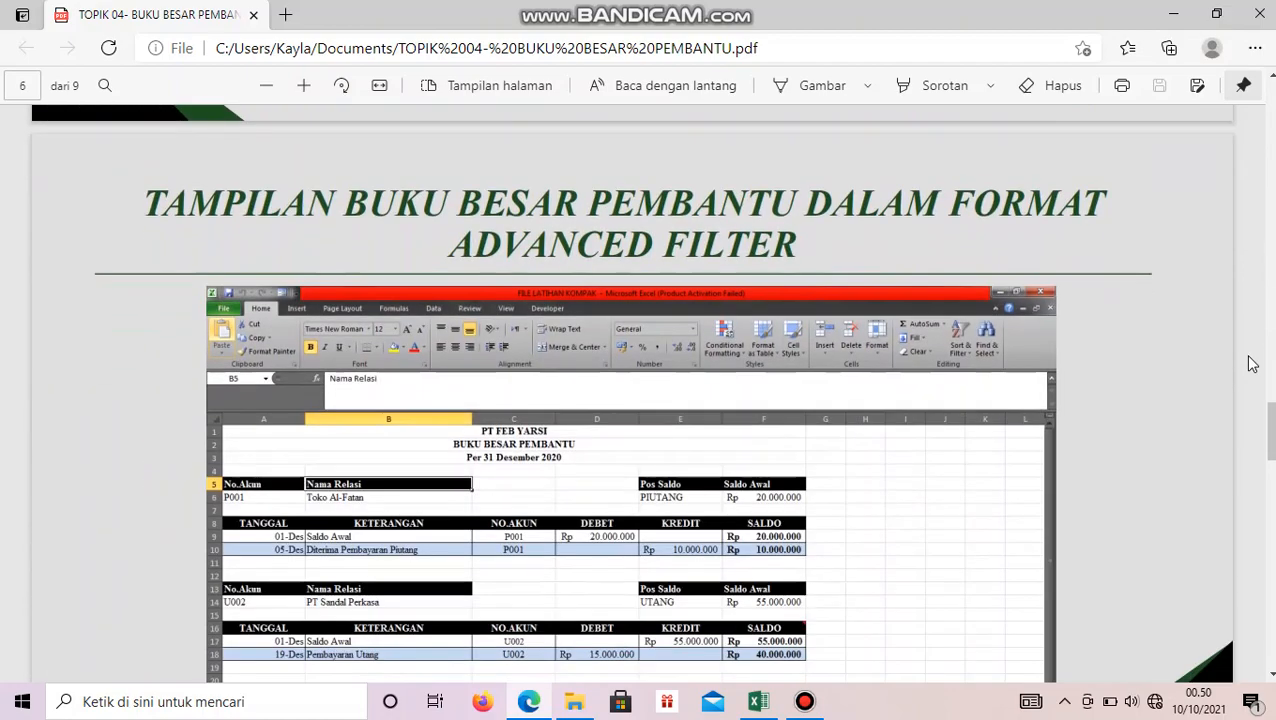
pyautogui.scroll(-1, 1252, 364)
pyautogui.scroll(1, 1252, 364)
pyautogui.scroll(-6, 1252, 364)
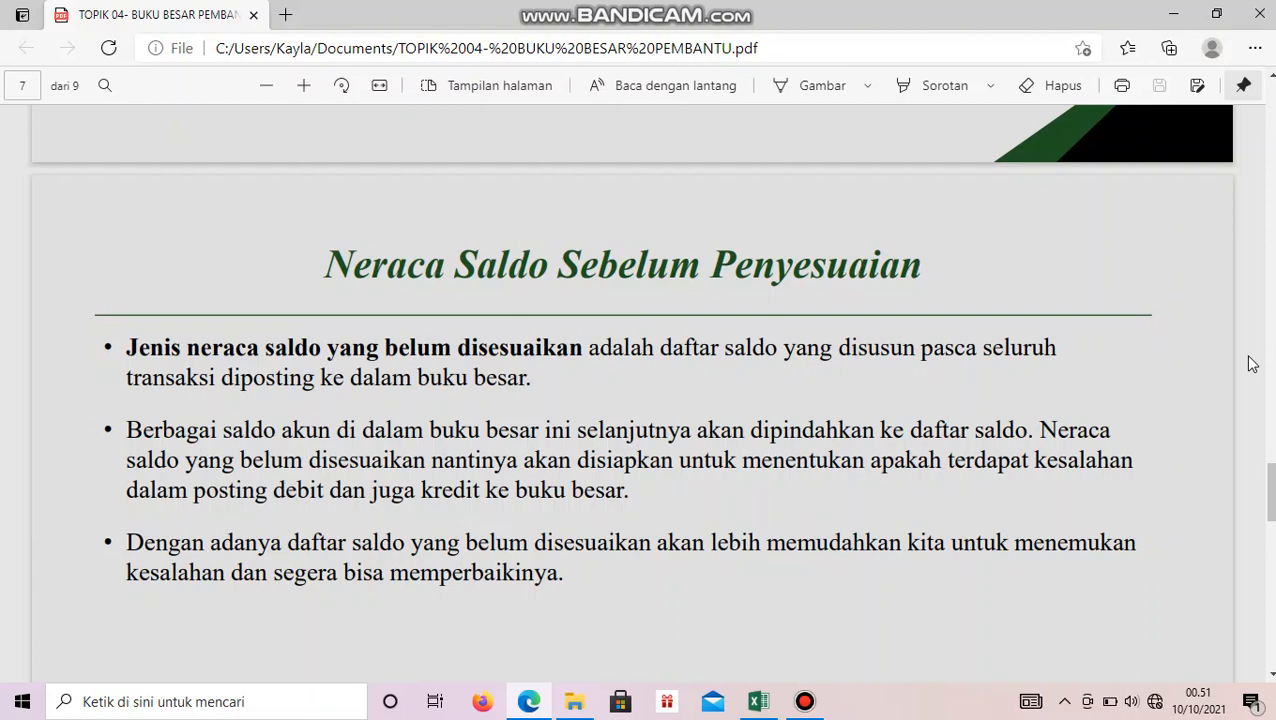
pyautogui.scroll(-6, 1253, 364)
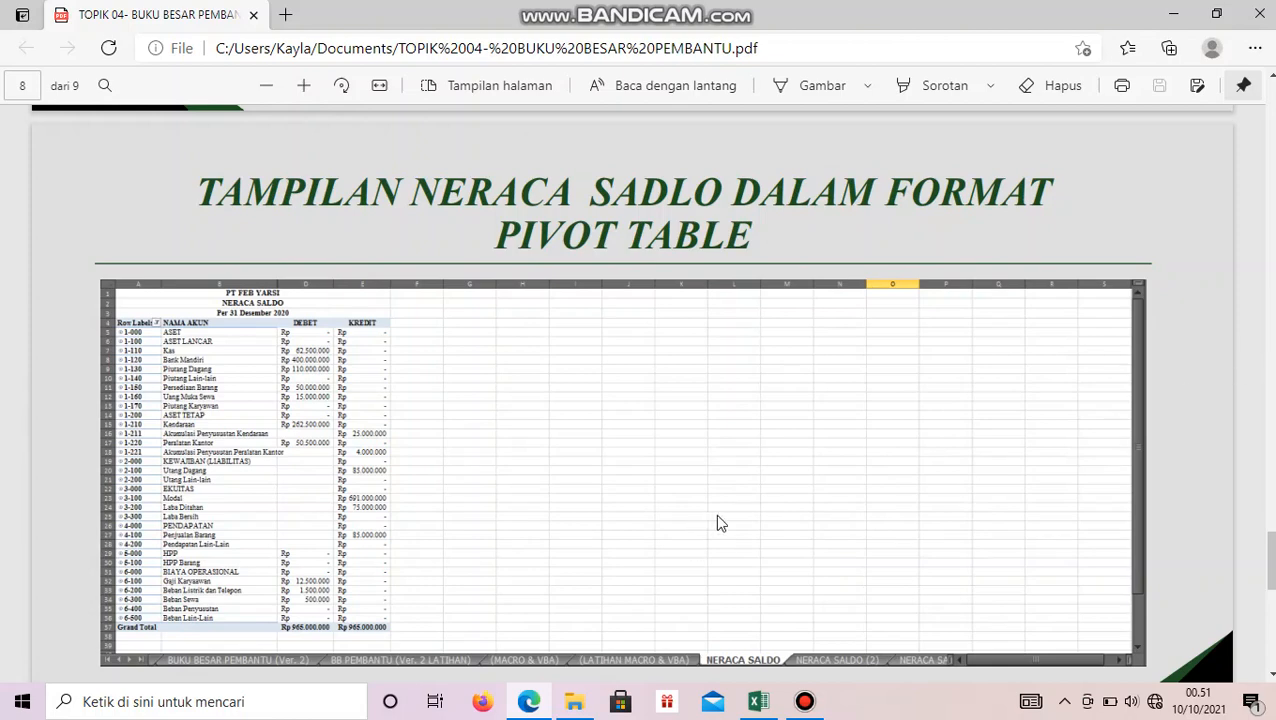
# Switch to Excel and insert a PivotTable at A6 of the BB Pembantu pivot table sheet, with 'Jurnal Umum'!$A$5:$F$67 as its source
pyautogui.click(760, 700)
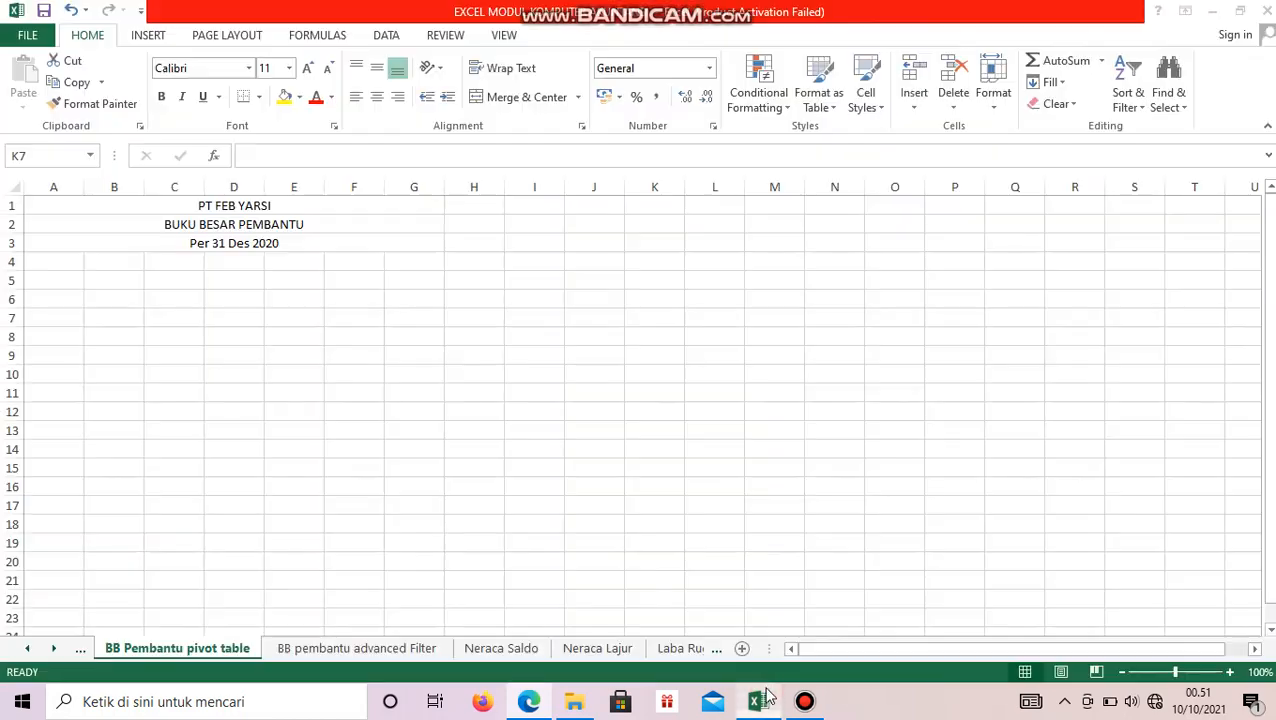
pyautogui.click(40, 302)
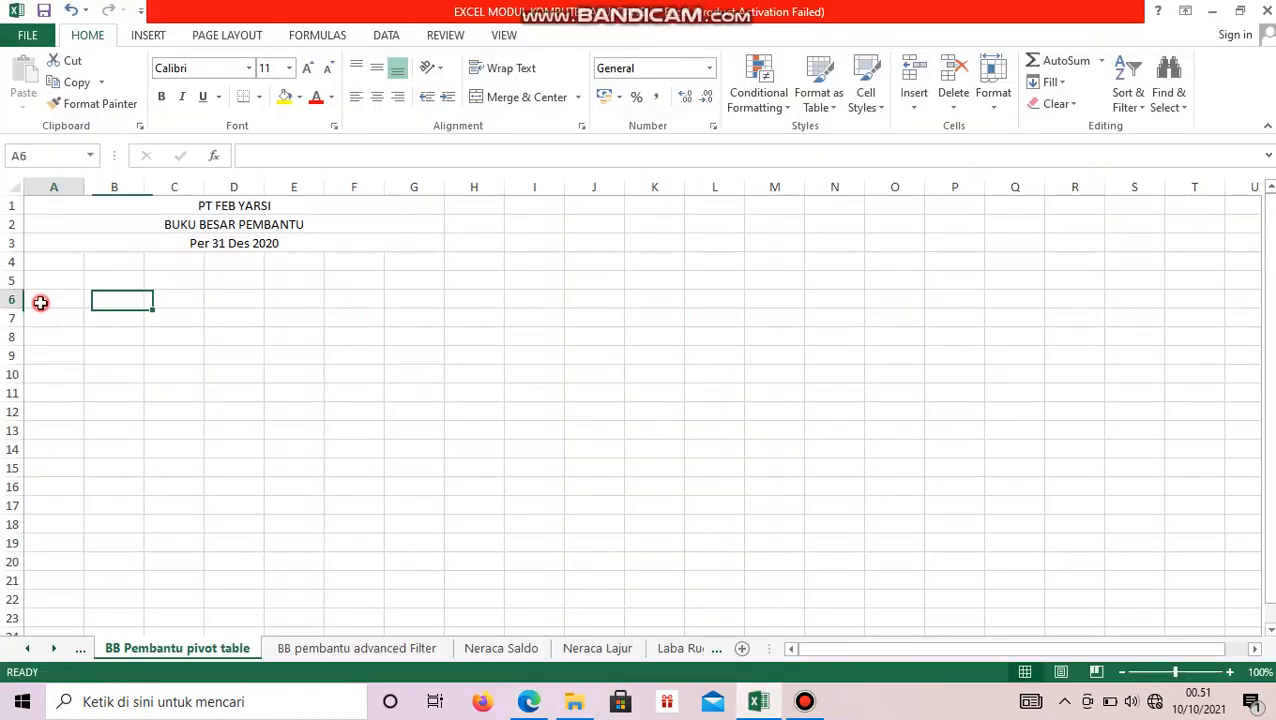
pyautogui.click(138, 42)
pyautogui.click(30, 80)
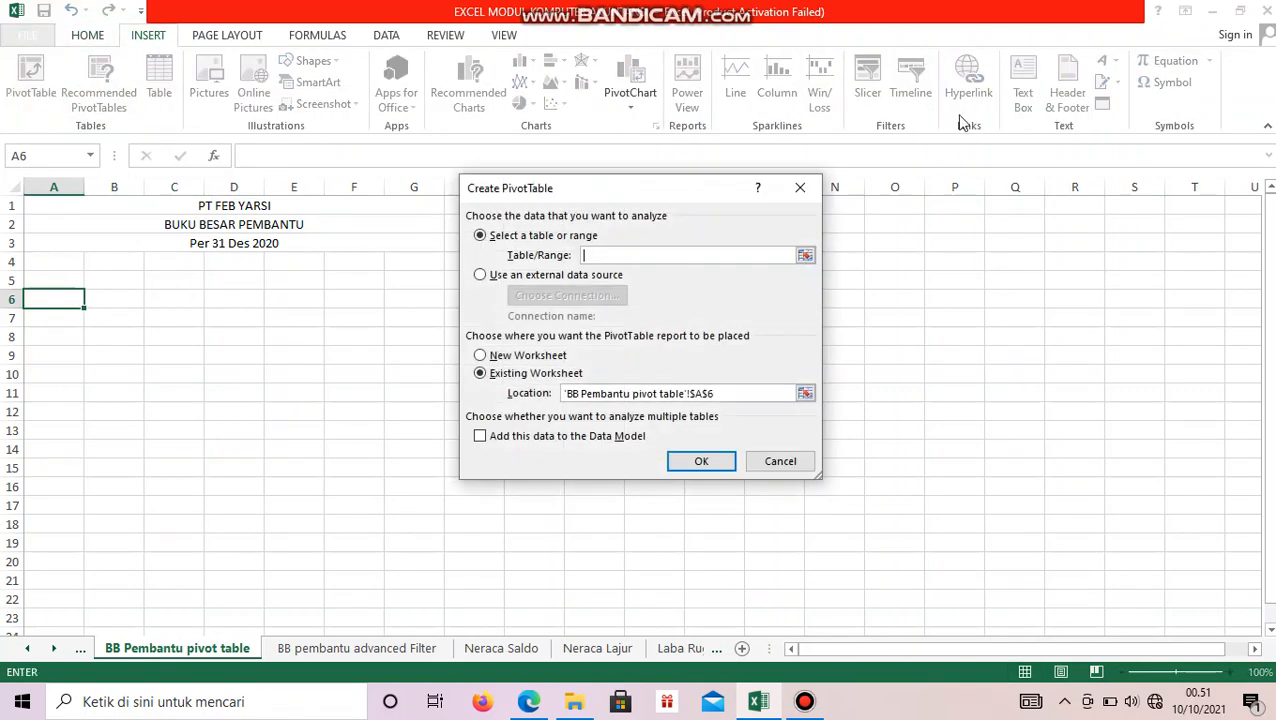
pyautogui.click(805, 255)
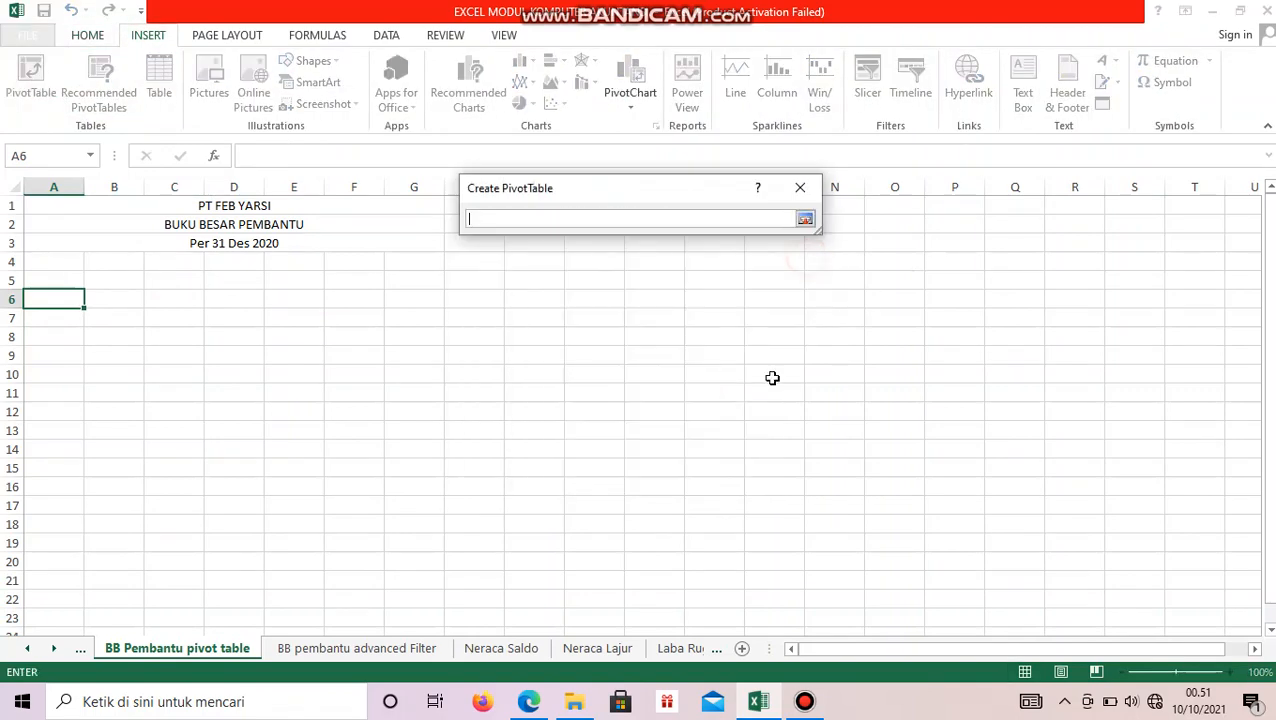
pyautogui.click(37, 648)
pyautogui.click(37, 648)
pyautogui.click(37, 648)
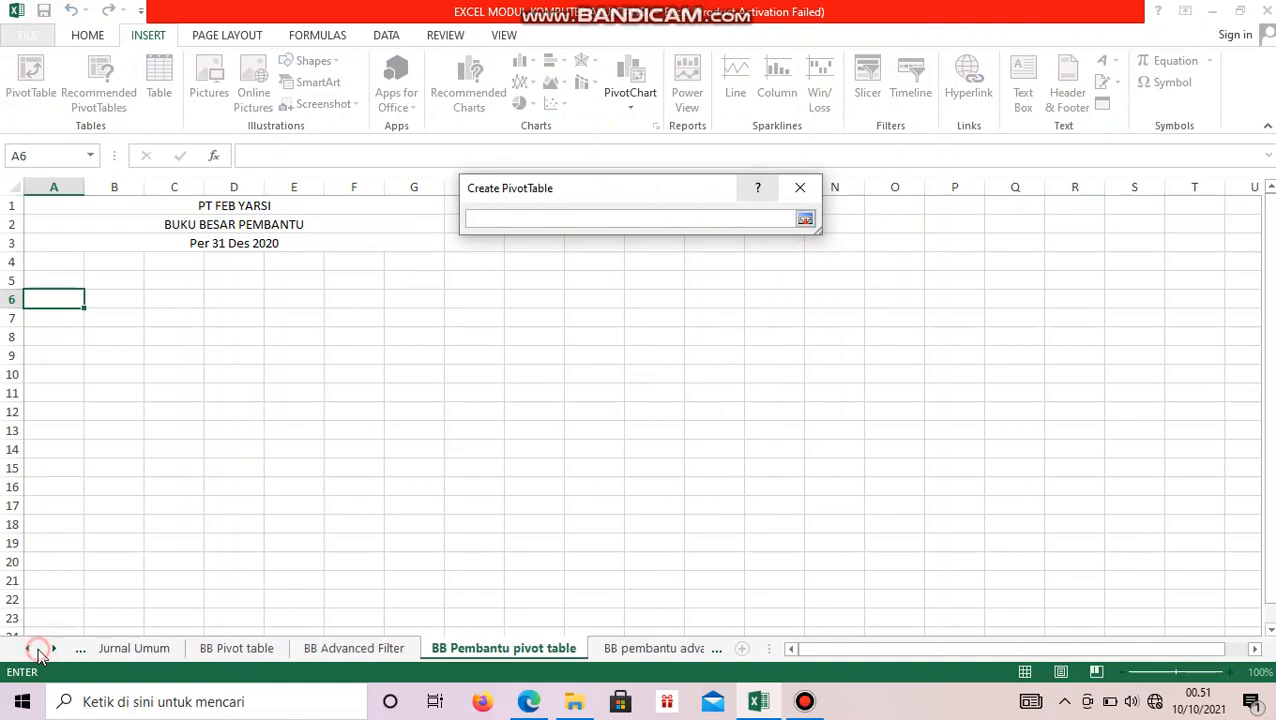
pyautogui.click(150, 649)
pyautogui.scroll(17, 139, 468)
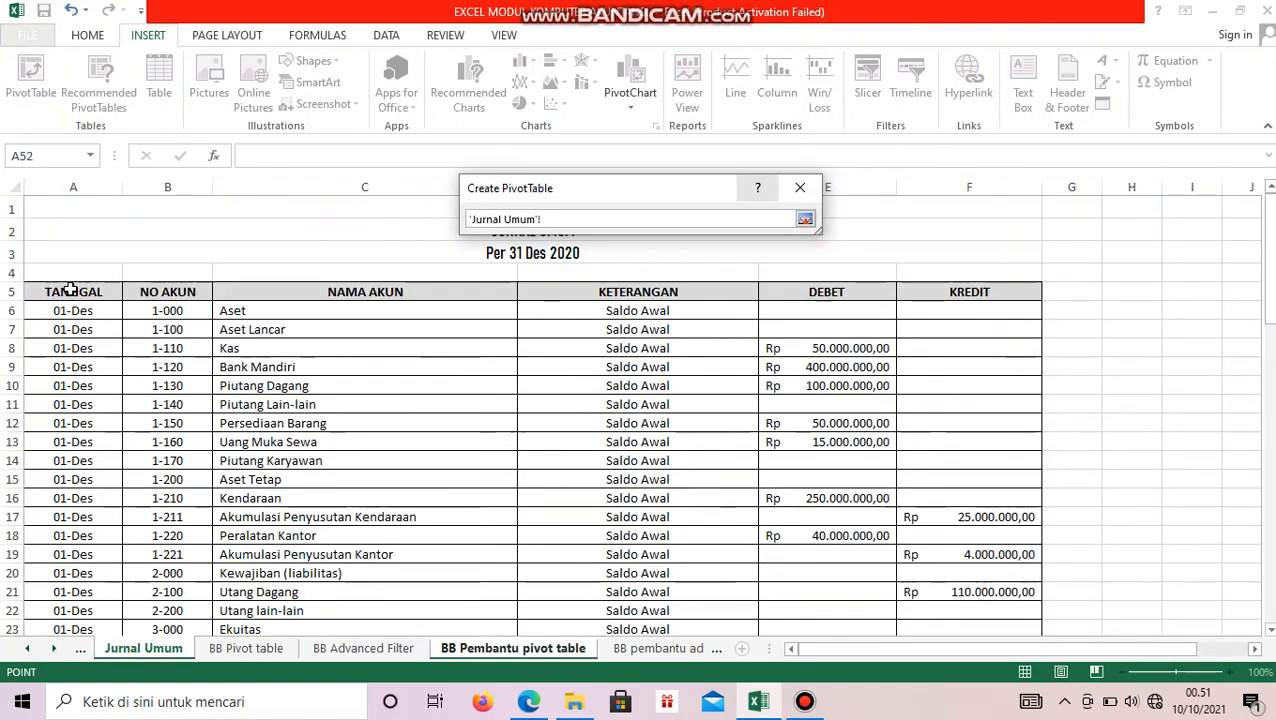
pyautogui.moveTo(70, 291); pyautogui.dragTo(940, 575)
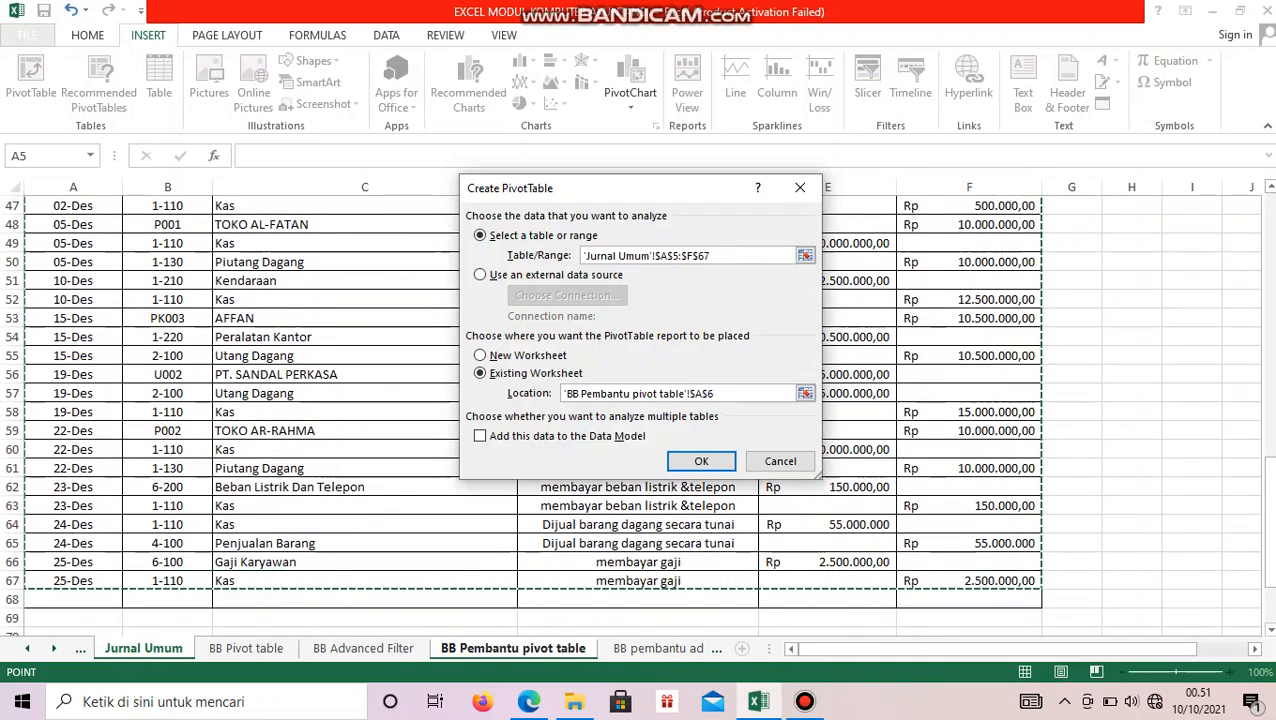
pyautogui.click(686, 463)
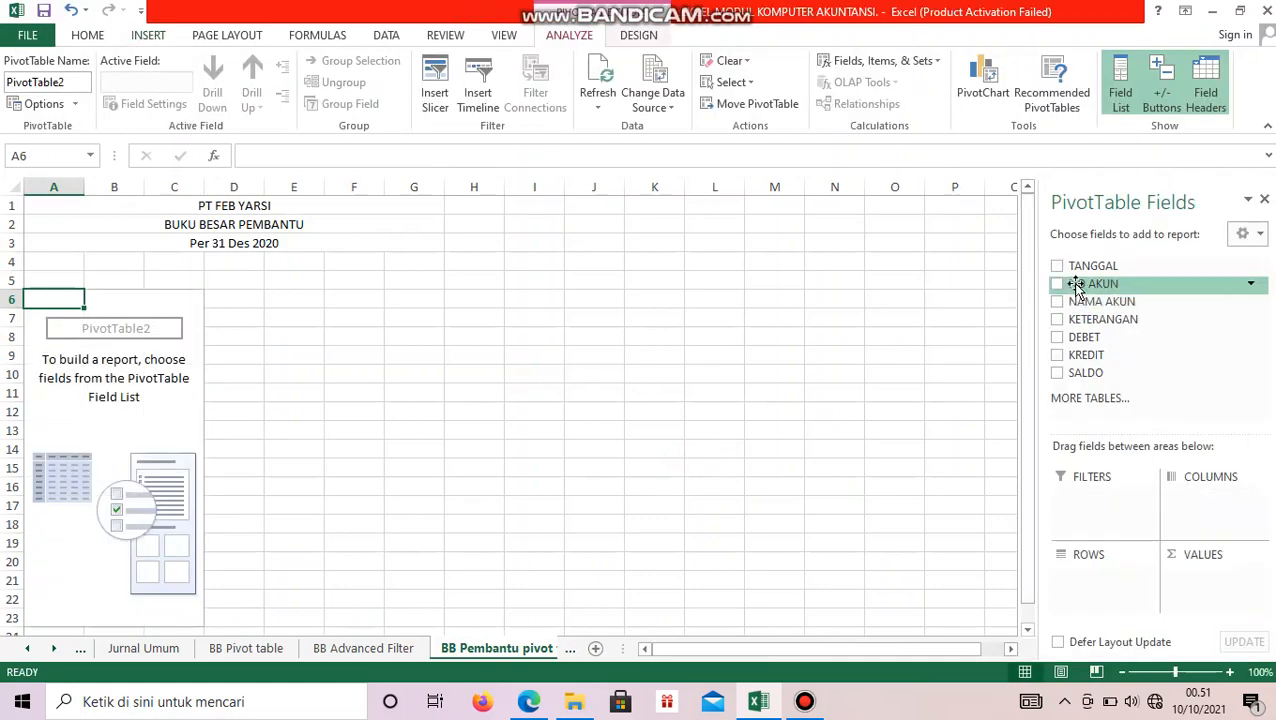
# Lay out the PivotTable with NO AKUN as filter, TANGGAL and KETERANGAN as rows, and DEBET, KREDIT and SALDO as values
pyautogui.moveTo(1078, 284); pyautogui.dragTo(1094, 515)
pyautogui.moveTo(1099, 265); pyautogui.dragTo(1121, 588)
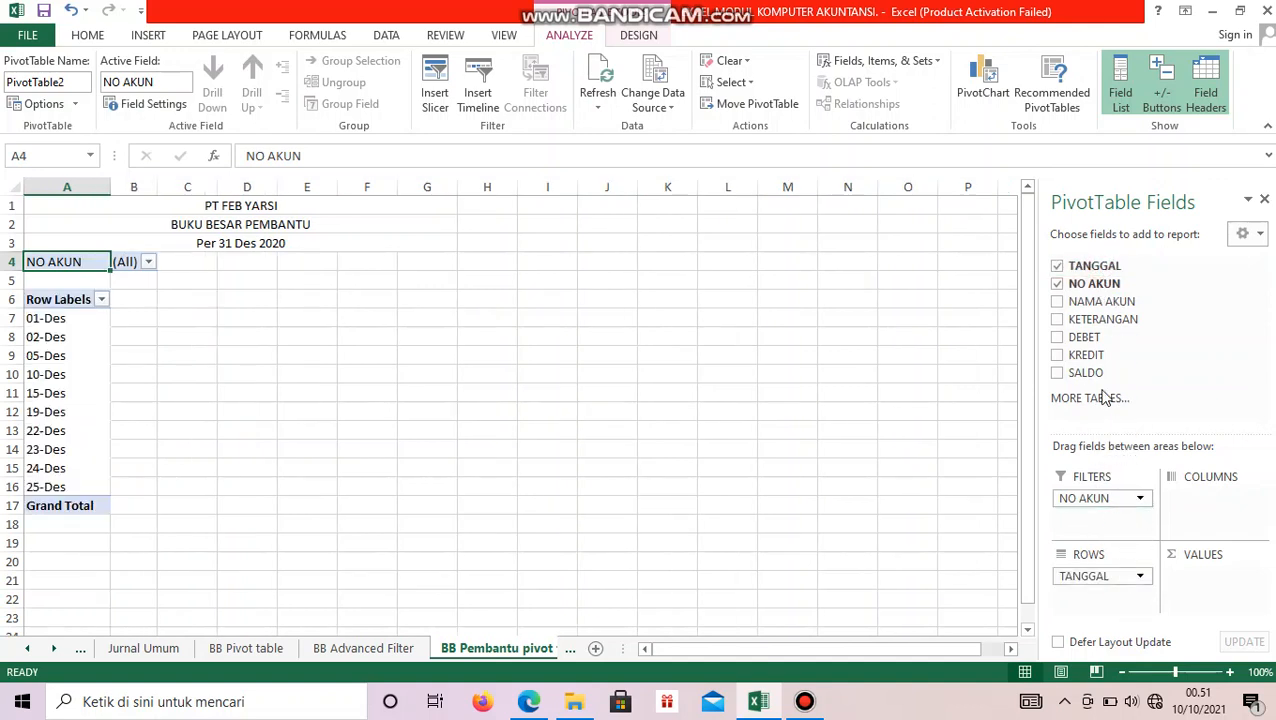
pyautogui.moveTo(1105, 333); pyautogui.dragTo(1100, 598)
pyautogui.moveTo(1084, 340); pyautogui.dragTo(1212, 571)
pyautogui.moveTo(1111, 364); pyautogui.dragTo(1205, 598)
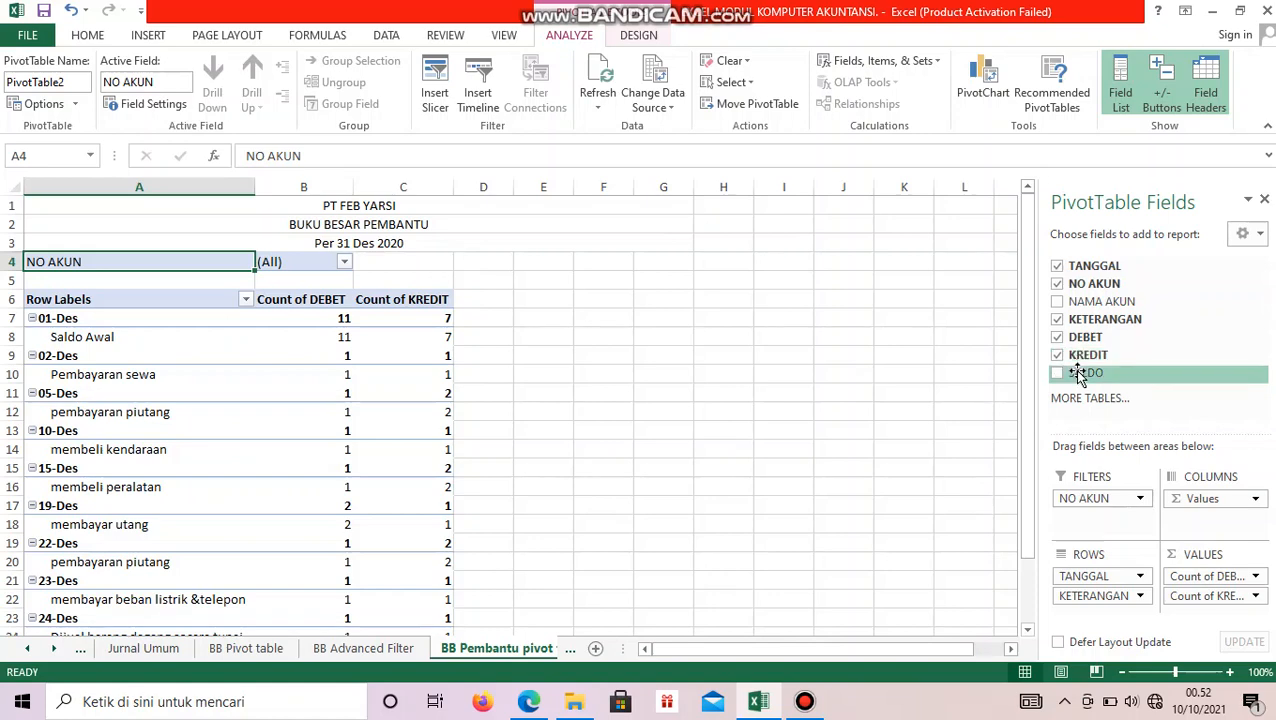
pyautogui.moveTo(1082, 371); pyautogui.dragTo(1199, 610)
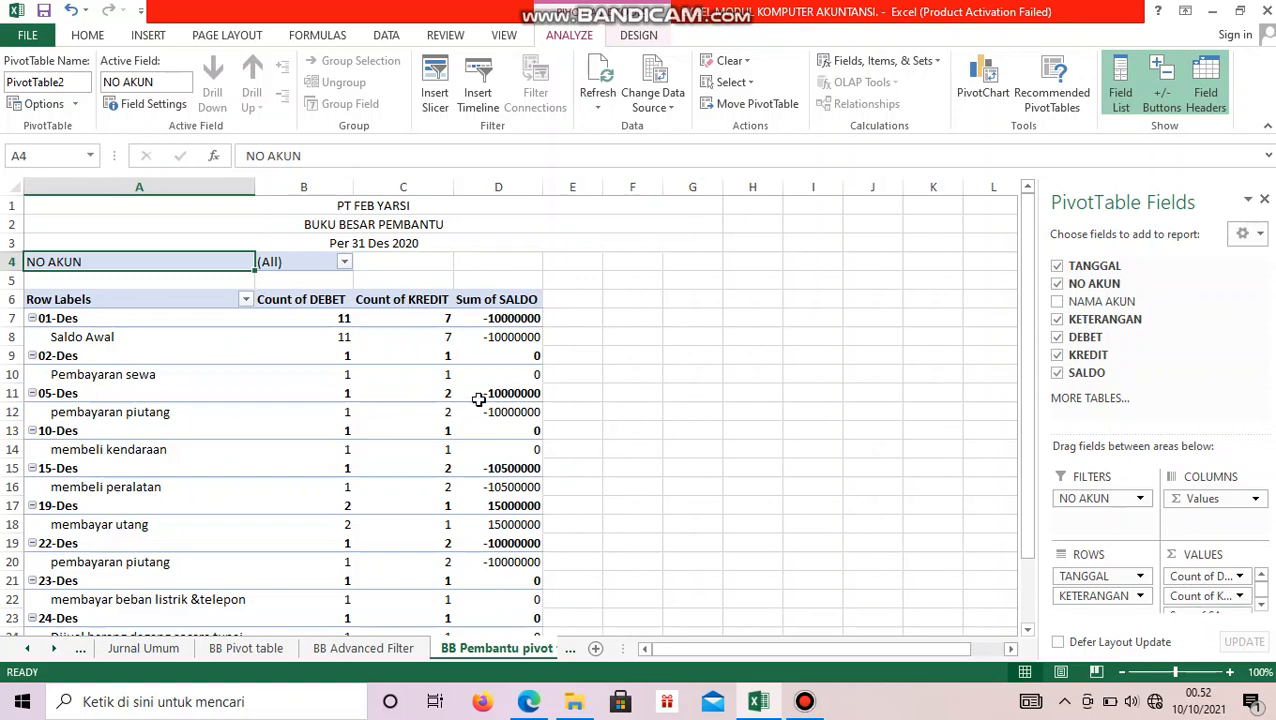
# Enter the label "Nama Relasi" in cell A5, below the NO AKUN filter, and keep that cell selected
pyautogui.click(217, 283)
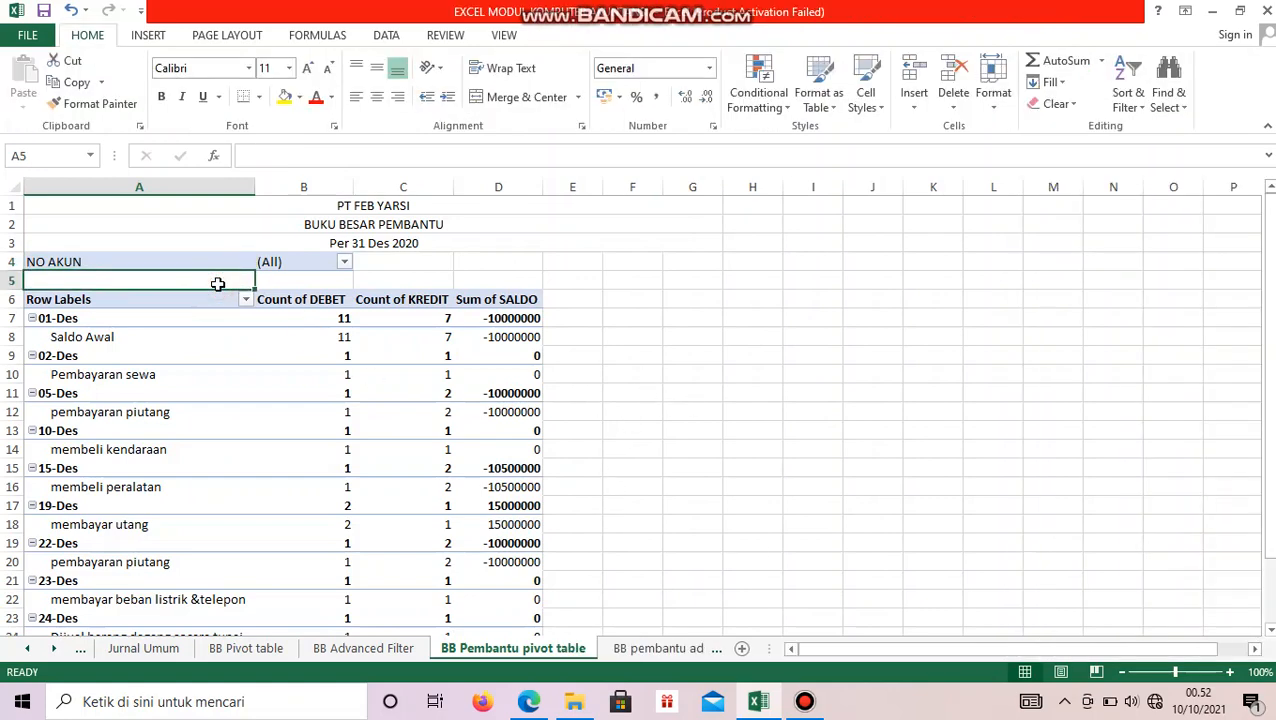
pyautogui.write('n')
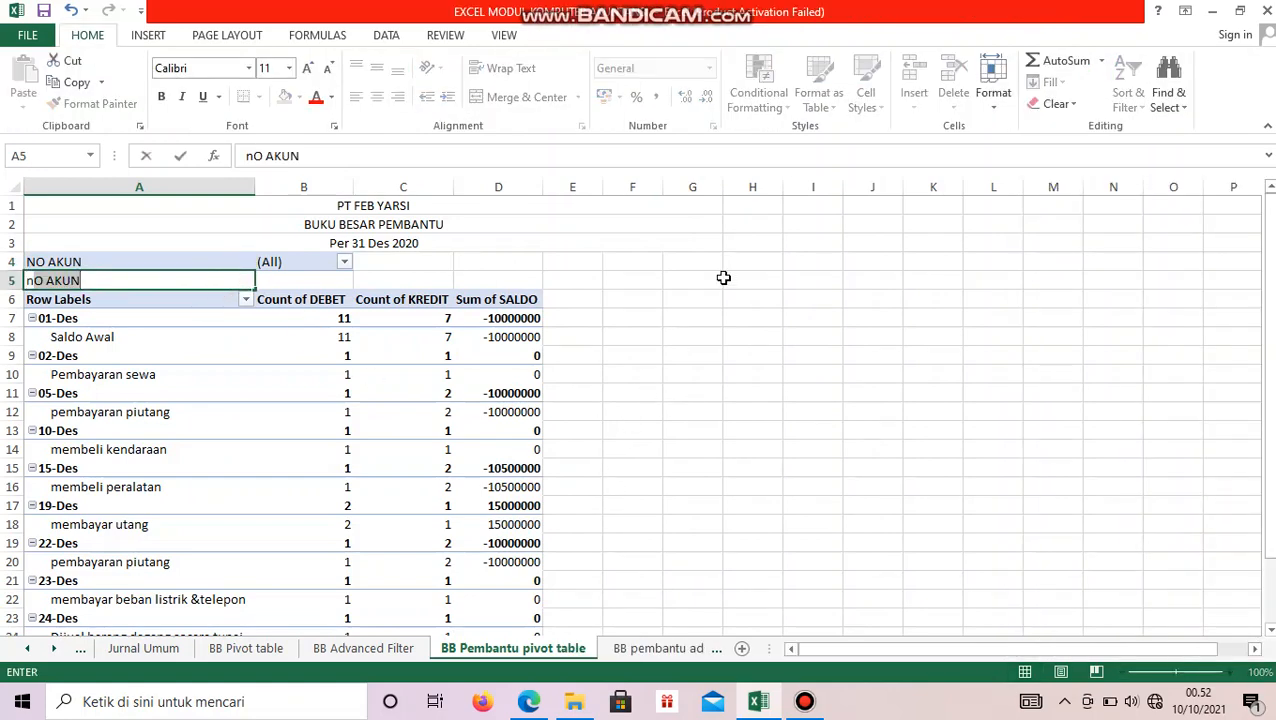
pyautogui.press('BackSpace')
pyautogui.write('Nama')
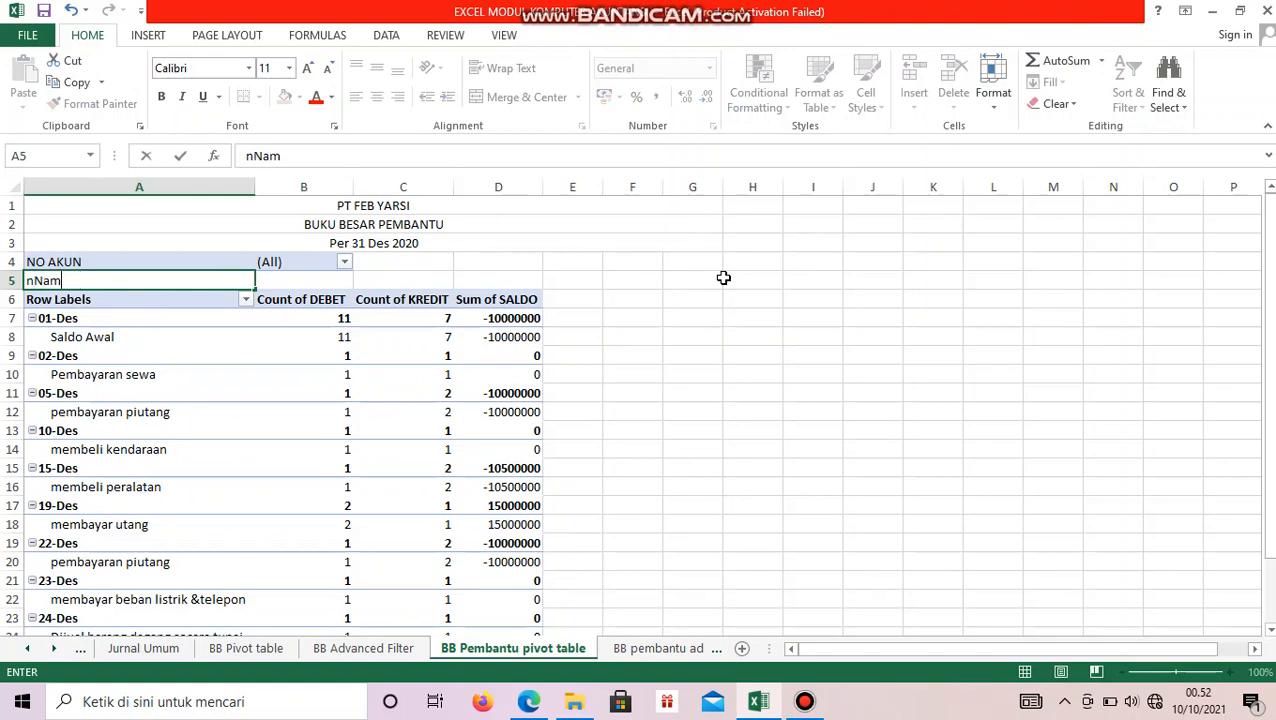
pyautogui.press('BackSpace')
pyautogui.press('BackSpace')
pyautogui.press('BackSpace')
pyautogui.press('BackSpace')
pyautogui.press('BackSpace')
pyautogui.write('Nama Relasi')
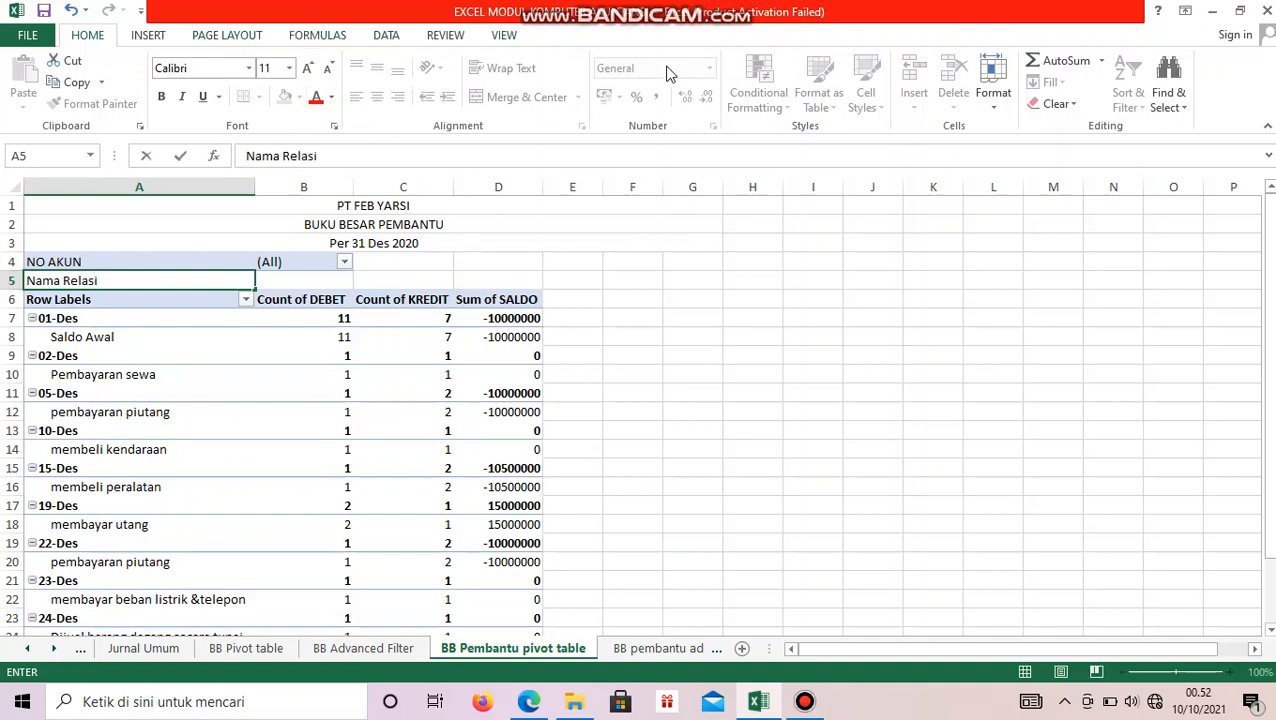
pyautogui.click(336, 220)
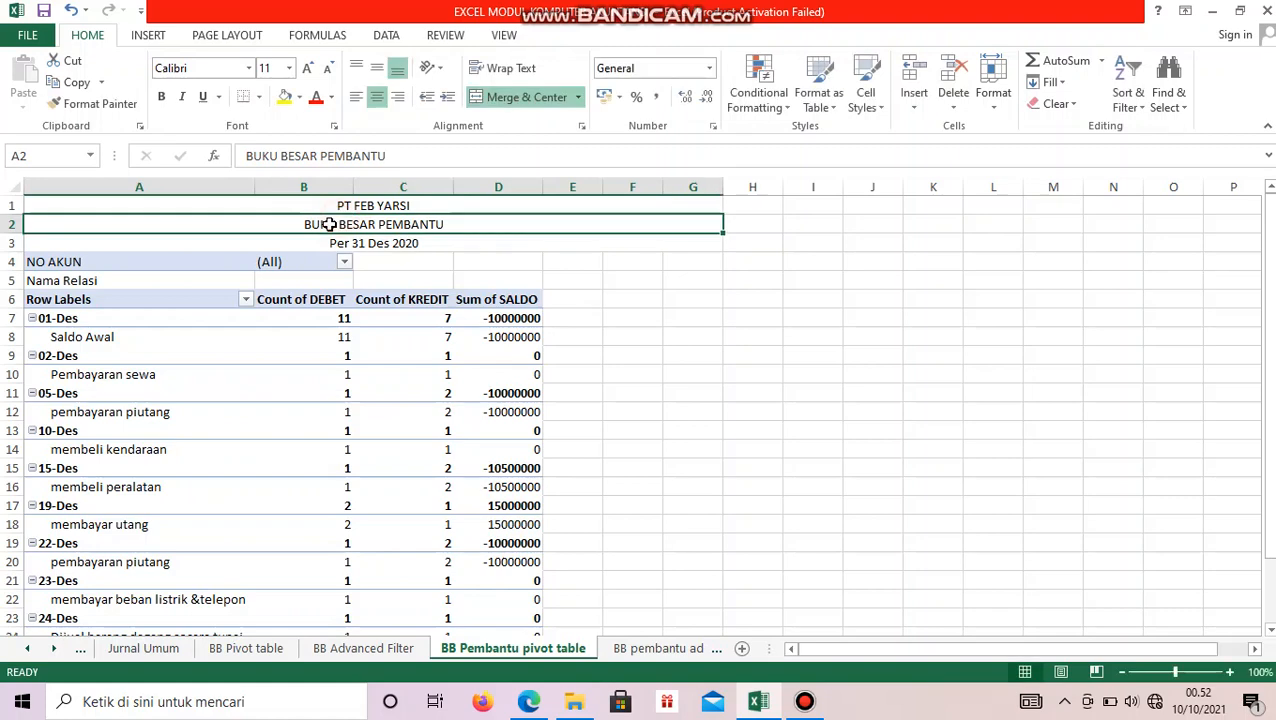
pyautogui.click(219, 283)
pyautogui.click(709, 70)
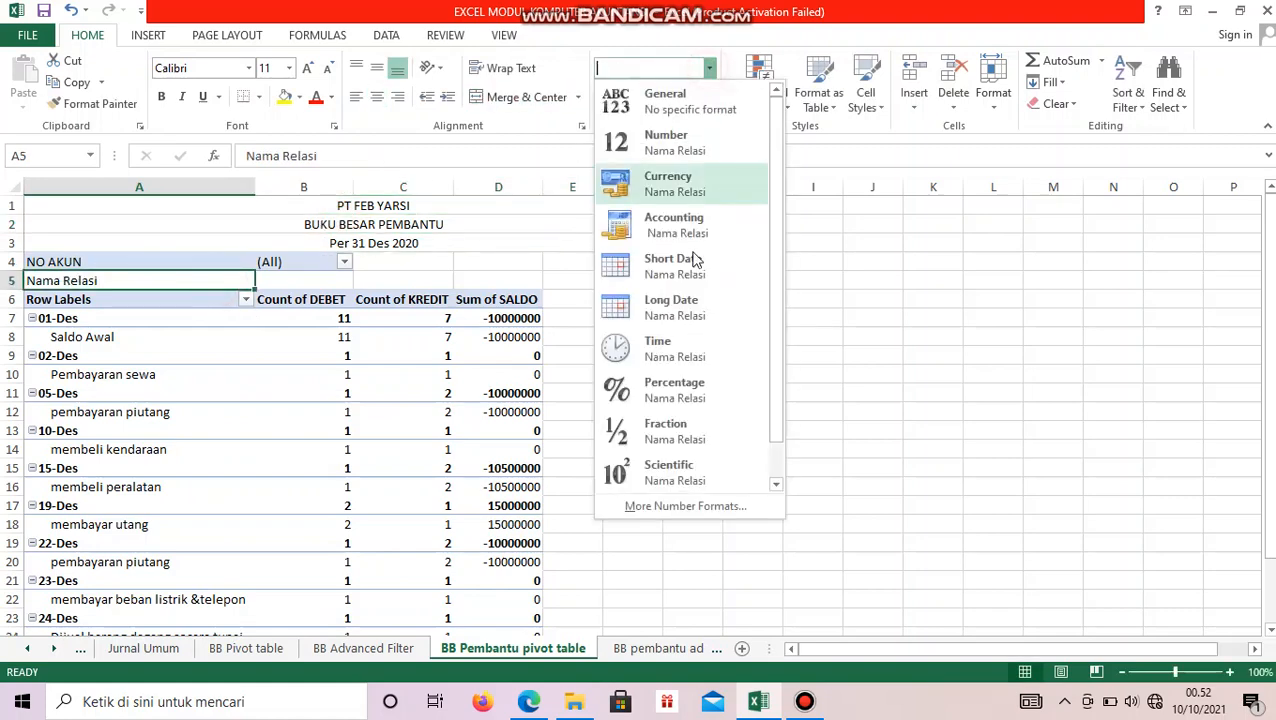
pyautogui.click(680, 487)
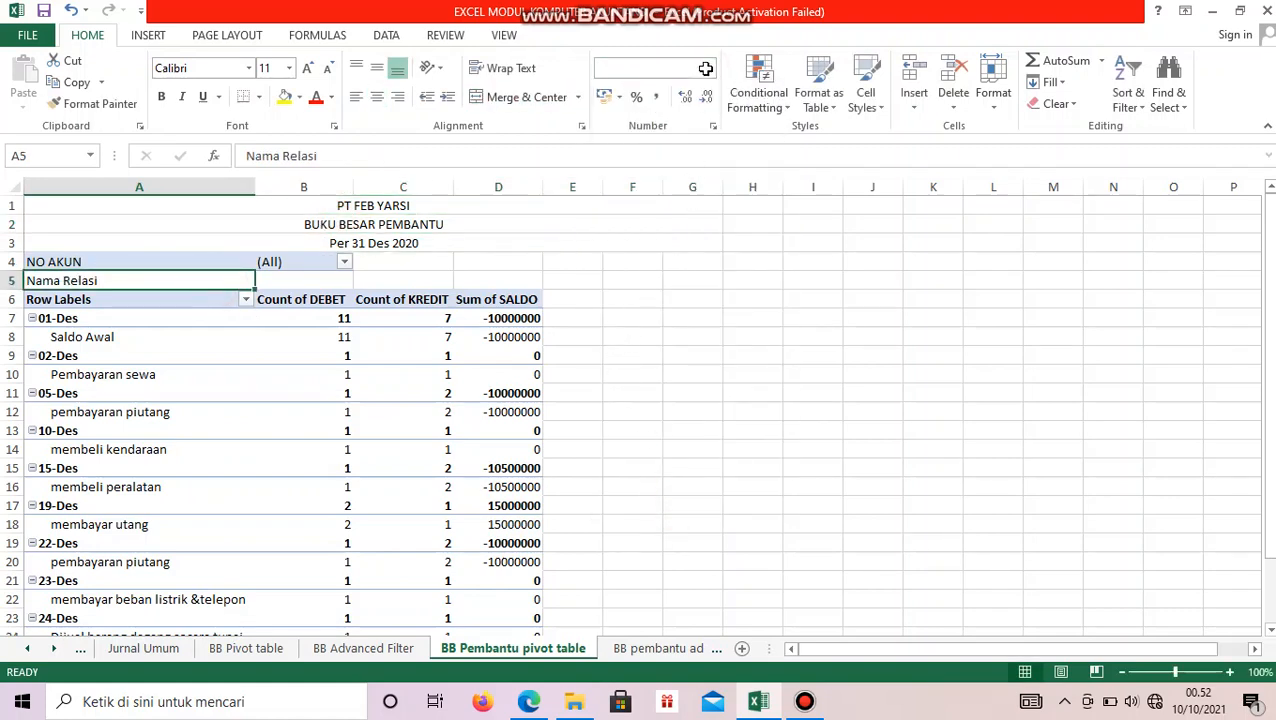
pyautogui.hotkey('ctrl', '1')
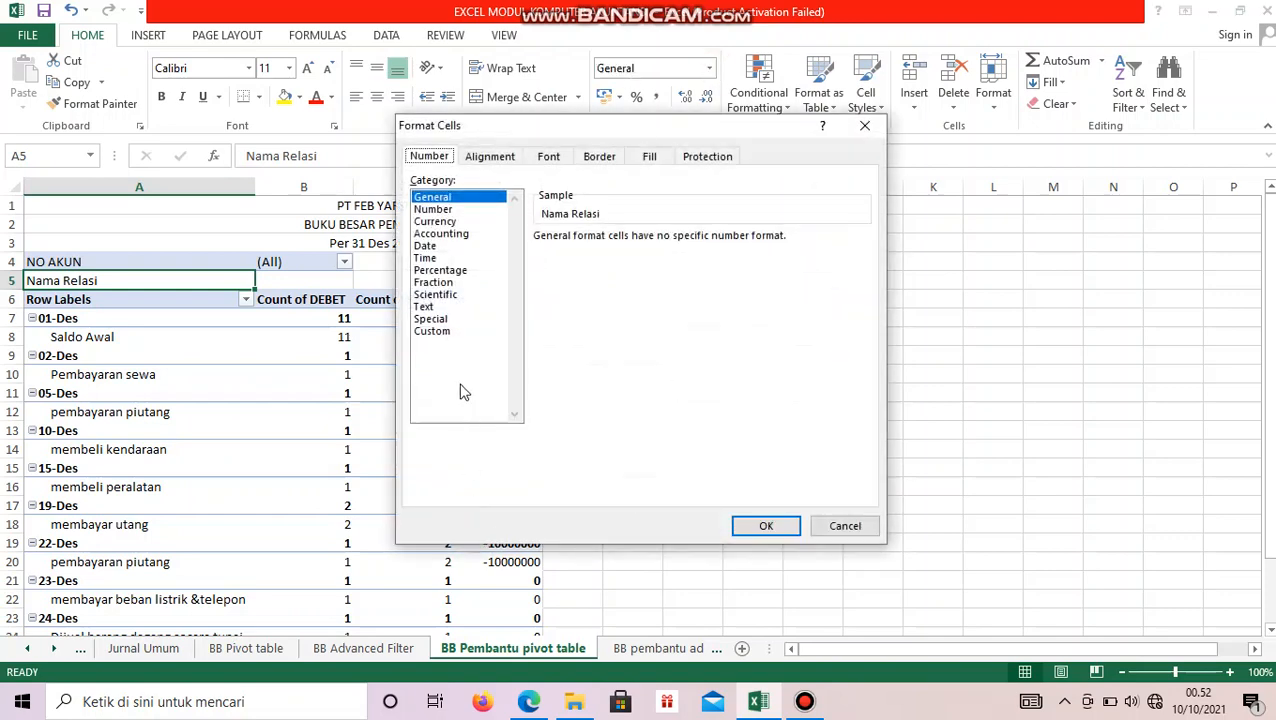
pyautogui.doubleClick(446, 333)
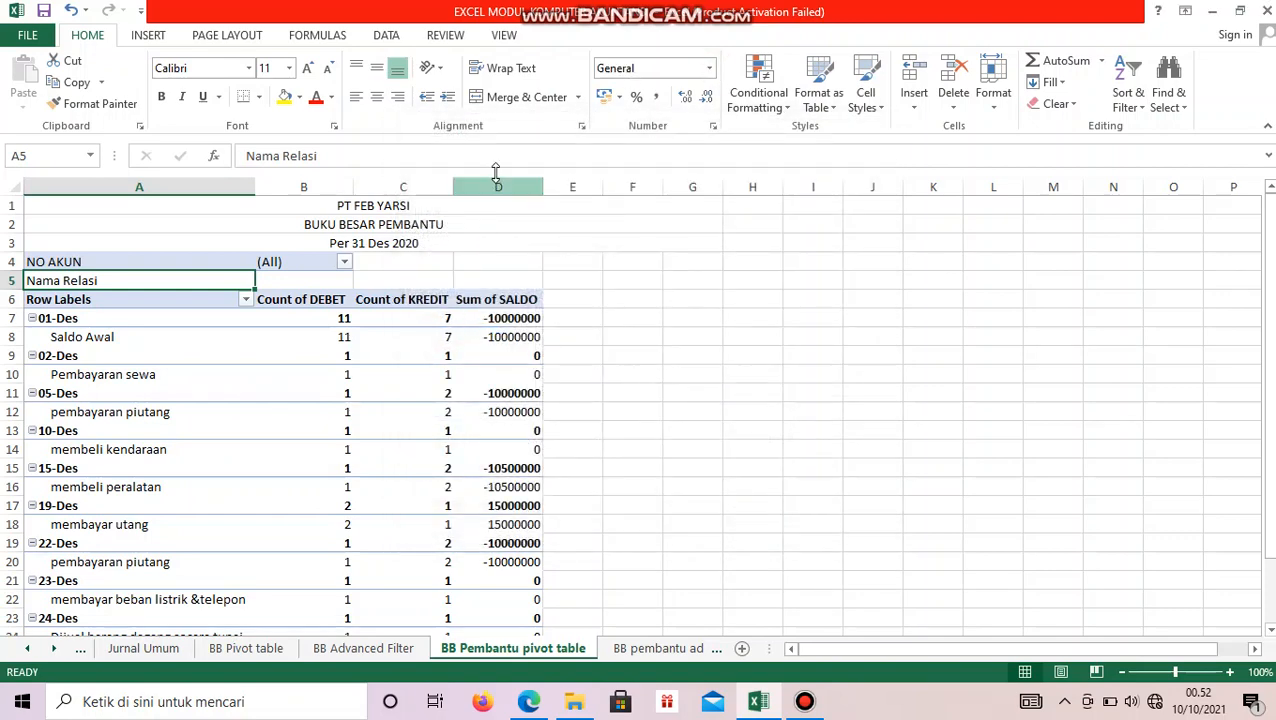
# Apply the custom number format @* ":" to the Nama Relasi label in cell A5
pyautogui.click(709, 67)
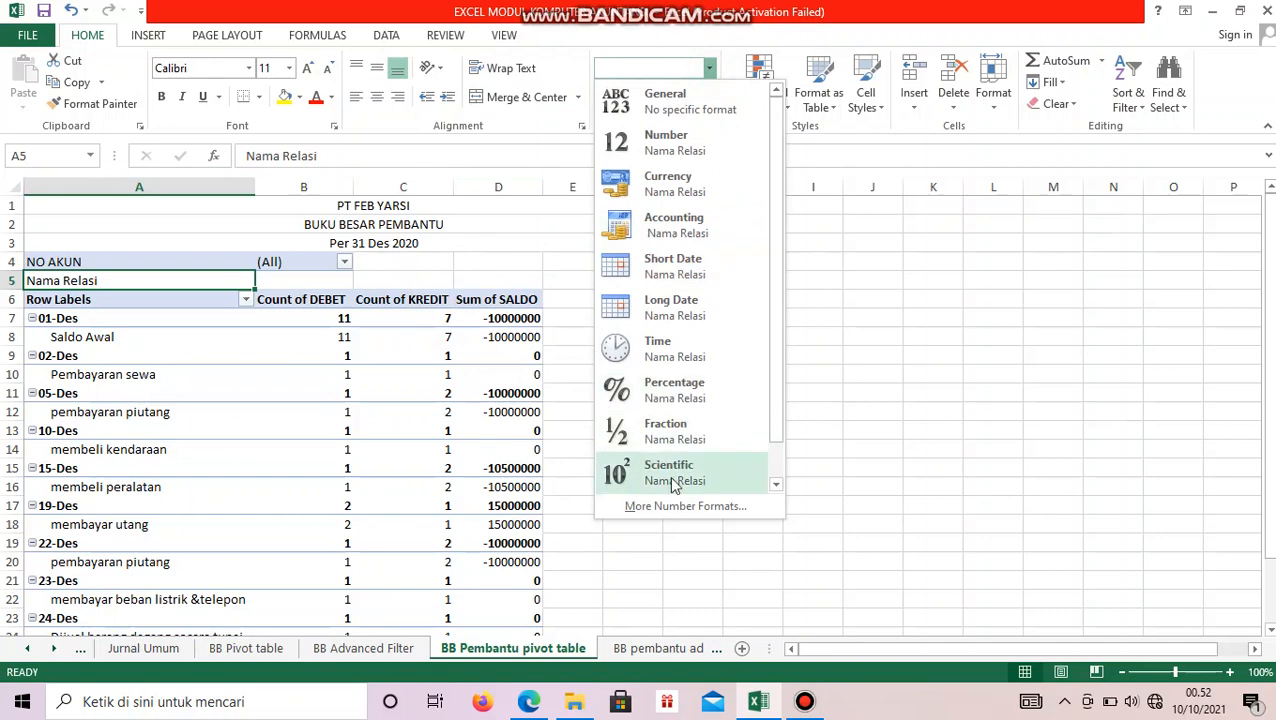
pyautogui.click(686, 506)
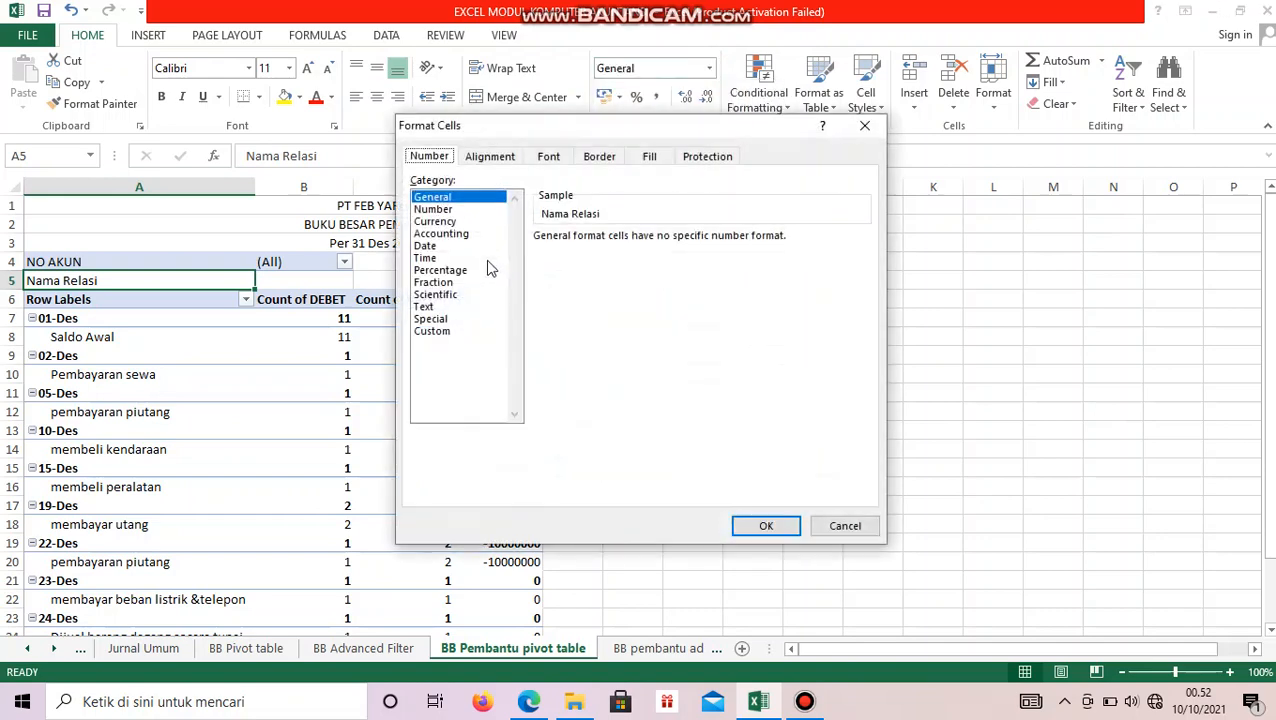
pyautogui.click(443, 332)
pyautogui.moveTo(860, 300); pyautogui.dragTo(860, 400)
pyautogui.click(553, 392)
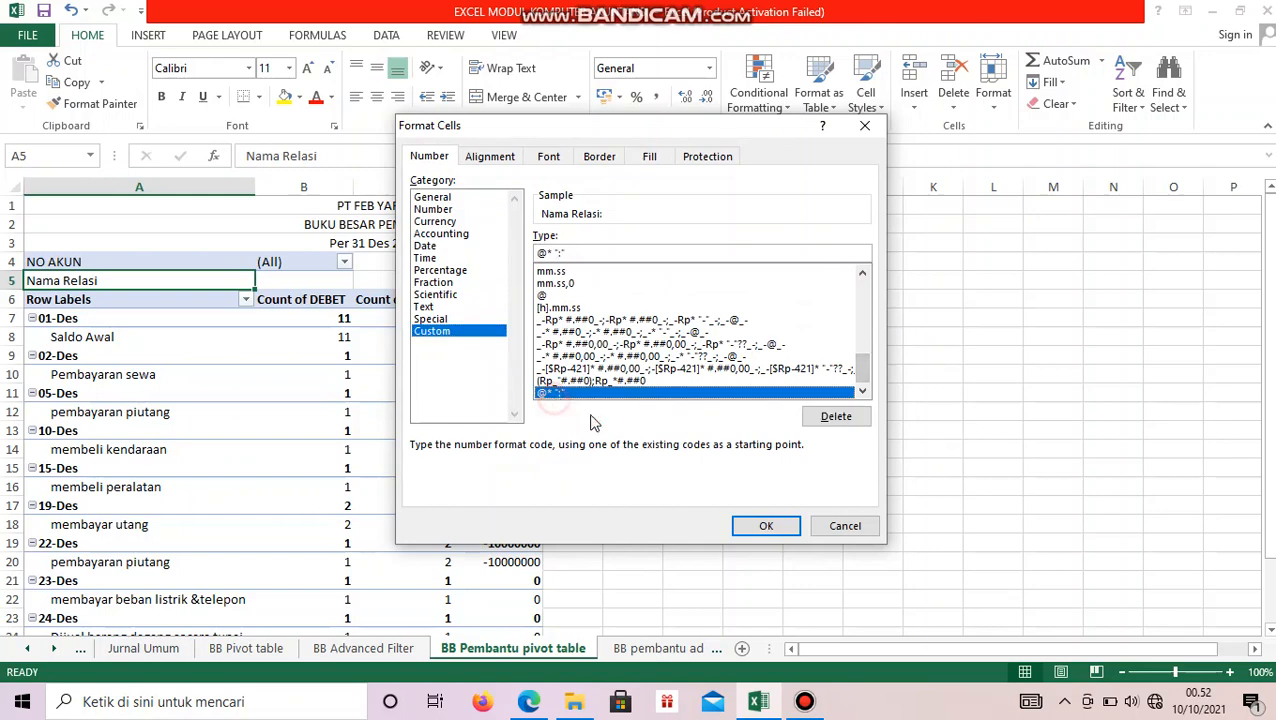
pyautogui.click(766, 525)
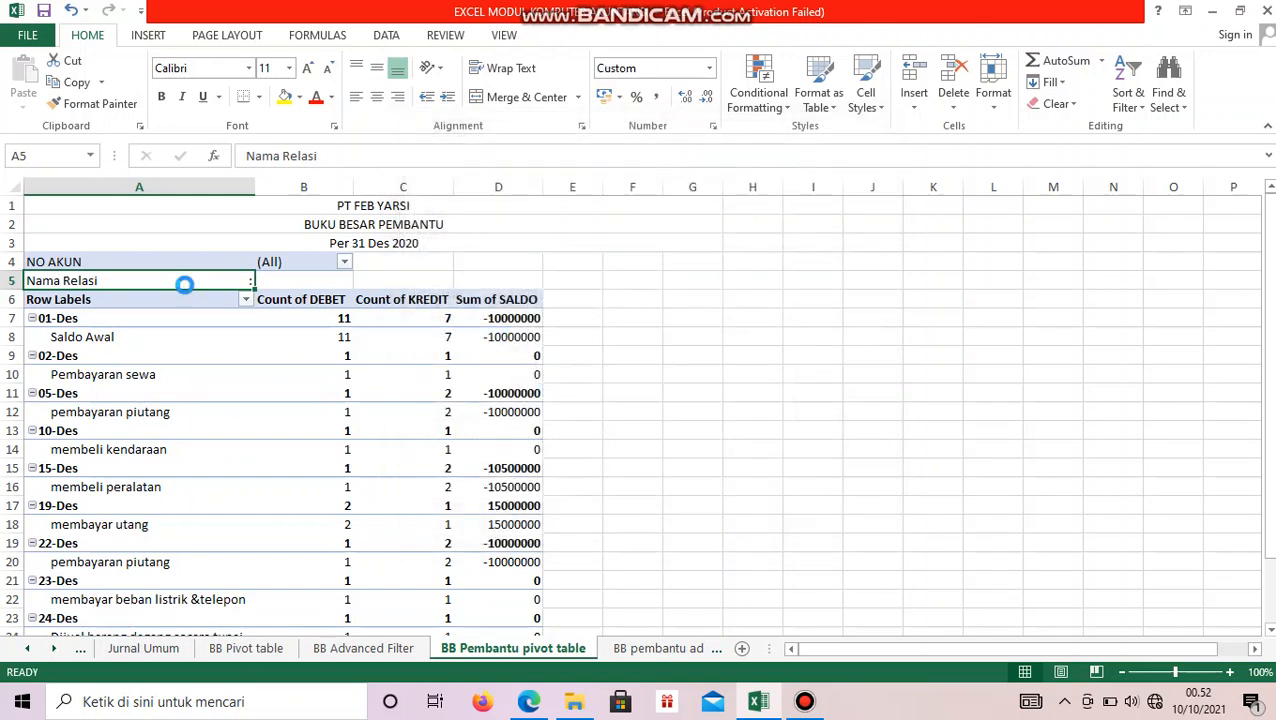
# Copy the formatted Nama Relasi label from A5 into cells D4 and D5
pyautogui.hotkey('ctrl', 'c')
pyautogui.click(499, 260)
pyautogui.hotkey('ctrl', 'v')
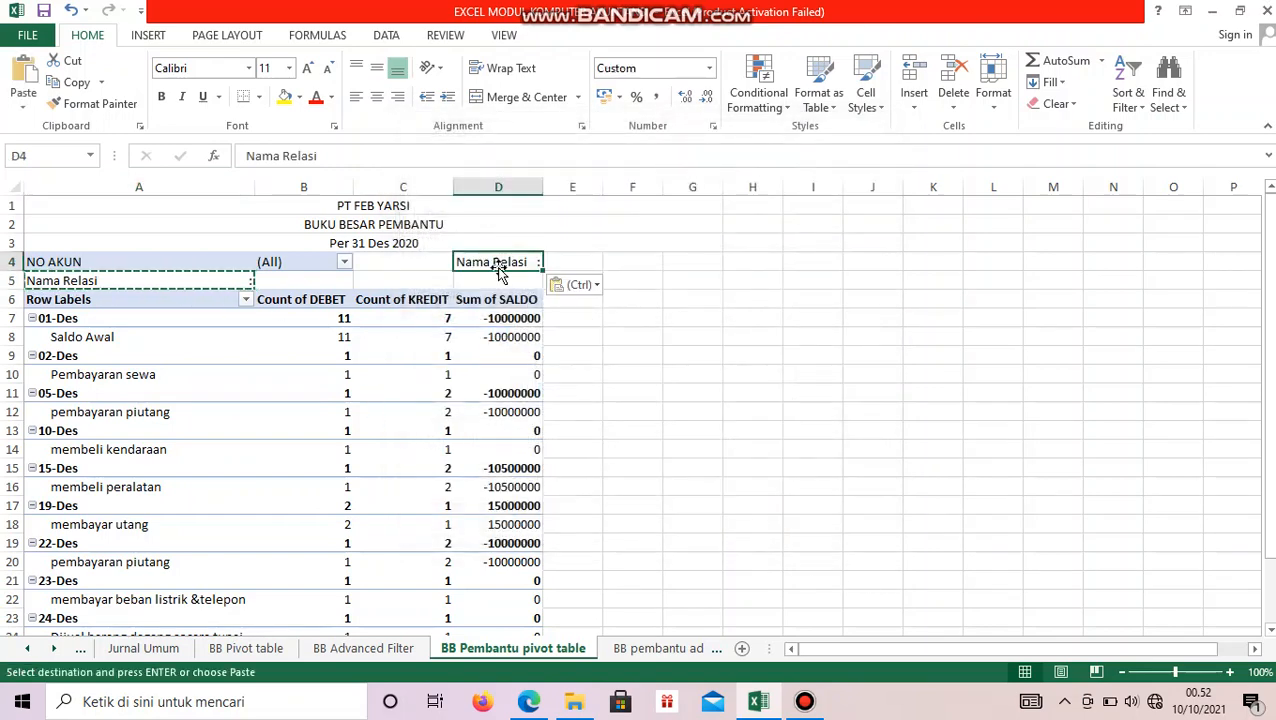
pyautogui.click(502, 277)
pyautogui.hotkey('ctrl', 'v')
# Replace the copied labels in D4 and D5 with "Pos Saldo" and "Saldo Awal"
pyautogui.click(494, 261)
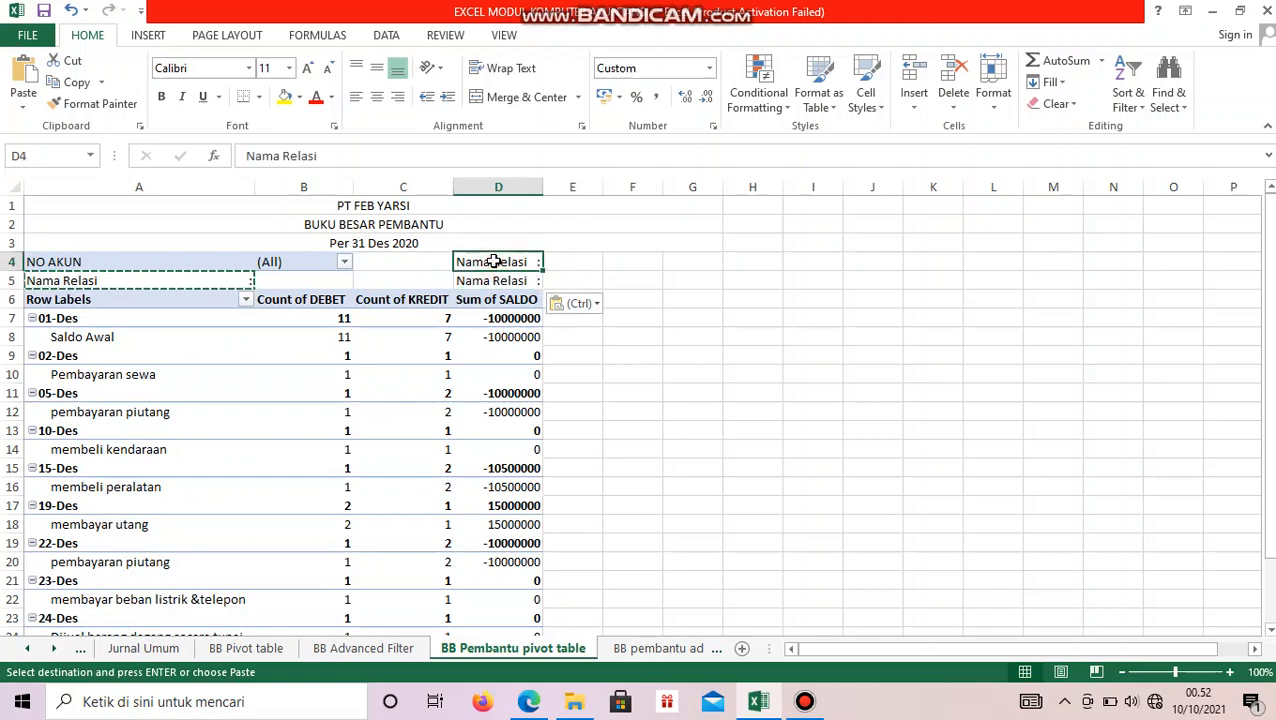
pyautogui.write('Pos Saldo')
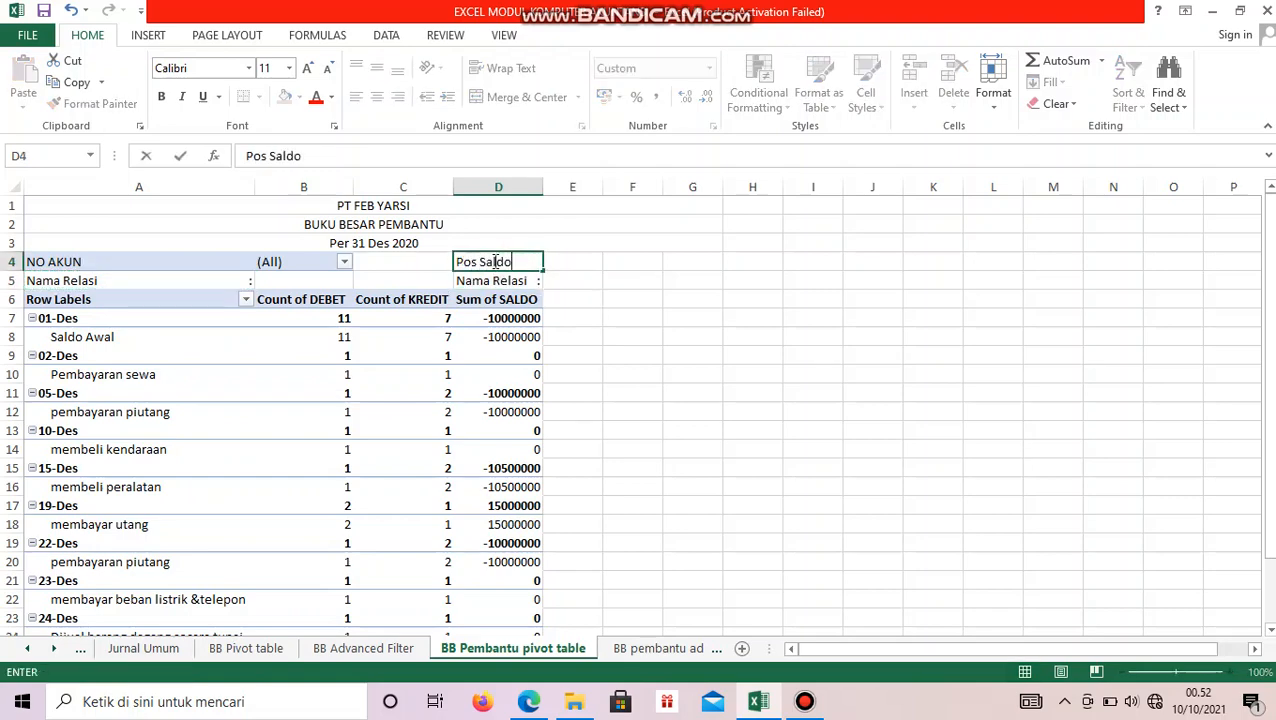
pyautogui.press('Return')
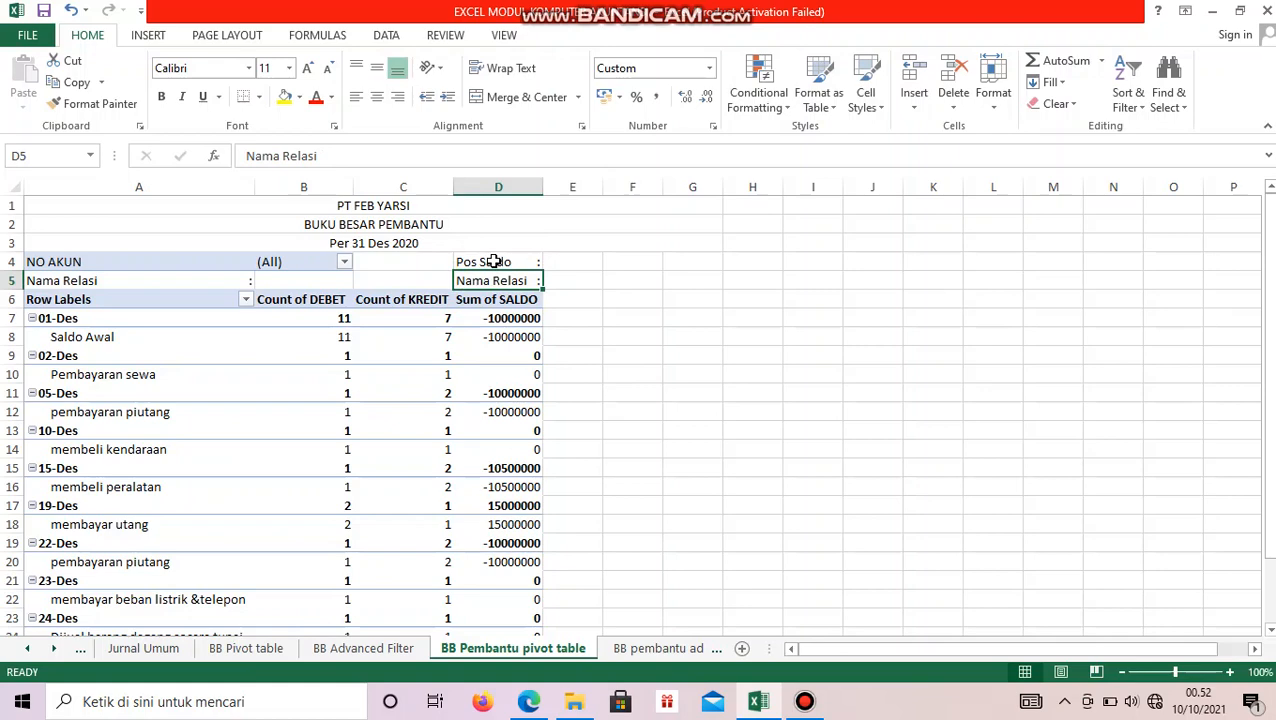
pyautogui.write('Saldo Awa')
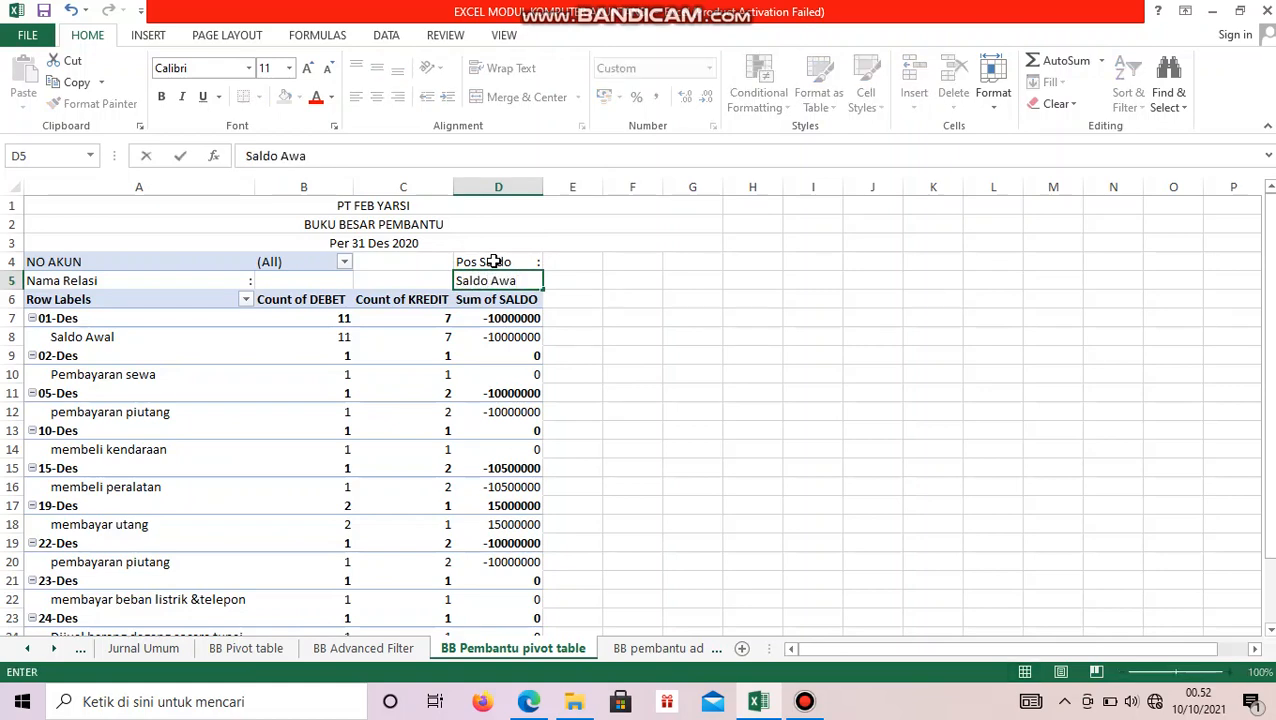
pyautogui.write('l')
pyautogui.press('Return')
# Set the TANGGAL row field to no subtotals and show its item labels in tabular form
pyautogui.click(302, 279)
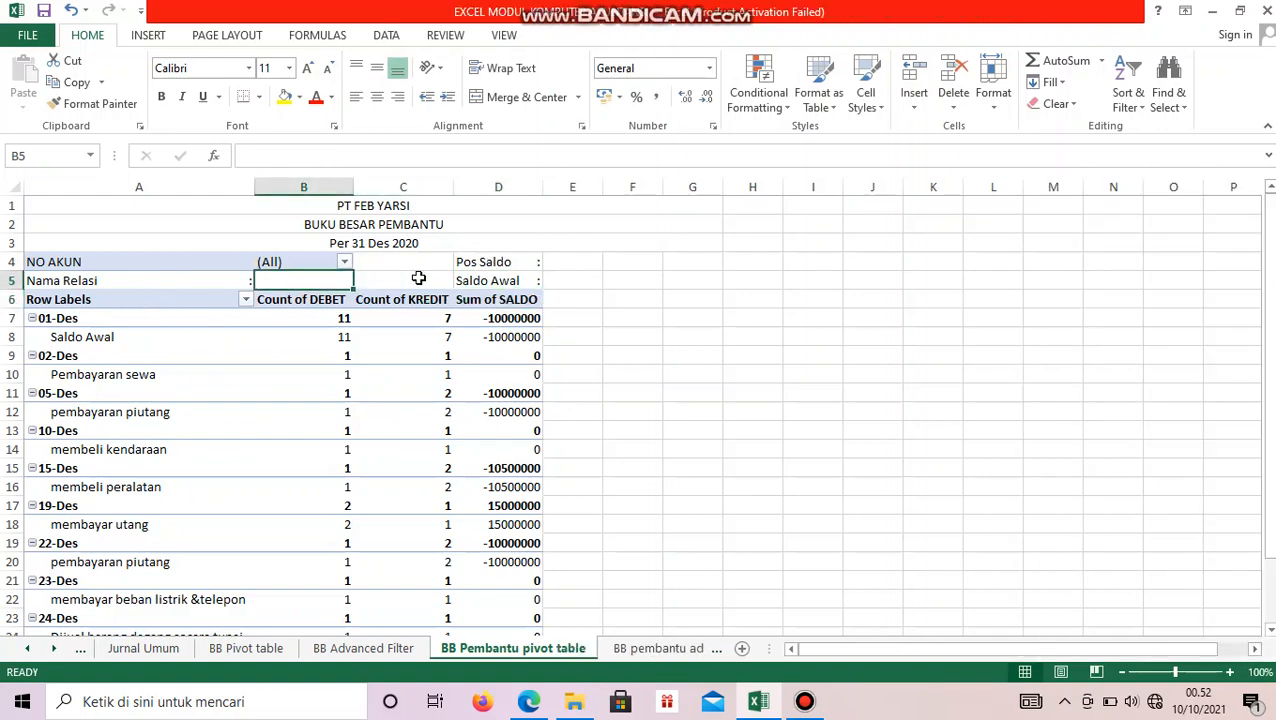
pyautogui.click(135, 329)
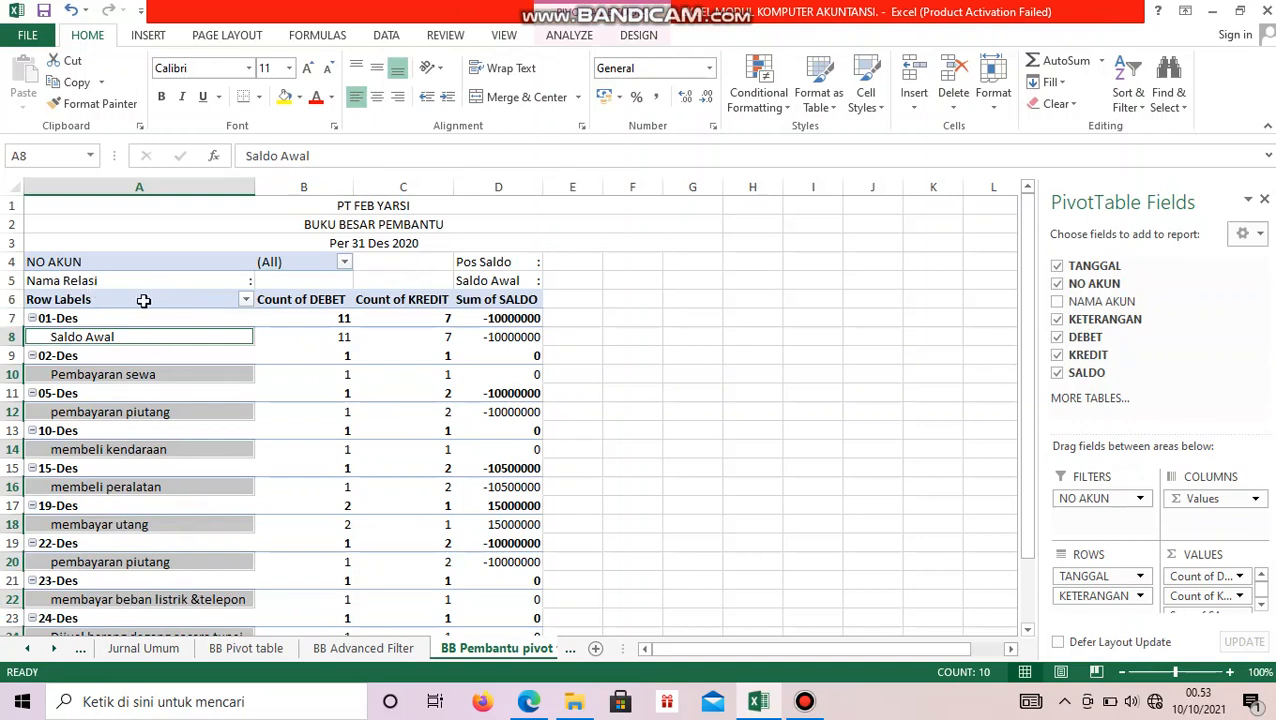
pyautogui.click(736, 395)
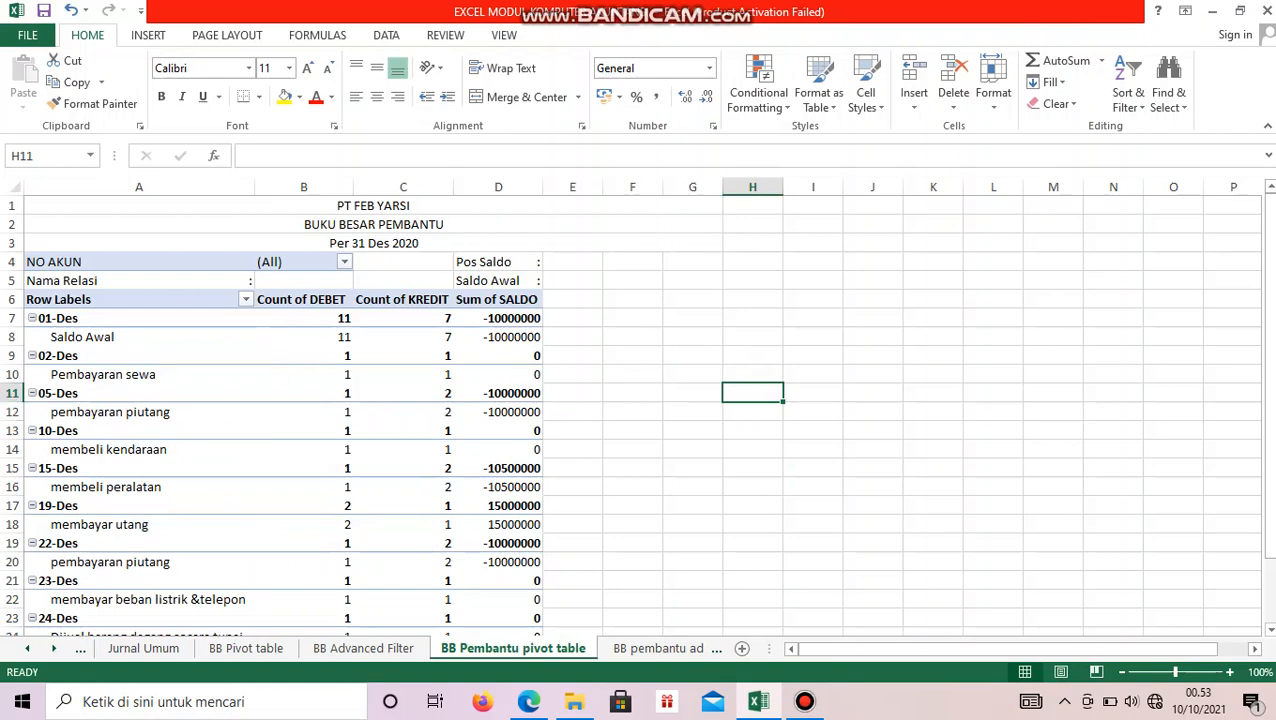
pyautogui.click(194, 462)
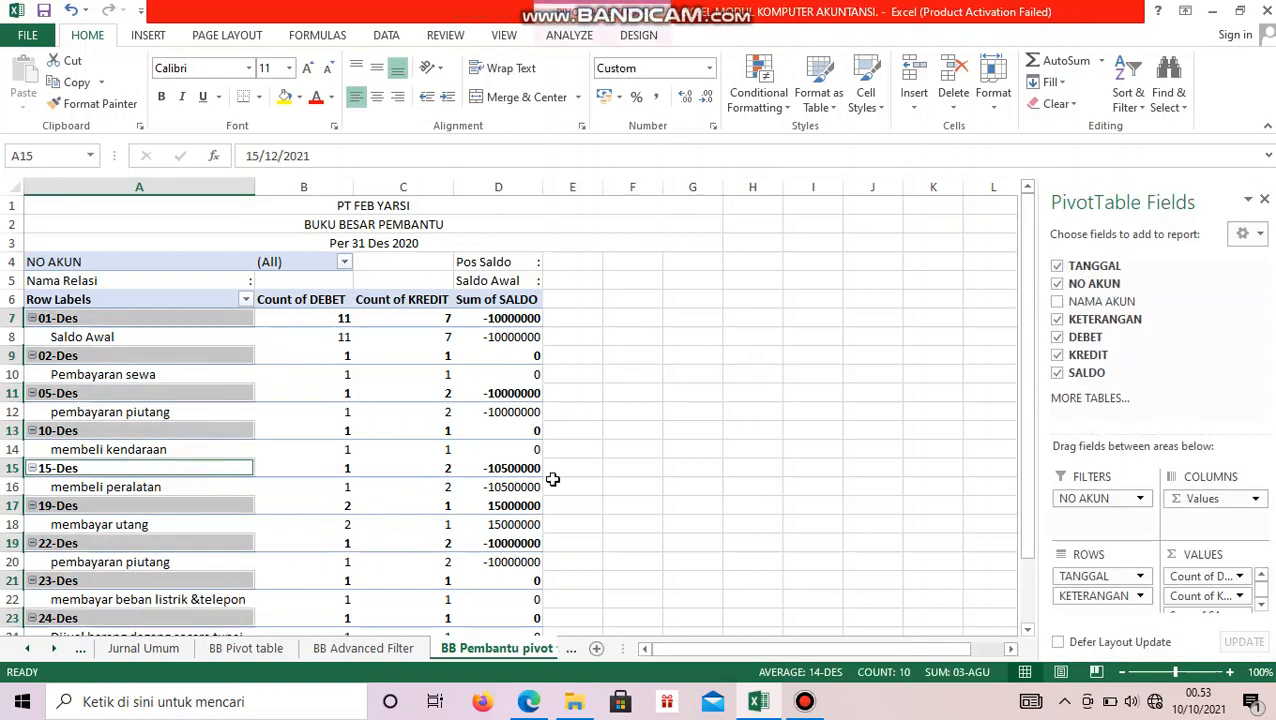
pyautogui.click(1139, 576)
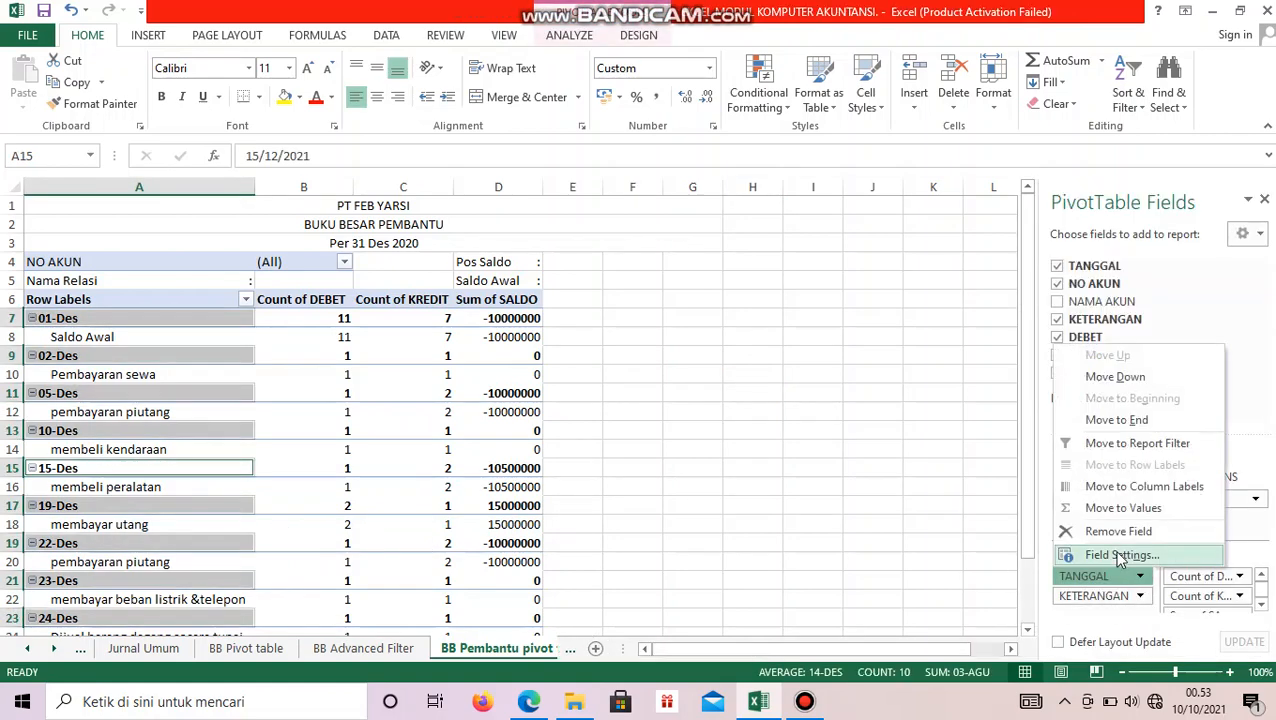
pyautogui.click(1120, 556)
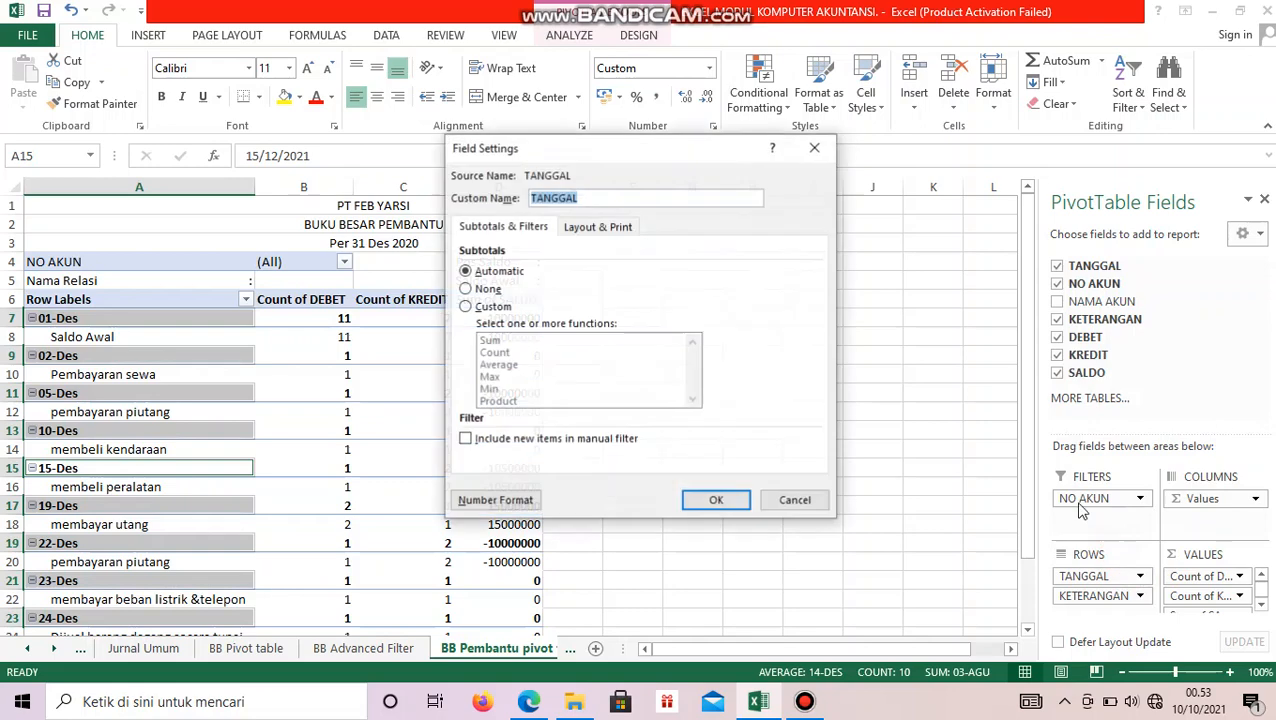
pyautogui.click(463, 289)
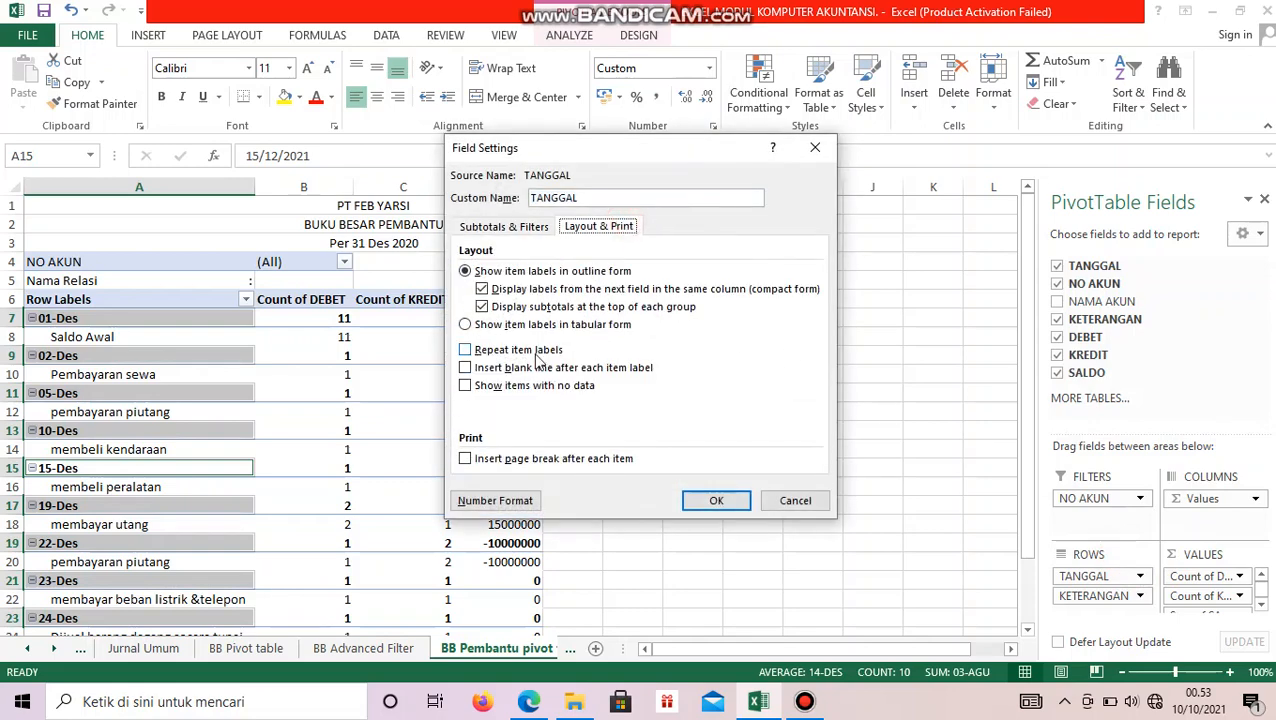
pyautogui.click(534, 325)
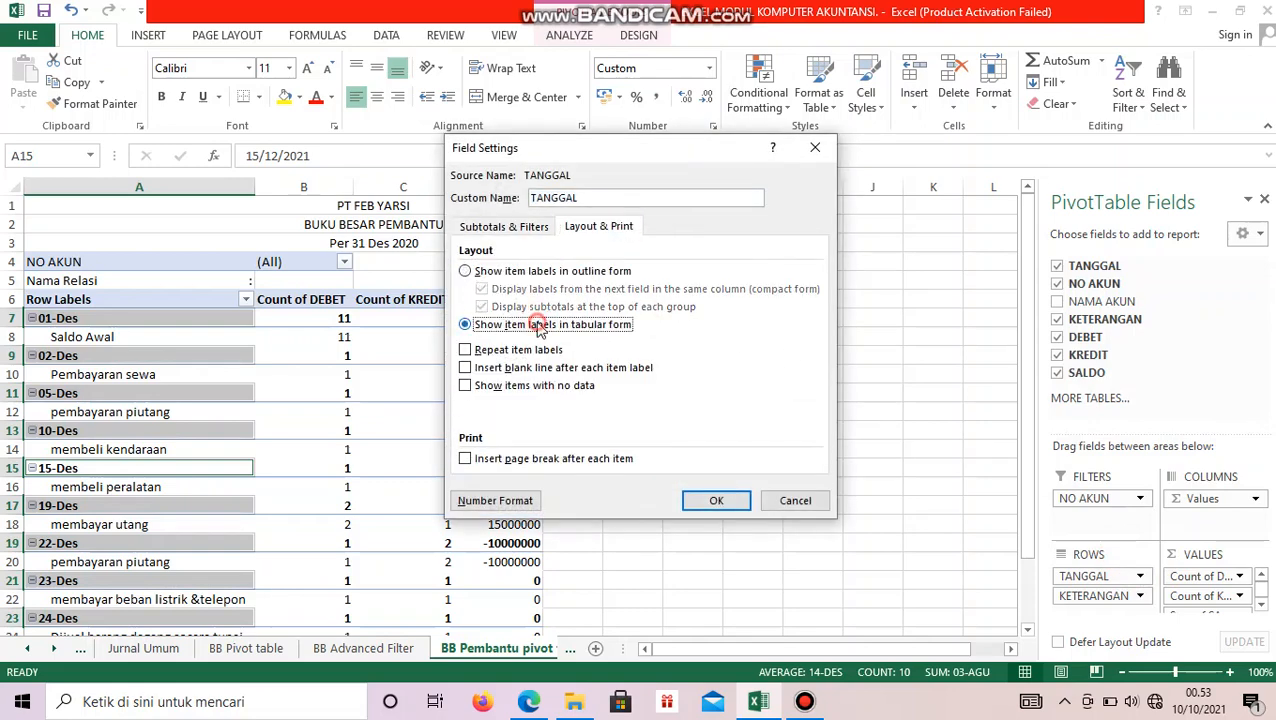
pyautogui.click(722, 501)
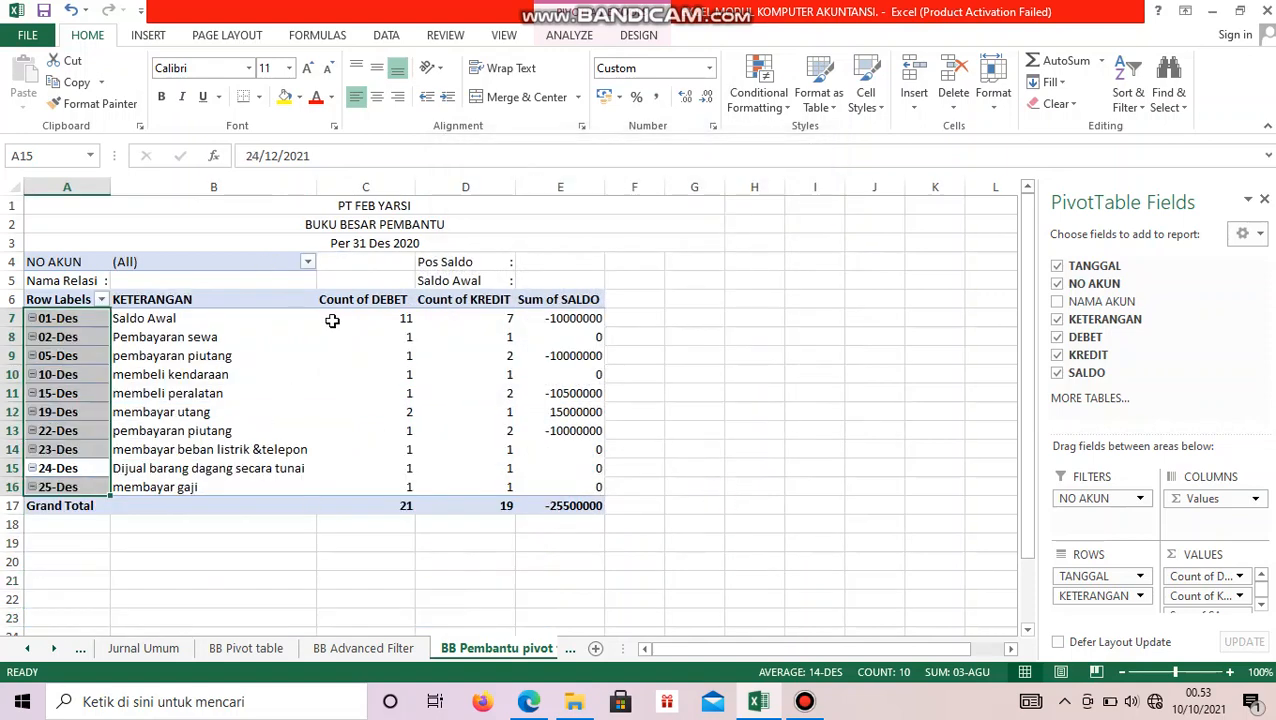
# Change the DEBET and KREDIT value fields to summarize by Sum
pyautogui.doubleClick(345, 303)
pyautogui.doubleClick(566, 346)
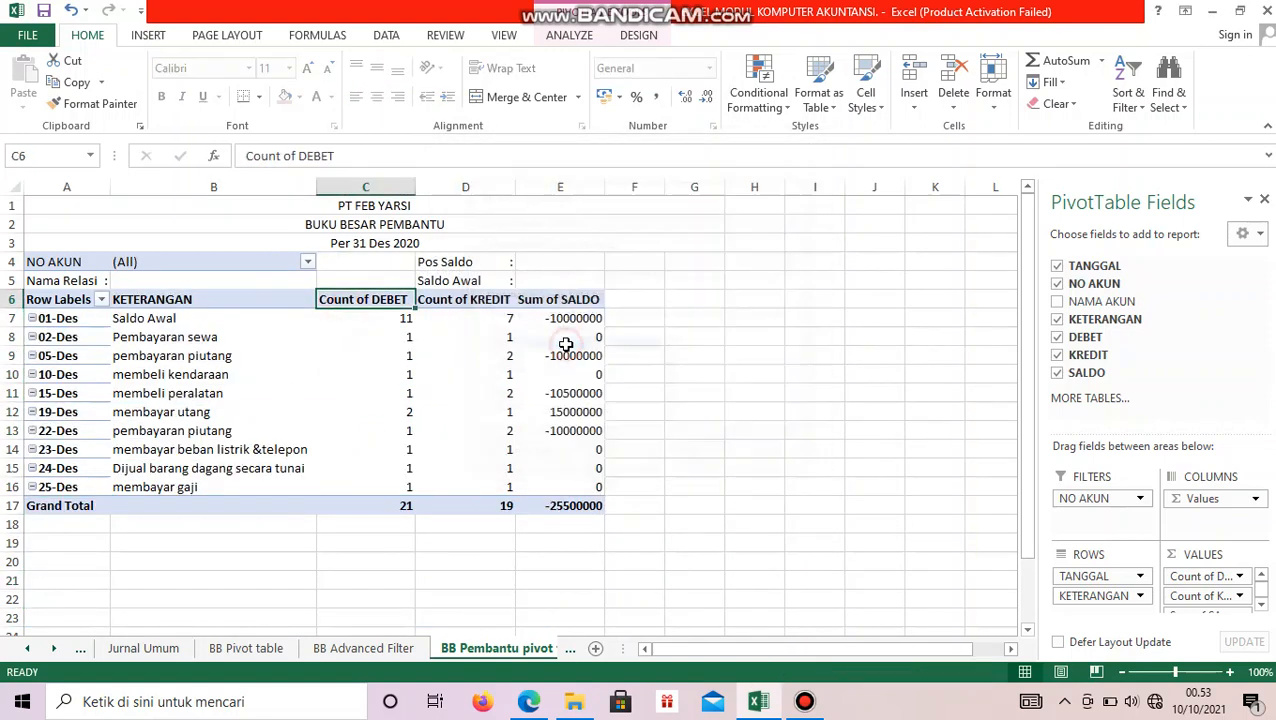
pyautogui.doubleClick(445, 305)
pyautogui.doubleClick(545, 346)
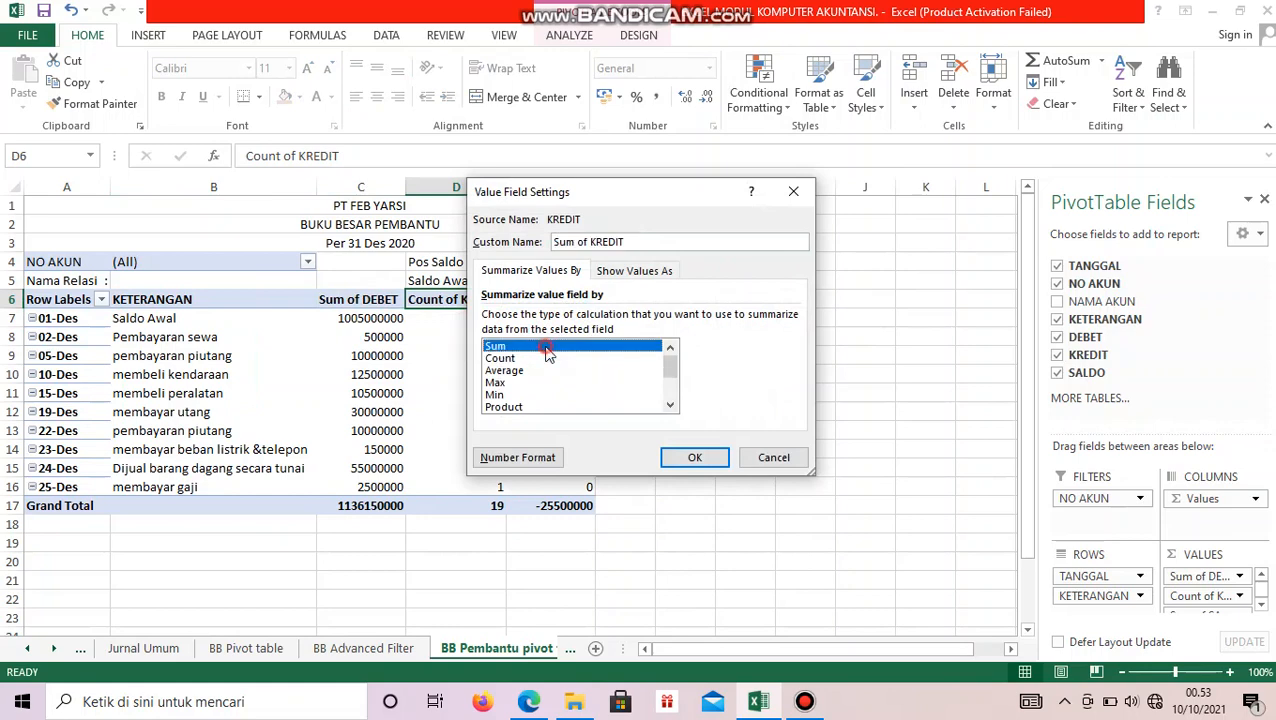
pyautogui.click(911, 373)
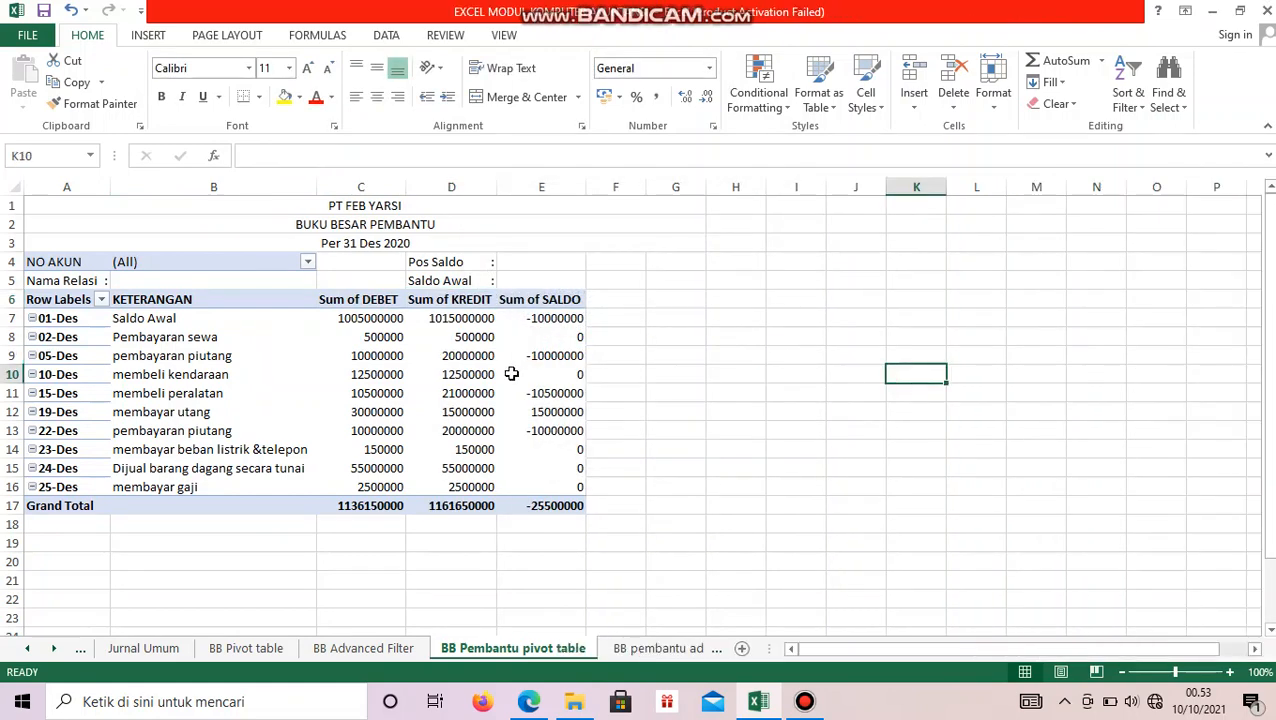
# Enter =VLOOKUP(B4;daftarbantu;2;FALSE) in cell B5 to look up the Nama Relasi
pyautogui.click(155, 281)
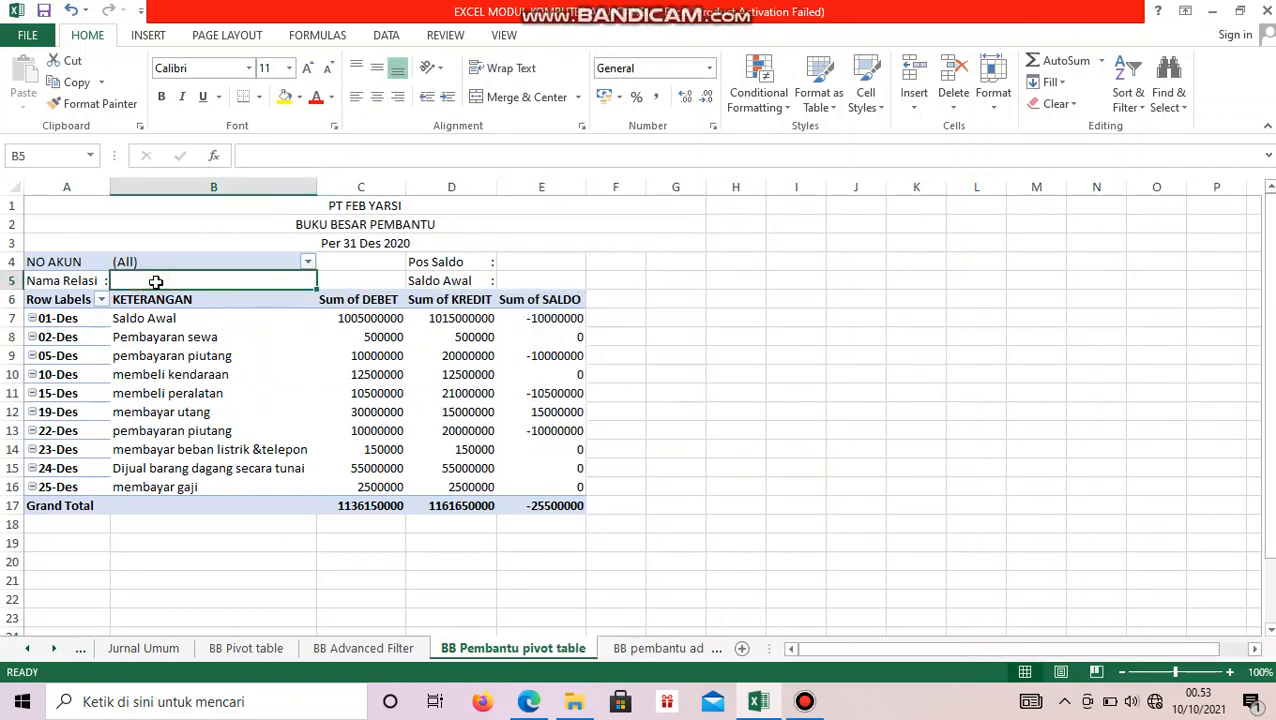
pyautogui.write('+')
pyautogui.press('BackSpace')
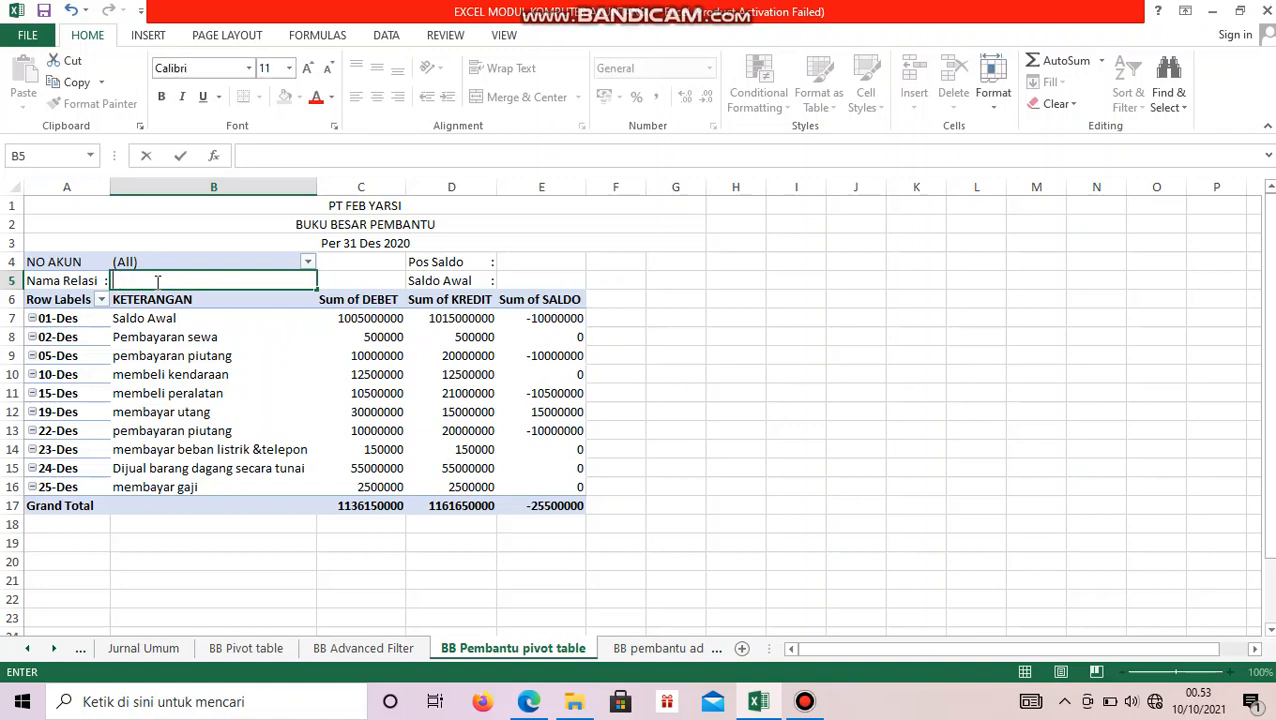
pyautogui.write('=vl')
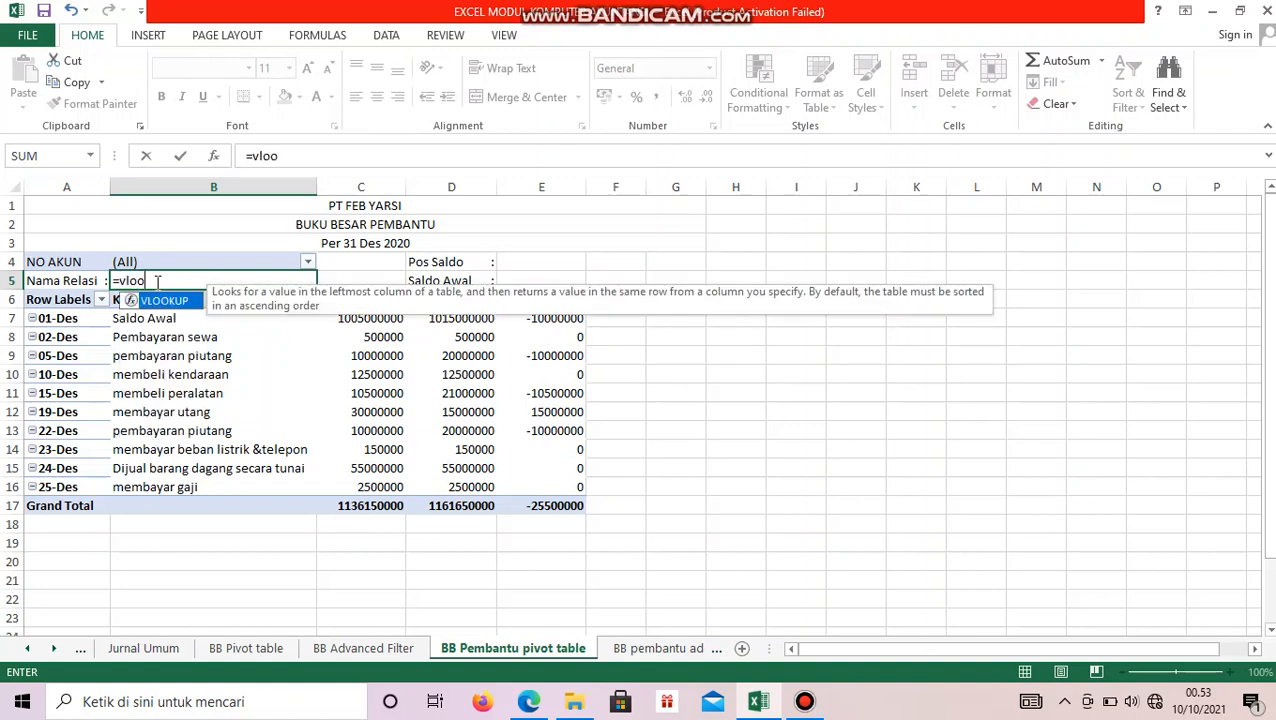
pyautogui.write('oo')
pyautogui.doubleClick(165, 300)
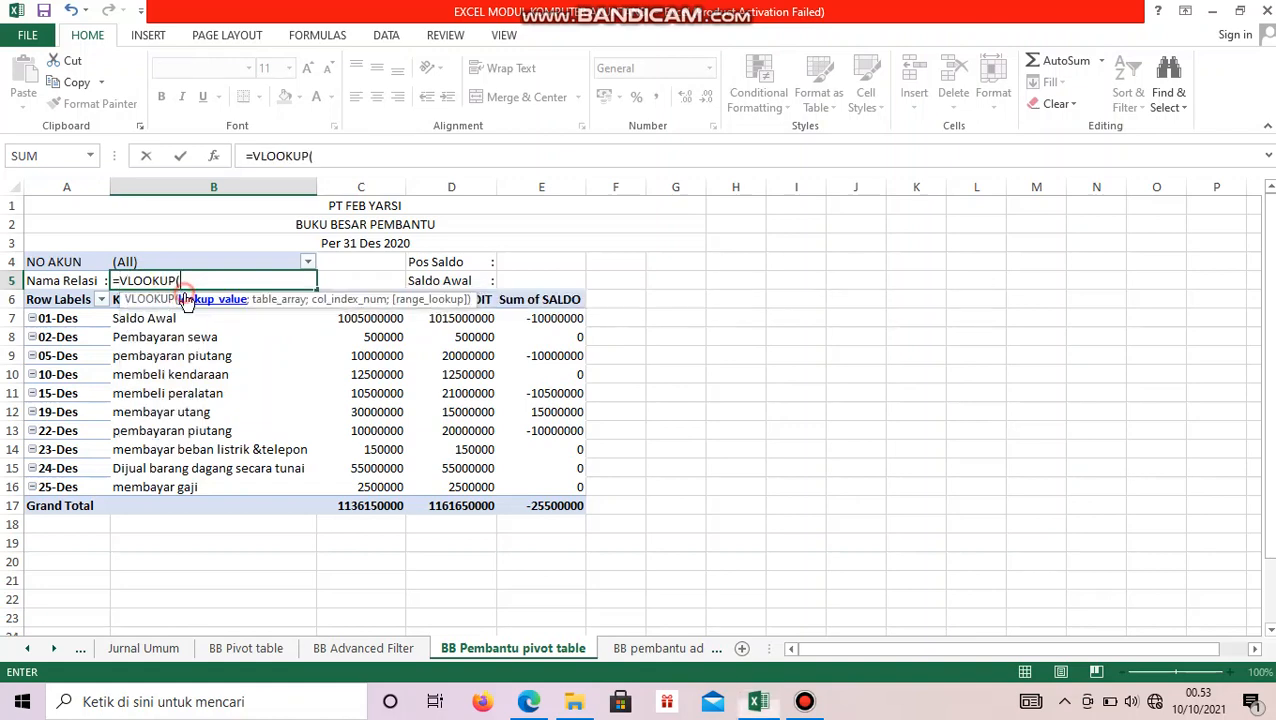
pyautogui.click(51, 280)
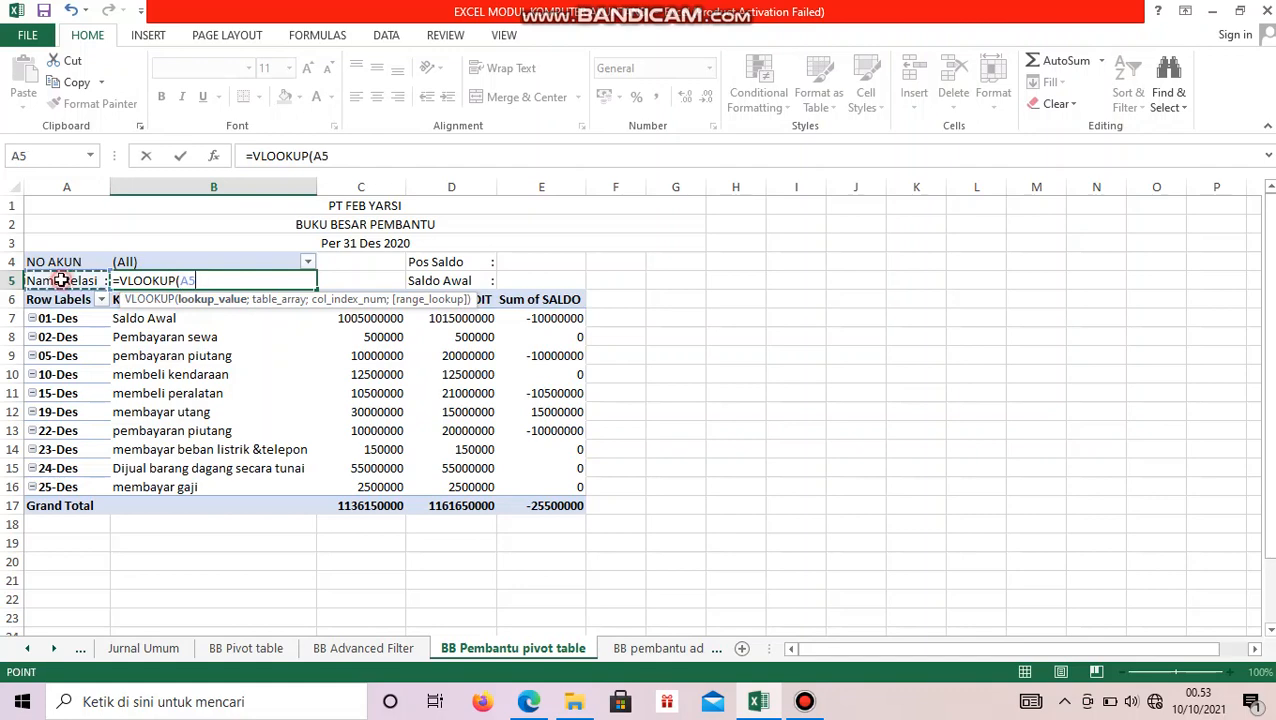
pyautogui.click(157, 262)
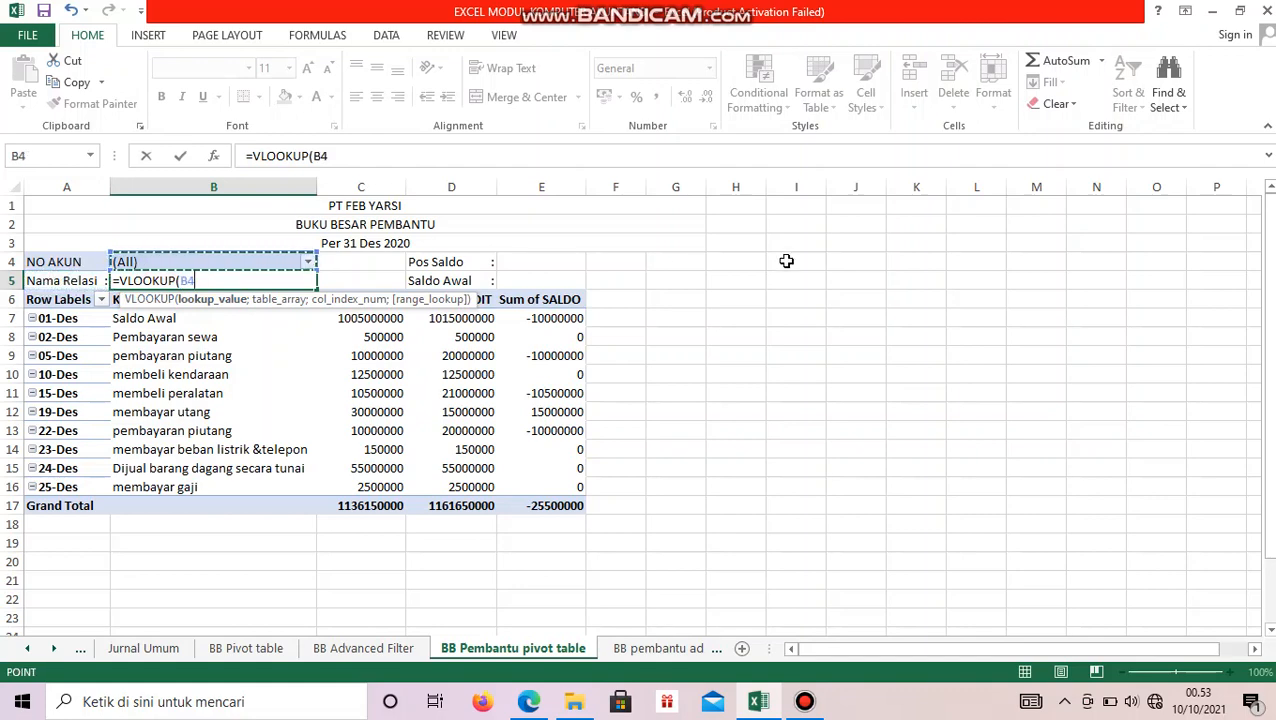
pyautogui.write(';')
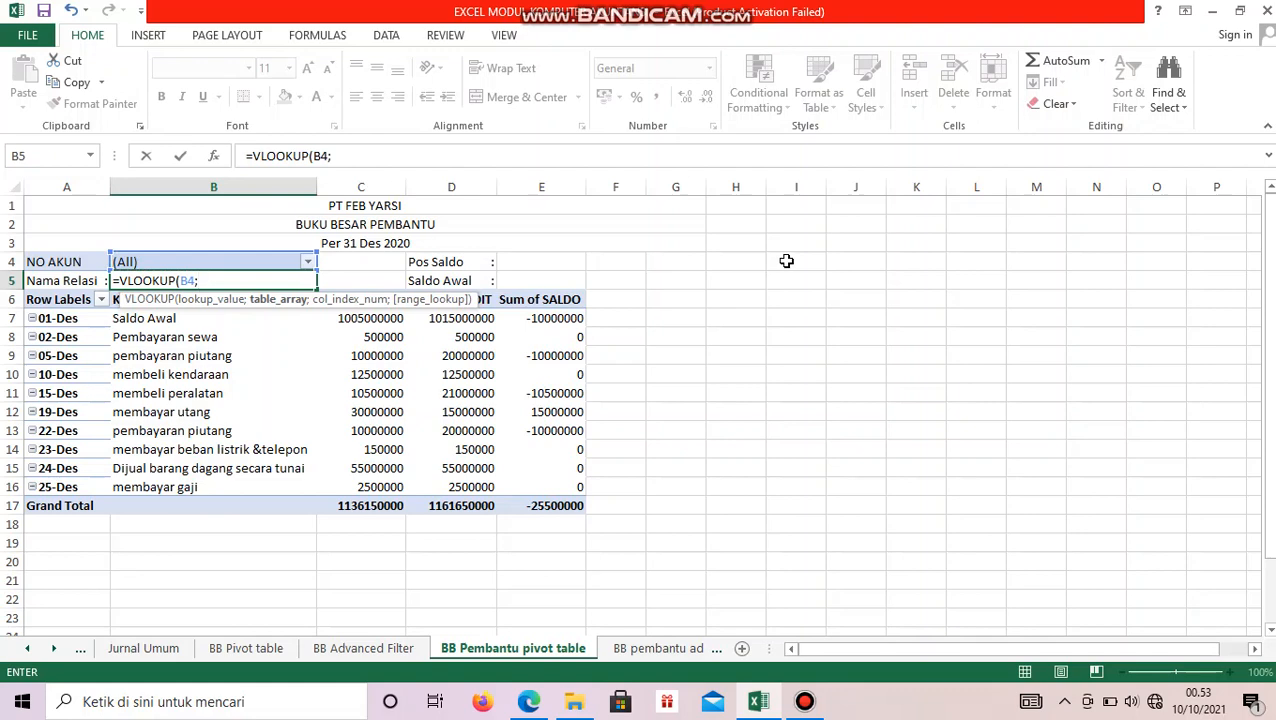
pyautogui.write('da')
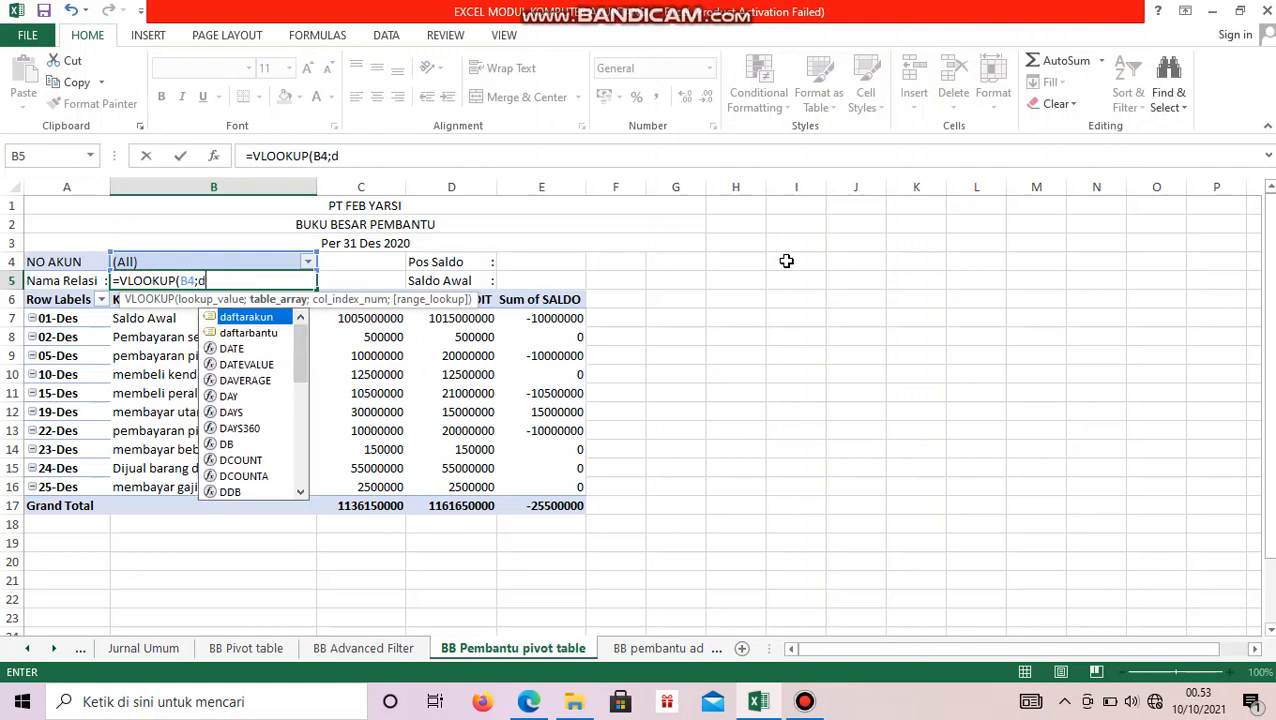
pyautogui.doubleClick(215, 332)
pyautogui.write(';2;')
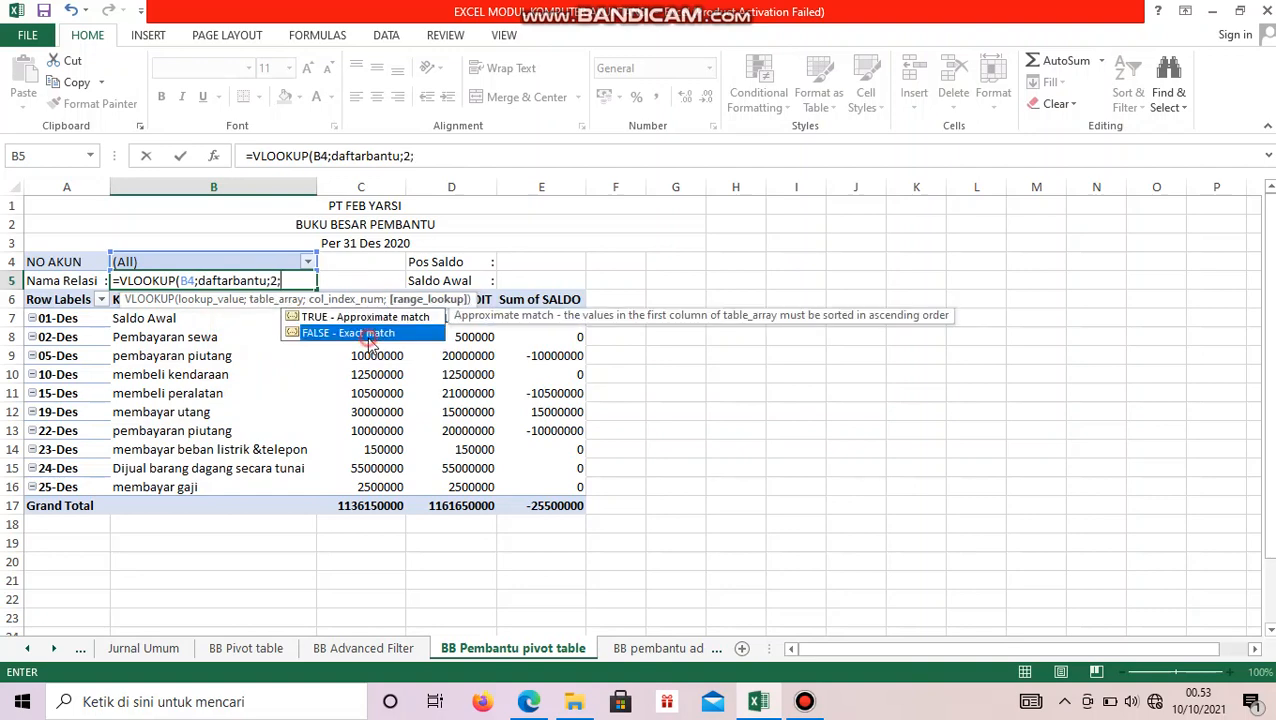
pyautogui.doubleClick(369, 335)
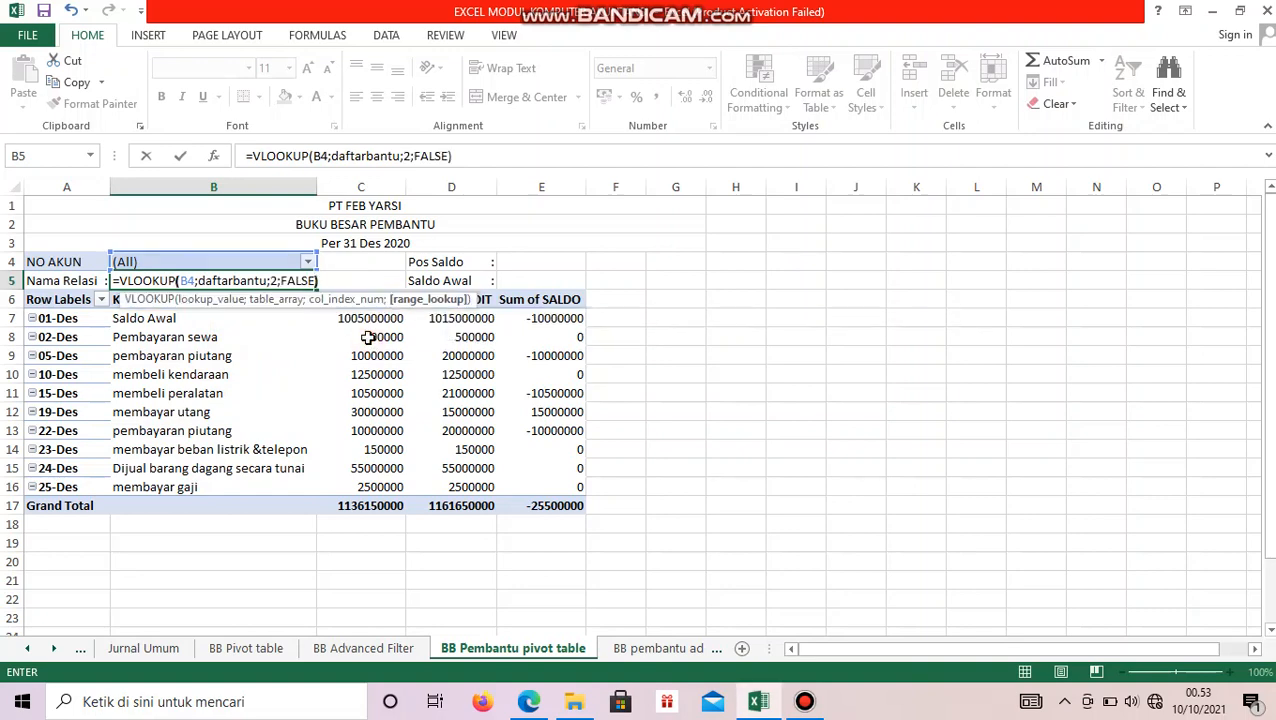
pyautogui.press('Return')
pyautogui.moveTo(270, 291); pyautogui.dragTo(268, 287)
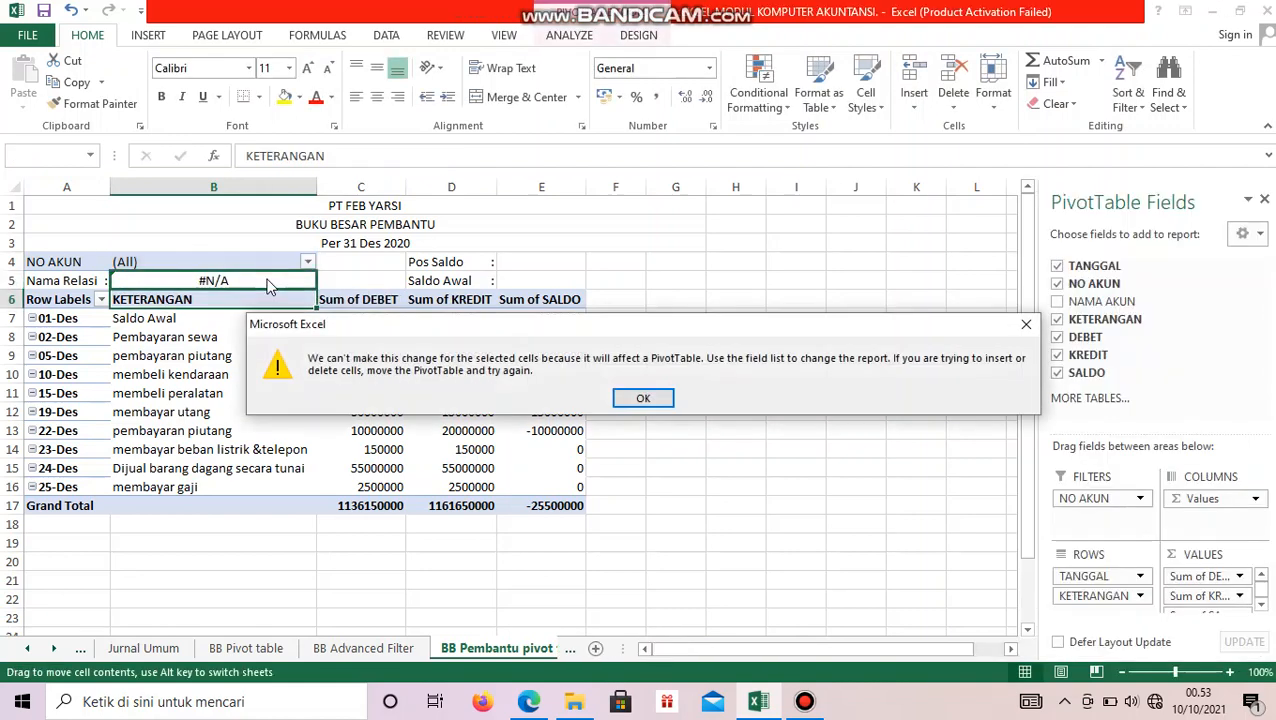
pyautogui.click(652, 393)
# Copy the full VLOOKUP formula text from cell B5, leaving the formula there intact
pyautogui.click(137, 280)
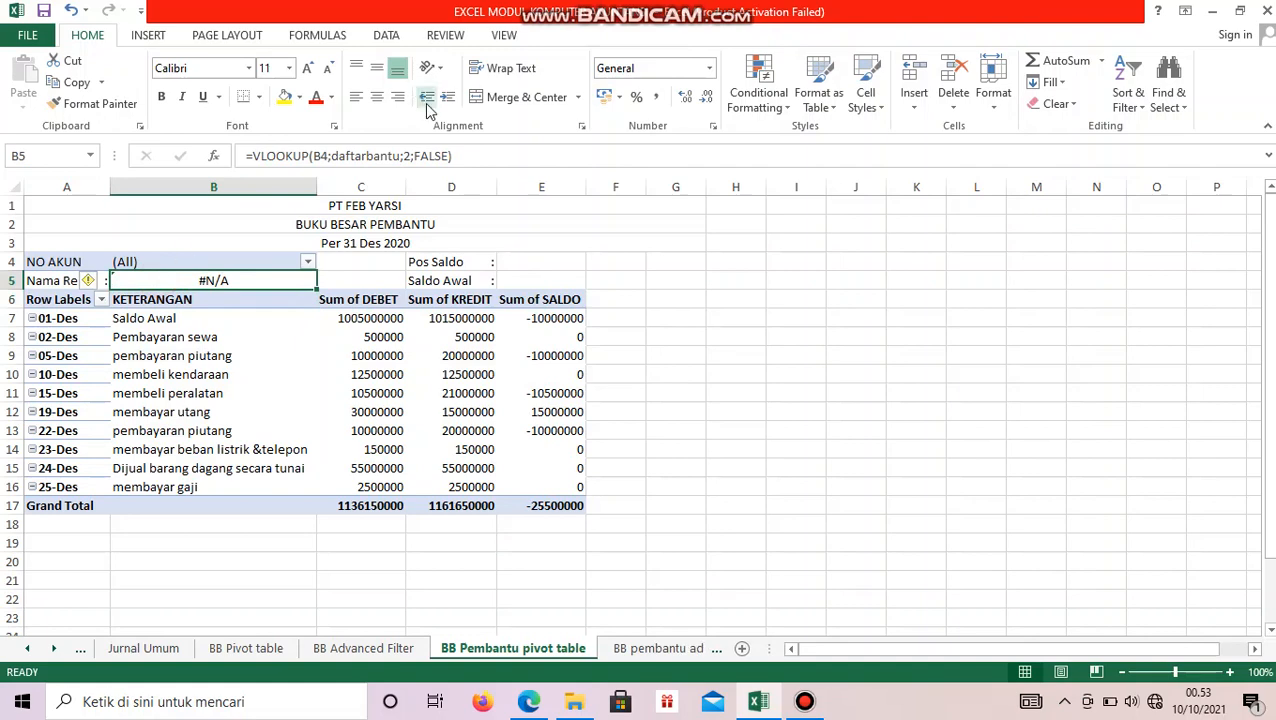
pyautogui.click(467, 149)
pyautogui.moveTo(469, 150); pyautogui.dragTo(230, 151)
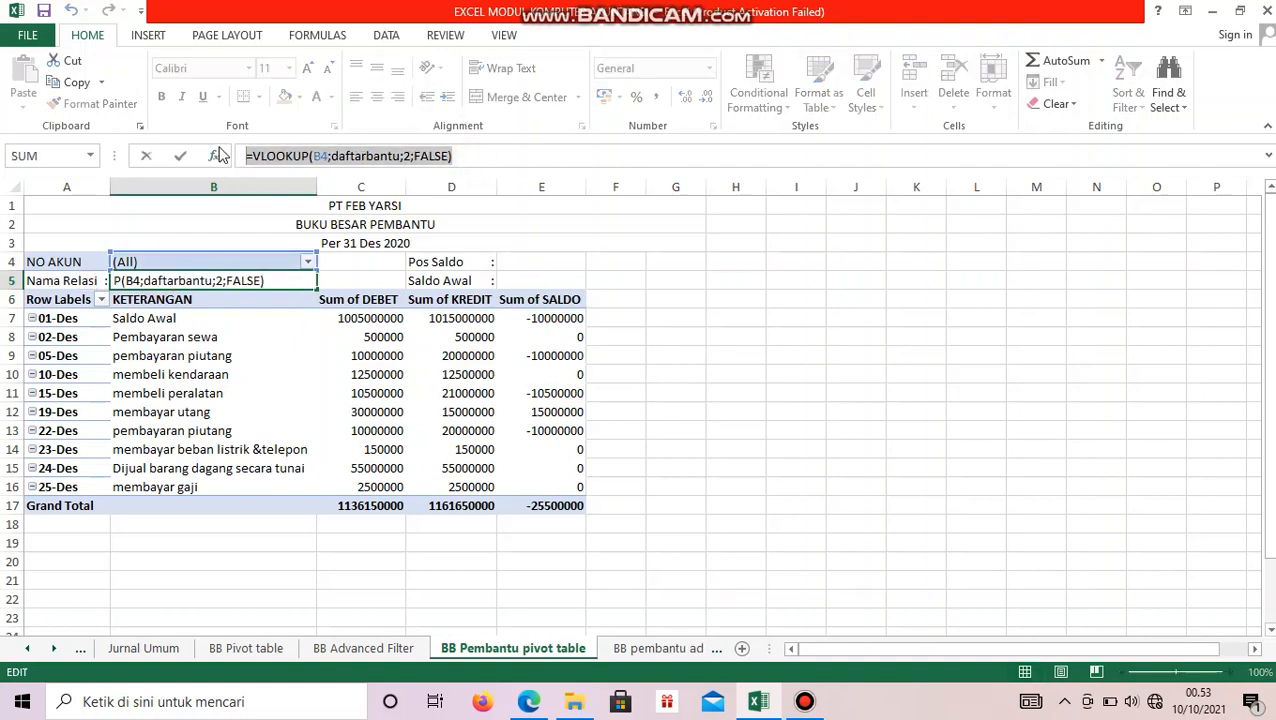
pyautogui.write('c')
pyautogui.hotkey('ctrl', 'z')
pyautogui.hotkey('ctrl', 'c')
pyautogui.press('Return')
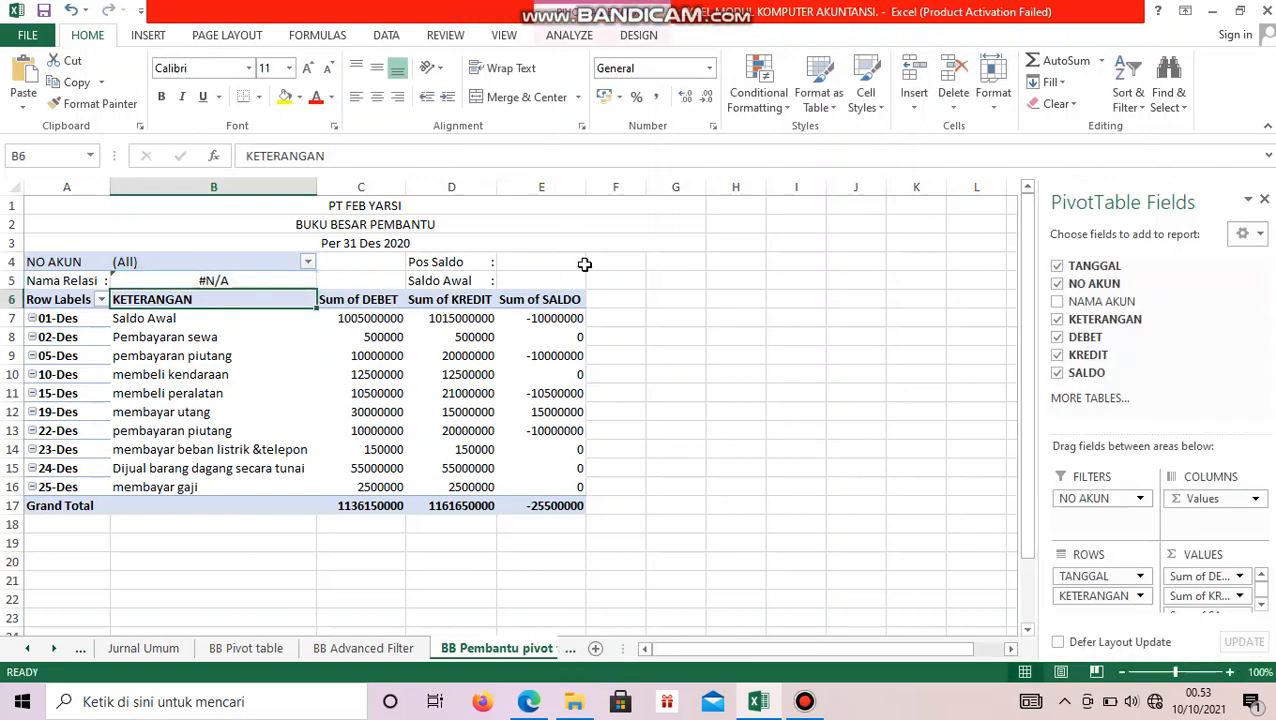
# Paste the copied VLOOKUP formula into E4 for Pos Saldo and replace its column index 2 with the Pos Saldo column's number
pyautogui.click(578, 262)
pyautogui.click(279, 165)
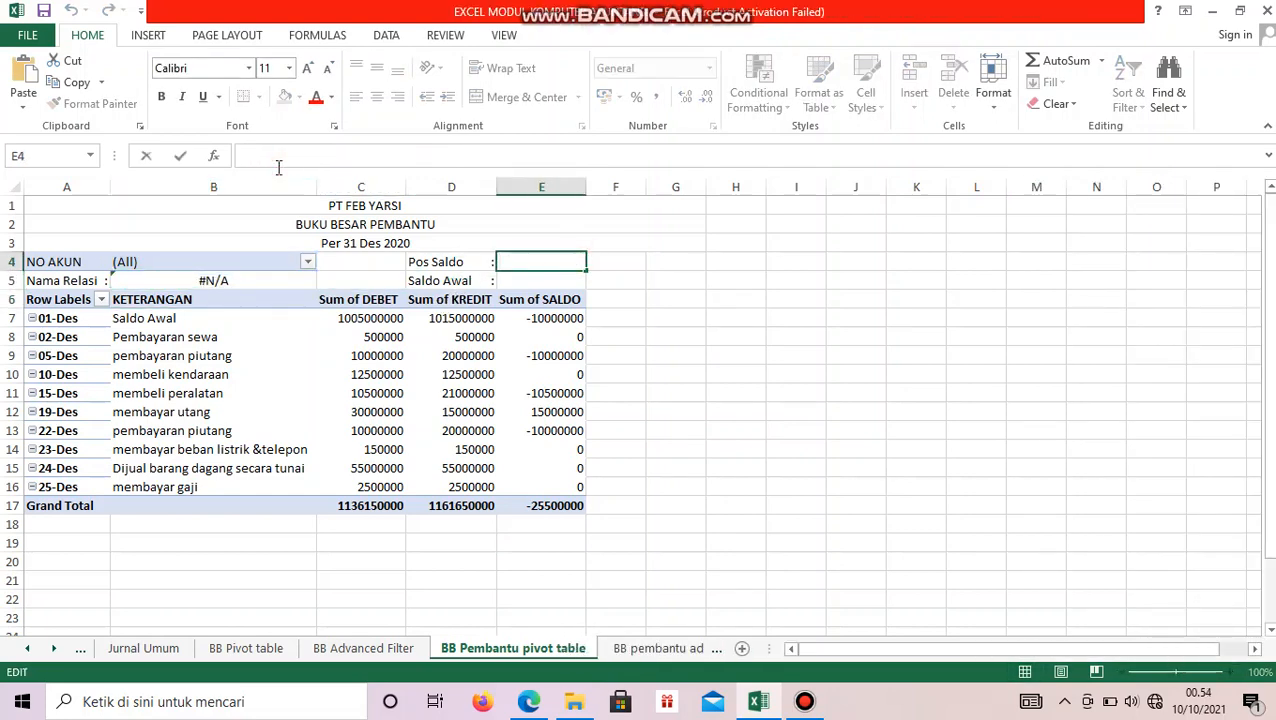
pyautogui.hotkey('ctrl', 'v')
pyautogui.click(409, 150)
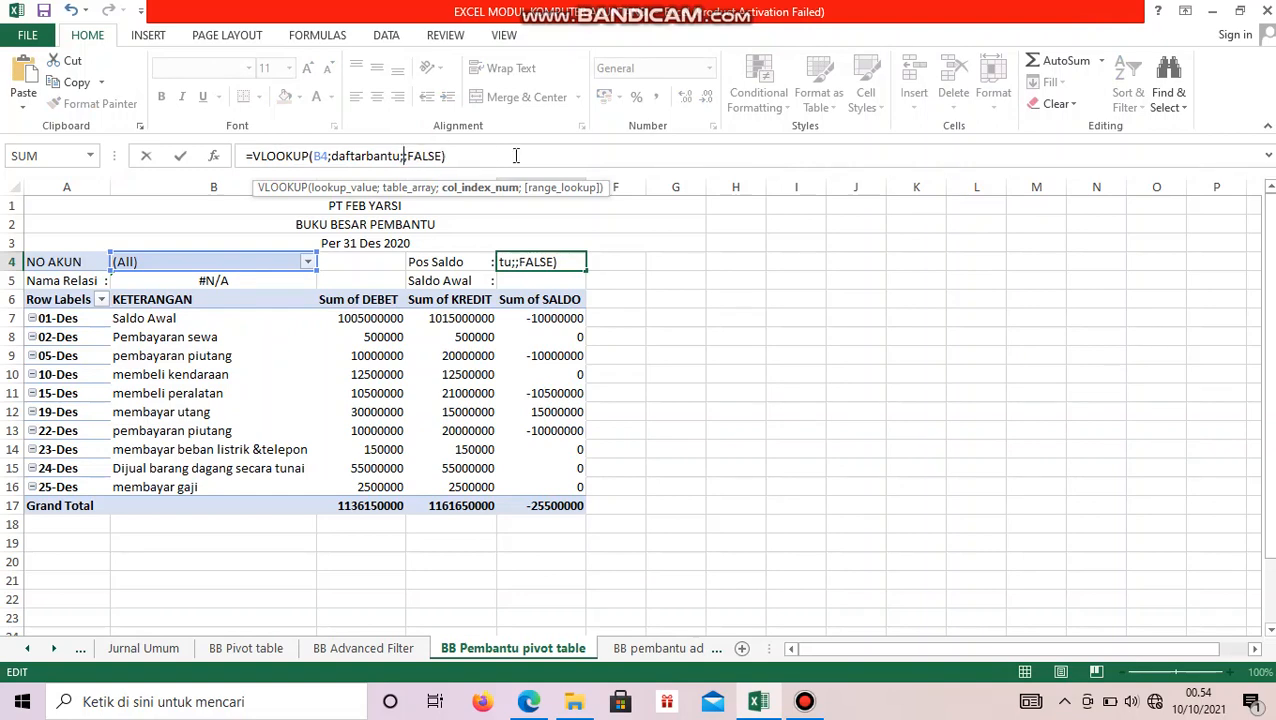
pyautogui.press('Return')
# Paste the copied VLOOKUP formula into E5 for Saldo Awal and adjust its column index to the Saldo Awal column
pyautogui.click(466, 158)
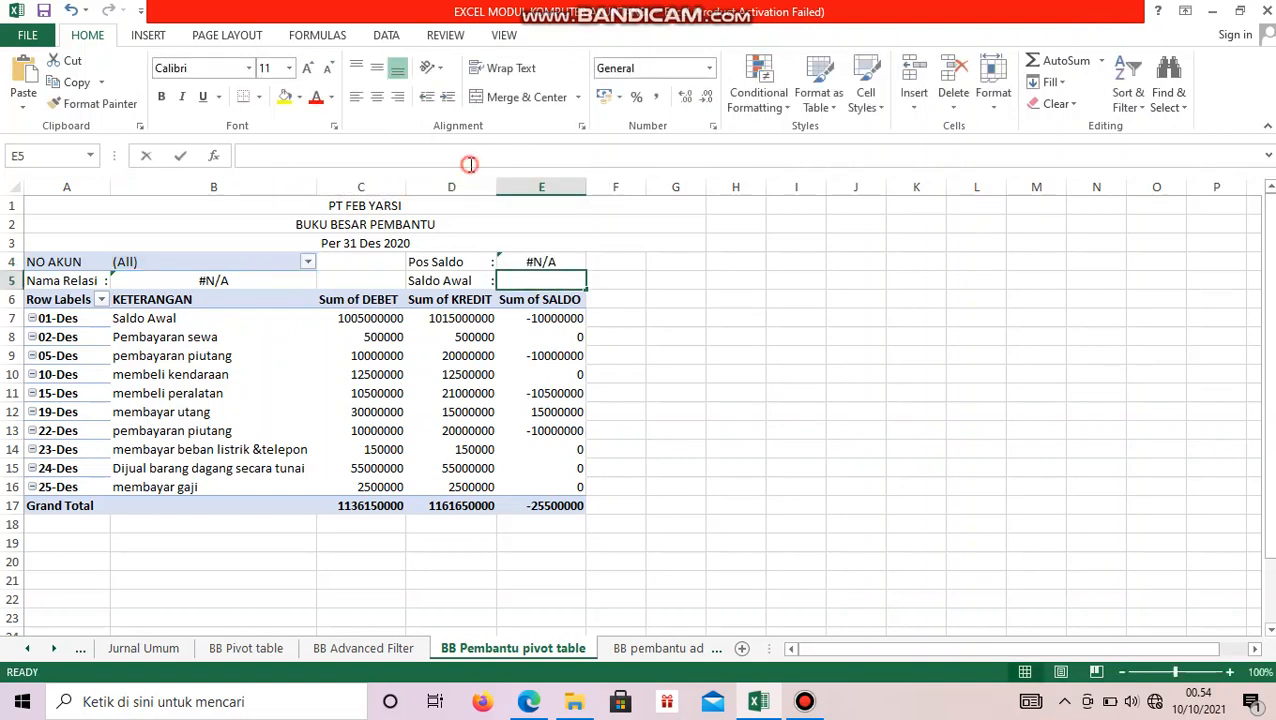
pyautogui.hotkey('ctrl', 'v')
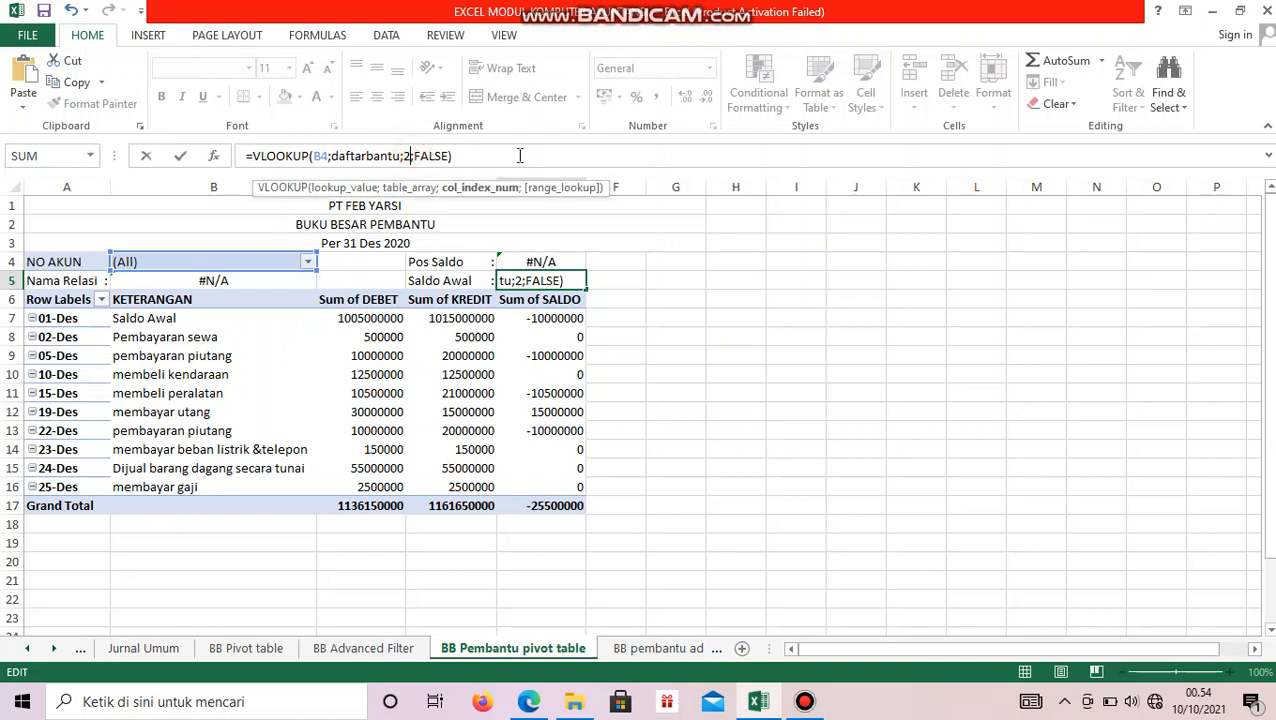
pyautogui.press('Return')
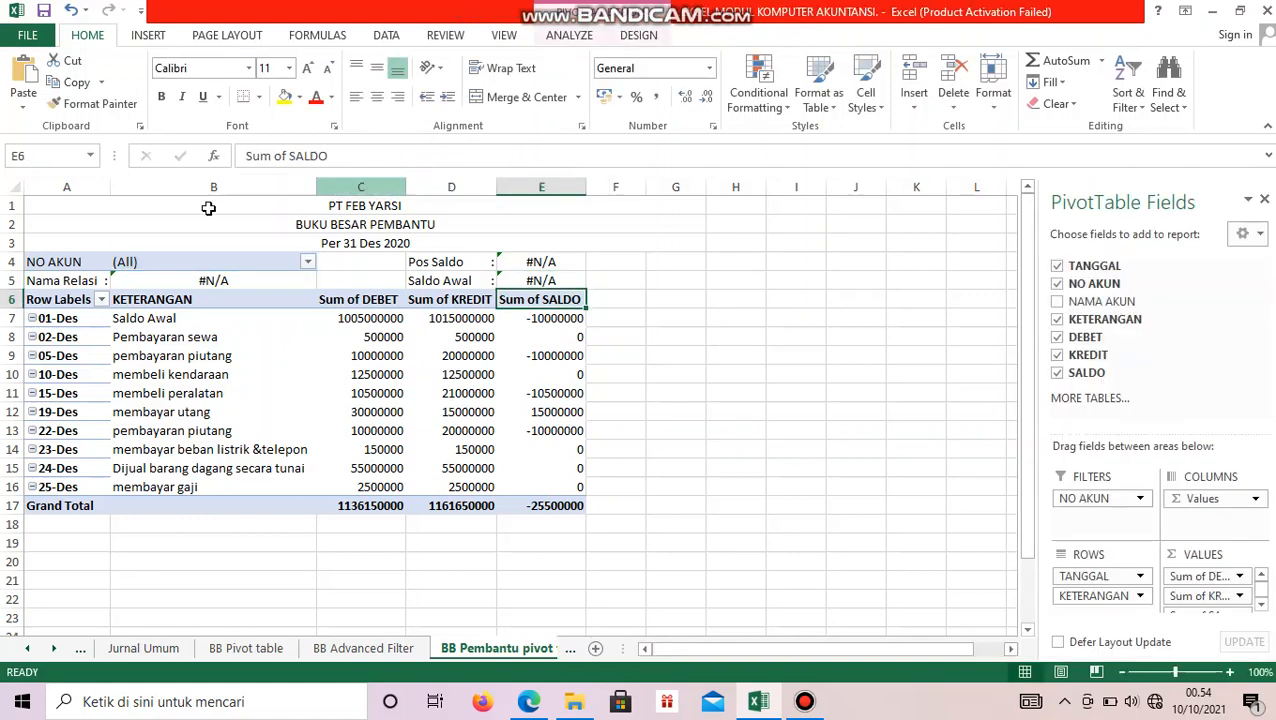
# Filter the ledger PivotTable to NO AKUN P001
pyautogui.click(309, 261)
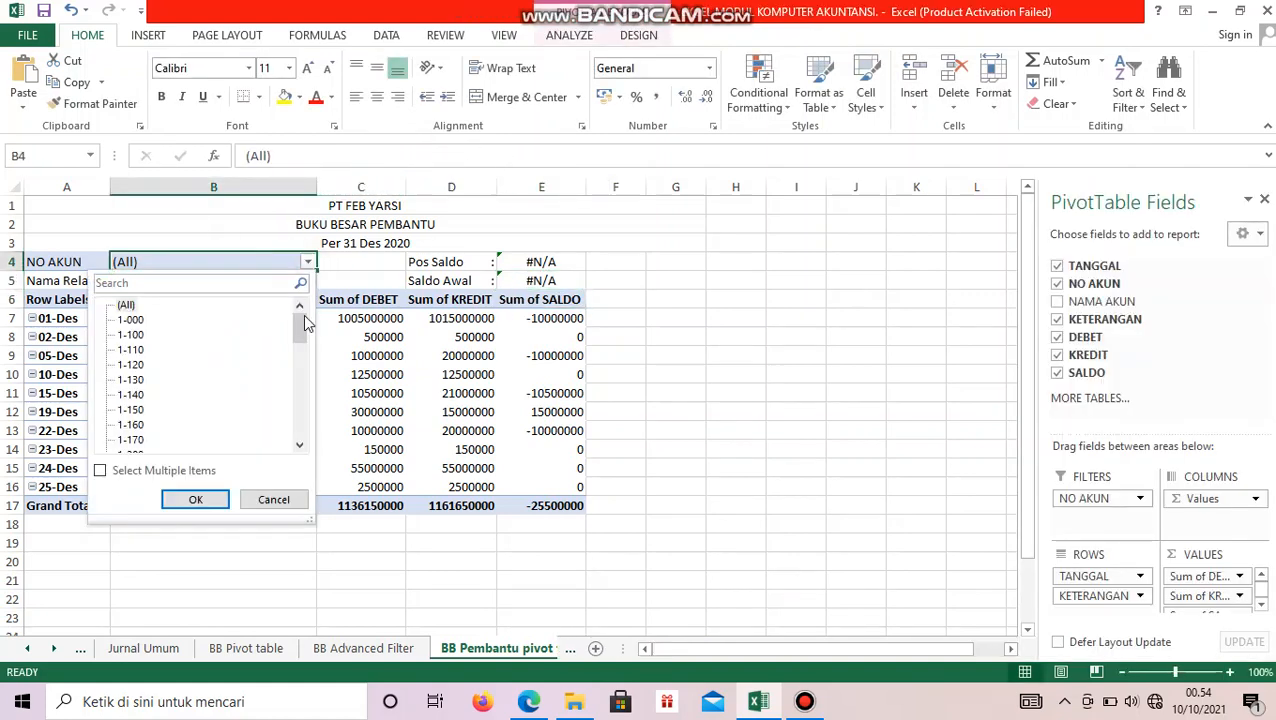
pyautogui.moveTo(295, 335); pyautogui.dragTo(300, 430)
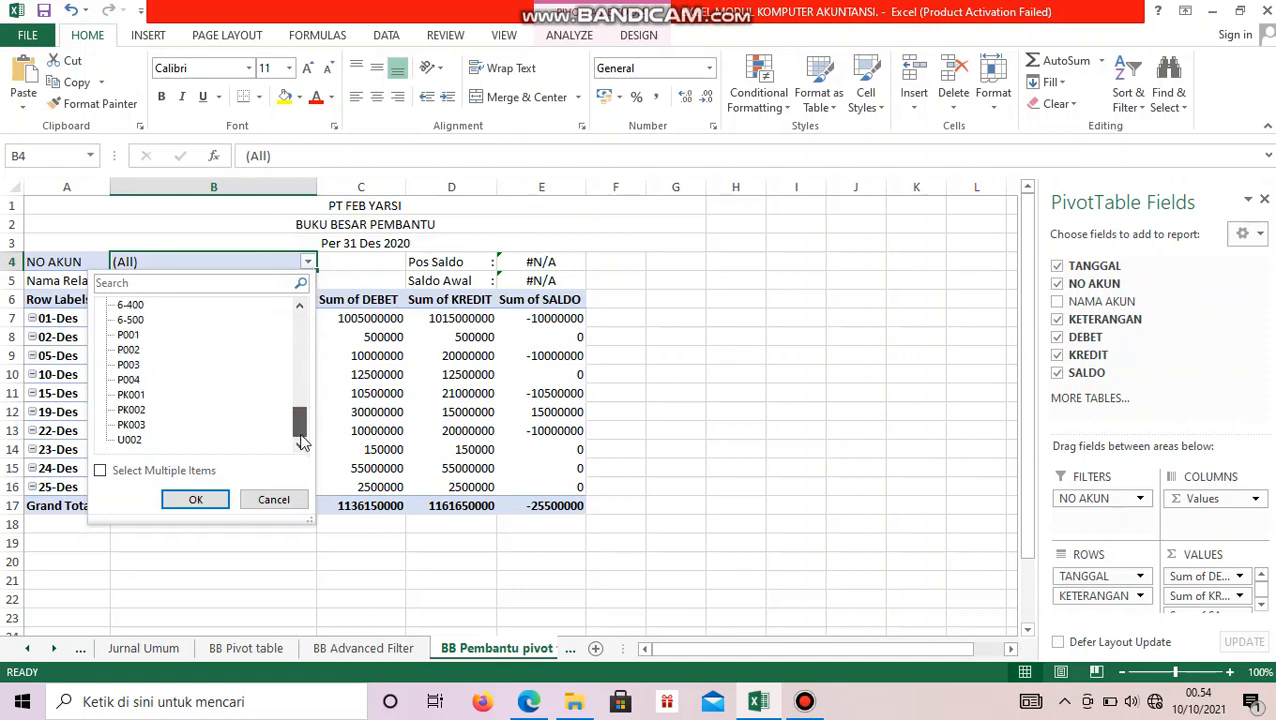
pyautogui.click(135, 334)
pyautogui.click(212, 502)
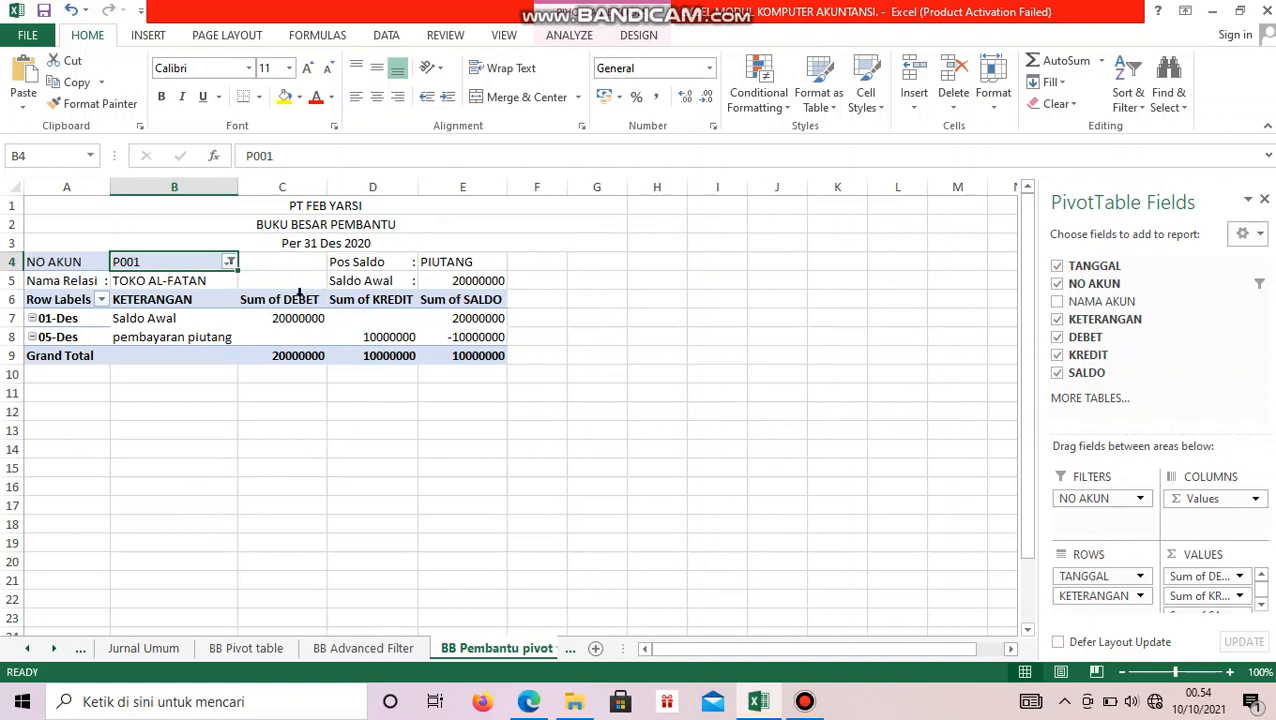
# Apply the Accounting number format to the debit, credit and saldo values in C7:E9
pyautogui.moveTo(285, 312); pyautogui.dragTo(461, 356)
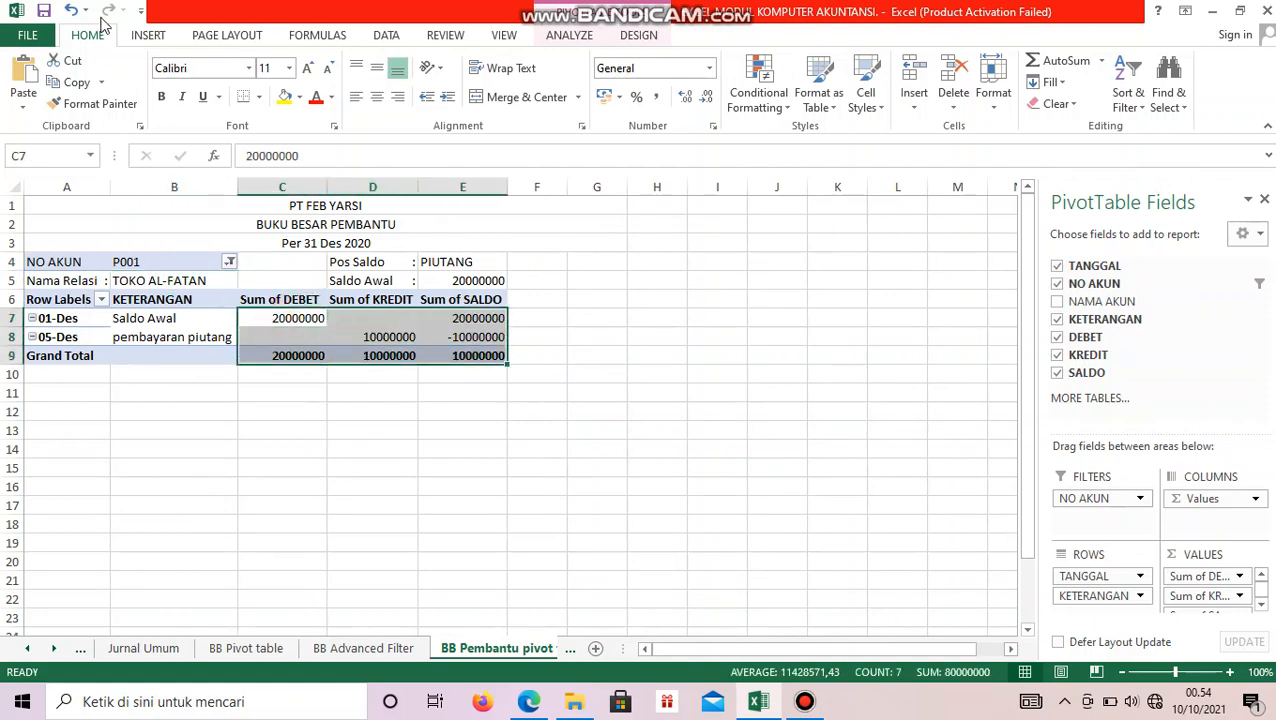
pyautogui.click(708, 68)
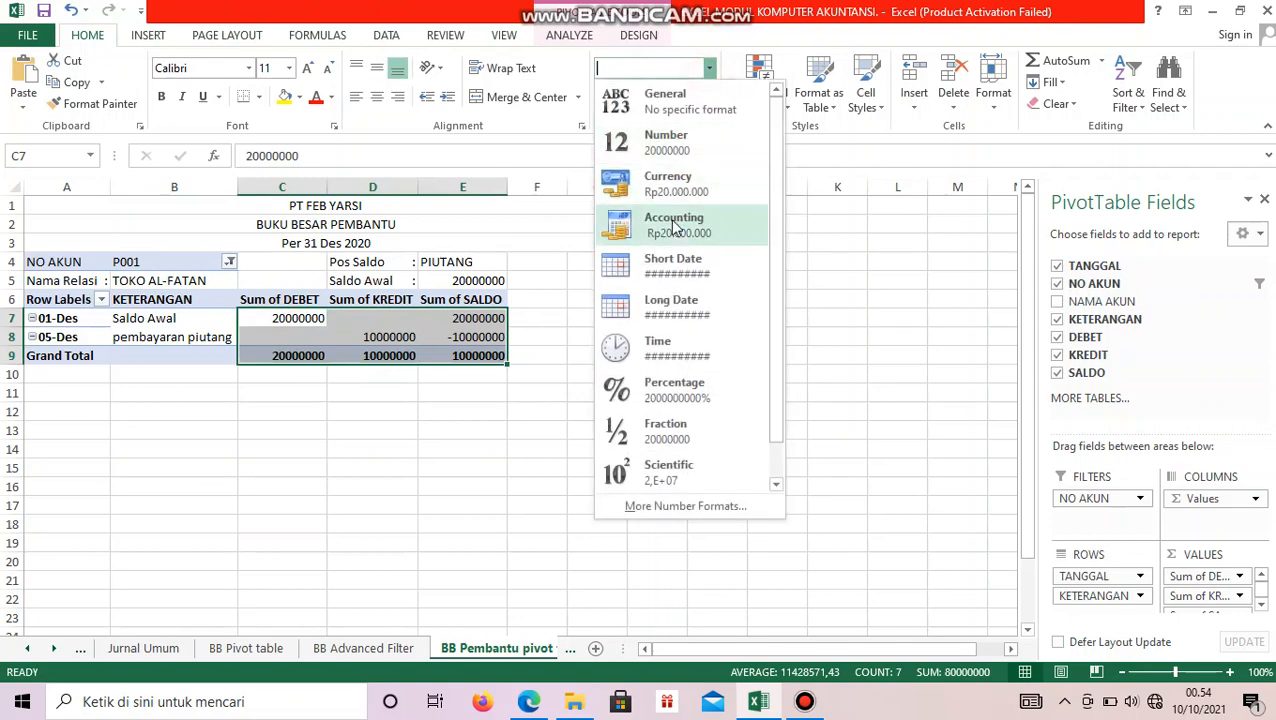
pyautogui.click(673, 225)
pyautogui.click(680, 358)
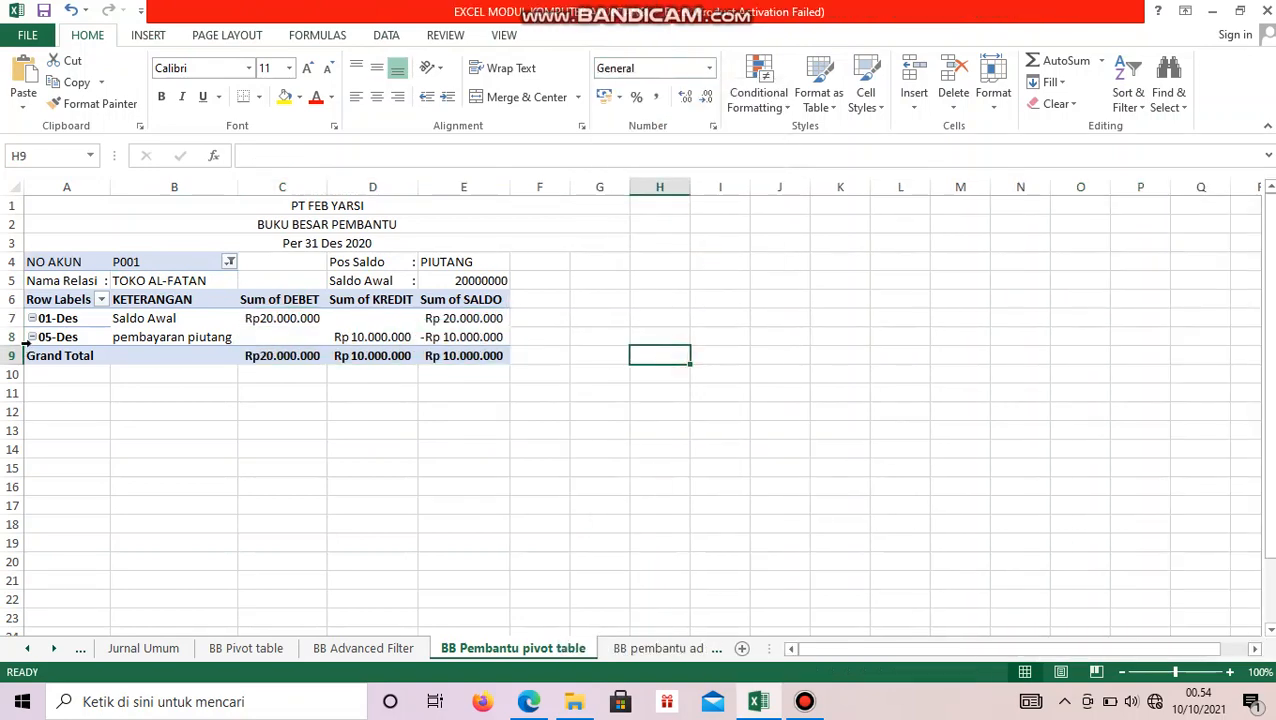
# Copy the P001 ledger block A4:E9, including its header details, and paste it at A12
pyautogui.moveTo(33, 261); pyautogui.dragTo(453, 350)
pyautogui.hotkey('ctrl', 'c')
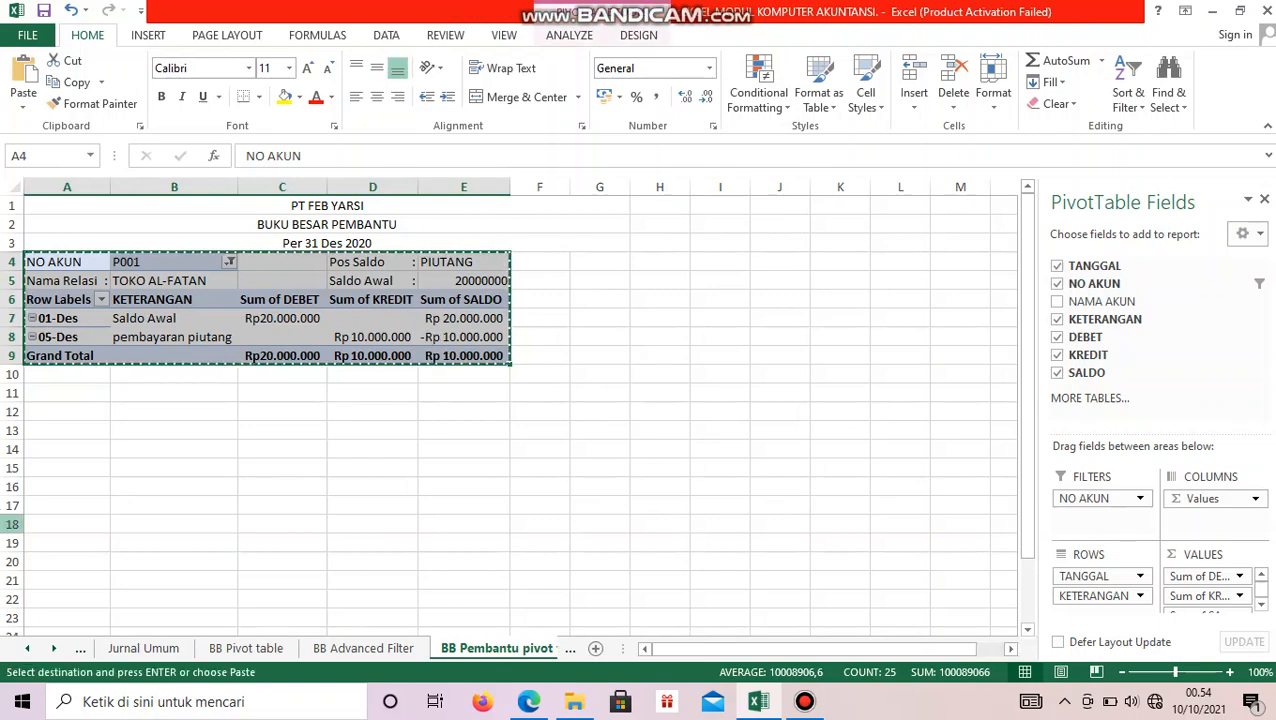
pyautogui.click(44, 427)
pyautogui.click(44, 412)
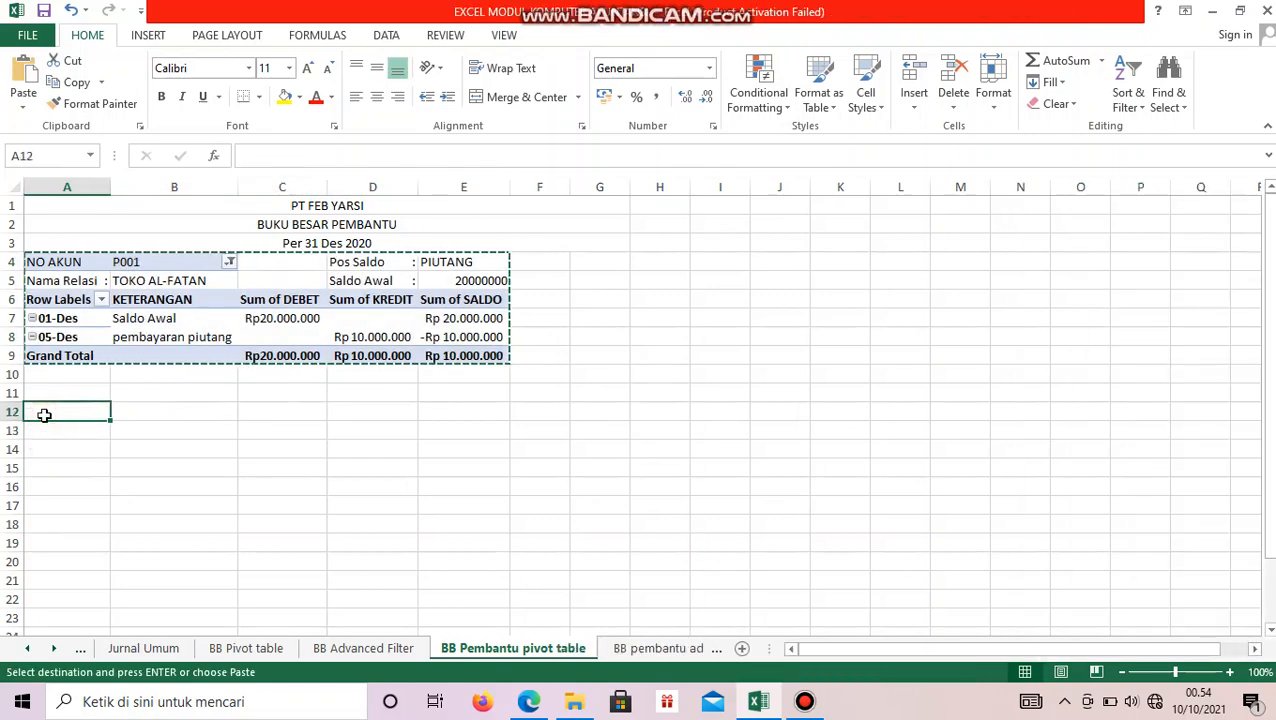
pyautogui.hotkey('ctrl', 'v')
pyautogui.press('Escape')
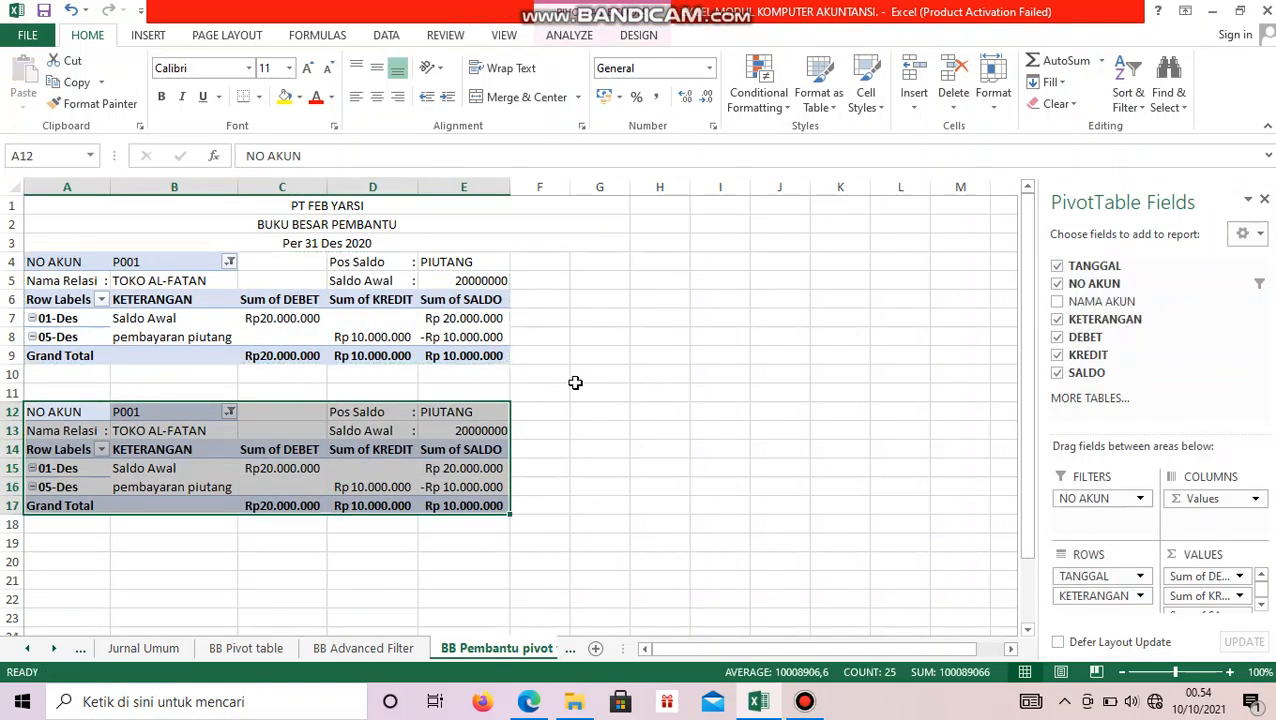
pyautogui.click(603, 410)
# Filter the copied PivotTable at row 12 to NO AKUN U002
pyautogui.click(227, 411)
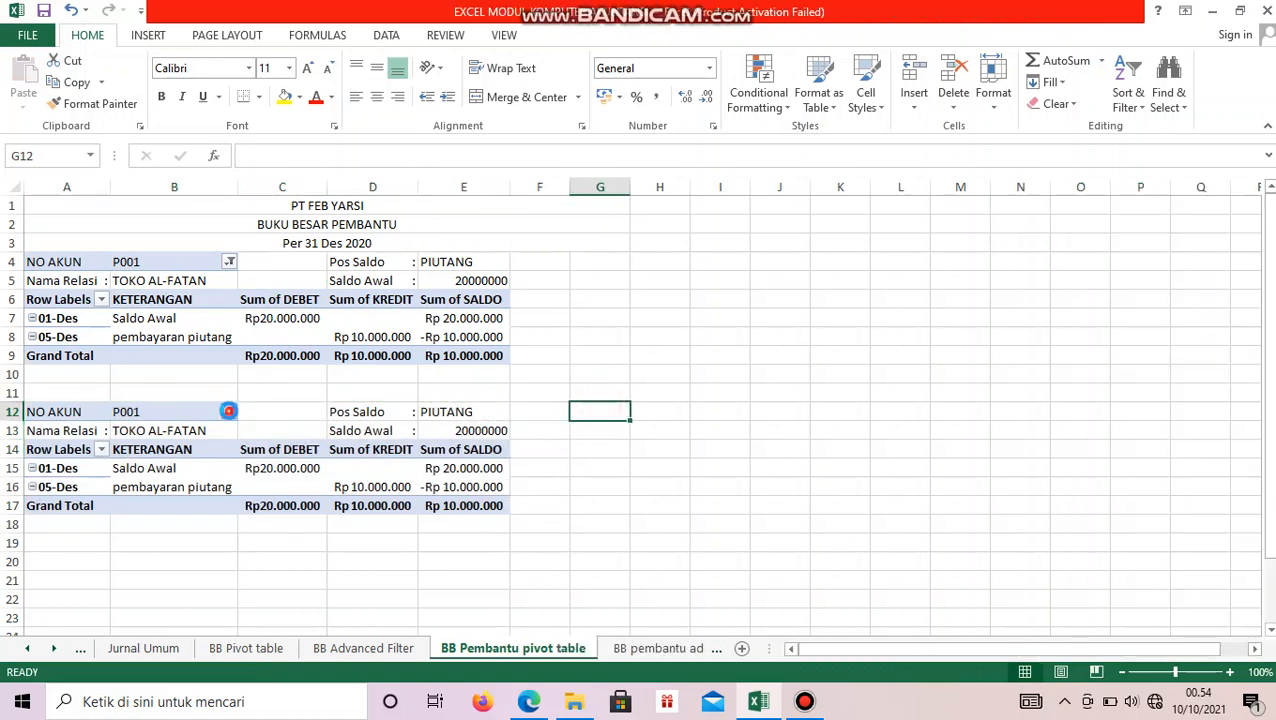
pyautogui.moveTo(221, 472); pyautogui.dragTo(222, 584)
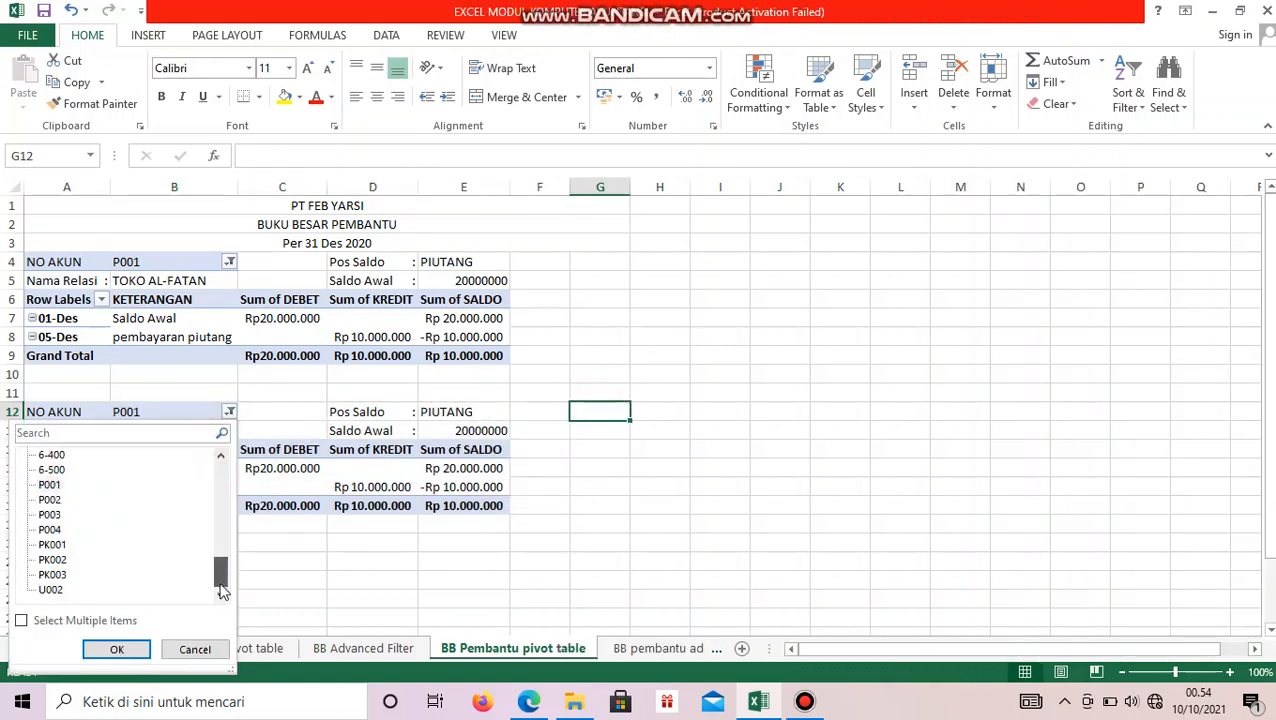
pyautogui.click(50, 590)
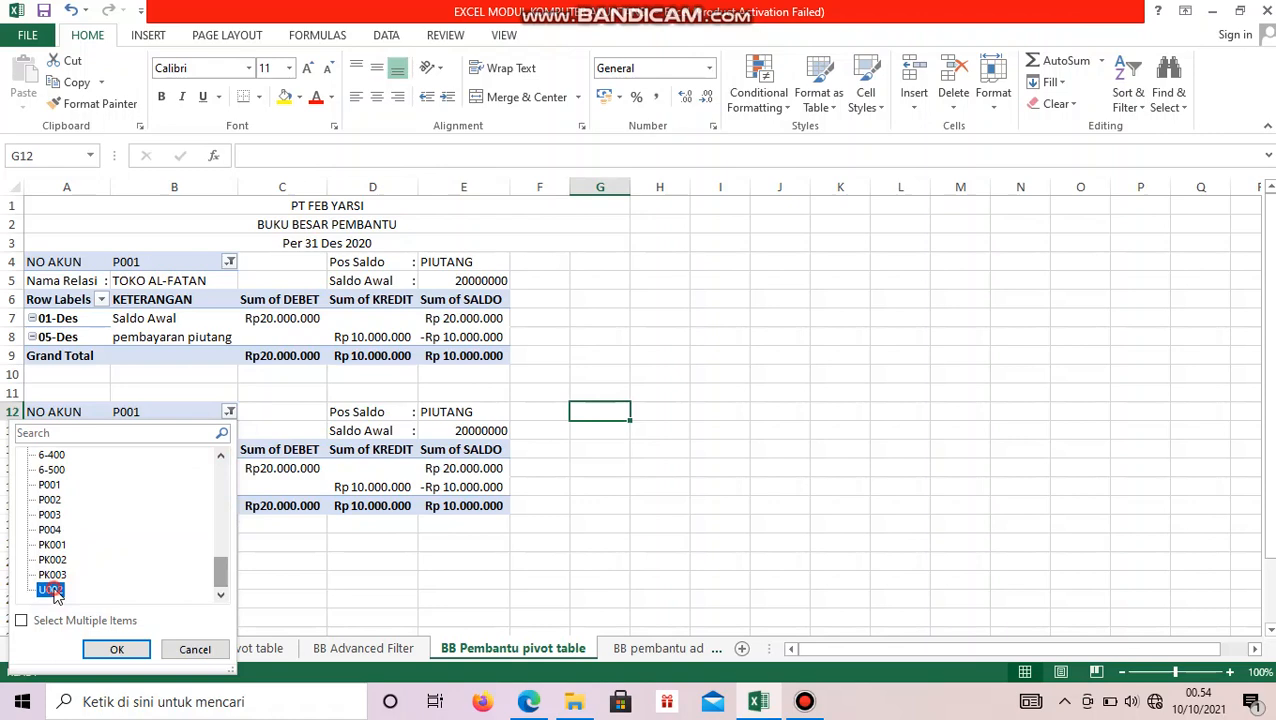
pyautogui.click(116, 649)
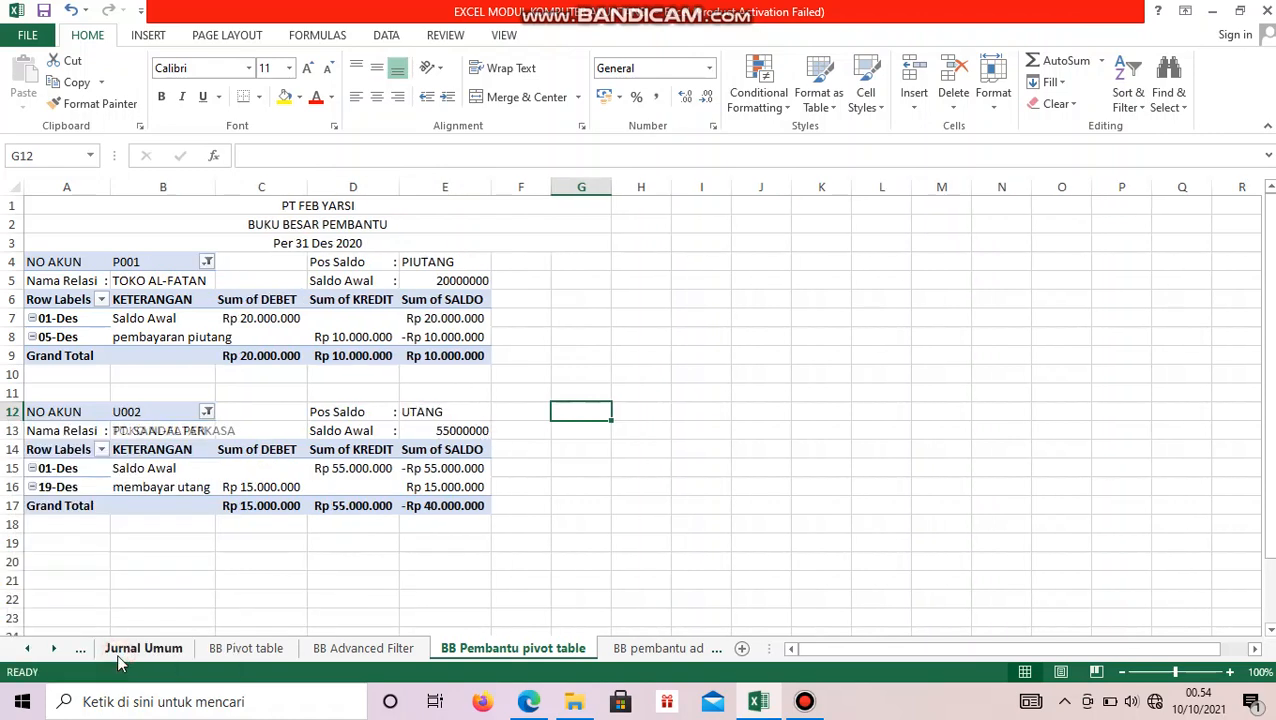
pyautogui.click(98, 522)
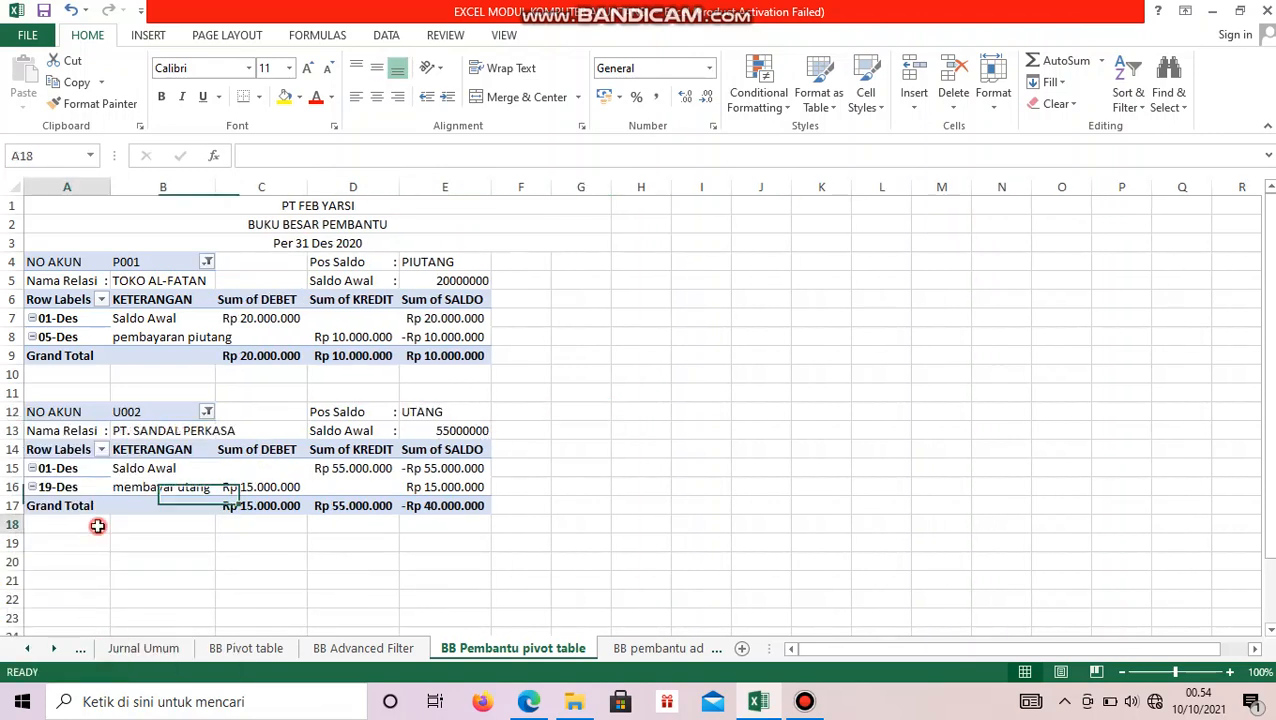
# Apply the Accounting number format to the Saldo Awal values in E13 and E5
pyautogui.click(441, 430)
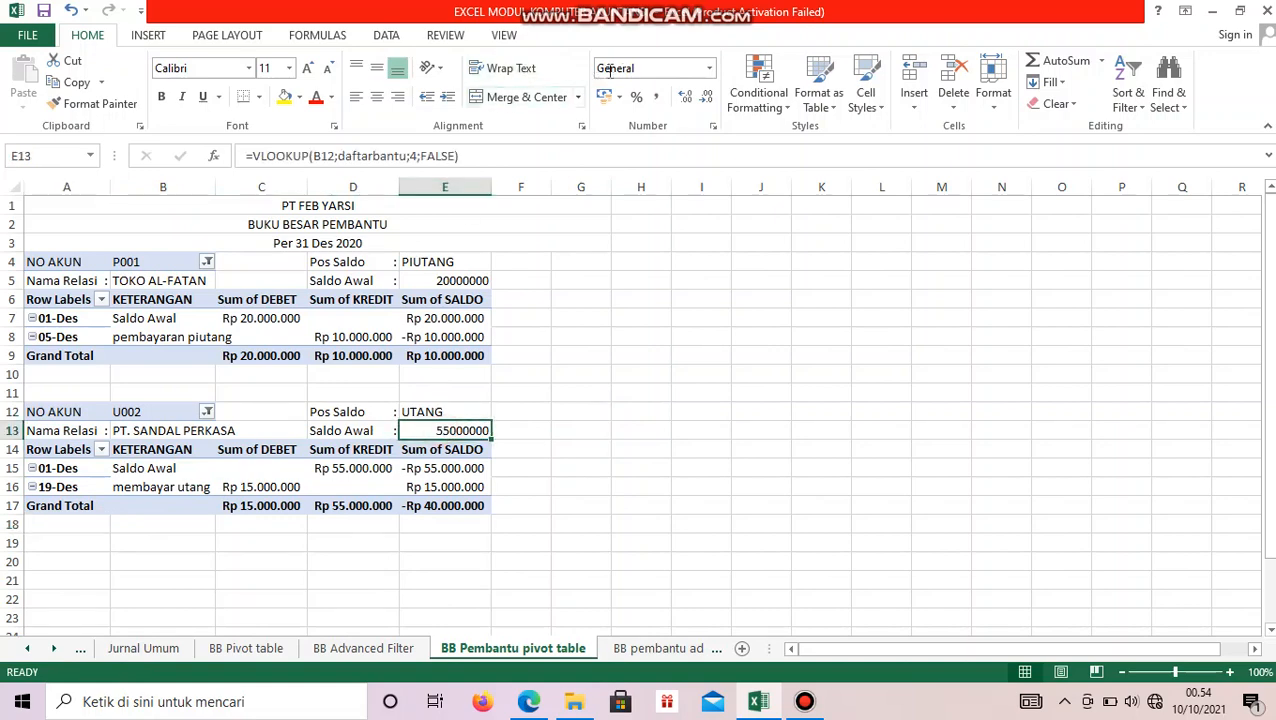
pyautogui.click(709, 68)
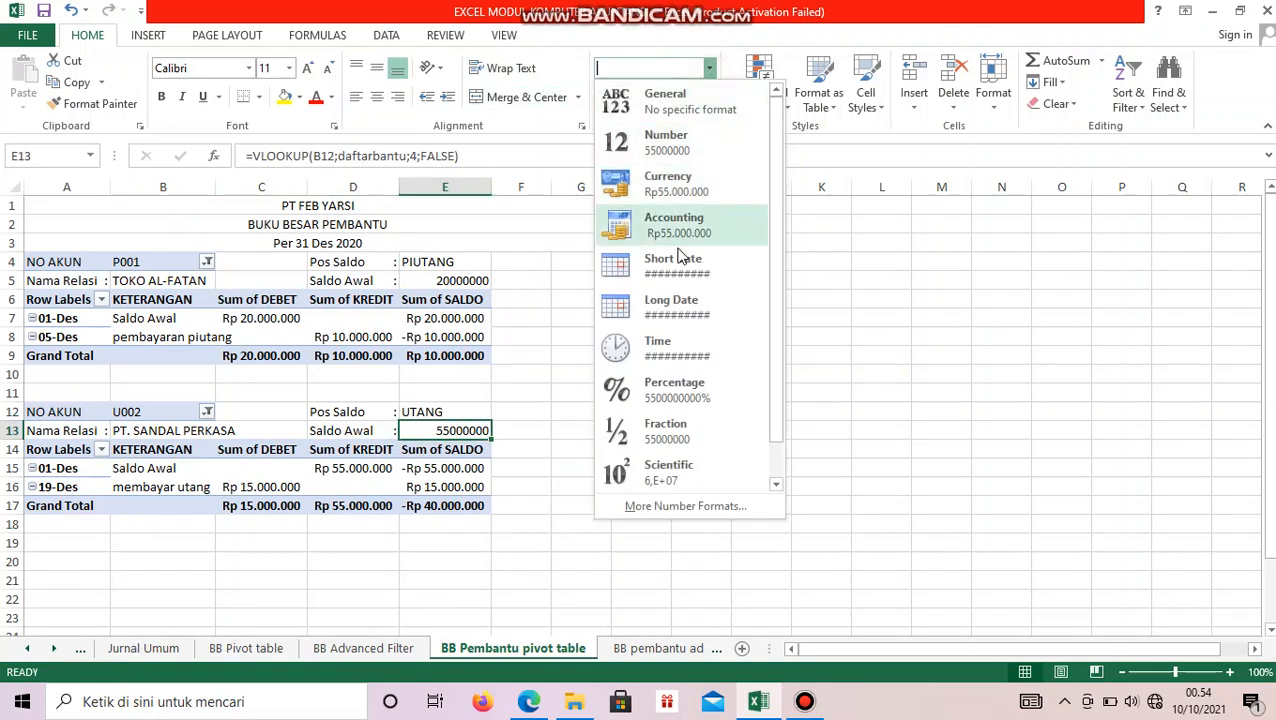
pyautogui.click(686, 226)
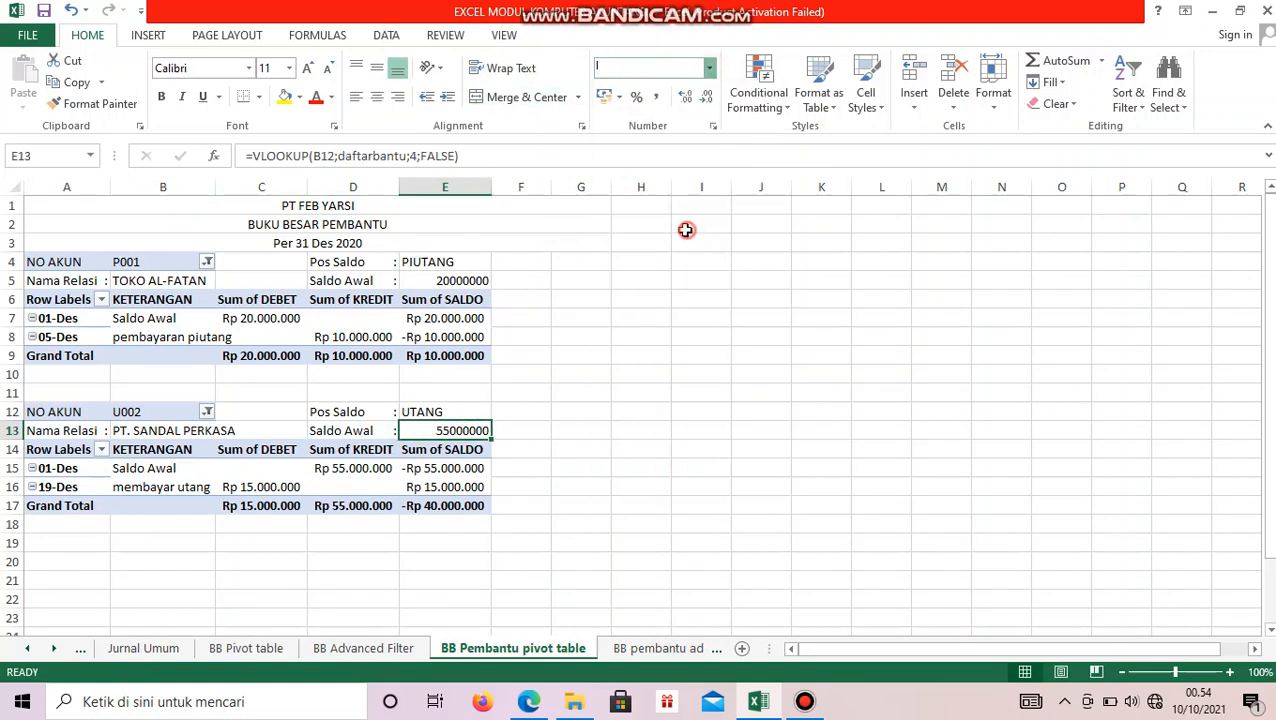
pyautogui.click(456, 279)
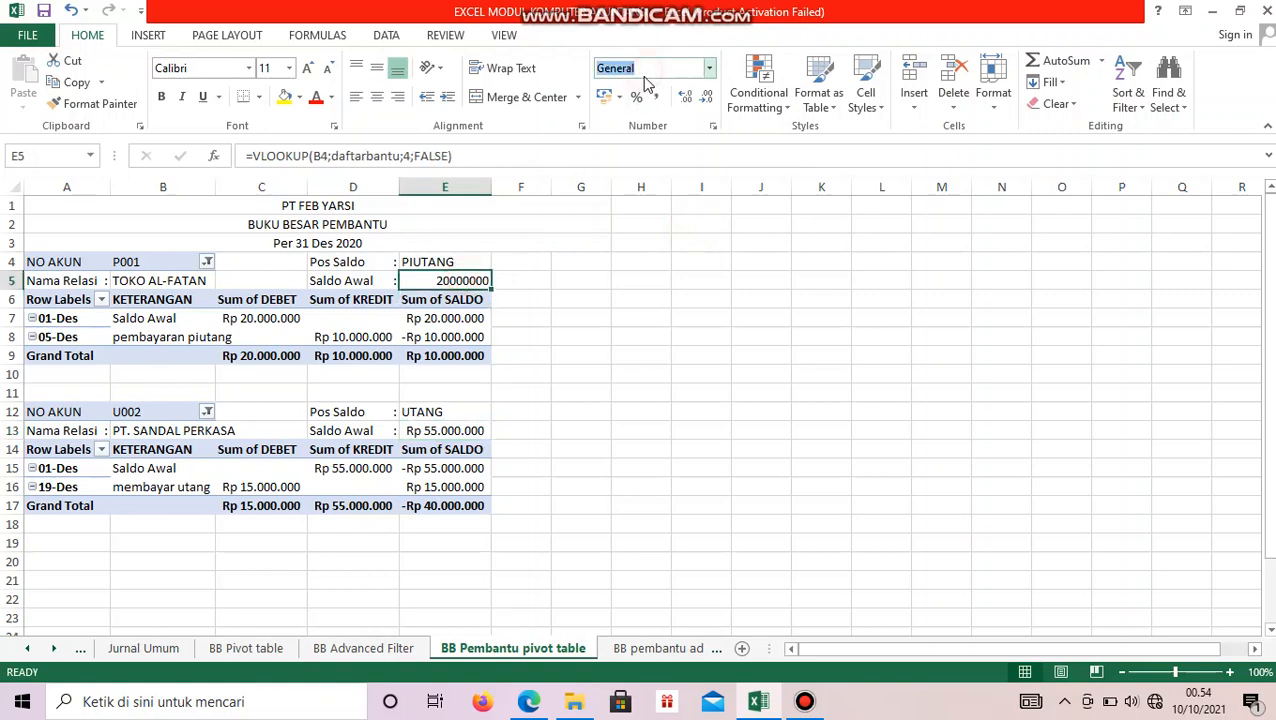
pyautogui.click(710, 68)
pyautogui.click(684, 234)
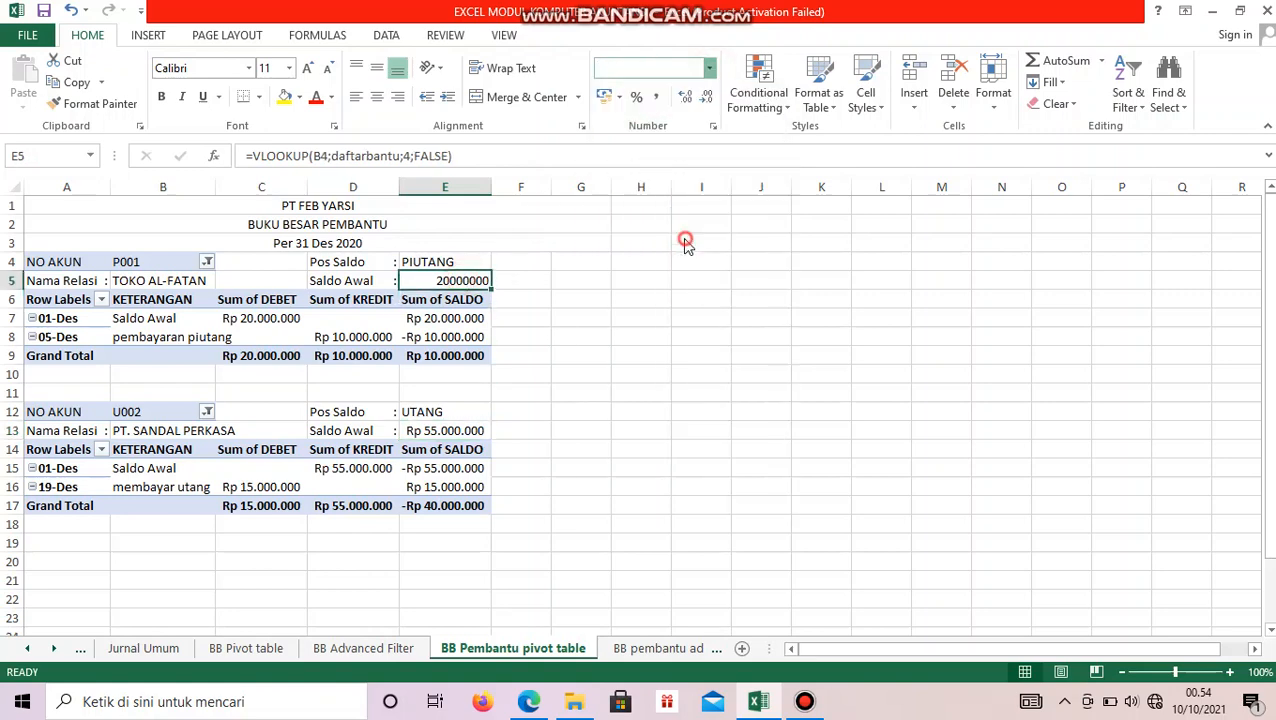
pyautogui.click(408, 500)
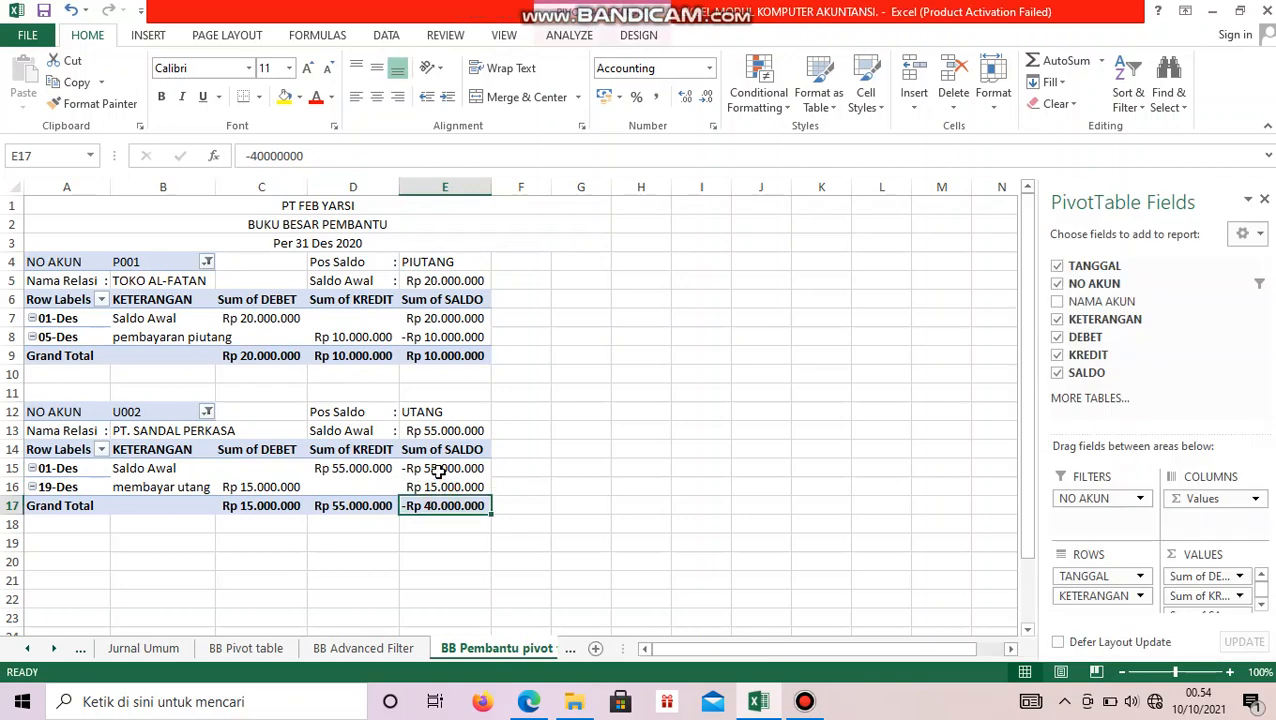
pyautogui.moveTo(441, 468)
pyautogui.mouseDown()
pyautogui.moveTo(437, 503)
pyautogui.moveTo(437, 491)
pyautogui.mouseUp()
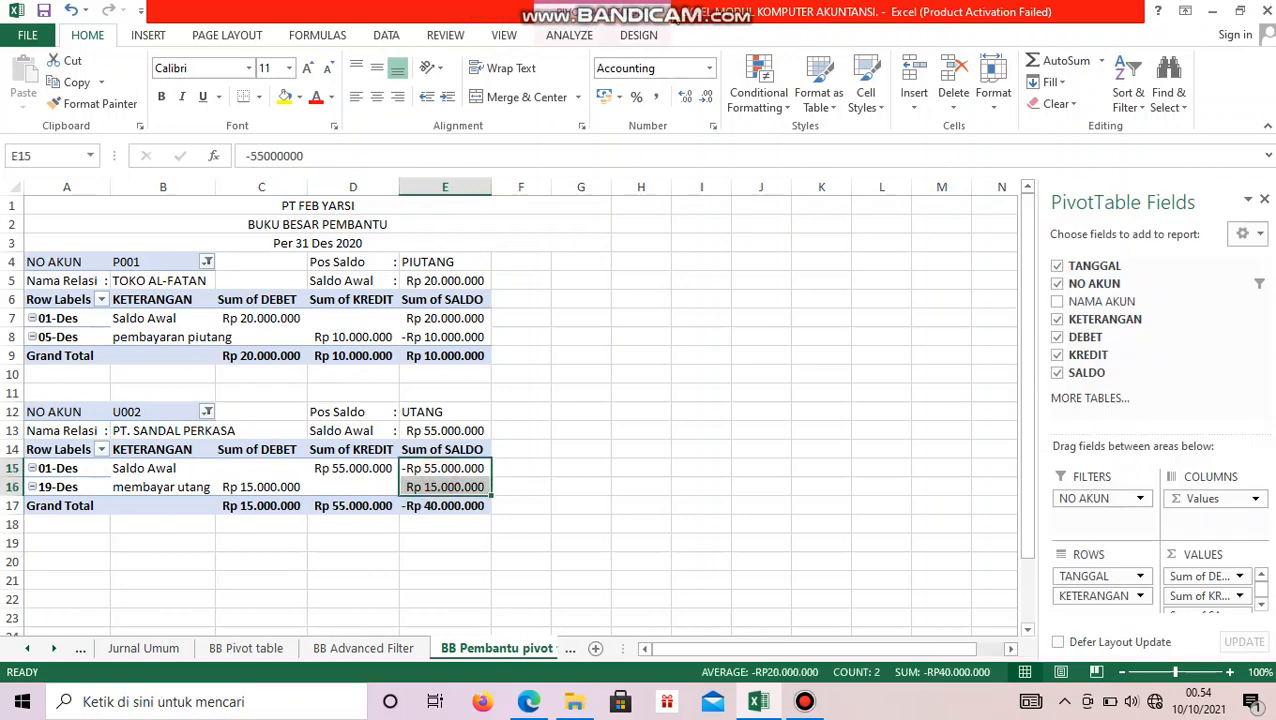
pyautogui.click(710, 68)
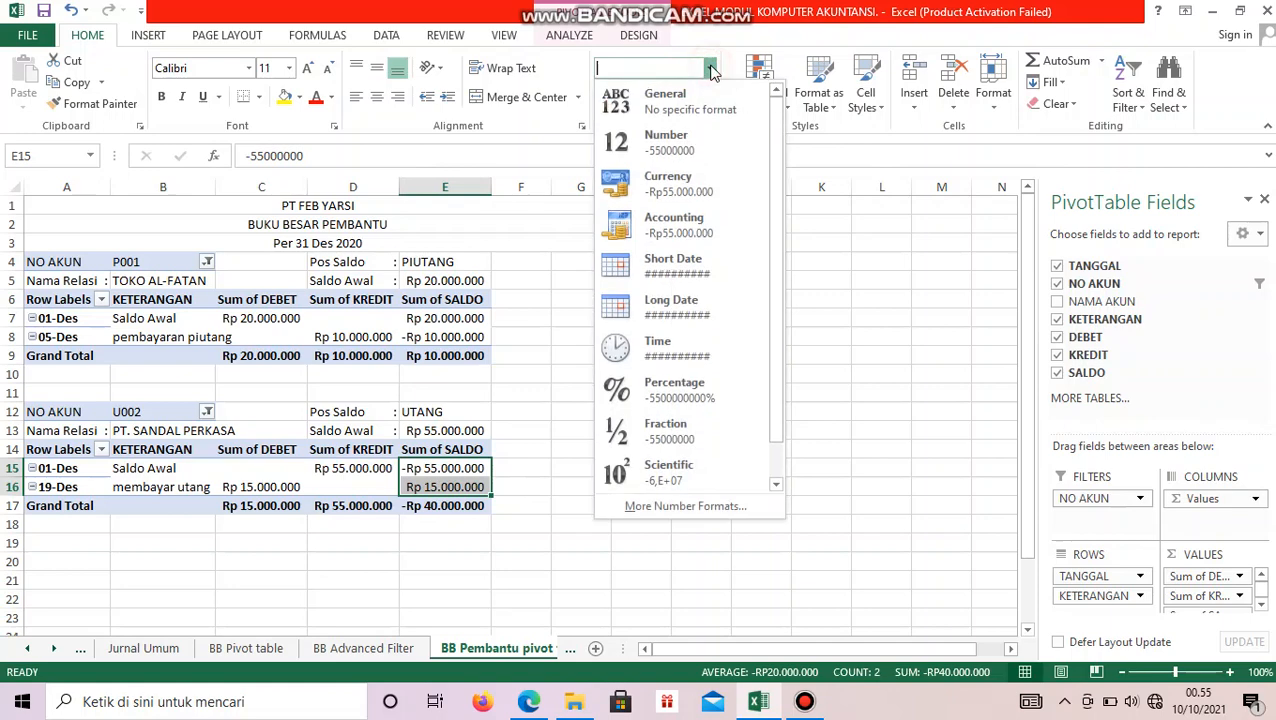
pyautogui.click(682, 506)
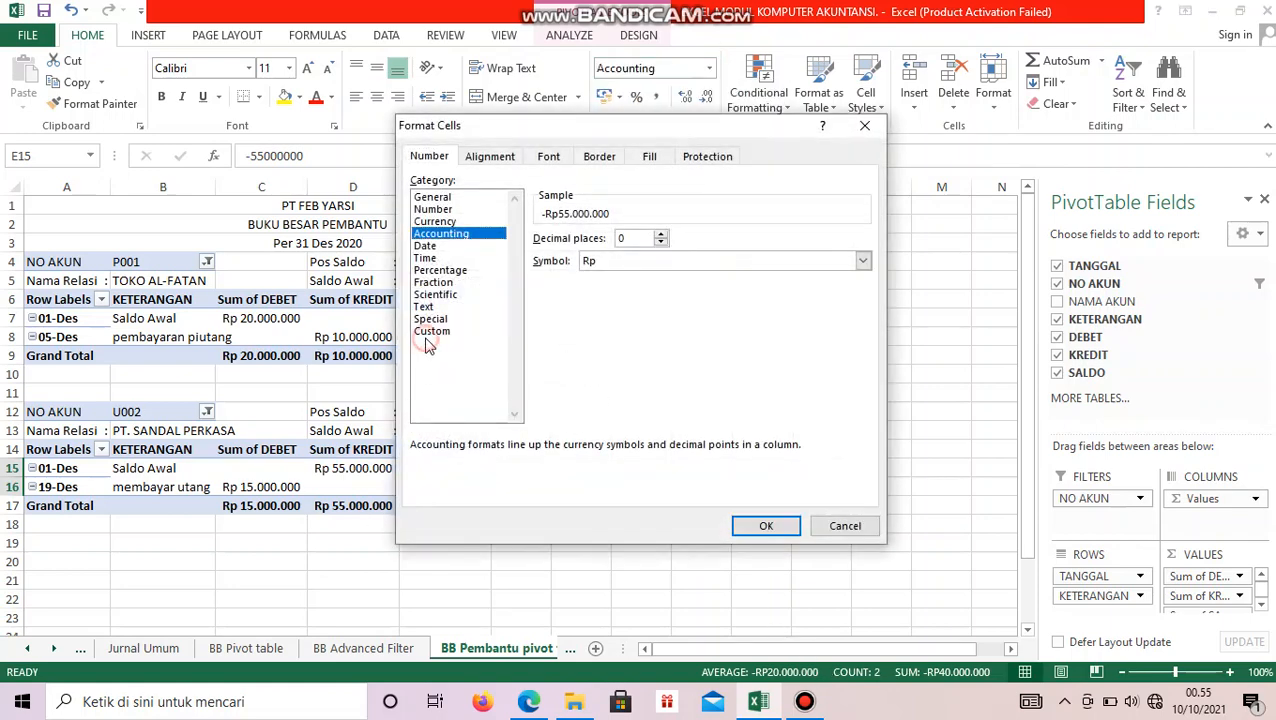
pyautogui.click(432, 331)
pyautogui.press('Return')
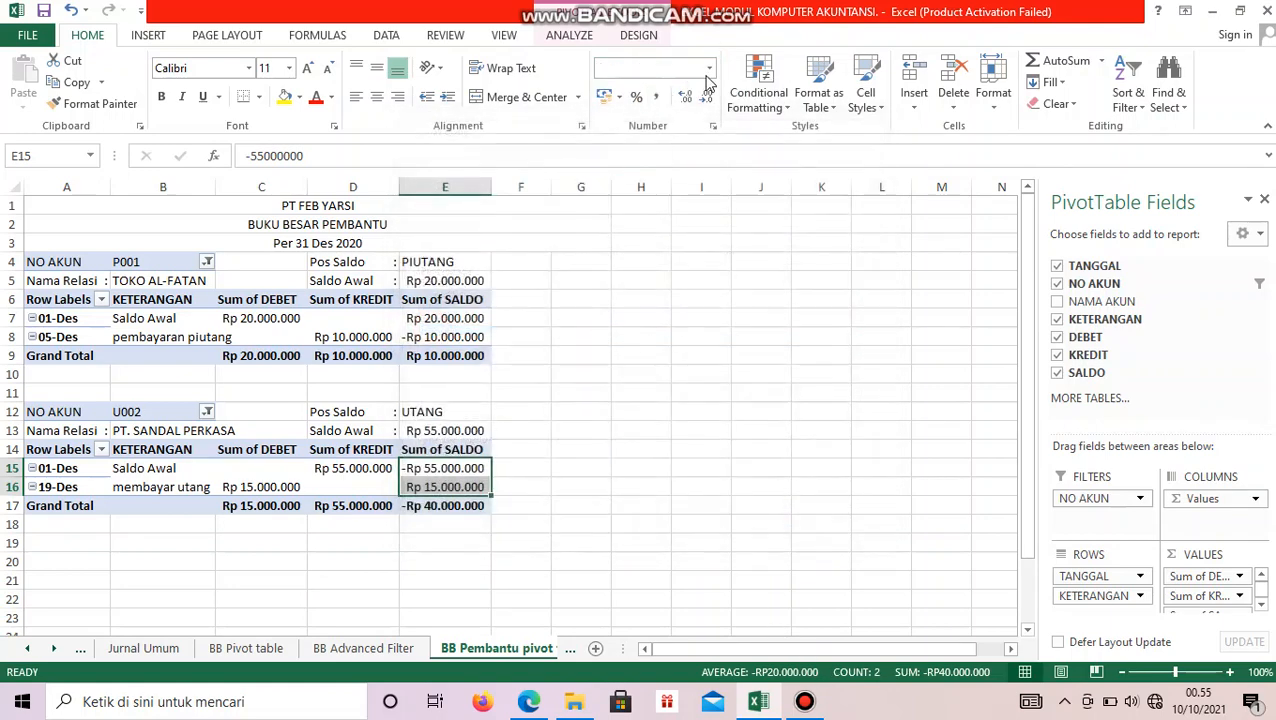
# Apply the custom number format (Rp_*#.##0);Rp_*#.##0 to the U002 saldo values in E15:E16
pyautogui.click(710, 68)
pyautogui.click(680, 505)
pyautogui.click(432, 331)
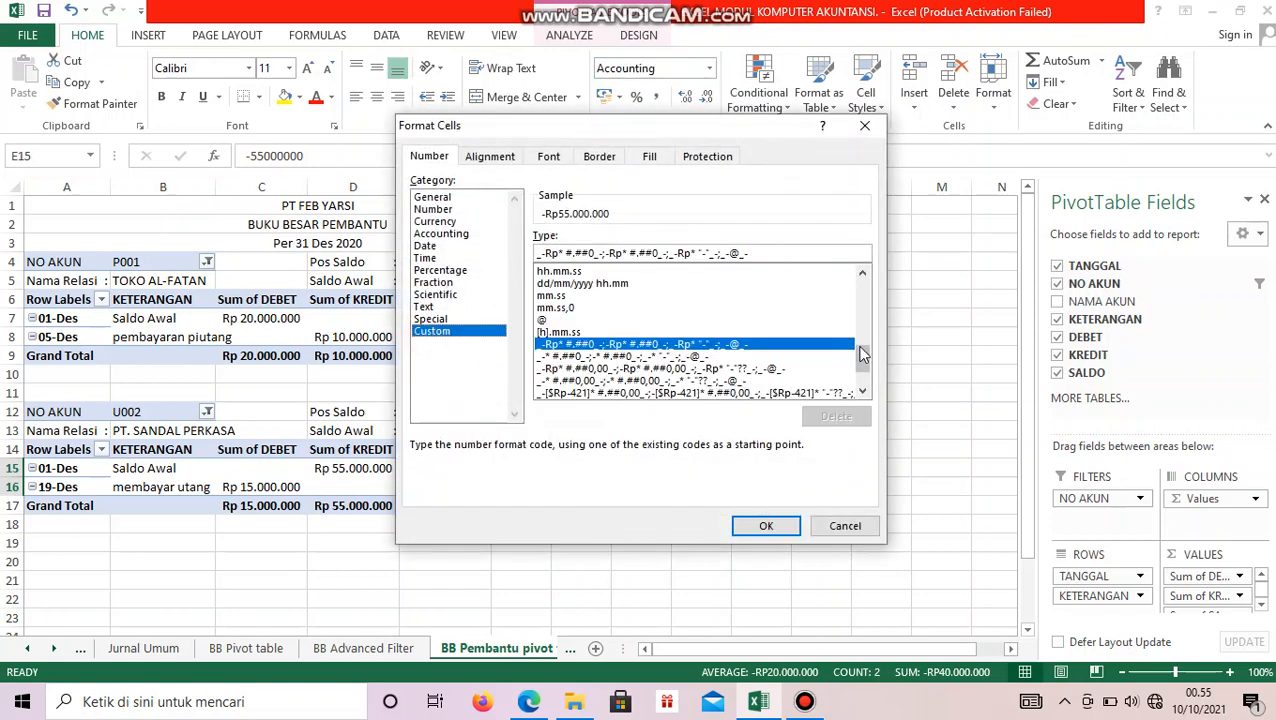
pyautogui.scroll(-1, 862, 354)
pyautogui.click(653, 357)
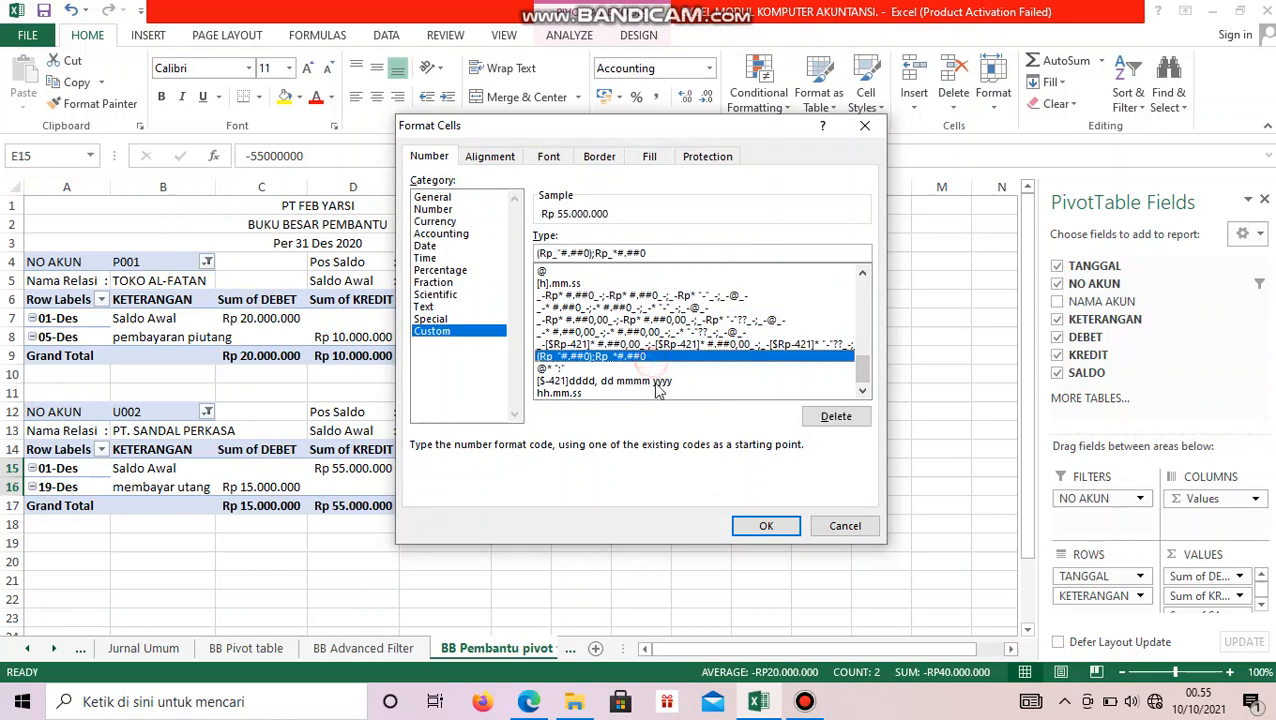
pyautogui.click(758, 528)
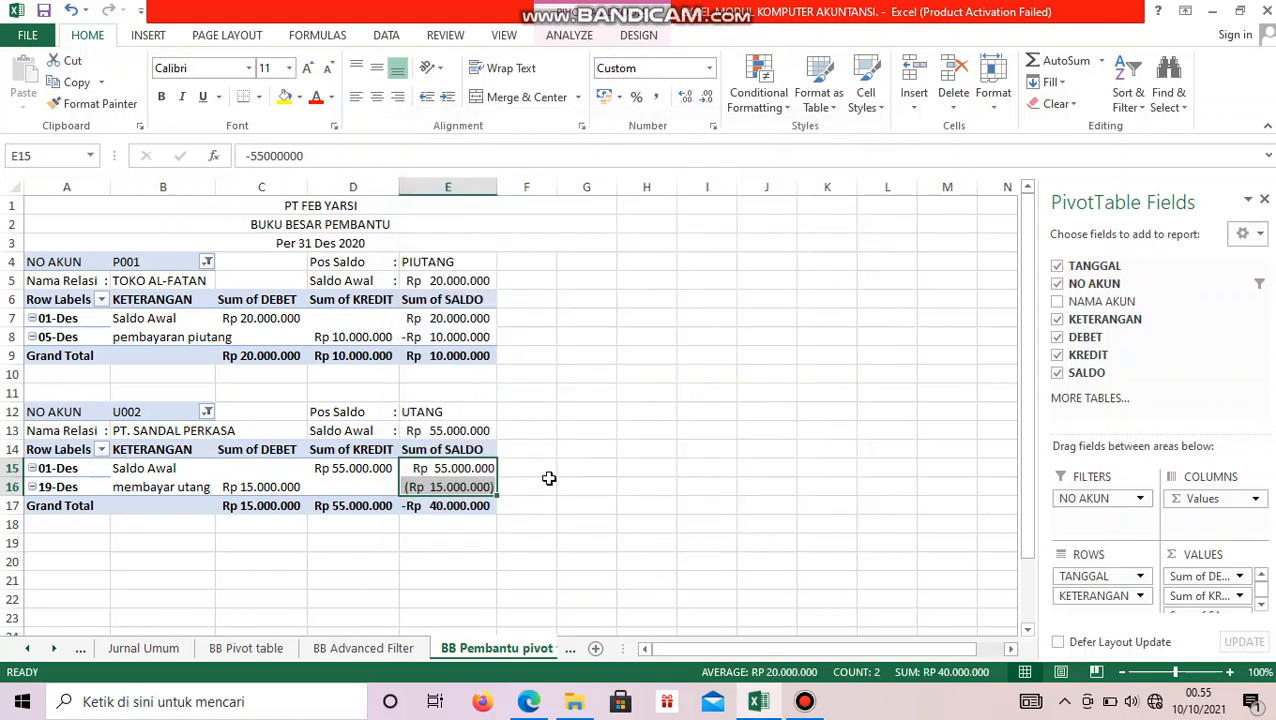
# Apply the custom number format (Rp_*#.##0);Rp_*#.##0 to the U002 saldo values including the grand total, E15:E17
pyautogui.moveTo(440, 469); pyautogui.dragTo(440, 506)
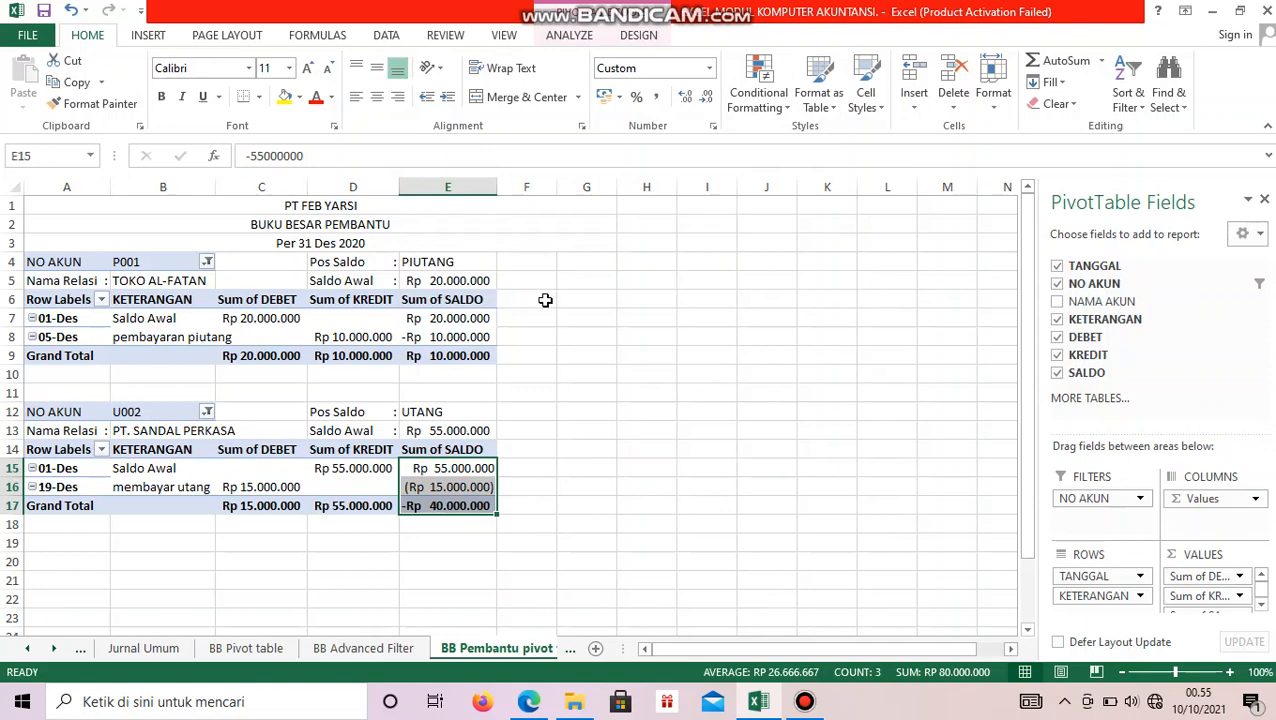
pyautogui.click(709, 68)
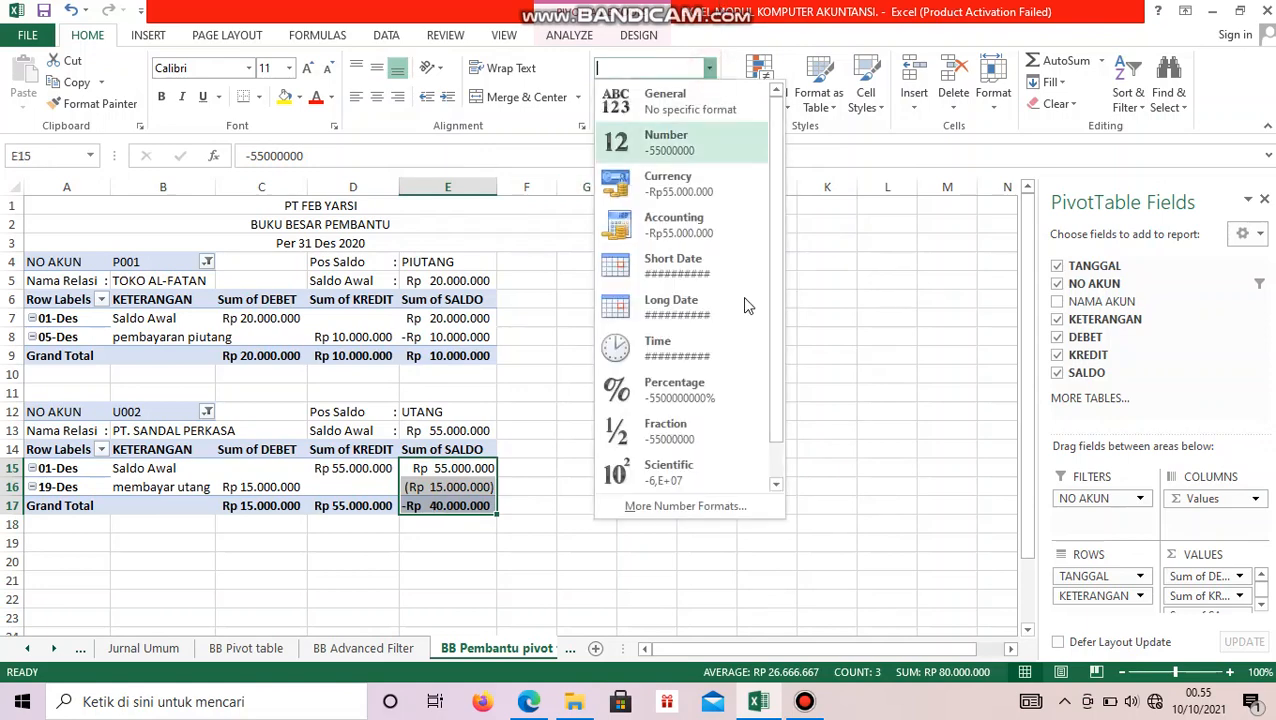
pyautogui.click(690, 505)
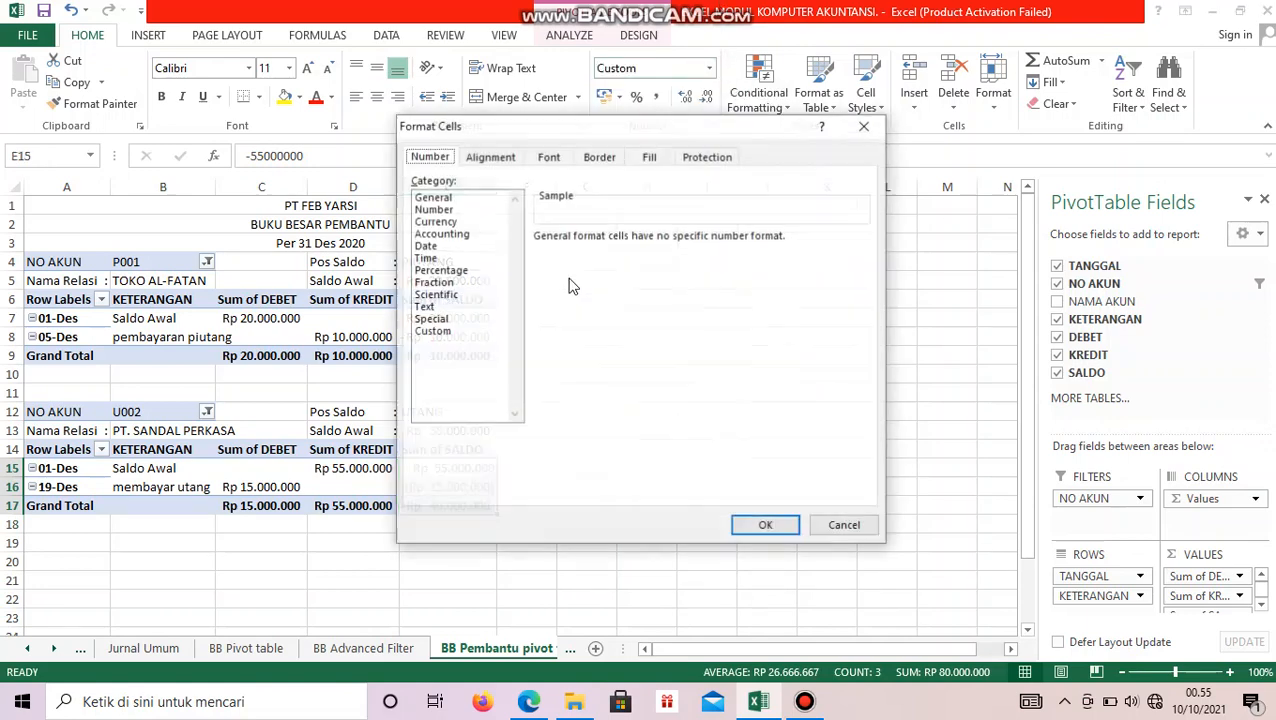
pyautogui.click(432, 331)
pyautogui.scroll(-8, 700, 330)
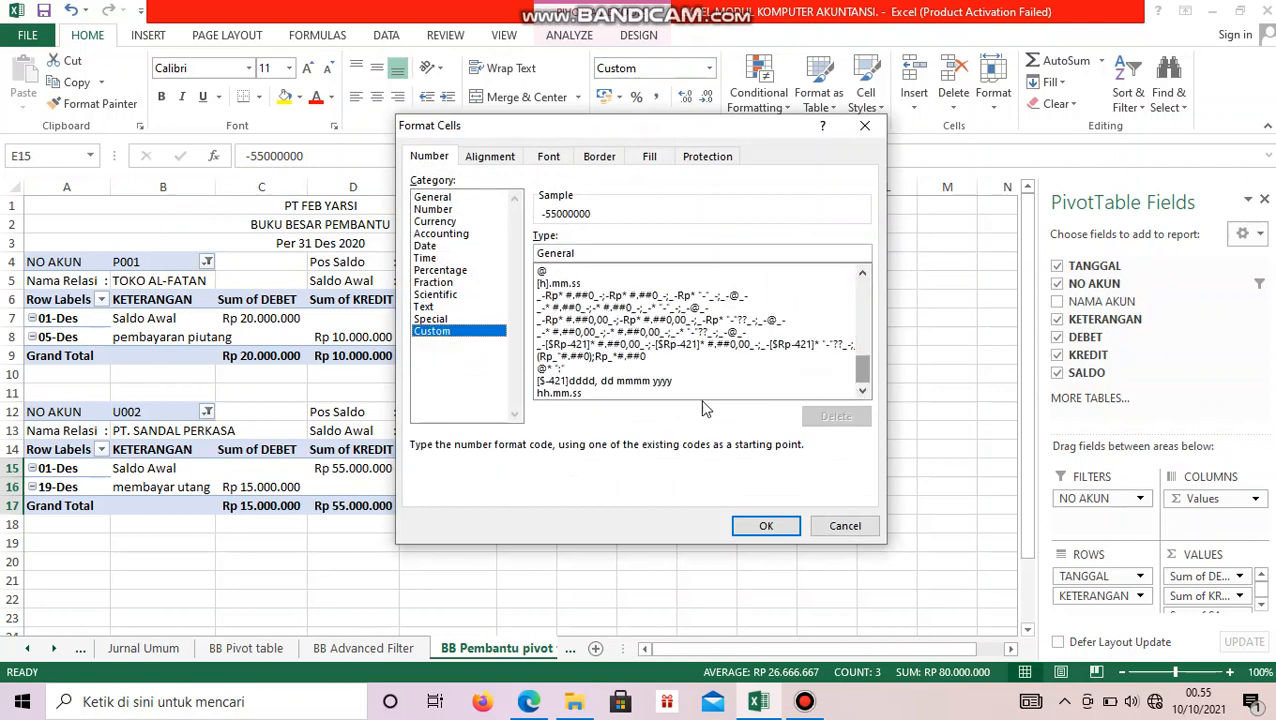
pyautogui.click(558, 357)
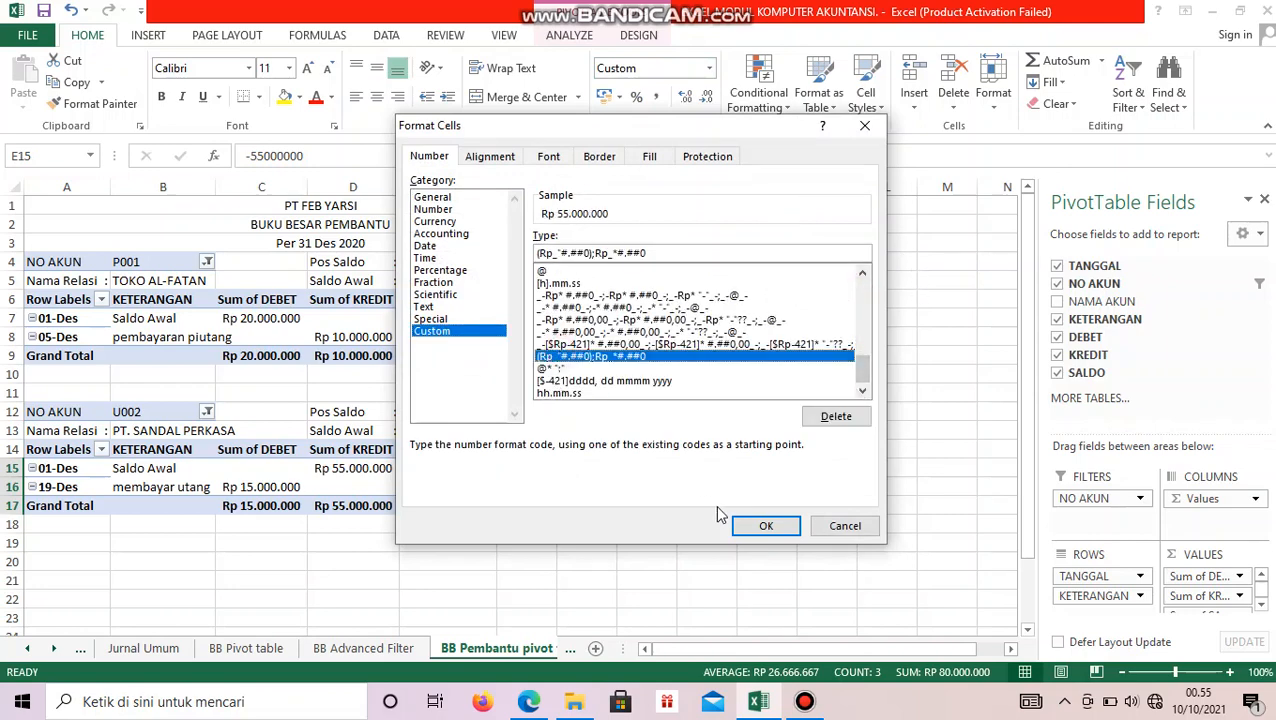
pyautogui.click(765, 525)
pyautogui.click(586, 449)
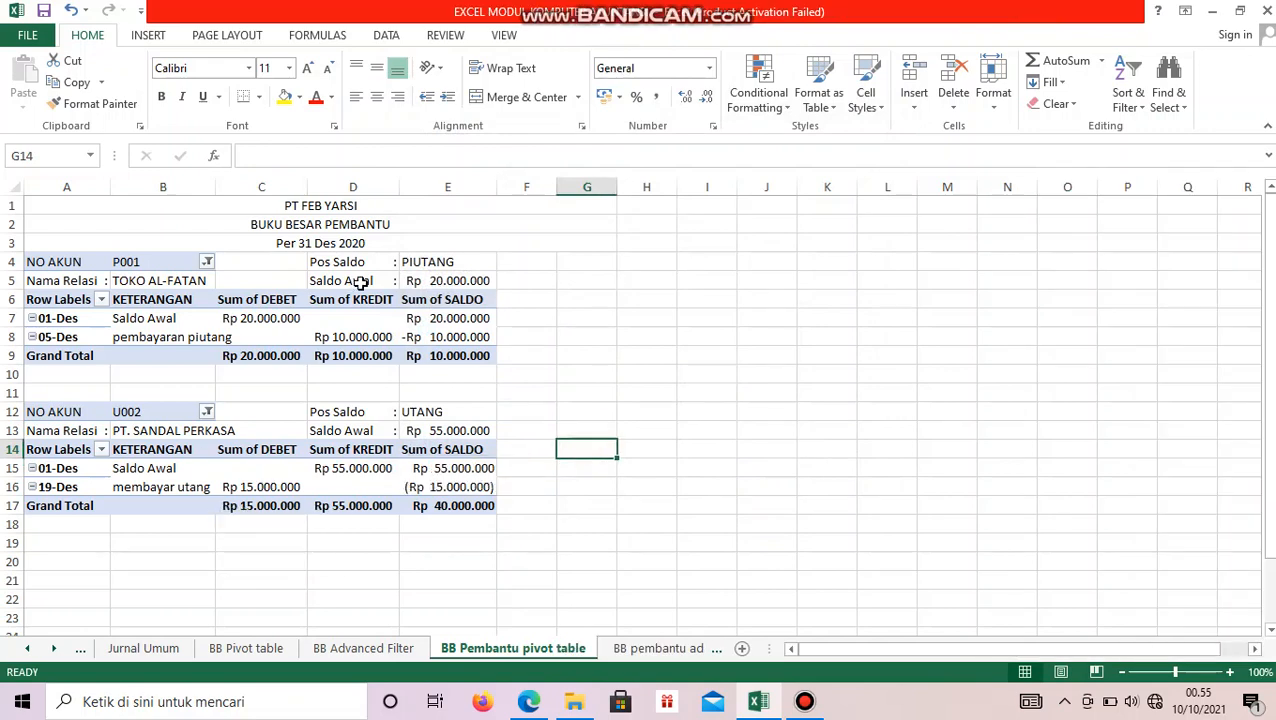
# Open the BB pembantu advanced Filter sheet and clear the selection of its title rows
pyautogui.click(687, 649)
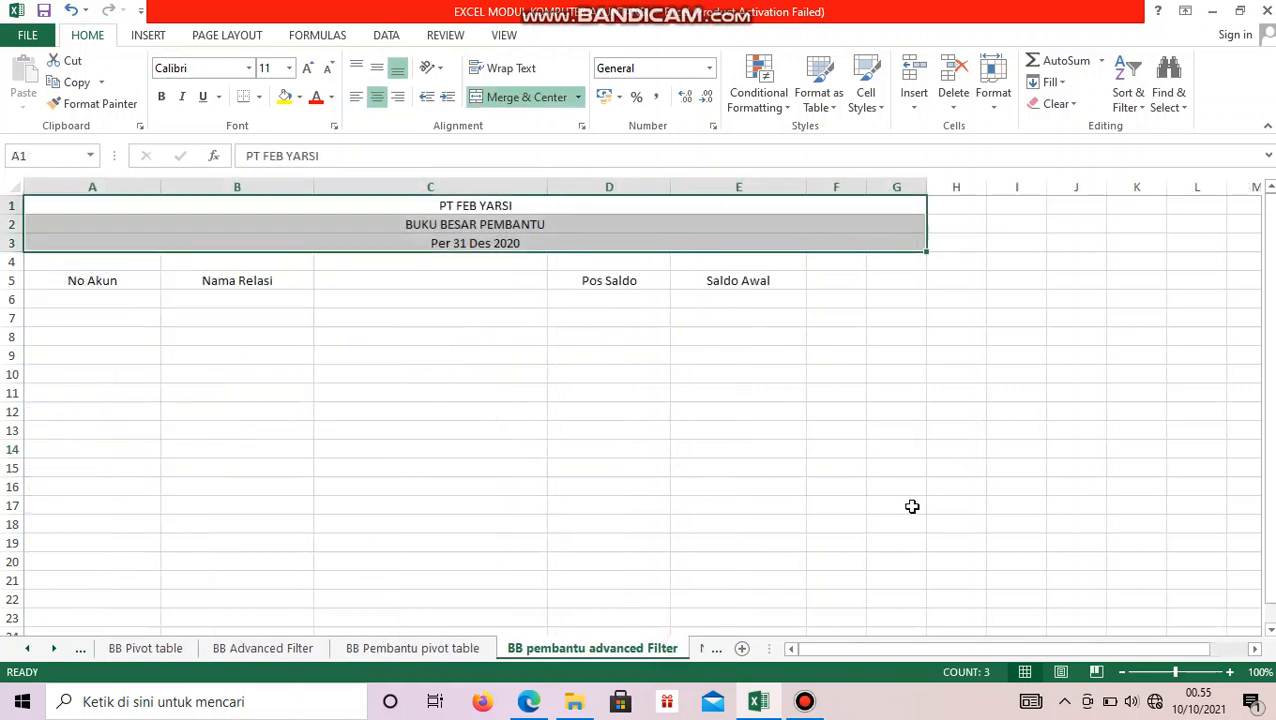
pyautogui.click(911, 465)
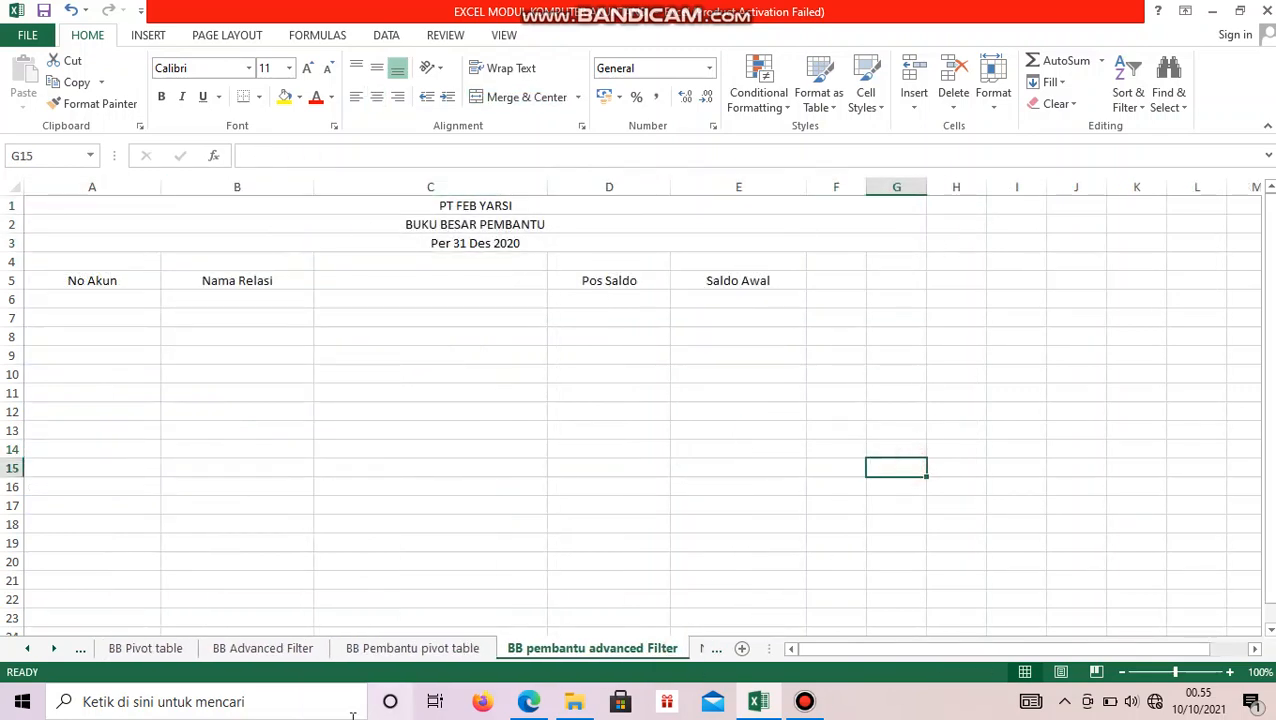
# Copy the Jurnal Umum header row A5:F5 (TANGGAL to KREDIT) into A8 of the BB pembantu advanced Filter sheet
pyautogui.click(27, 648)
pyautogui.click(27, 648)
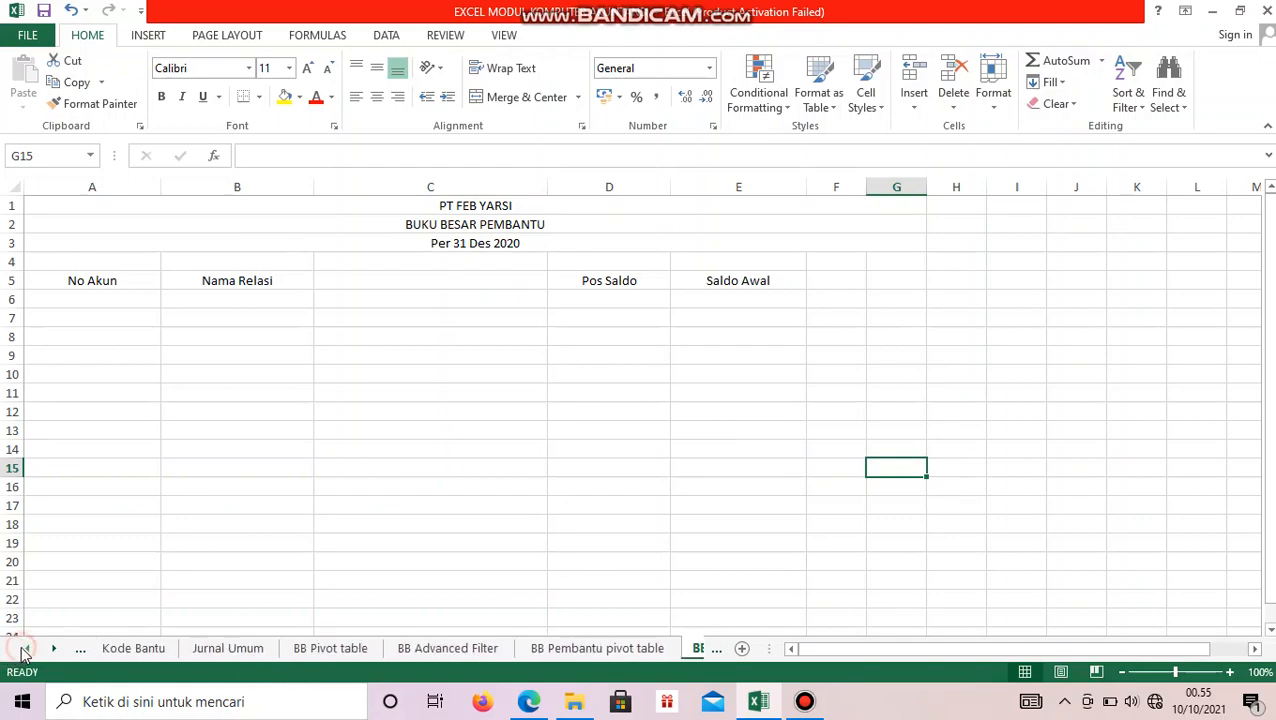
pyautogui.click(208, 649)
pyautogui.scroll(15, 228, 305)
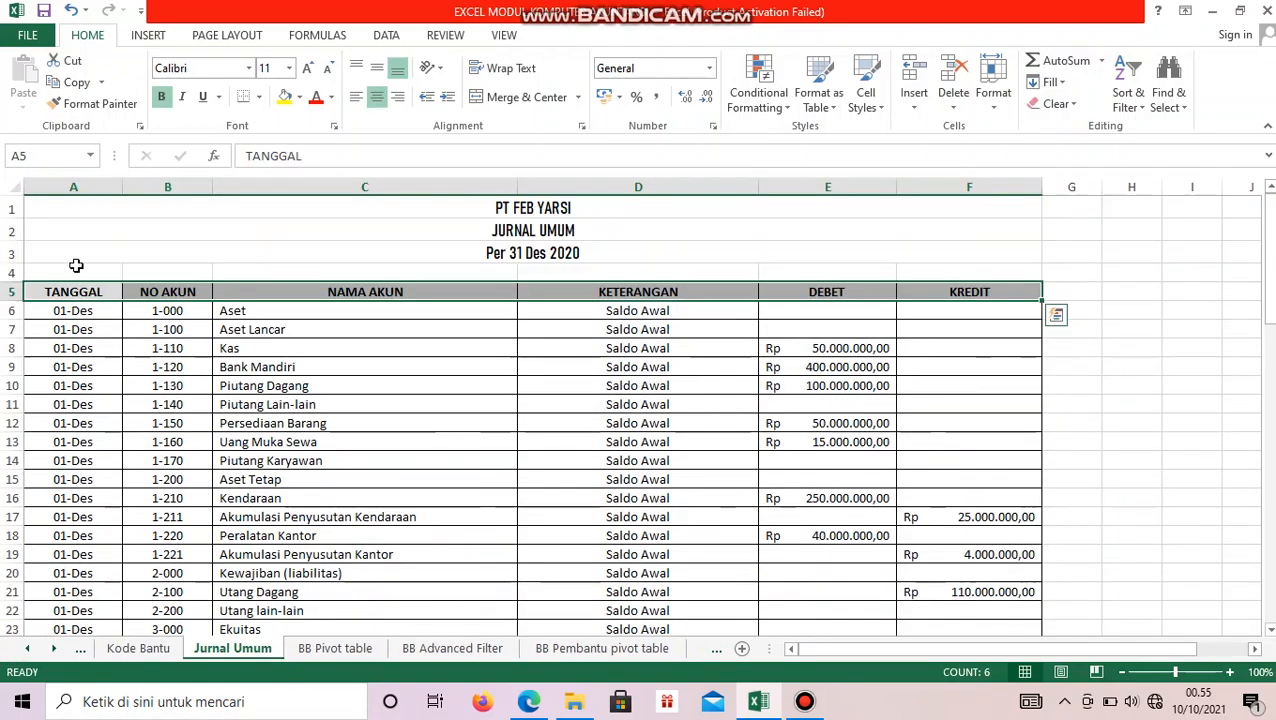
pyautogui.hotkey('ctrl', 'c')
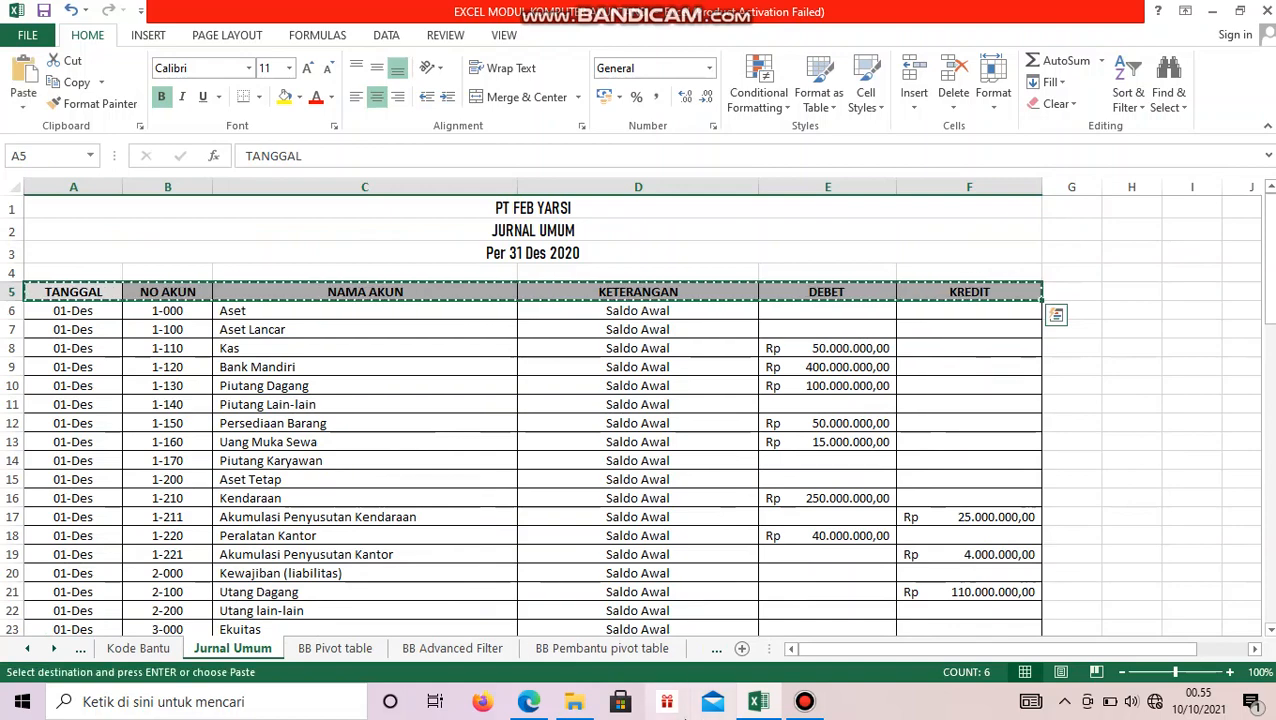
pyautogui.click(660, 649)
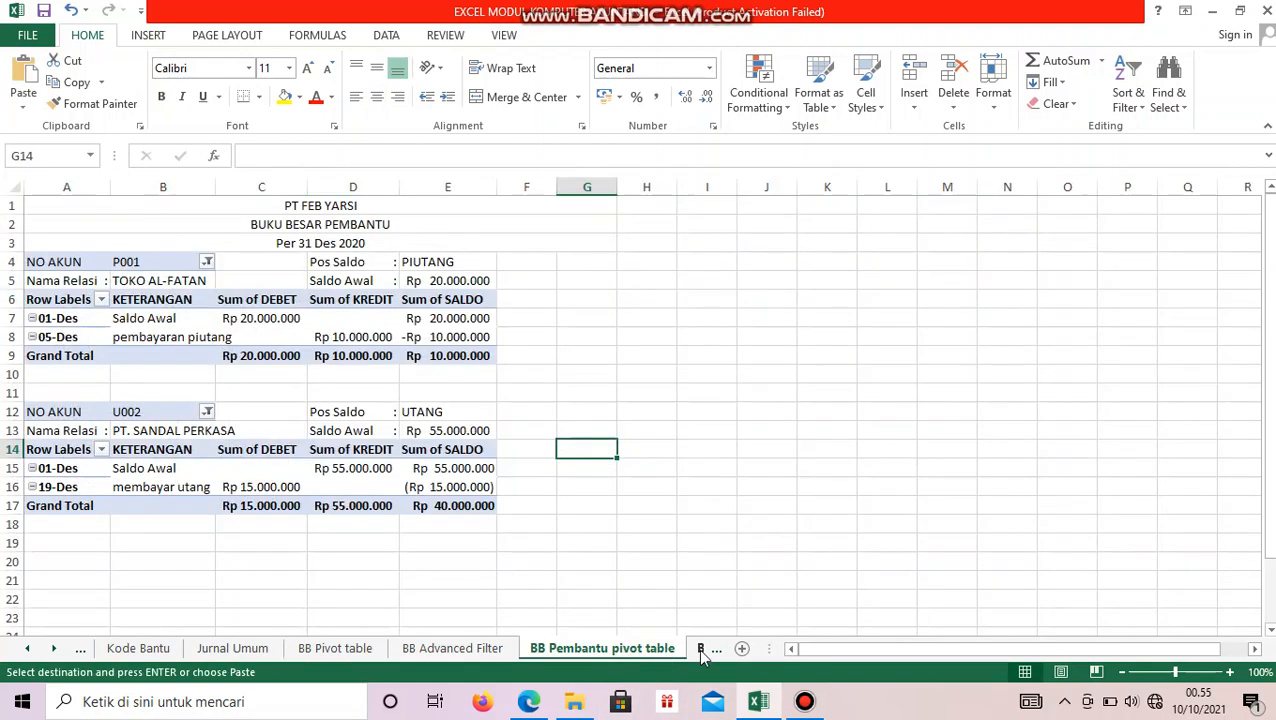
pyautogui.click(702, 649)
pyautogui.click(95, 333)
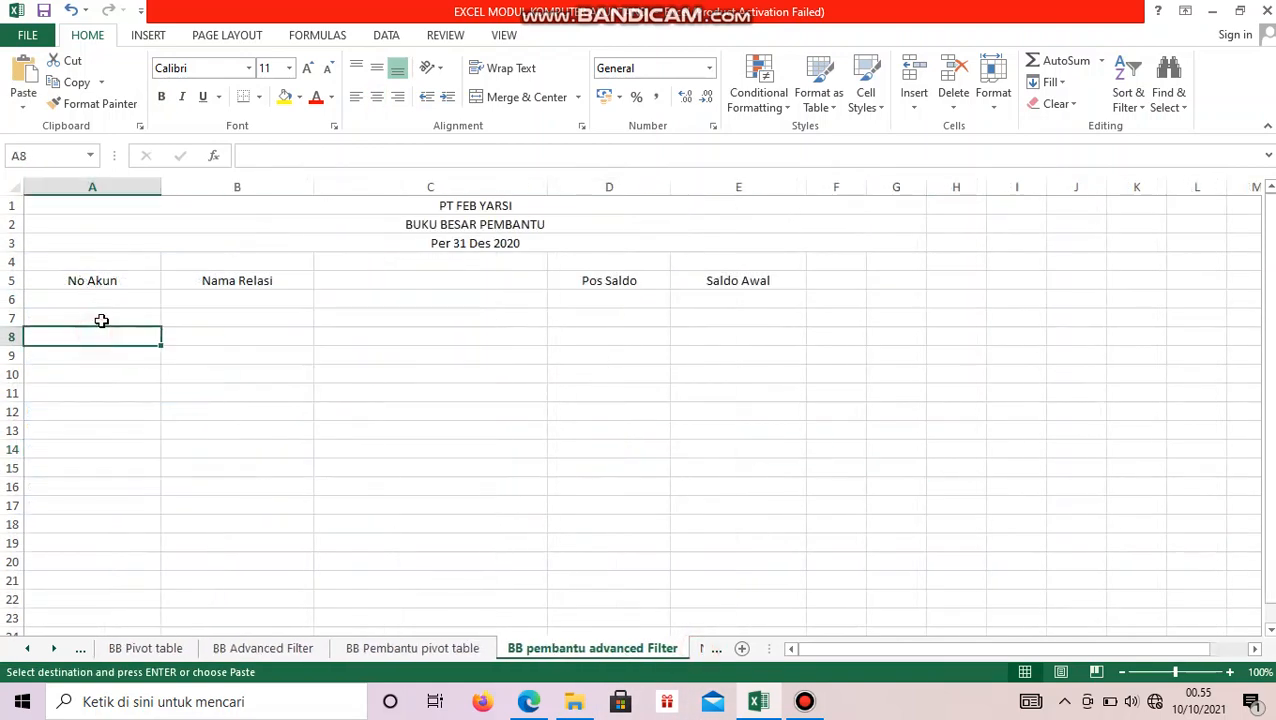
pyautogui.hotkey('ctrl', 'v')
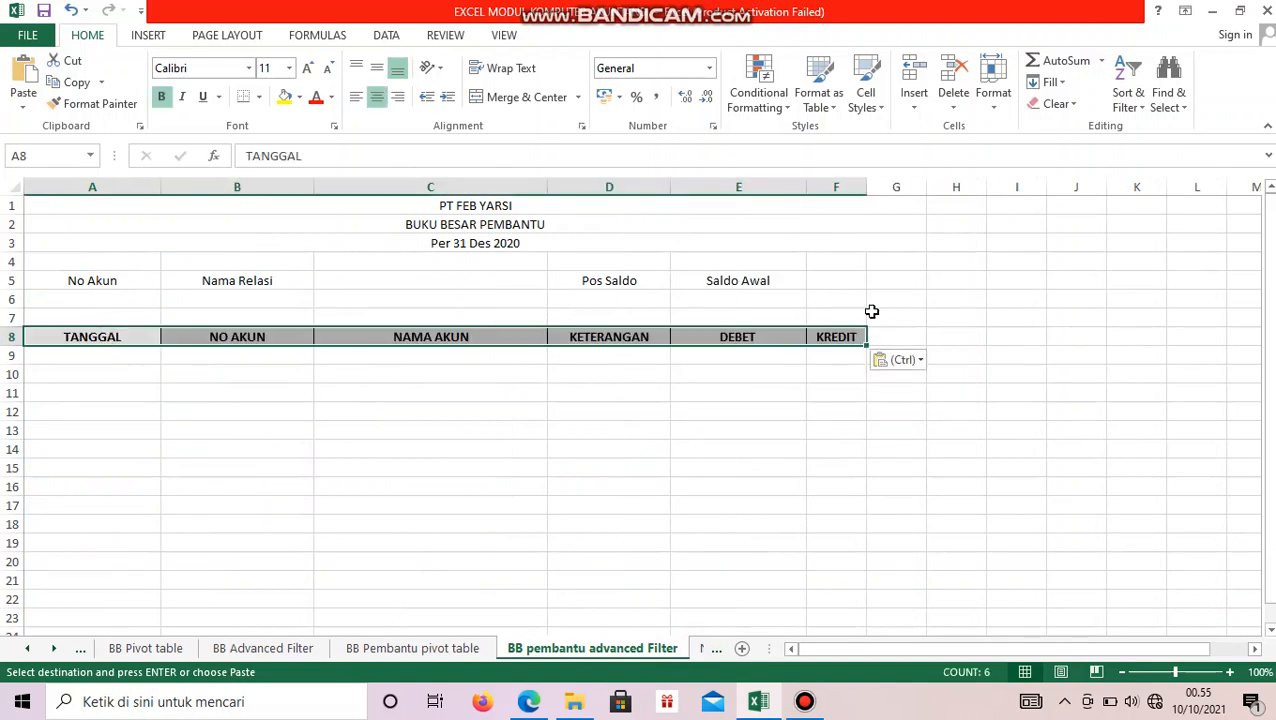
# Widen columns F and G and add the header SALDO in G8
pyautogui.moveTo(860, 187); pyautogui.dragTo(1007, 188)
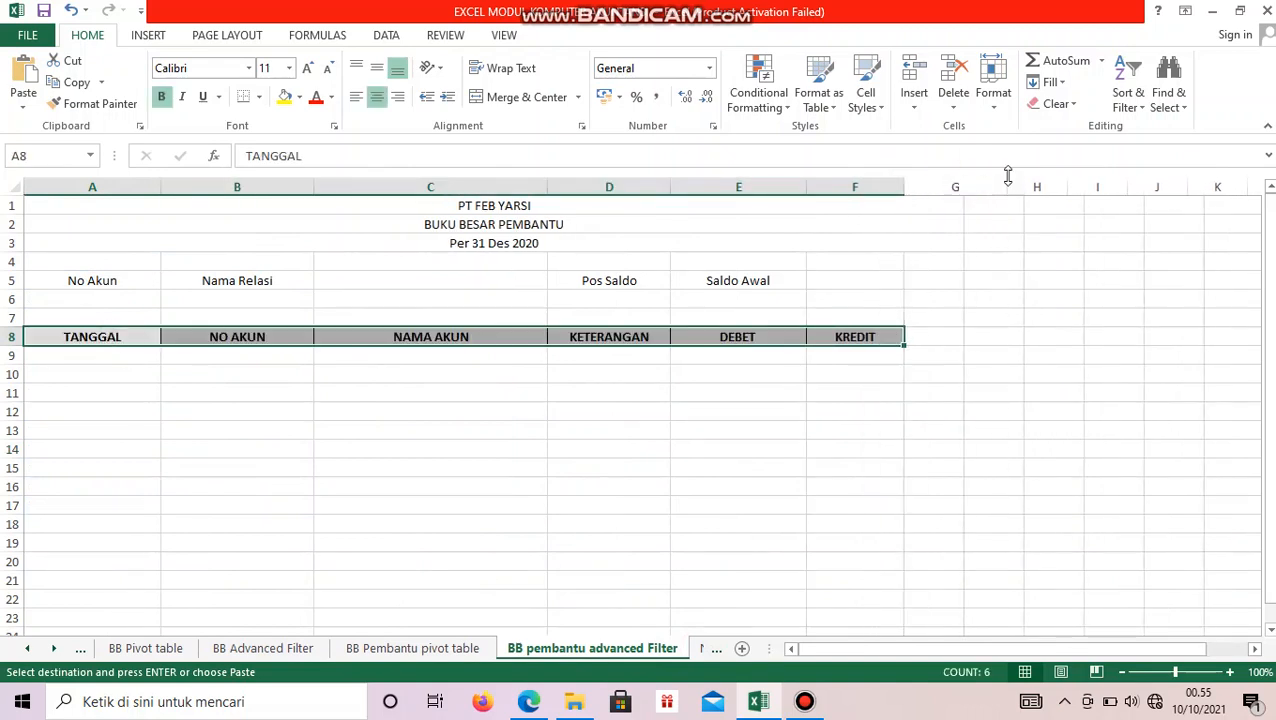
pyautogui.click(968, 336)
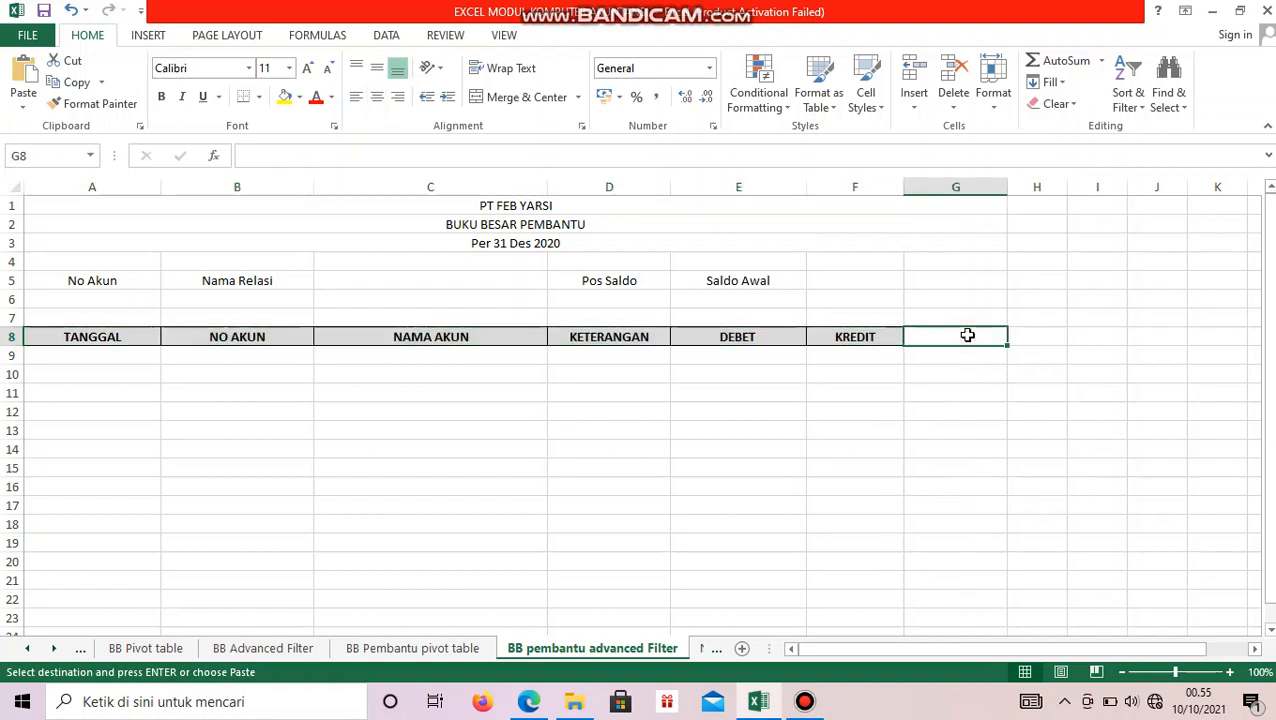
pyautogui.write('SALDO')
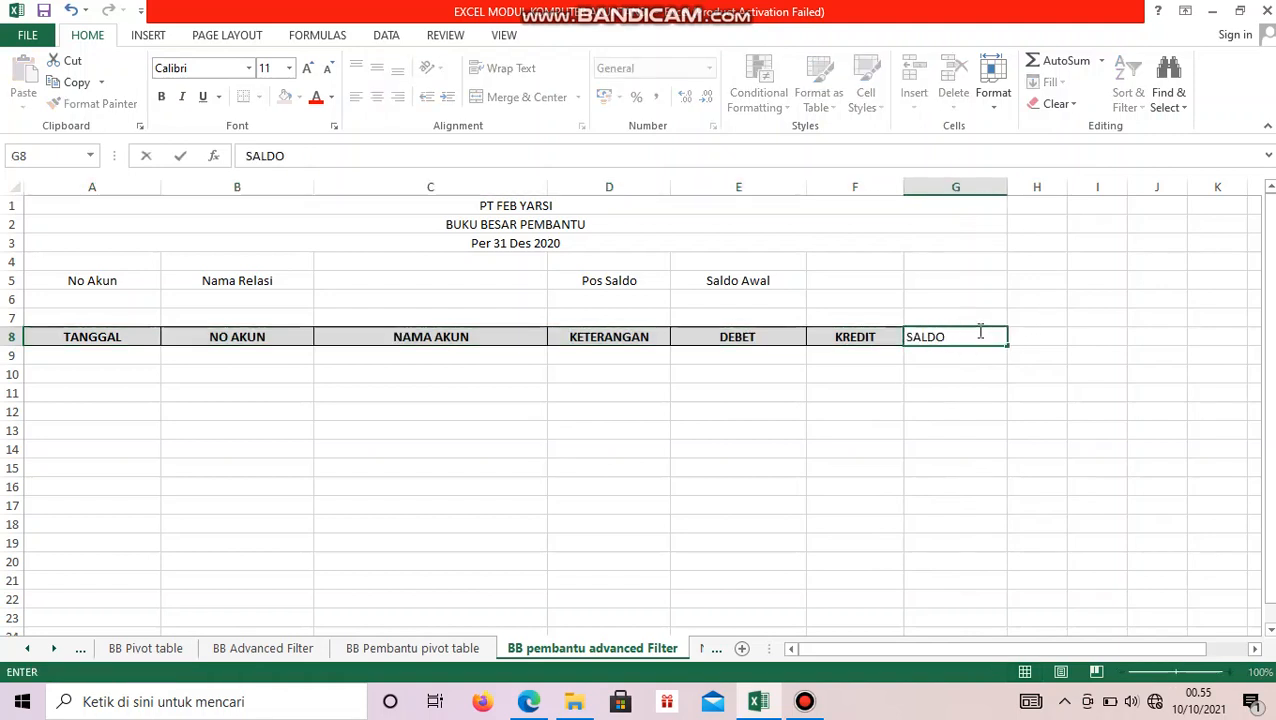
pyautogui.press('Return')
pyautogui.press('Return')
pyautogui.press('Return')
pyautogui.press('Return')
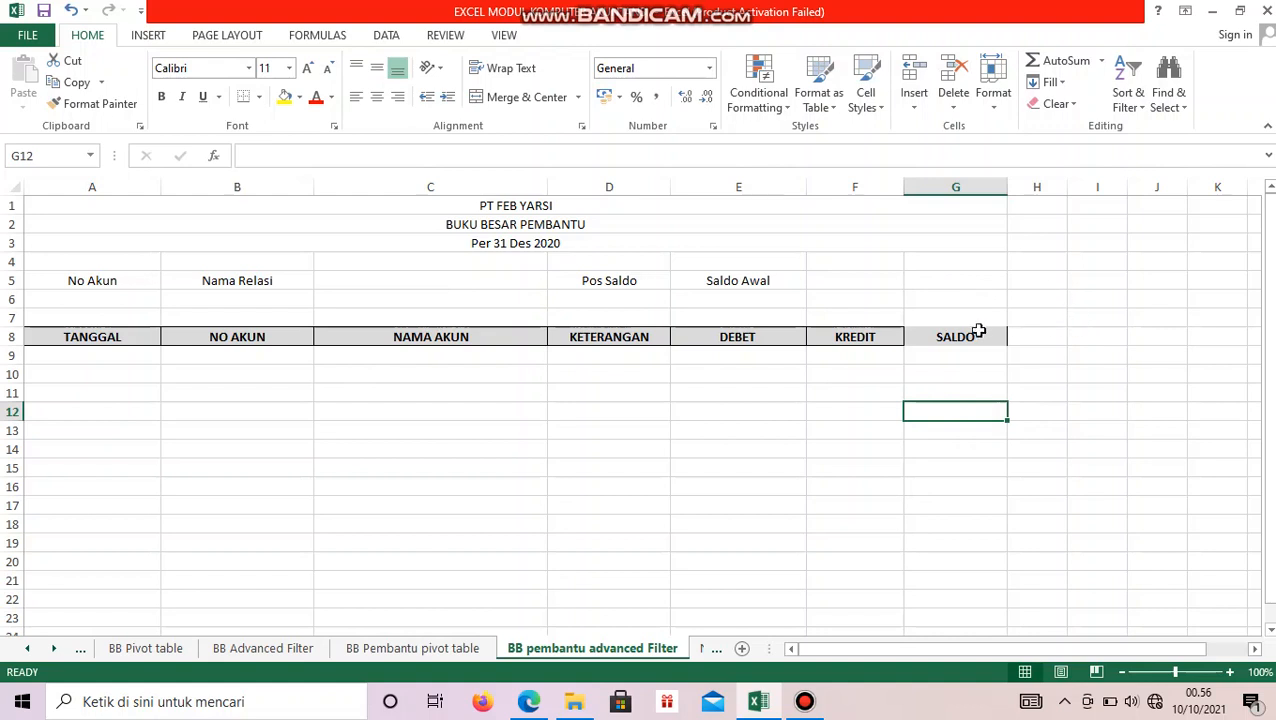
# Add a List data validation to A6 under No Akun with source =kodebantu and Ignore blank turned off
pyautogui.click(50, 301)
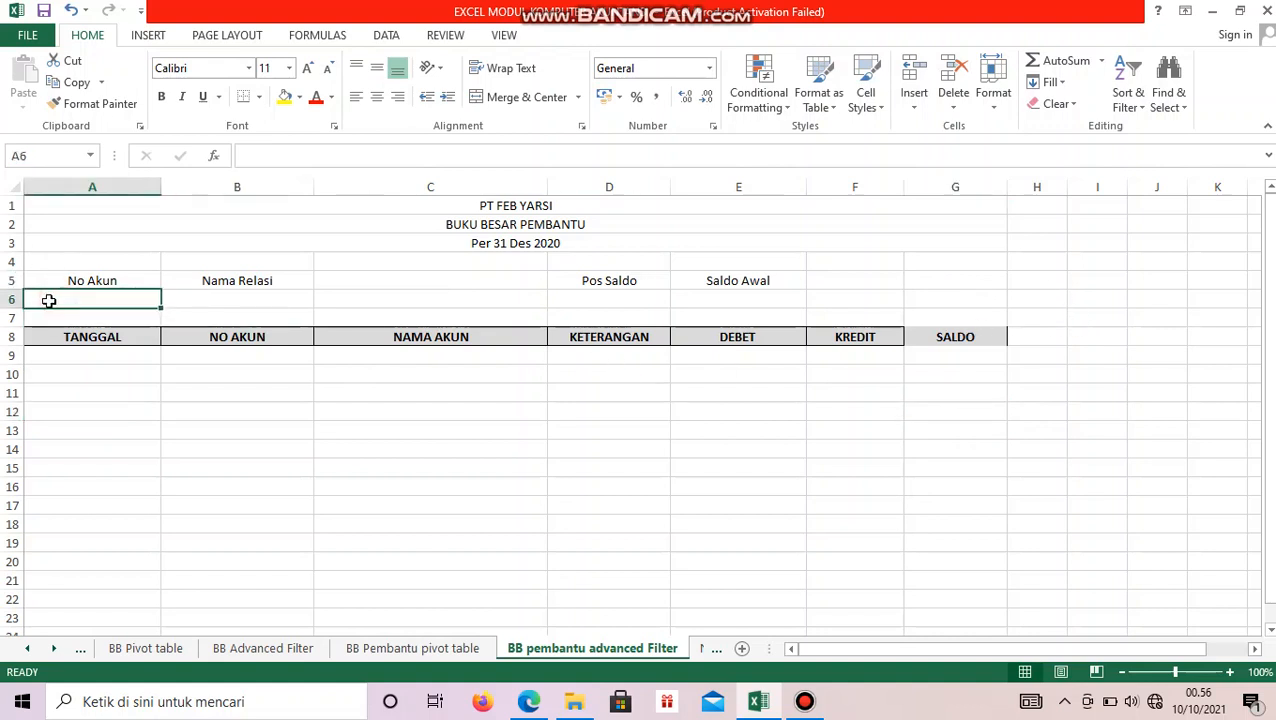
pyautogui.click(48, 329)
pyautogui.click(65, 303)
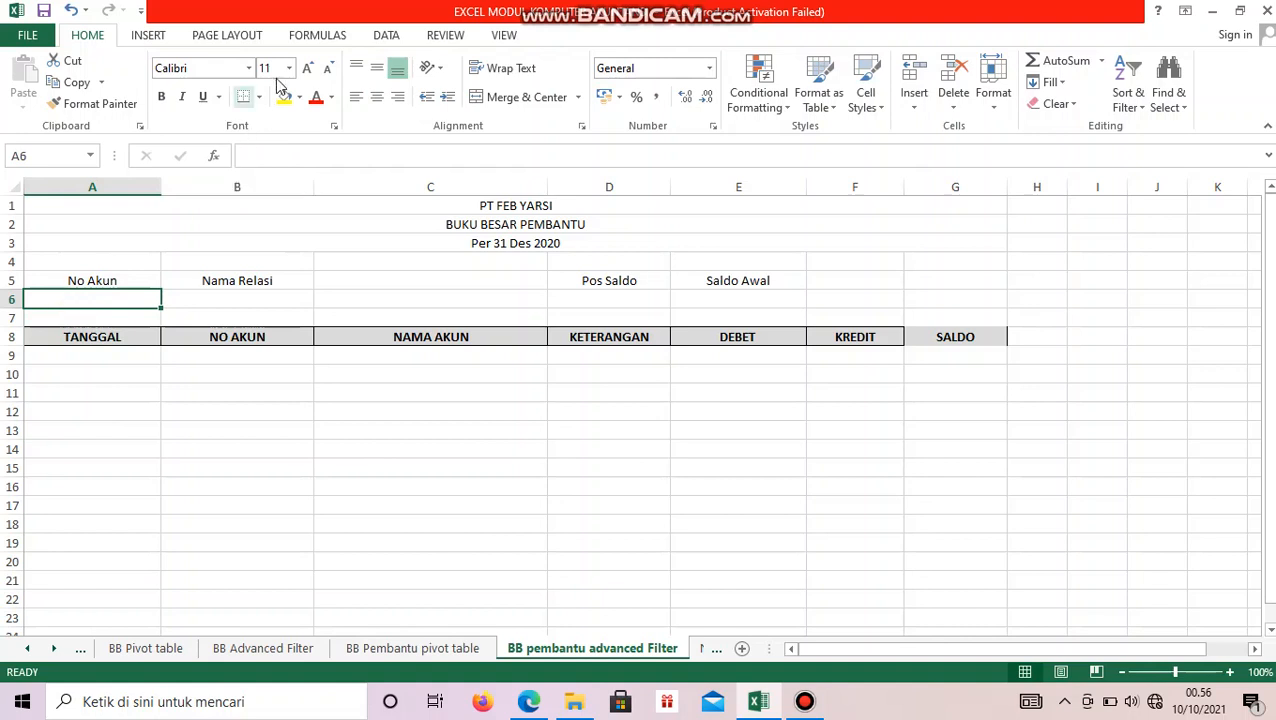
pyautogui.click(383, 37)
pyautogui.click(778, 107)
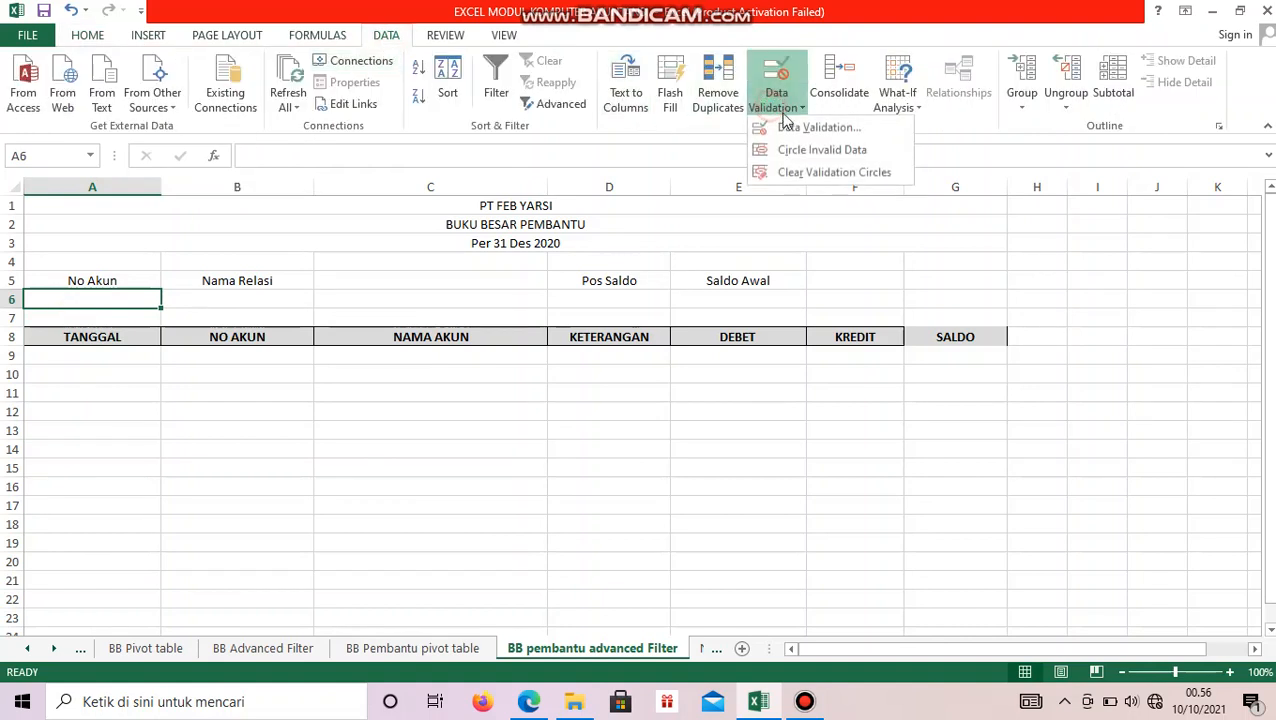
pyautogui.click(819, 128)
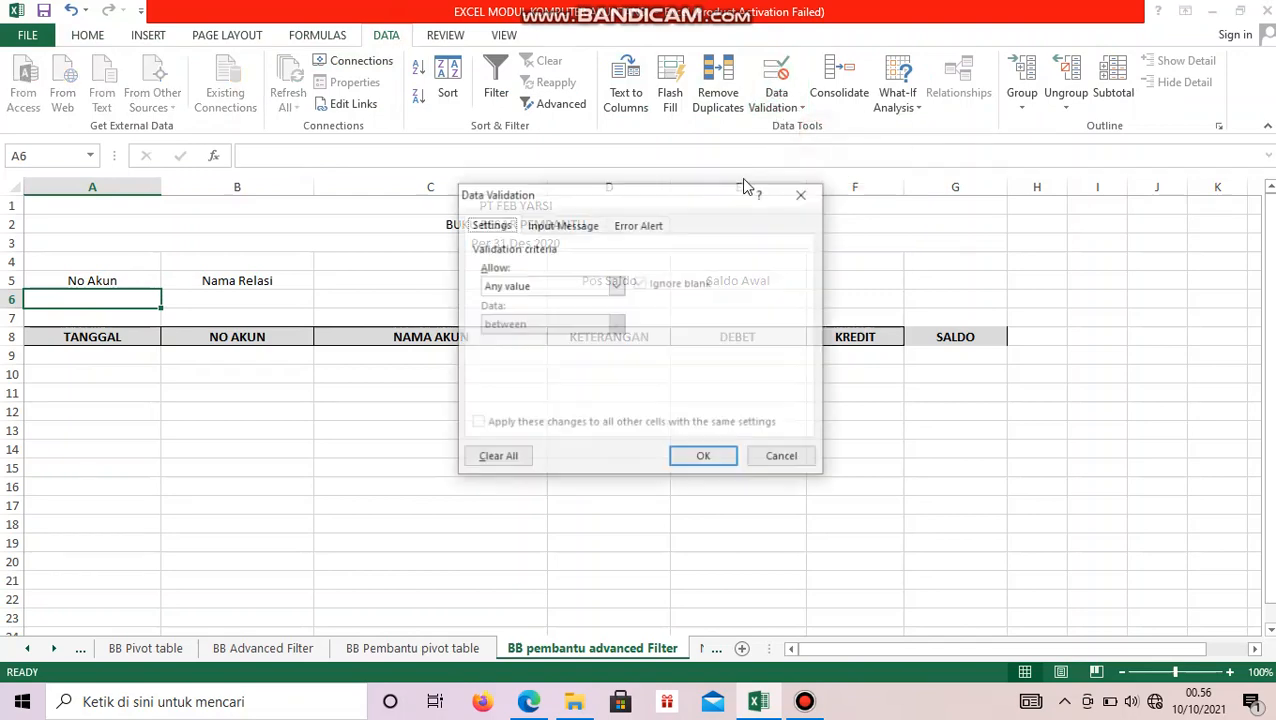
pyautogui.click(614, 285)
pyautogui.click(530, 343)
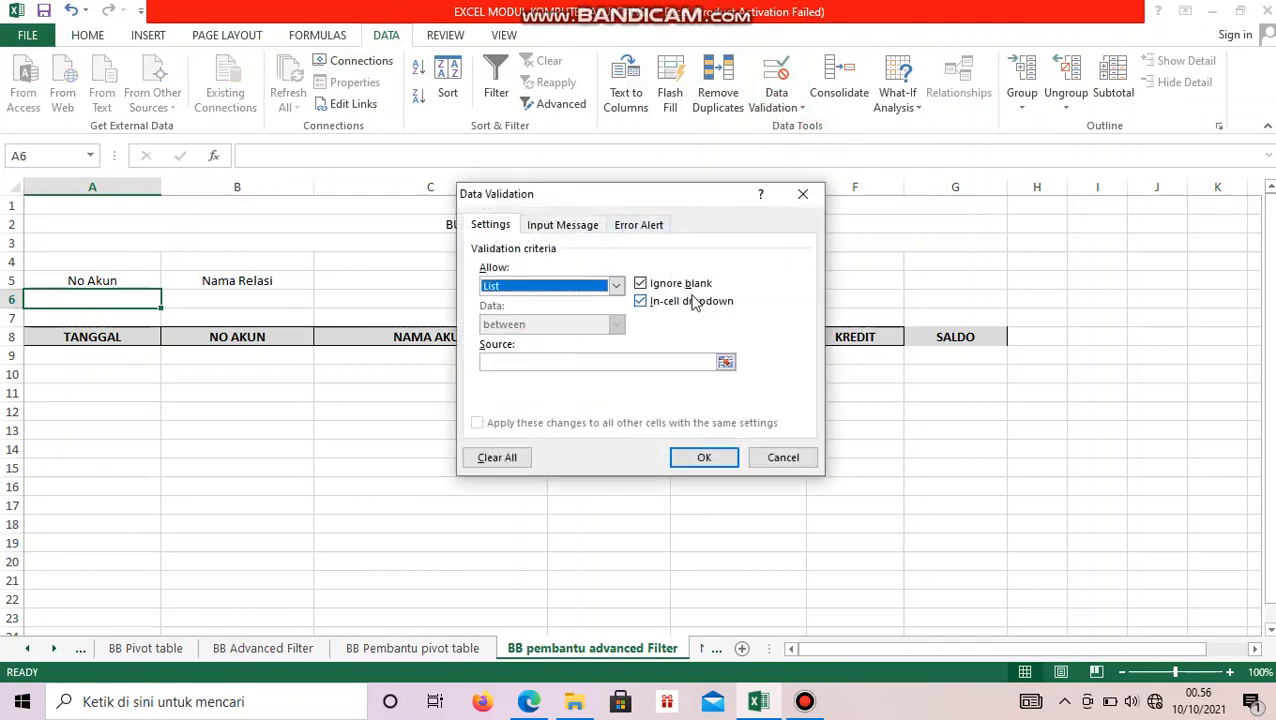
pyautogui.click(689, 284)
pyautogui.click(644, 362)
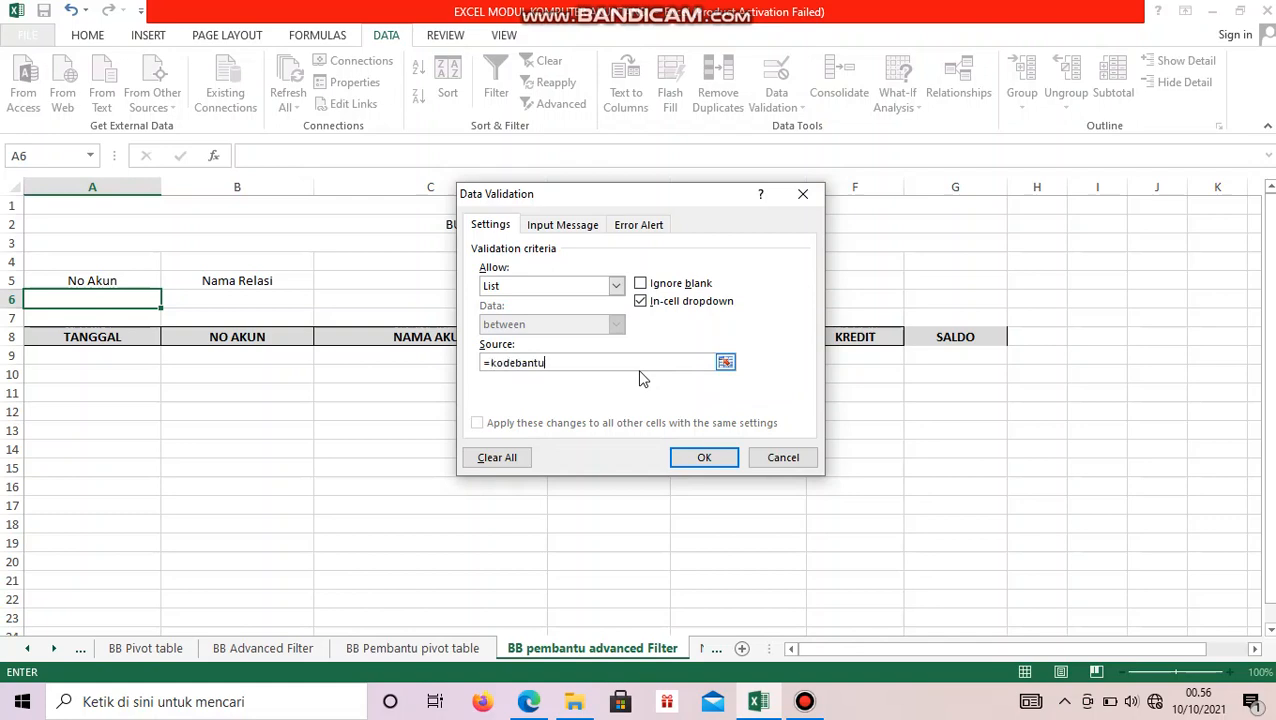
pyautogui.press('Return')
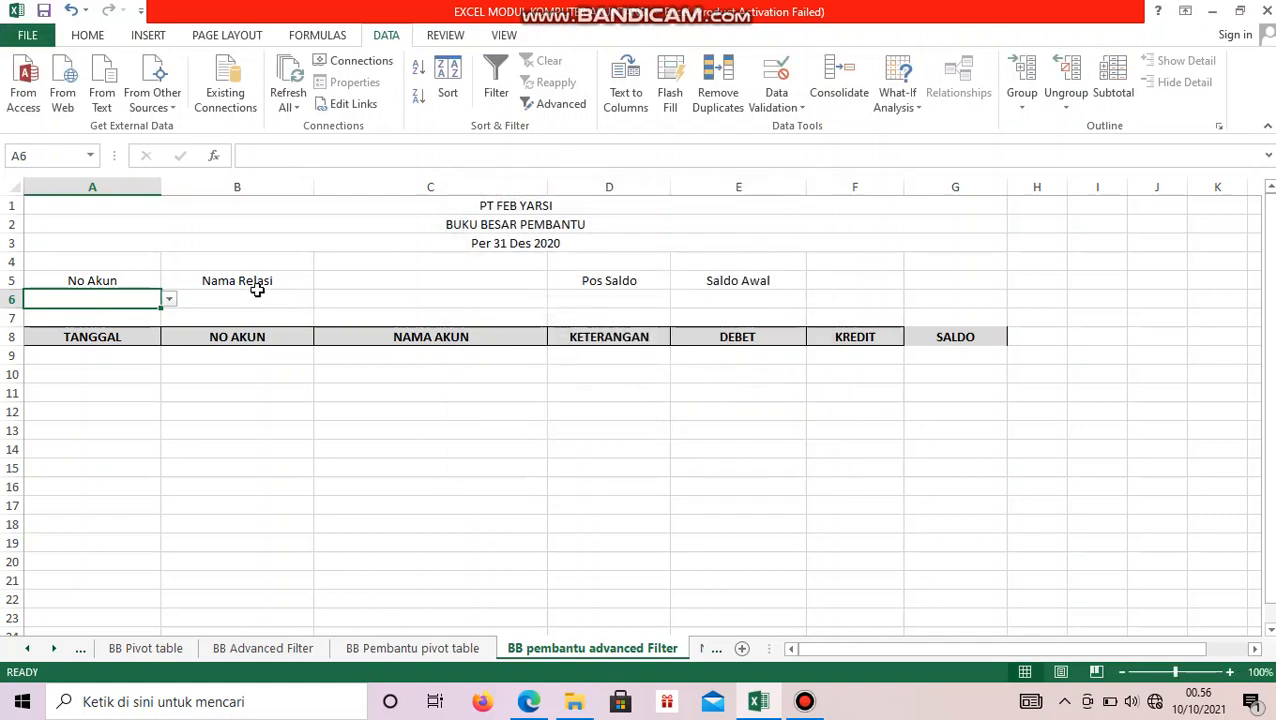
# Enter =VLOOKUP(A6;daftarbantu;2;FALSE) in B6 under Nama Relasi and copy the formula text
pyautogui.click(255, 300)
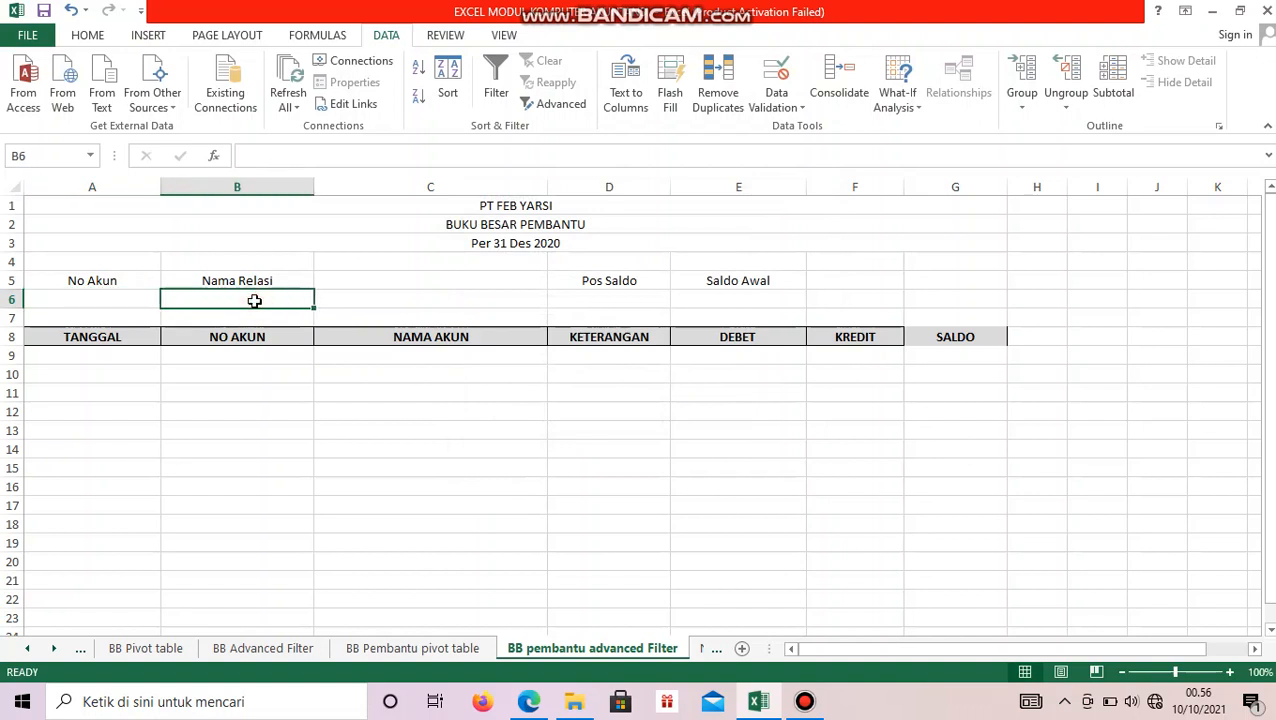
pyautogui.write('=vloo')
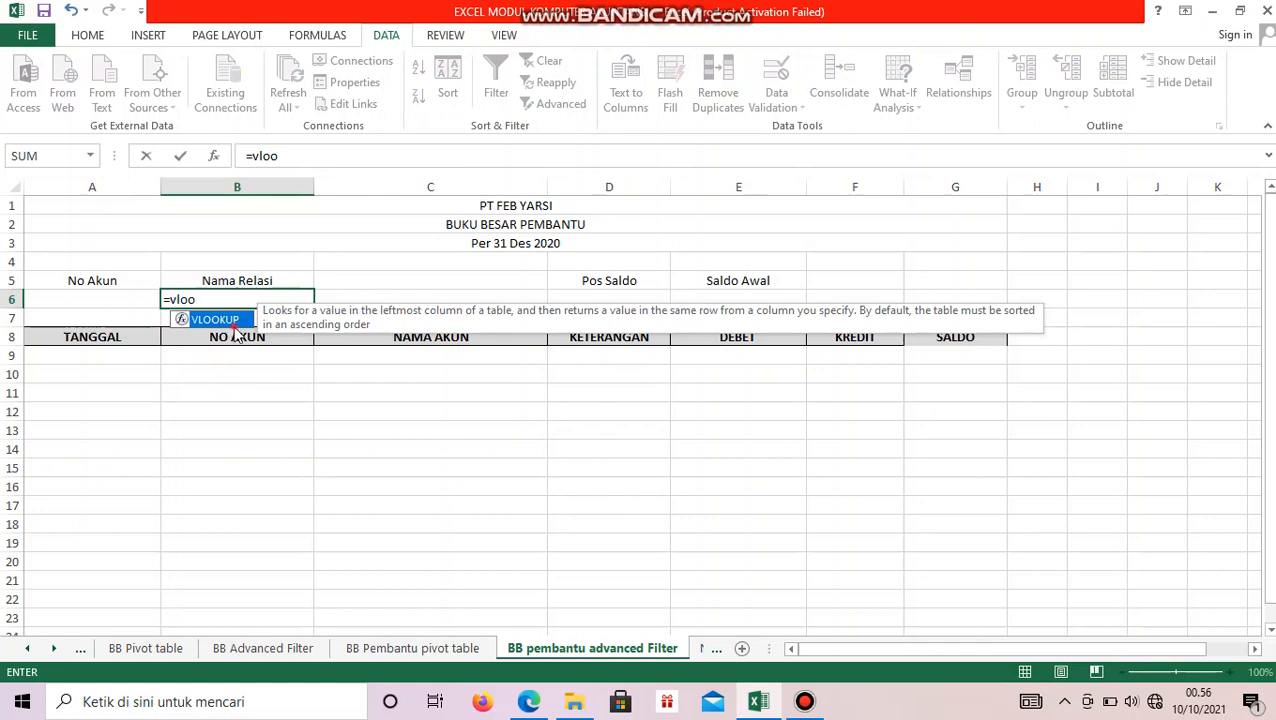
pyautogui.doubleClick(212, 320)
pyautogui.click(83, 297)
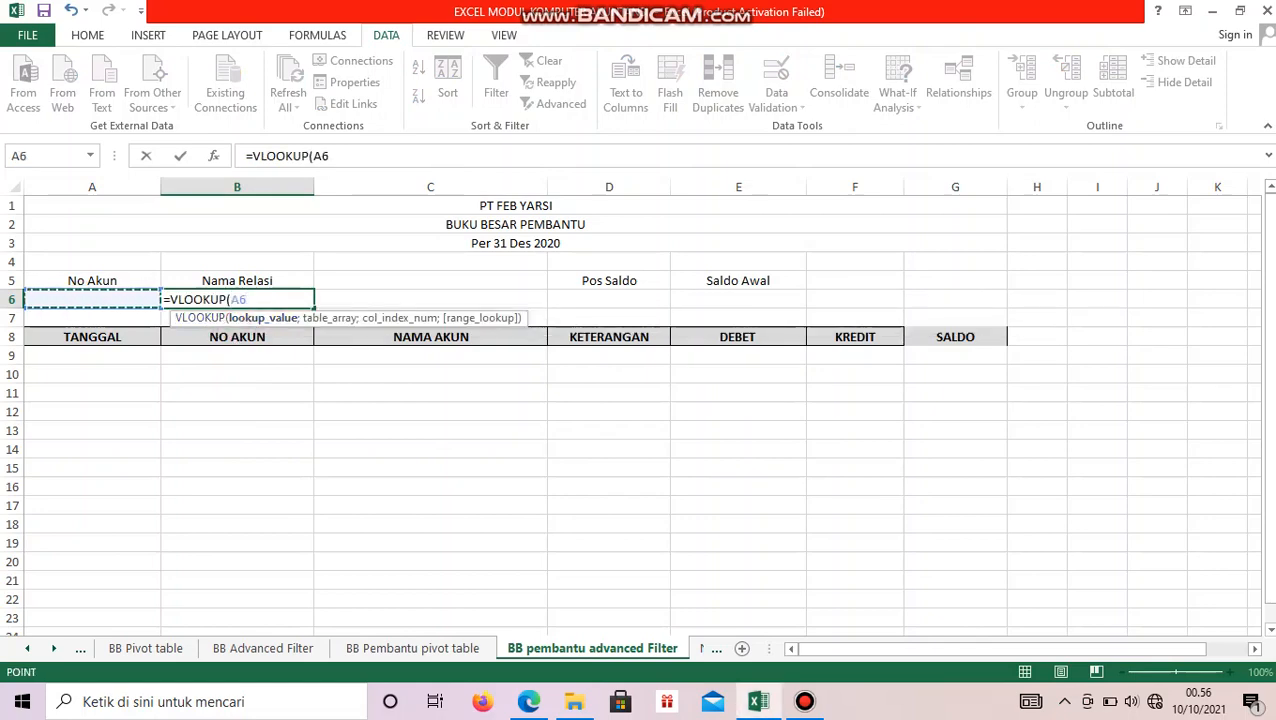
pyautogui.write(';')
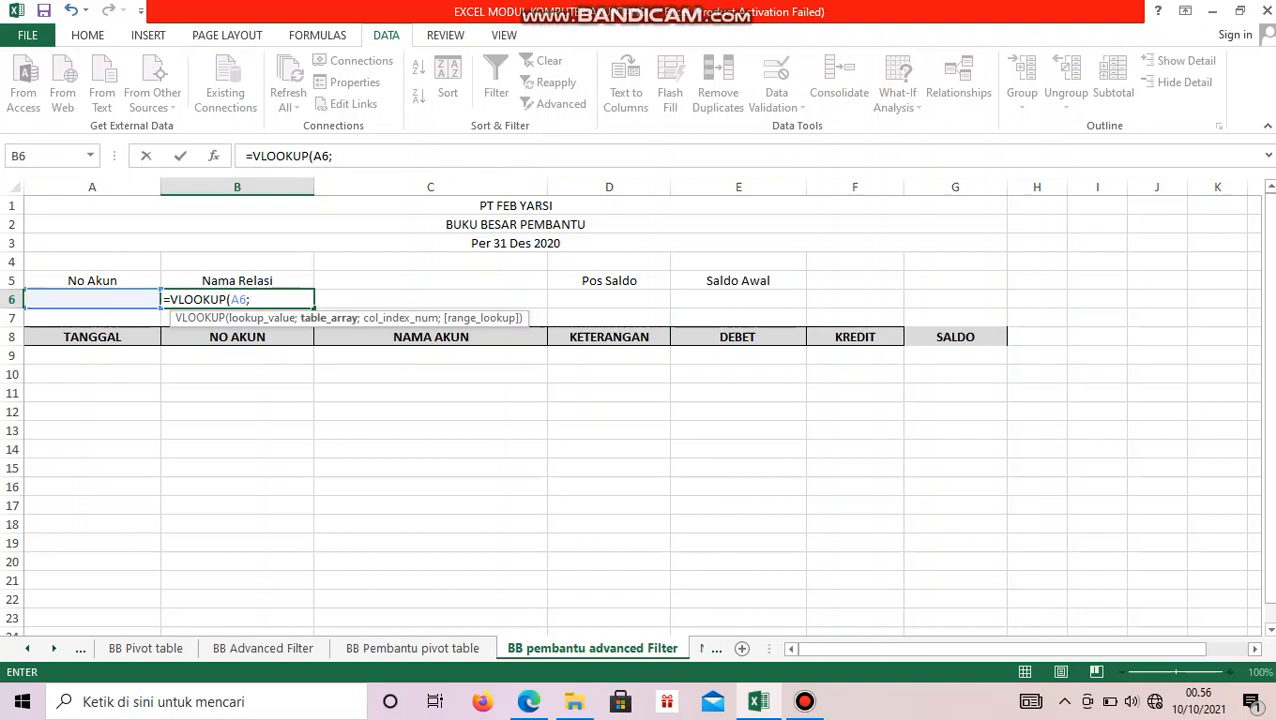
pyautogui.write('dafta')
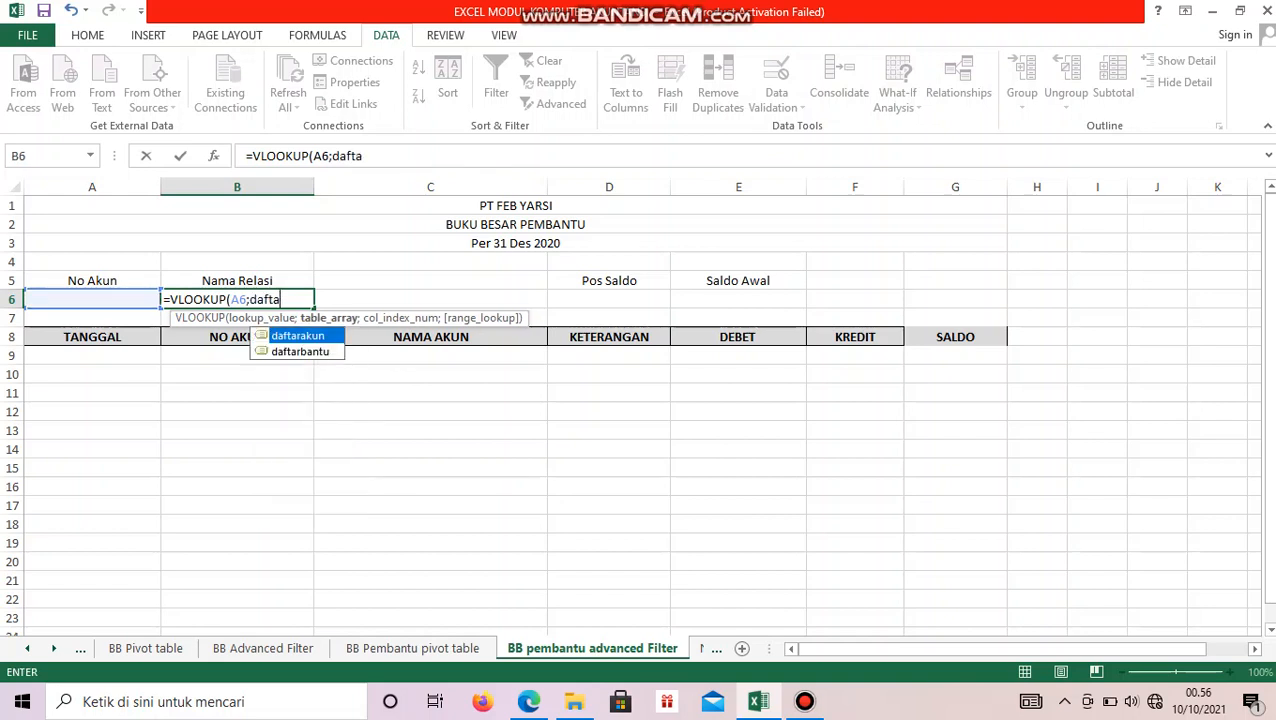
pyautogui.doubleClick(309, 351)
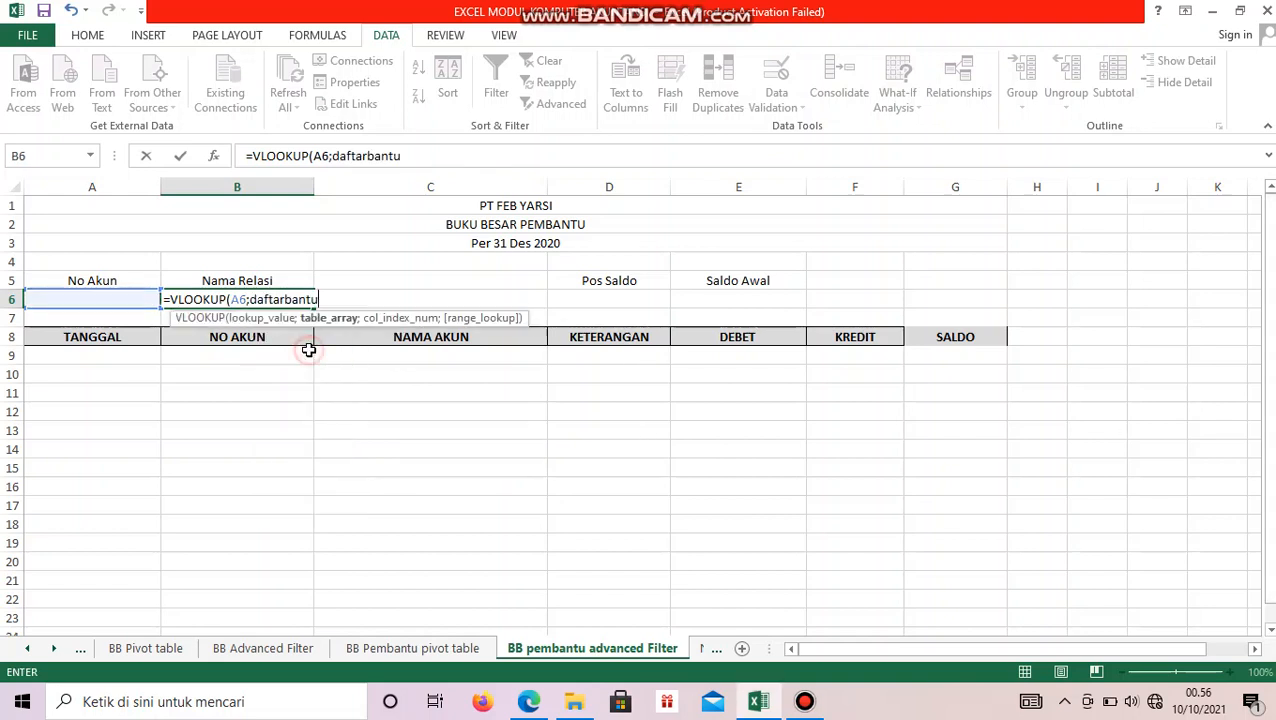
pyautogui.write(';2;')
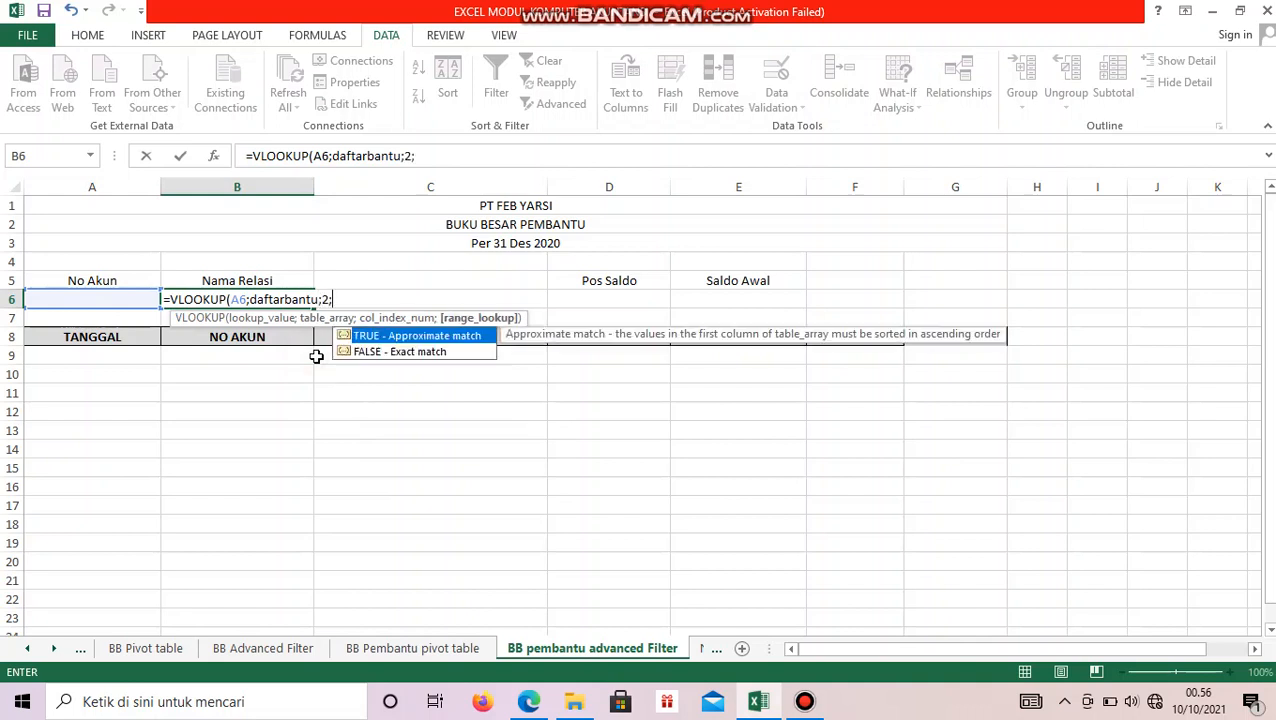
pyautogui.doubleClick(465, 352)
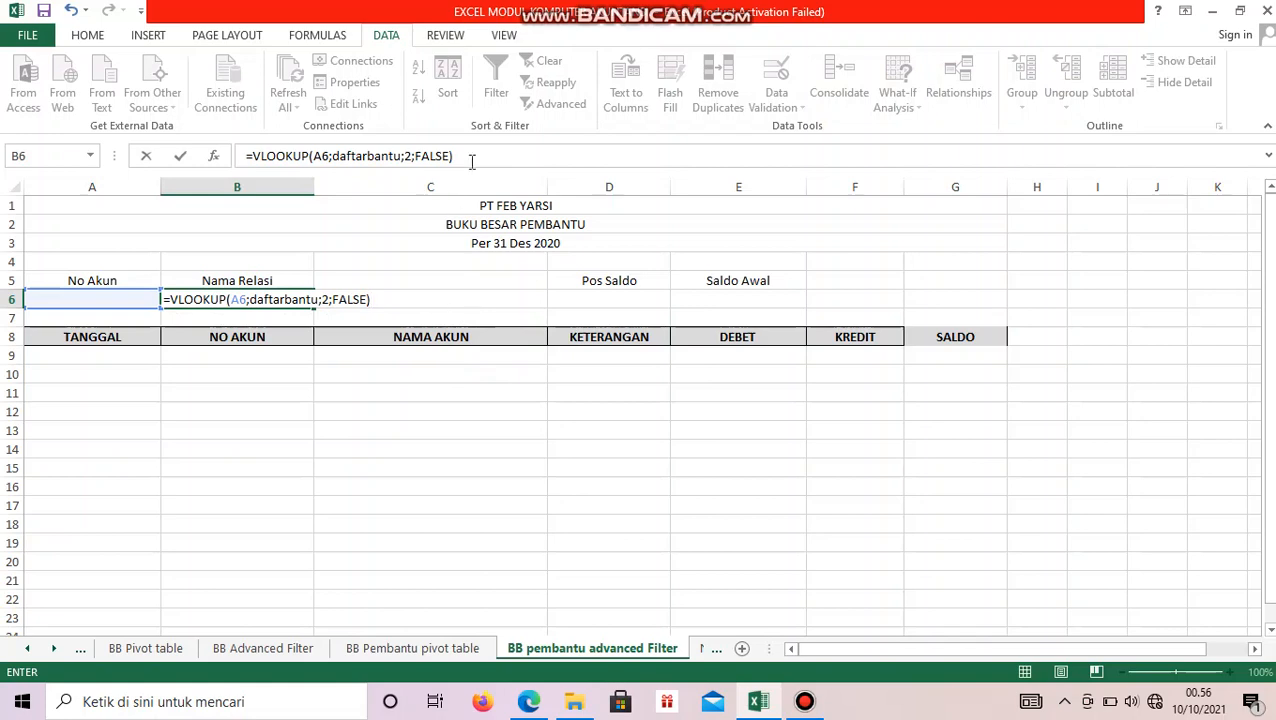
pyautogui.moveTo(472, 162); pyautogui.dragTo(100, 163)
pyautogui.press('Return')
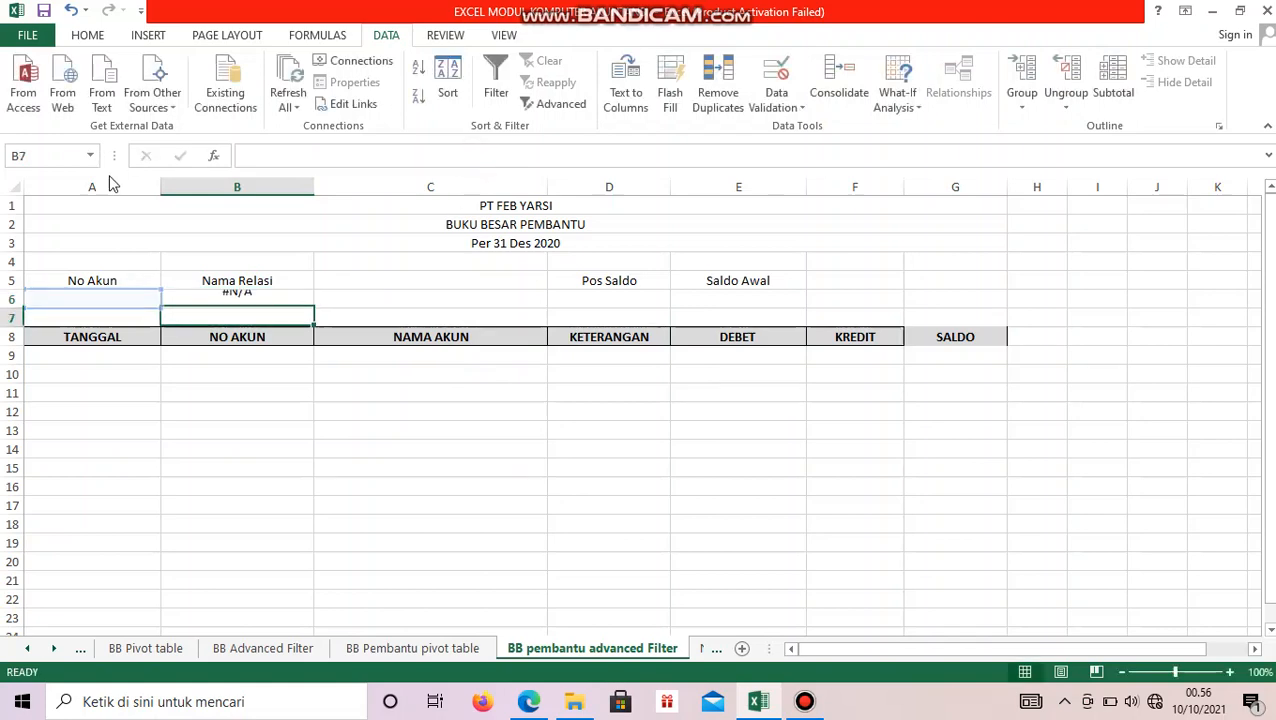
# Reuse the copied VLOOKUP formula in D6, changing its column index to return the Pos Saldo
pyautogui.click(615, 298)
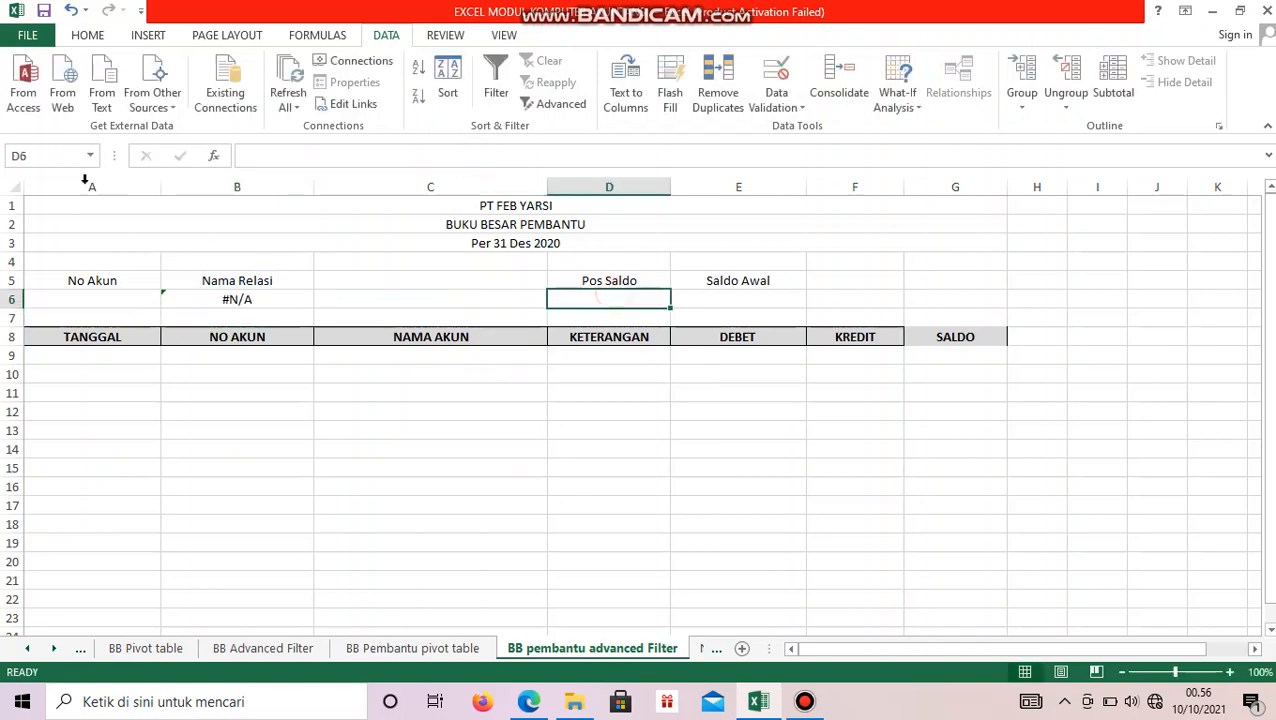
pyautogui.click(279, 155)
pyautogui.hotkey('ctrl', 'v')
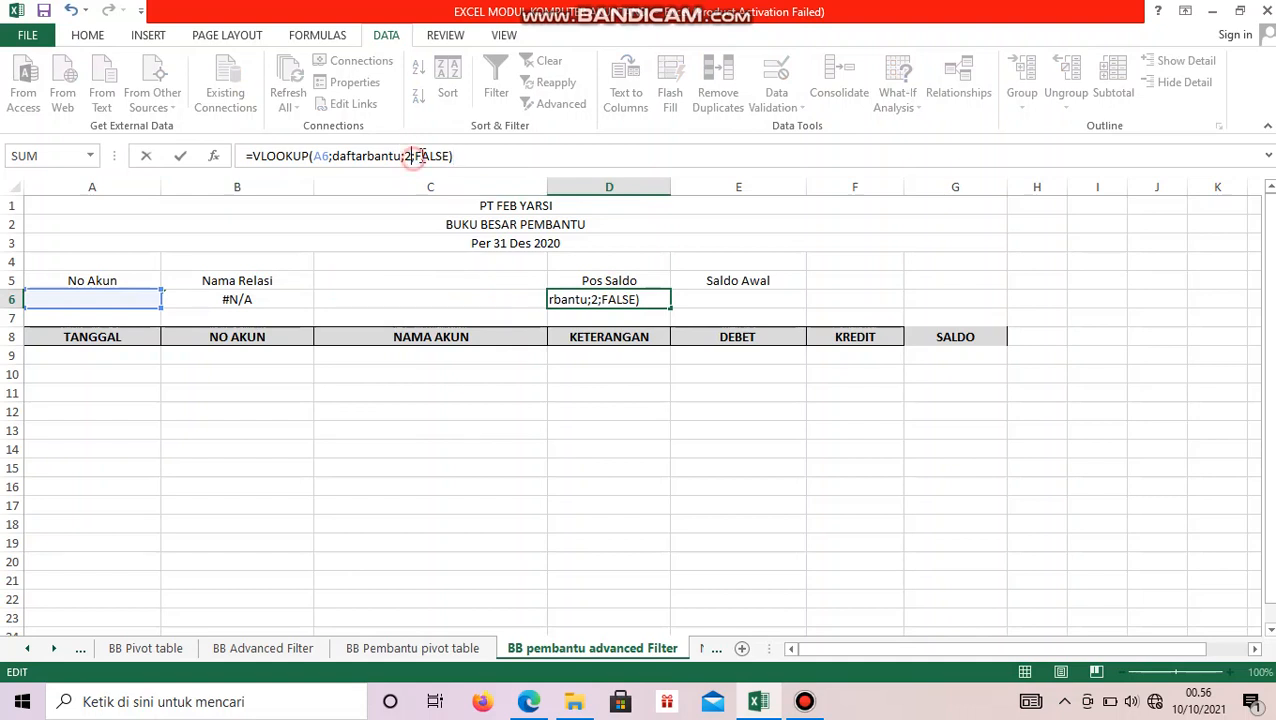
pyautogui.press('Return')
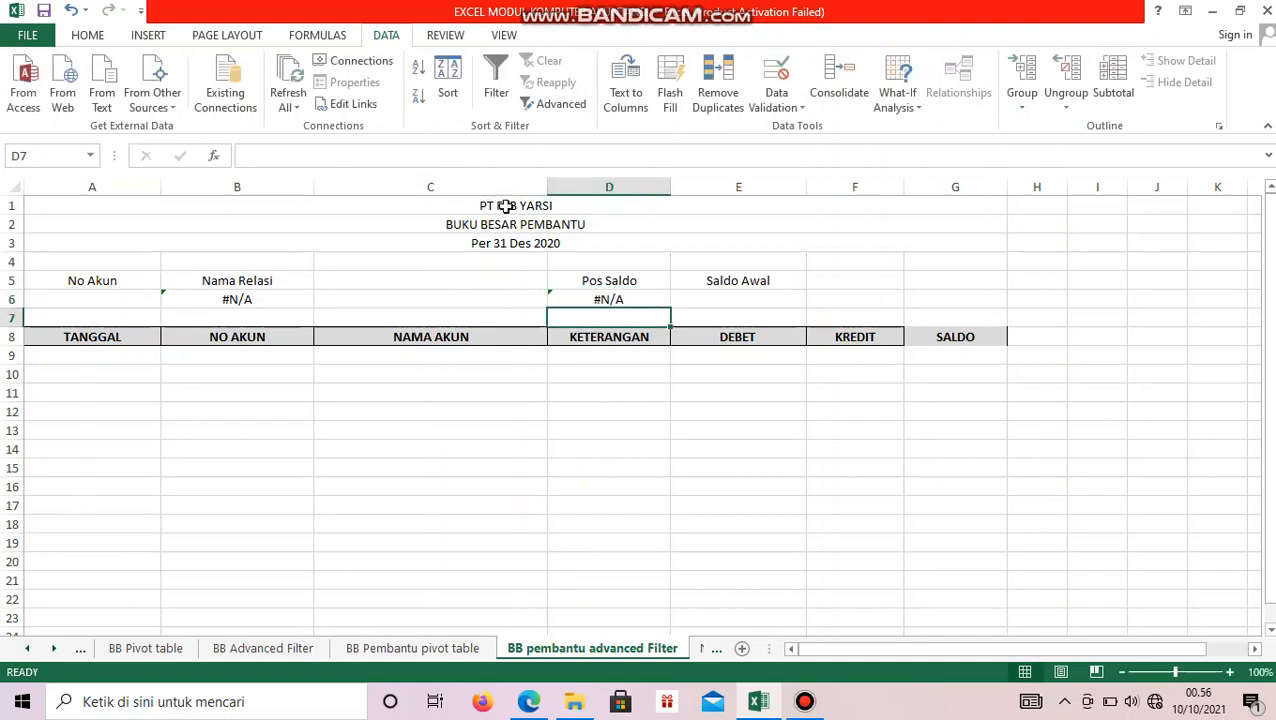
# Reuse the copied VLOOKUP formula in E6, changing its column index to return the Saldo Awal
pyautogui.click(762, 298)
pyautogui.click(387, 155)
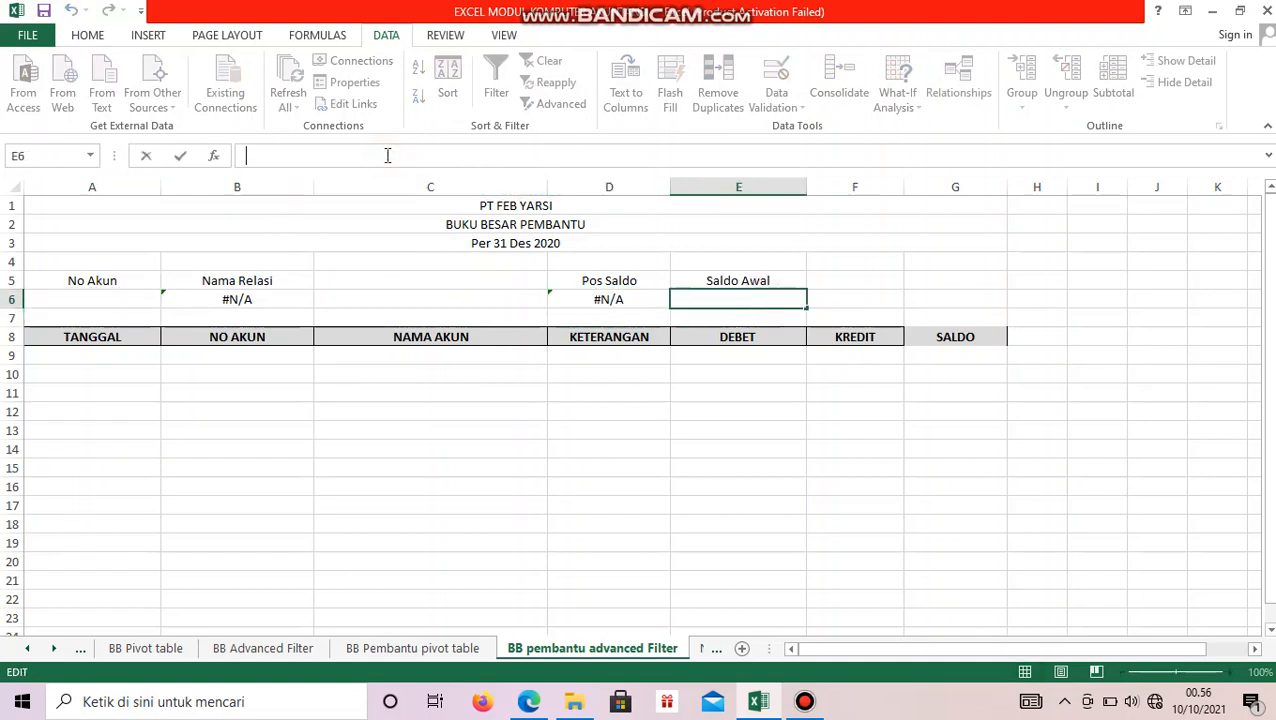
pyautogui.hotkey('ctrl', 'v')
pyautogui.click(412, 155)
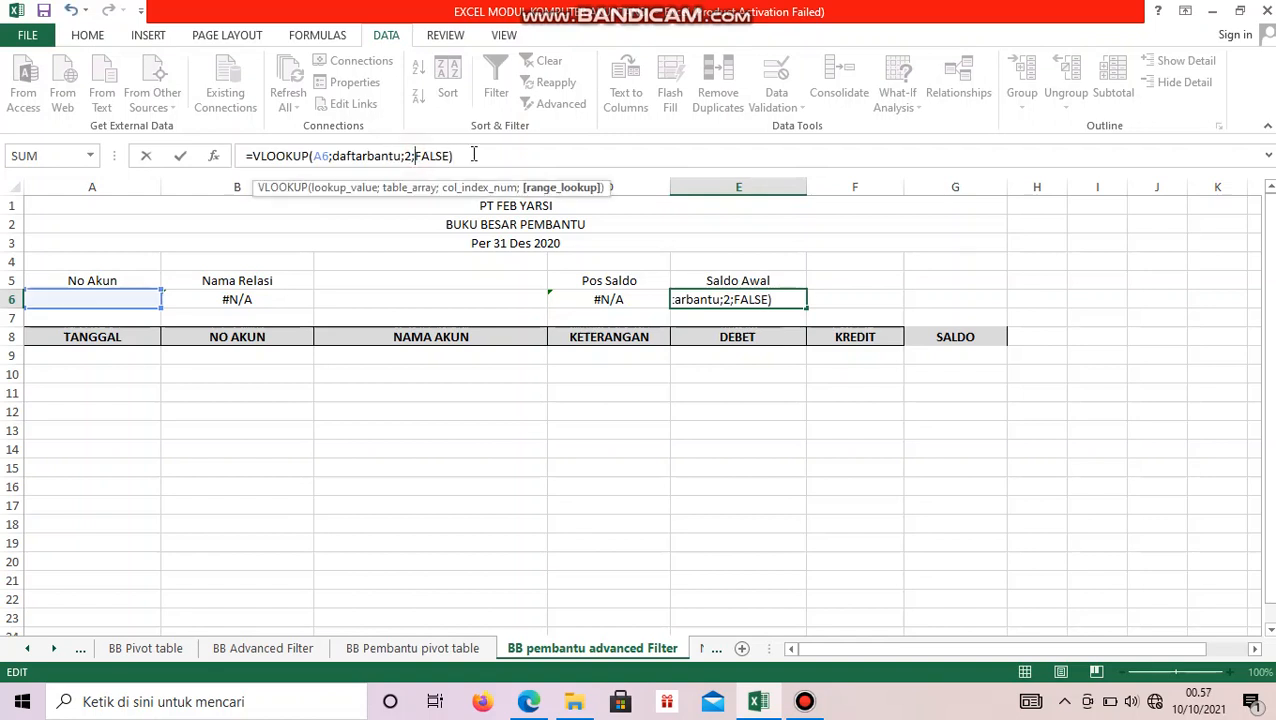
pyautogui.press('Return')
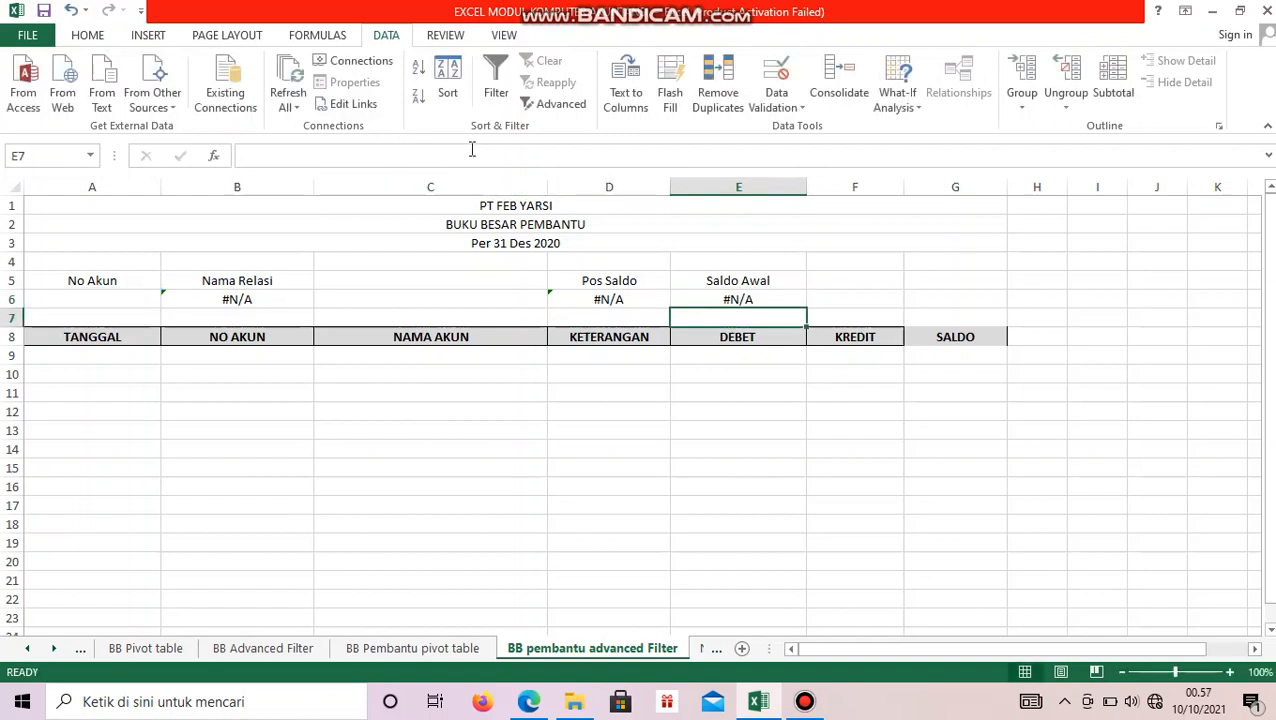
# Choose account P001 from the No Akun dropdown list in A6
pyautogui.click(95, 300)
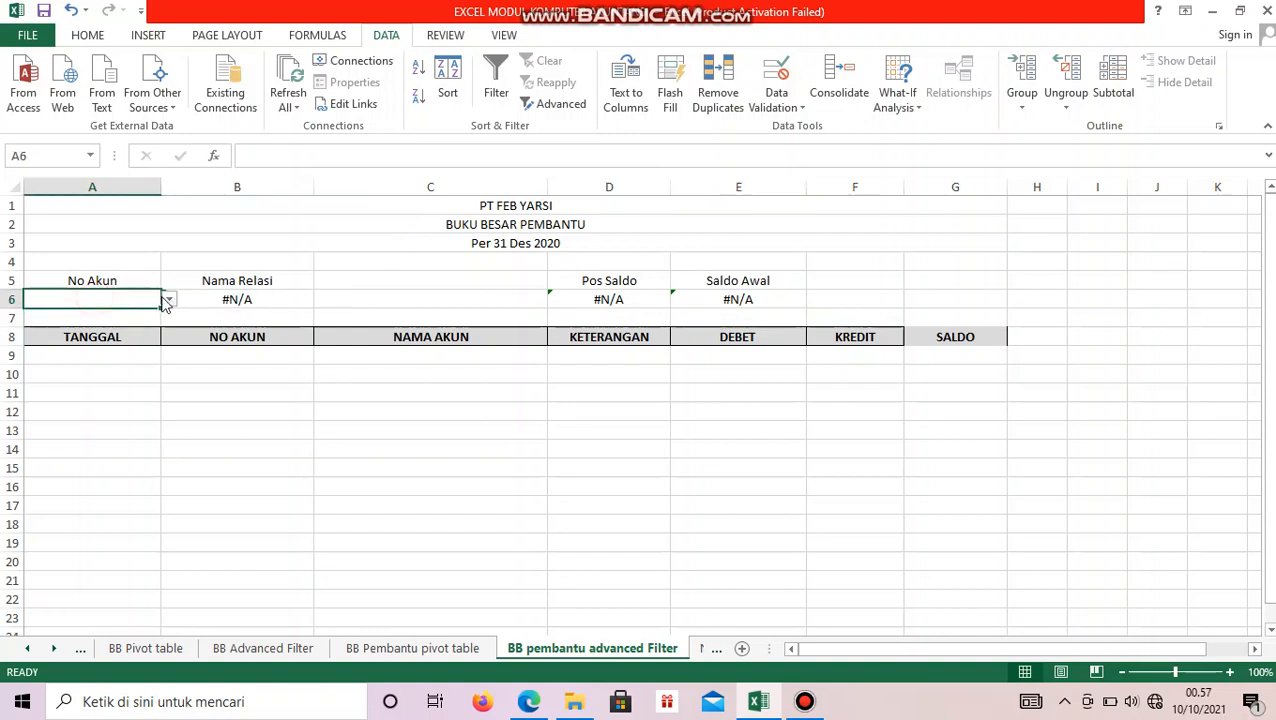
pyautogui.click(166, 299)
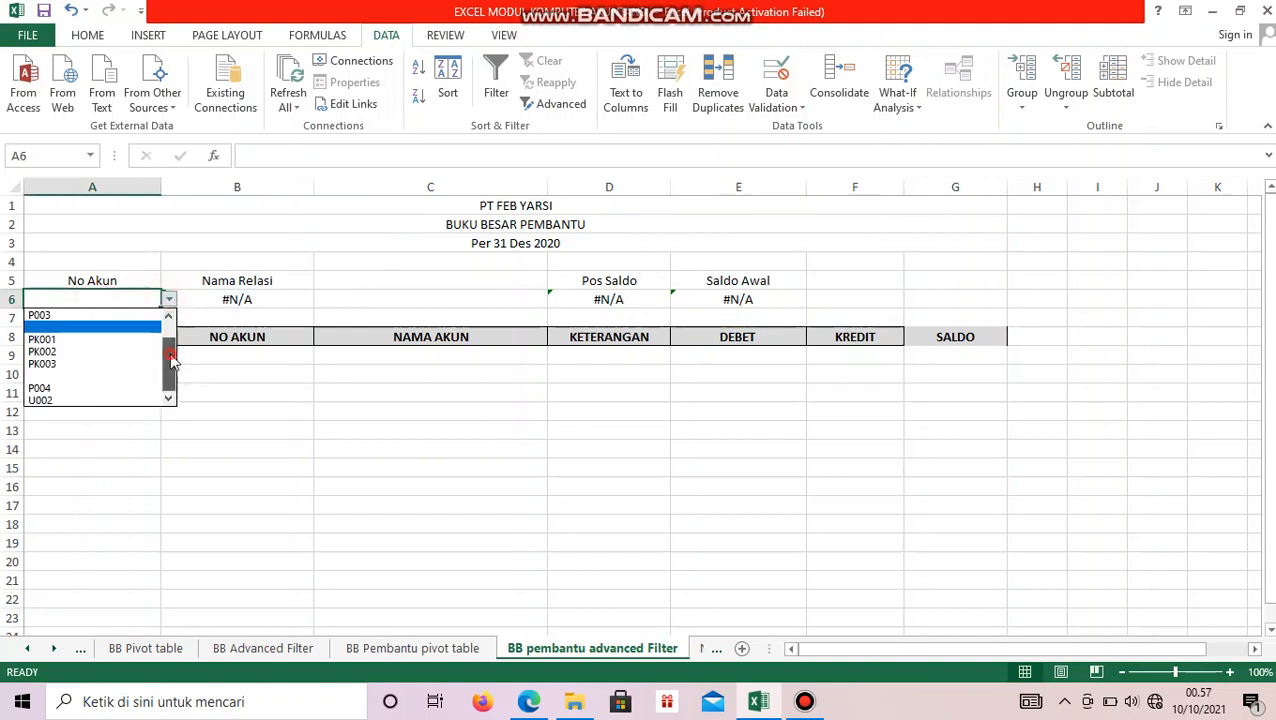
pyautogui.moveTo(171, 360); pyautogui.dragTo(171, 322)
pyautogui.click(77, 314)
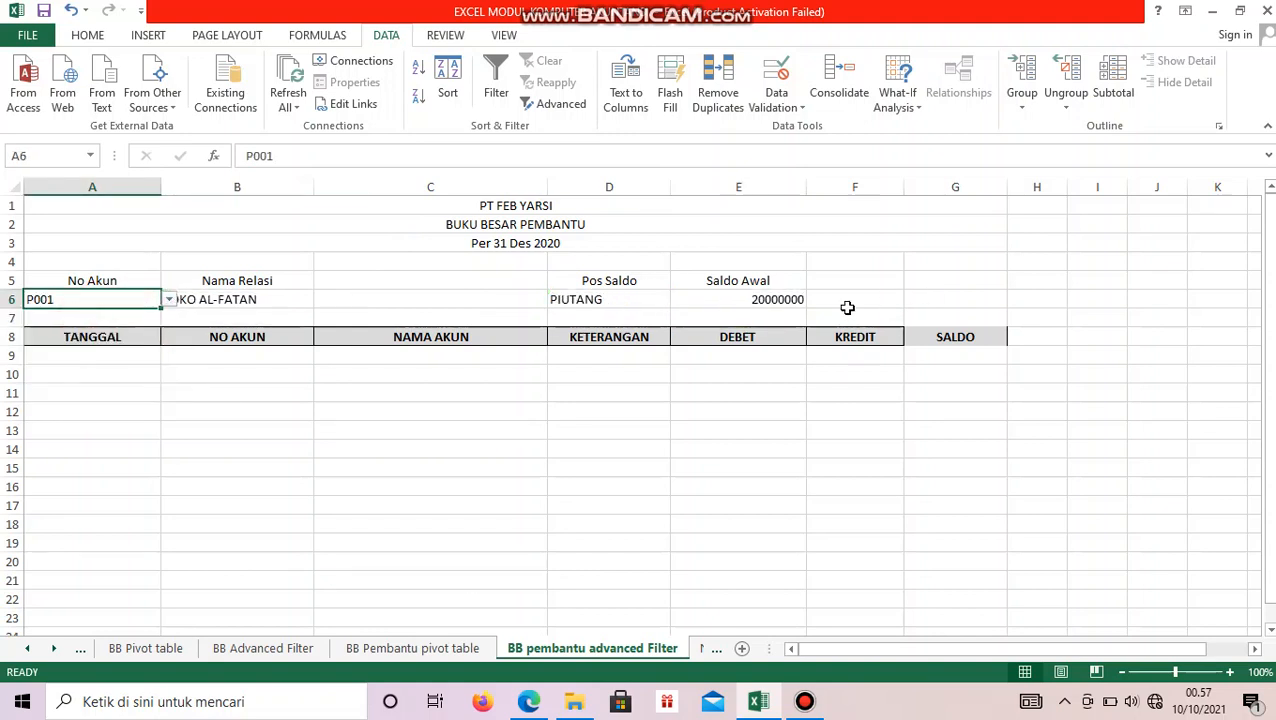
# Format the Saldo Awal amount in E6 with the Accounting number format
pyautogui.click(767, 298)
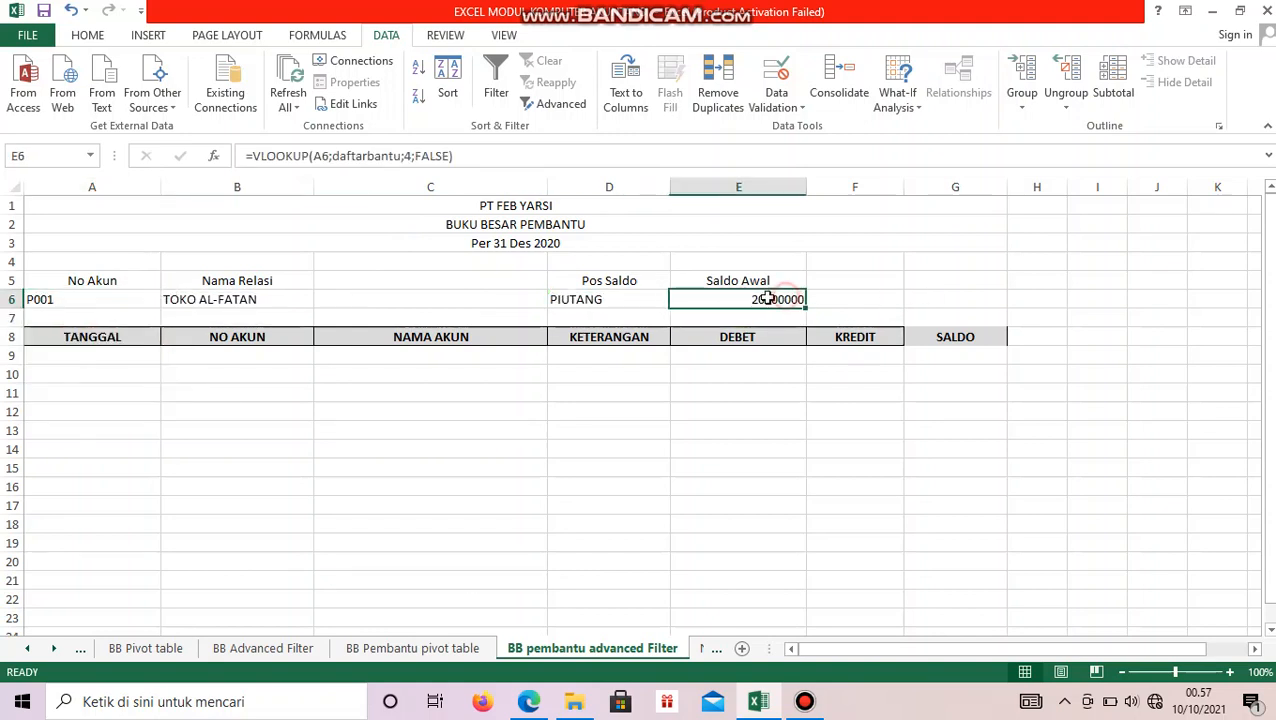
pyautogui.click(84, 35)
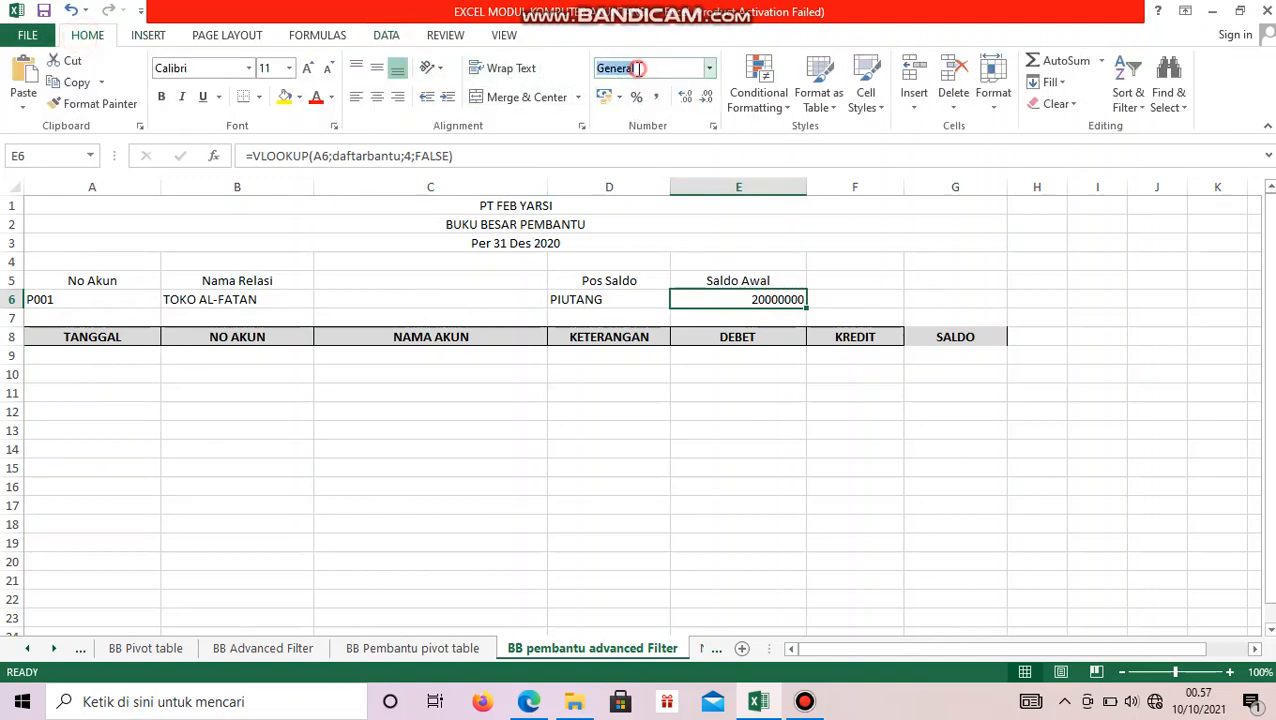
pyautogui.click(709, 68)
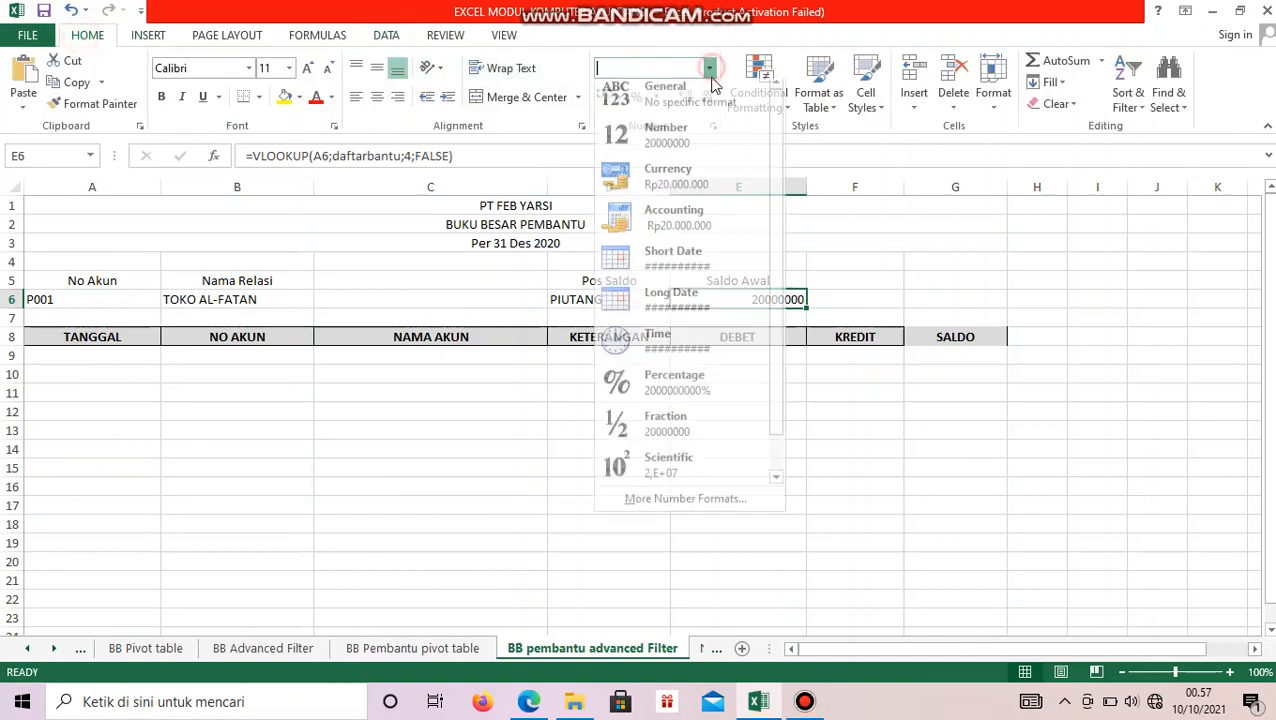
pyautogui.click(692, 218)
pyautogui.click(920, 303)
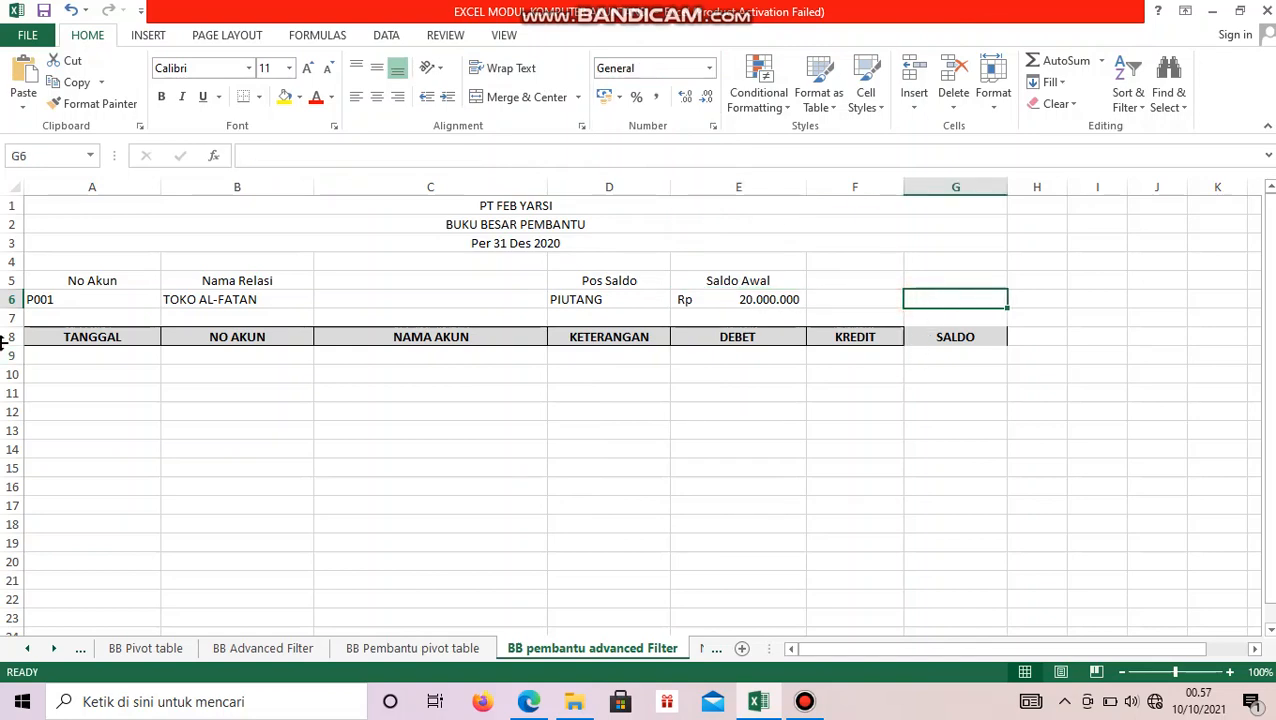
# Start an Advanced Filter from the header cells A8:F8, with the Jurnal Umum range A5:F67 as the list range
pyautogui.moveTo(87, 337); pyautogui.dragTo(830, 336)
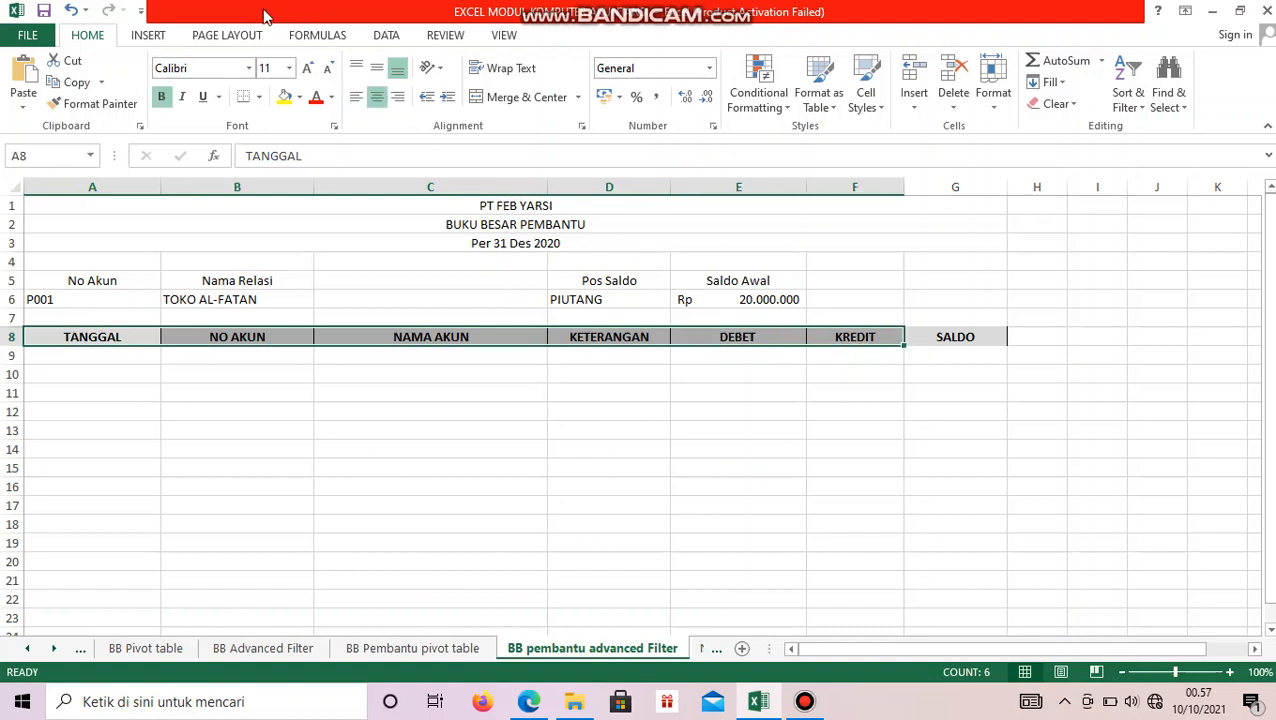
pyautogui.click(388, 37)
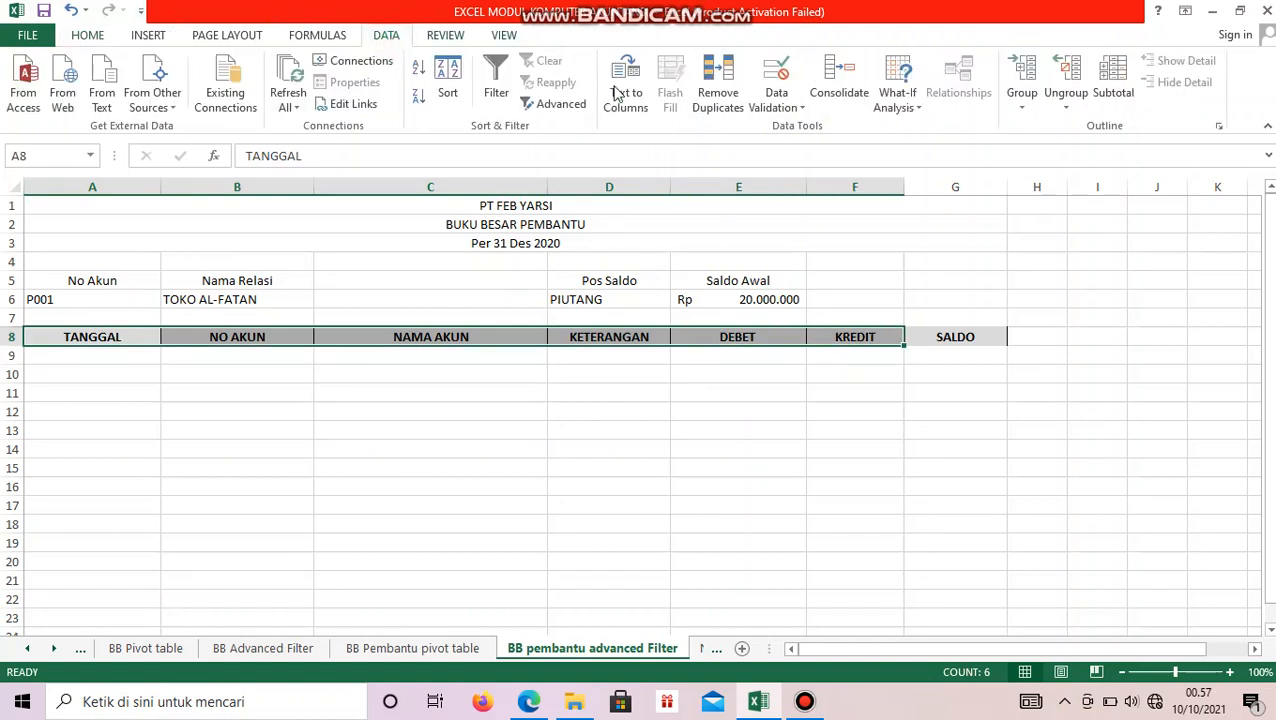
pyautogui.click(550, 104)
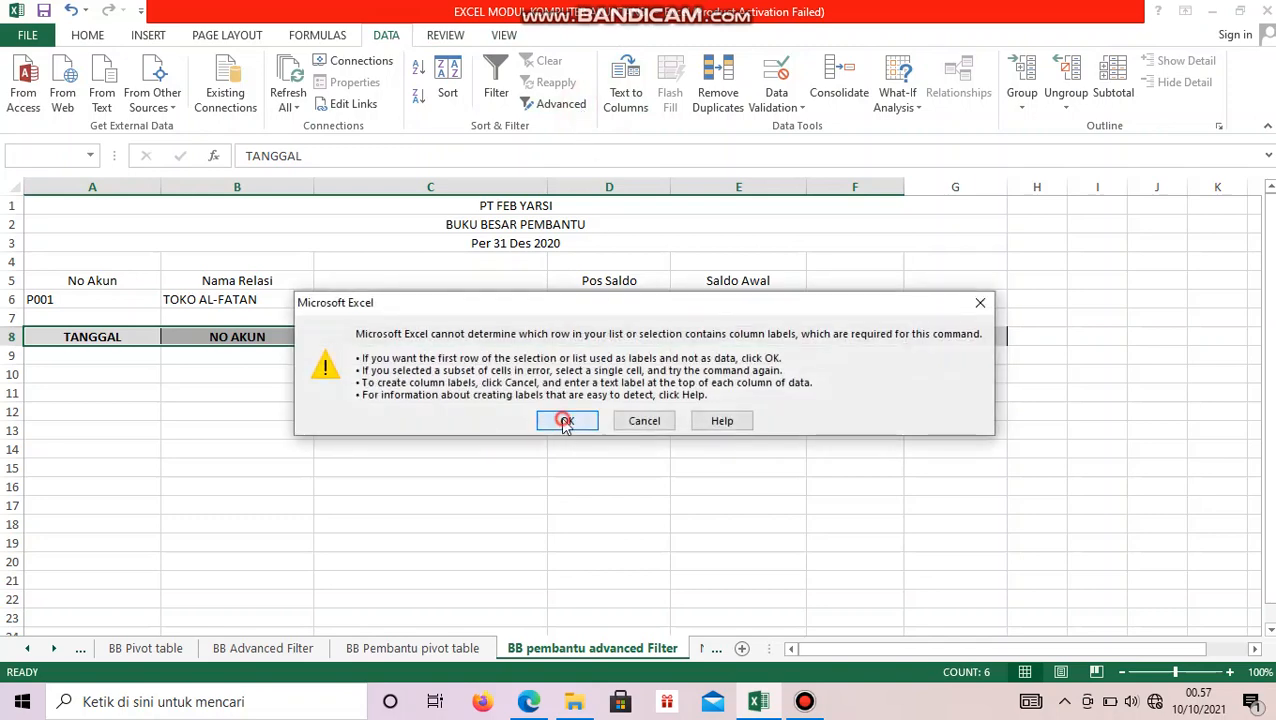
pyautogui.click(566, 423)
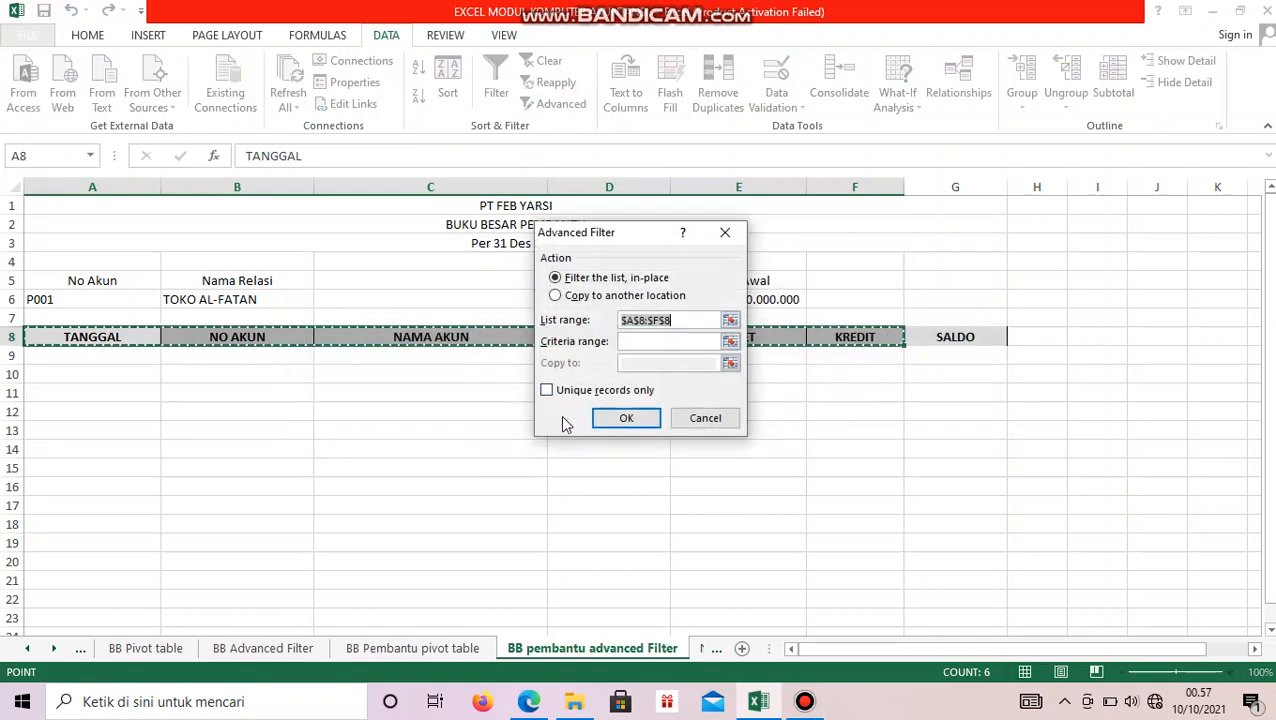
pyautogui.click(729, 320)
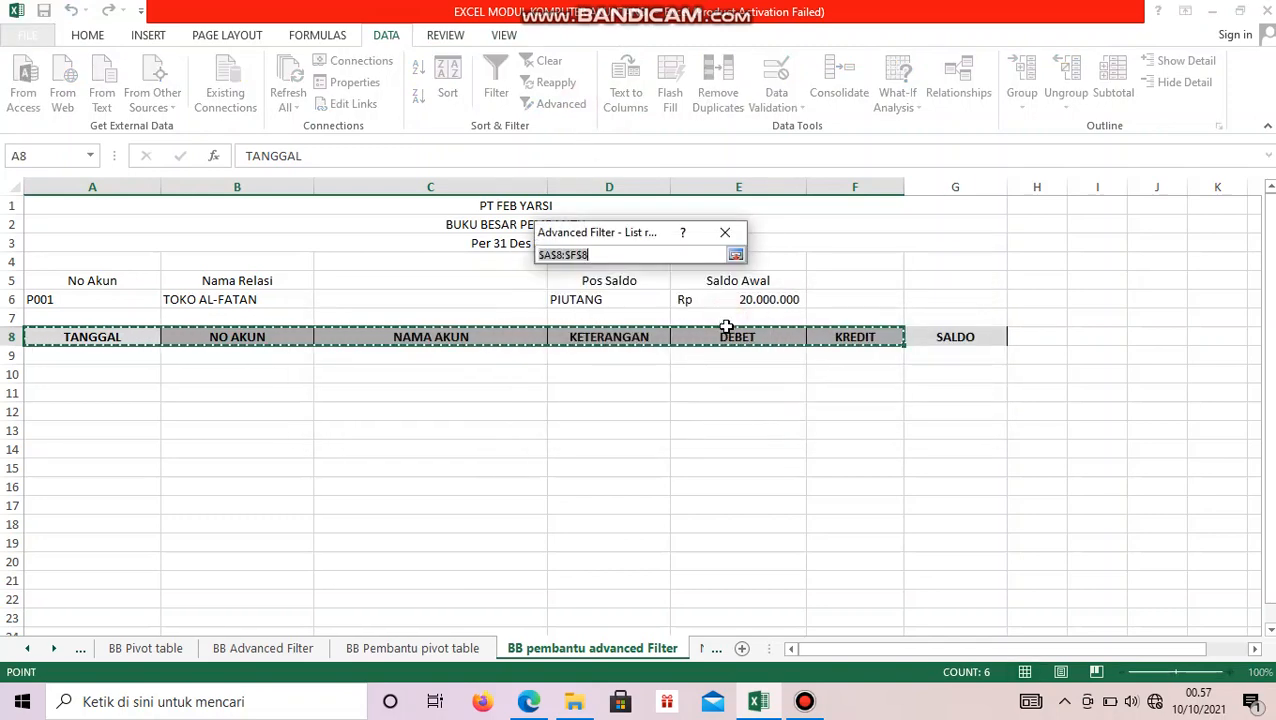
pyautogui.click(14, 650)
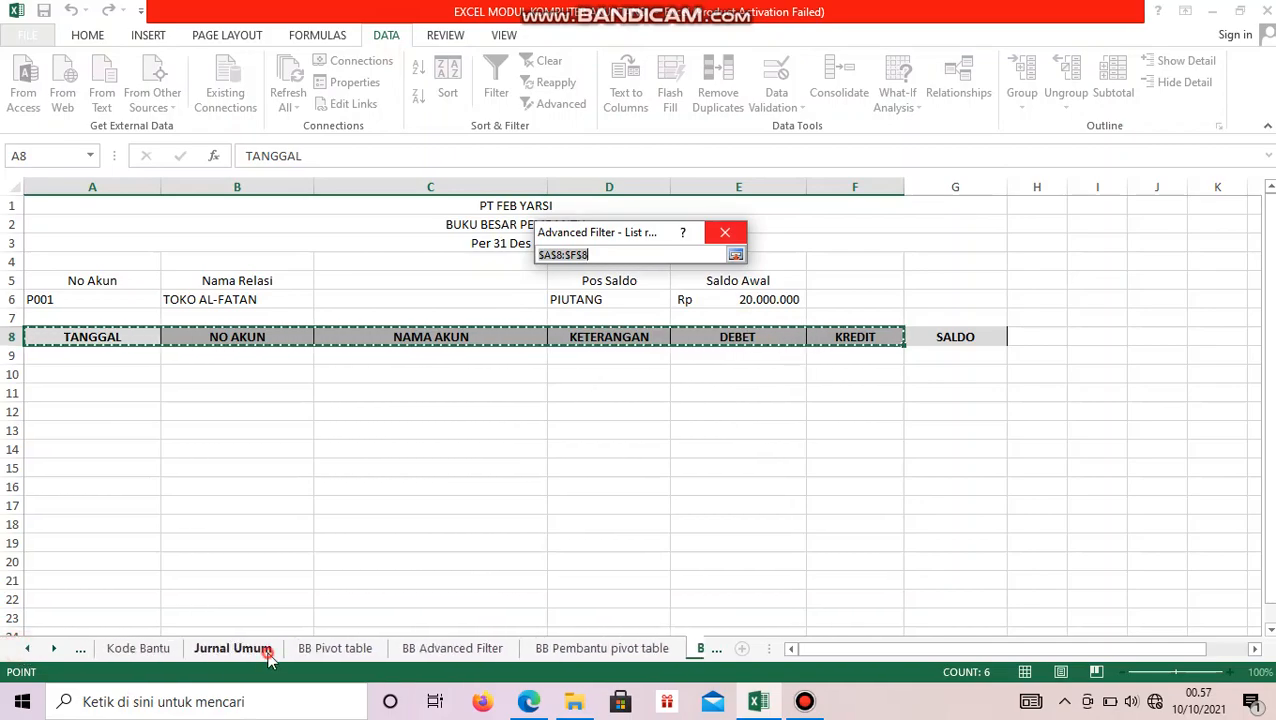
pyautogui.click(266, 650)
pyautogui.moveTo(68, 290); pyautogui.dragTo(962, 540)
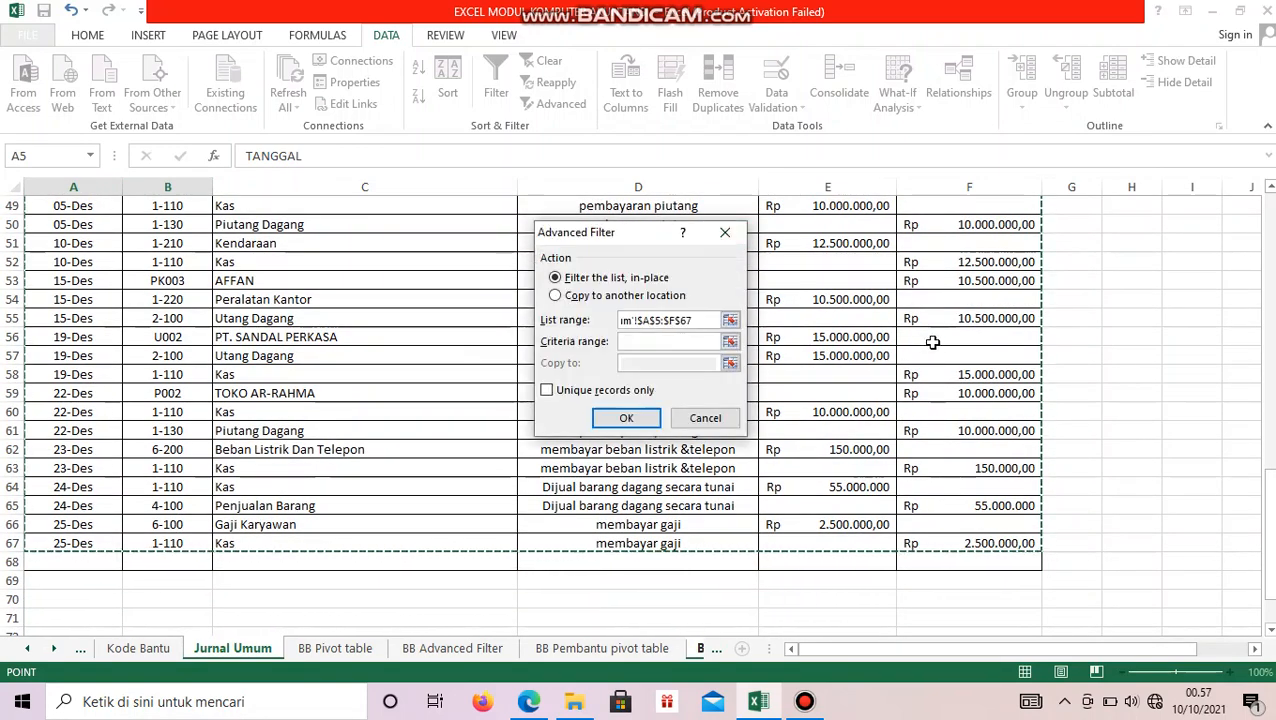
# Run the filter as a copy to another location, with criteria range A5:A6 and destination A8:F8
pyautogui.click(640, 295)
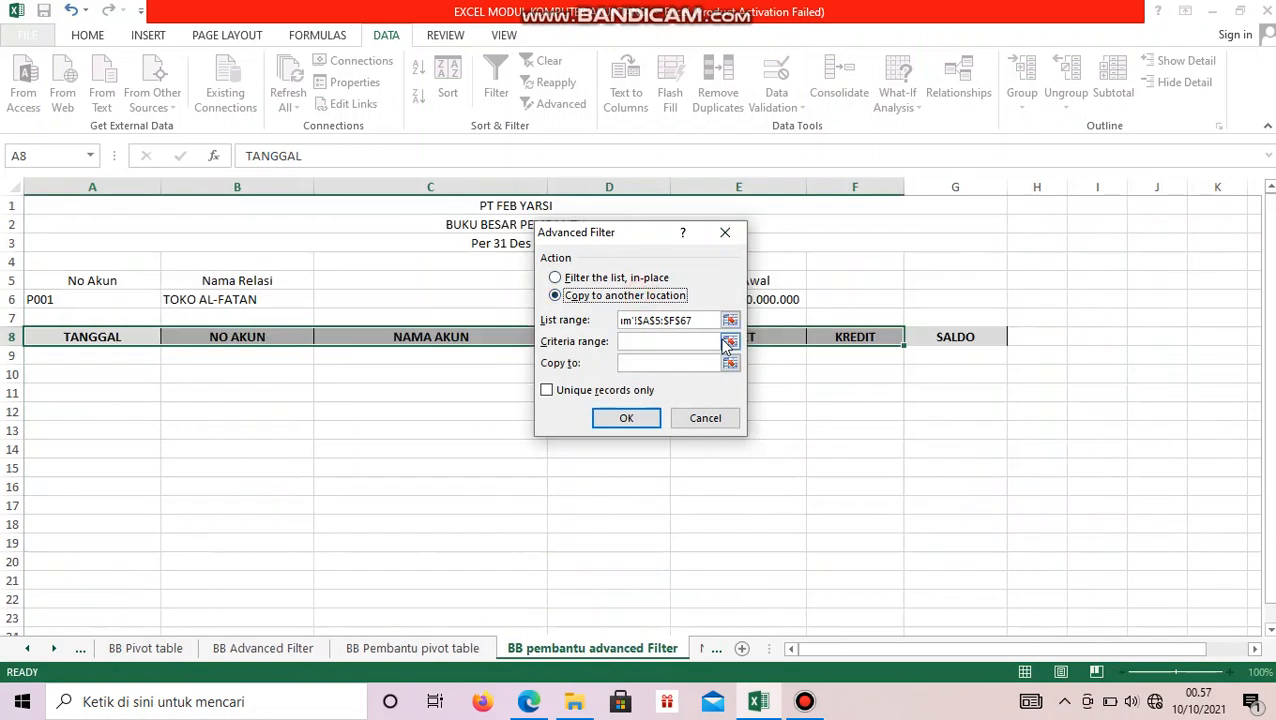
pyautogui.click(730, 343)
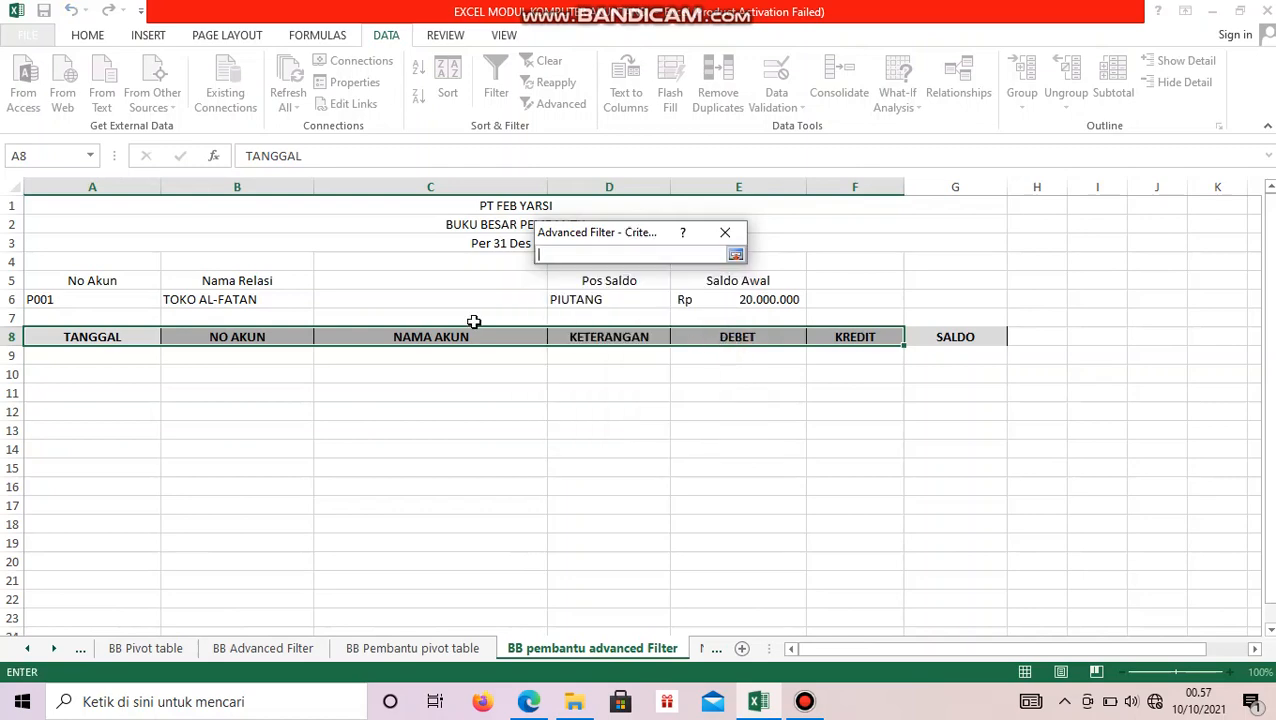
pyautogui.moveTo(104, 280); pyautogui.dragTo(110, 297)
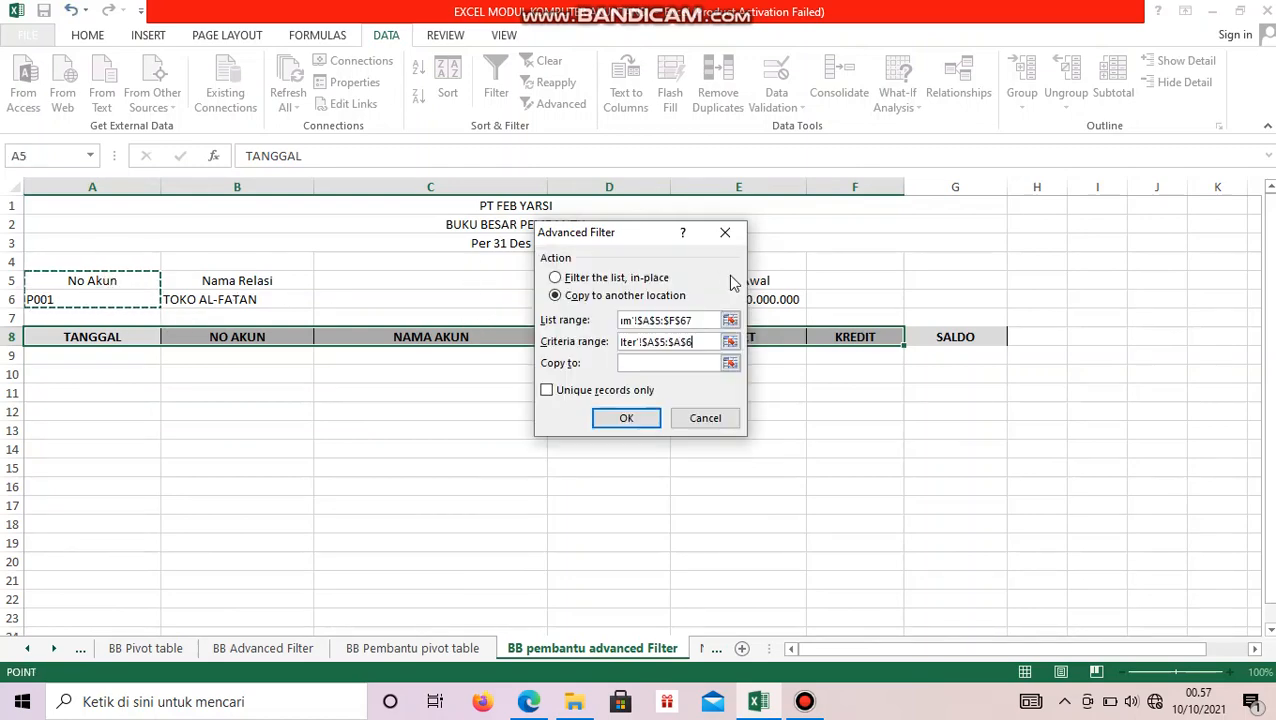
pyautogui.click(731, 363)
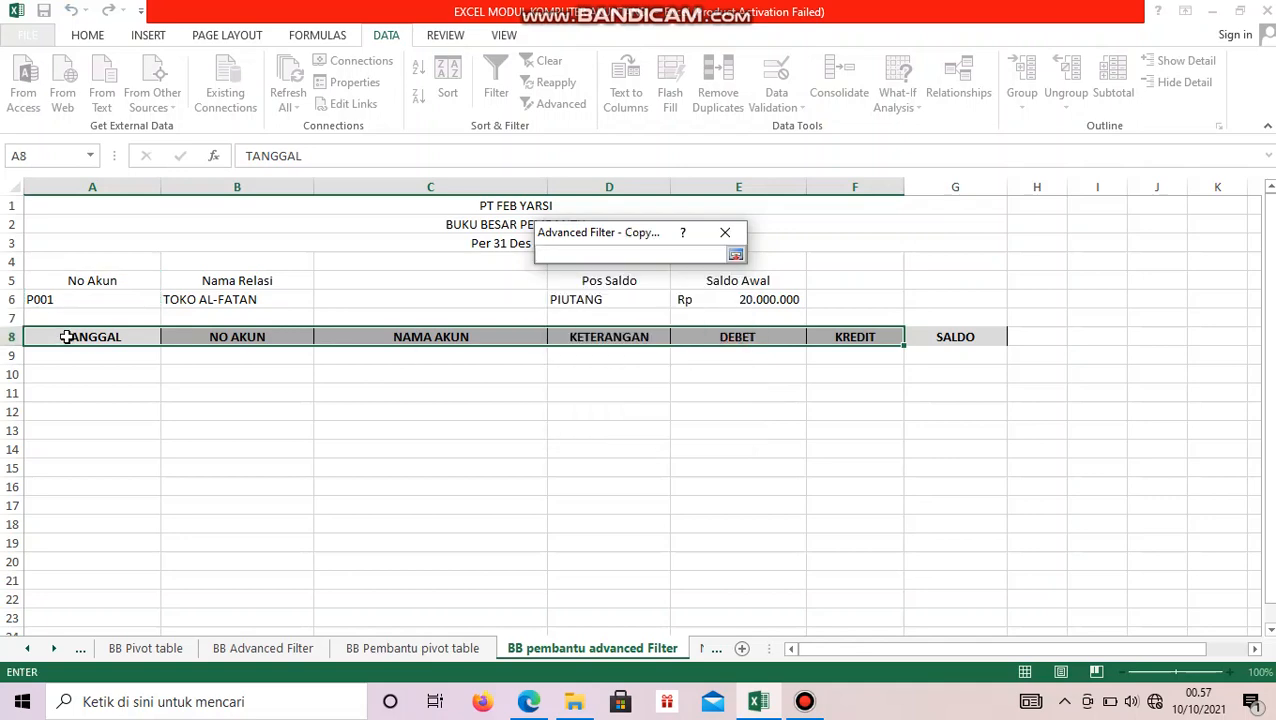
pyautogui.moveTo(66, 337); pyautogui.dragTo(834, 337)
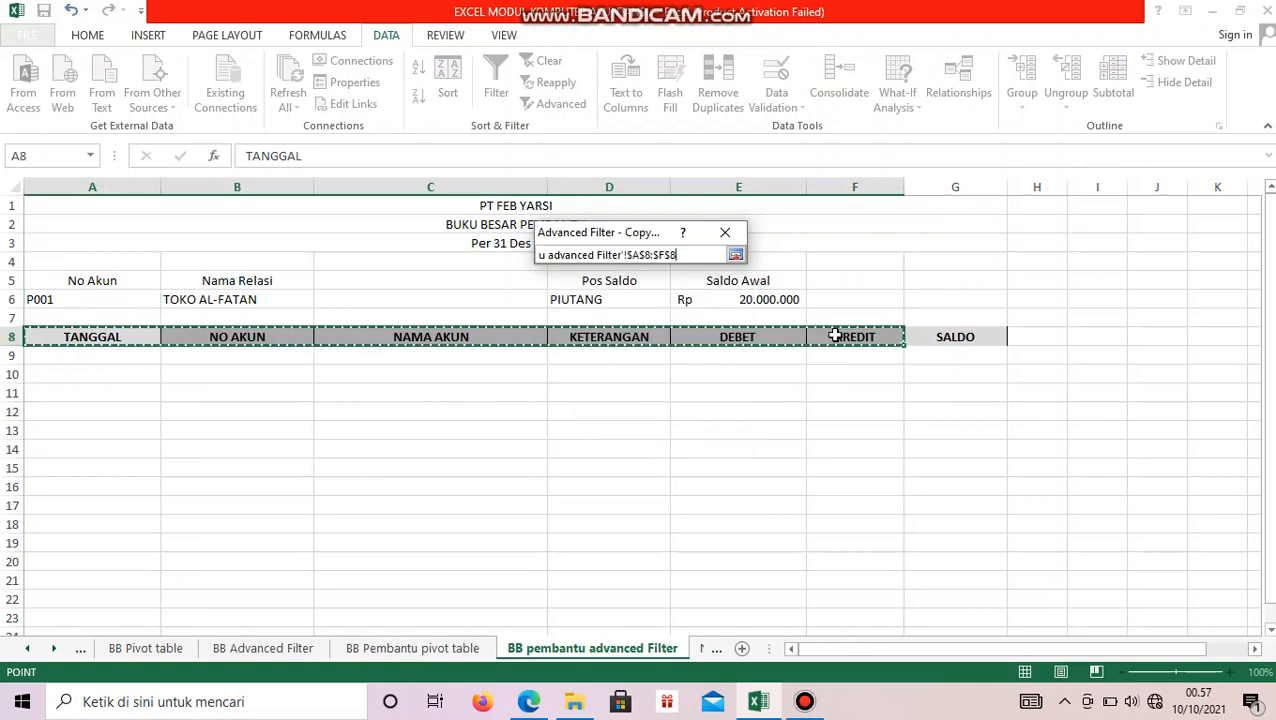
pyautogui.press('Return')
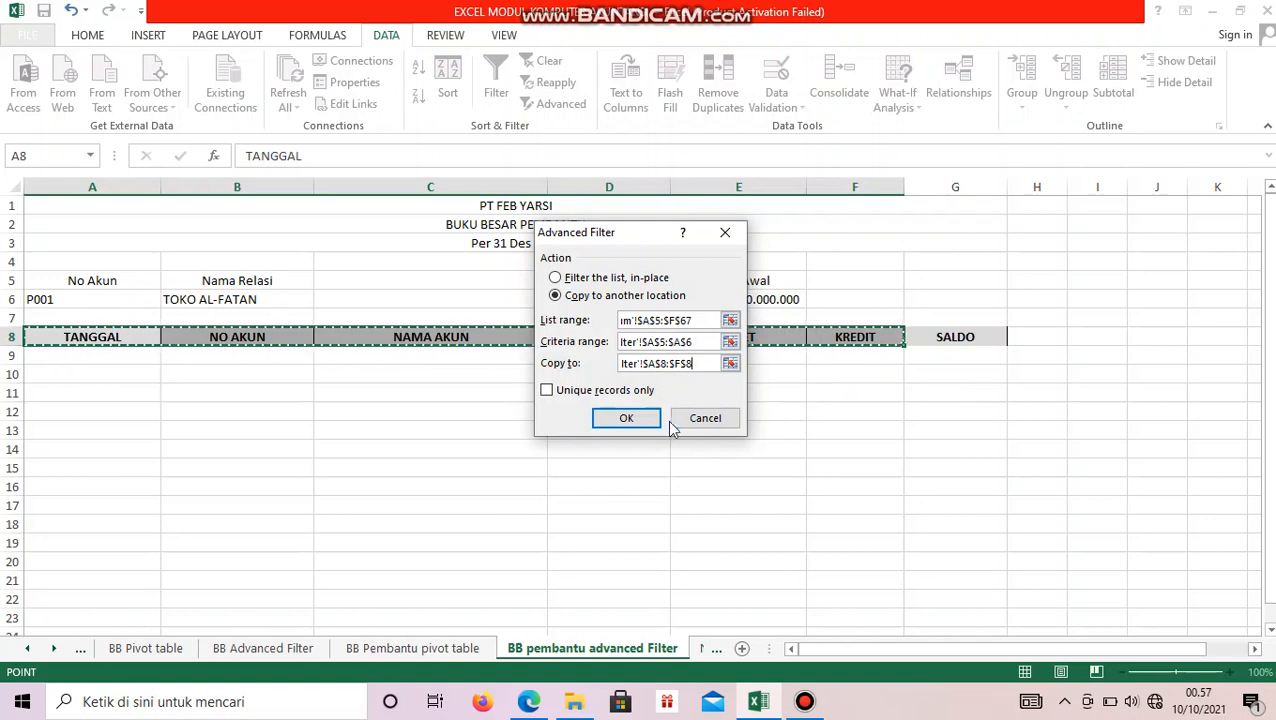
pyautogui.click(625, 420)
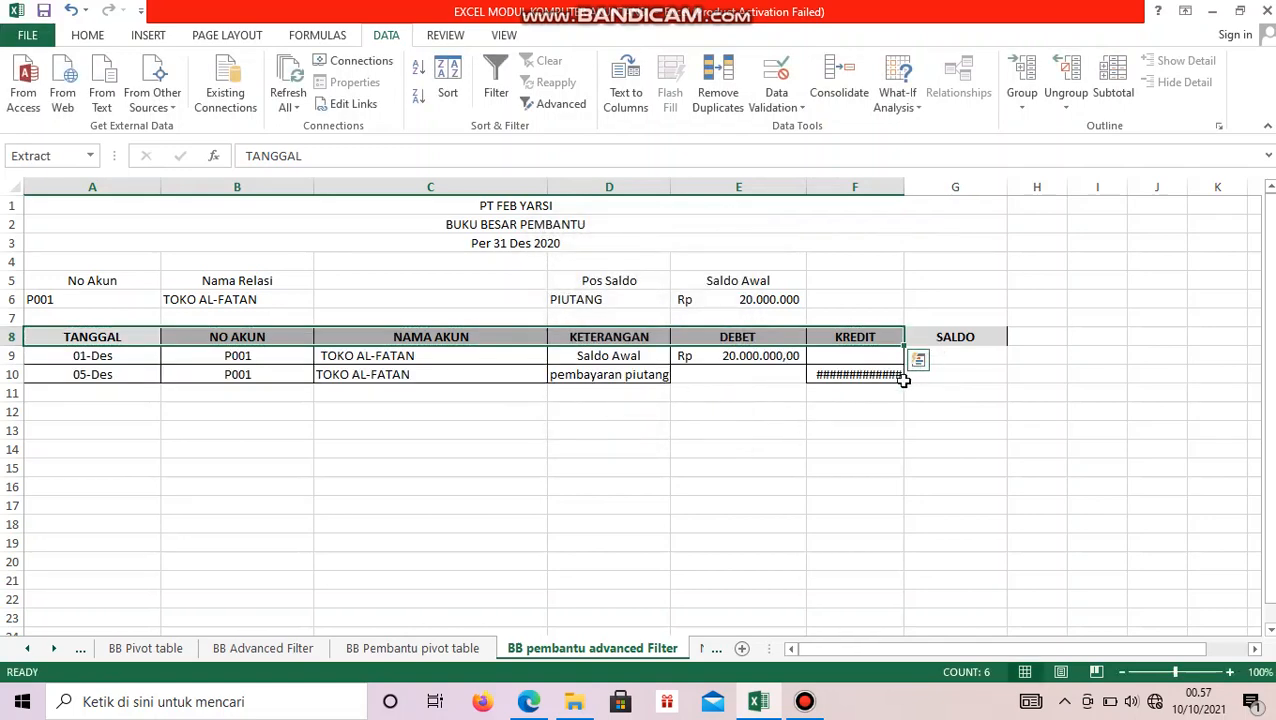
# Widen the KREDIT and SALDO columns so that full rupiah amounts fit
pyautogui.moveTo(902, 191); pyautogui.dragTo(928, 186)
pyautogui.click(990, 318)
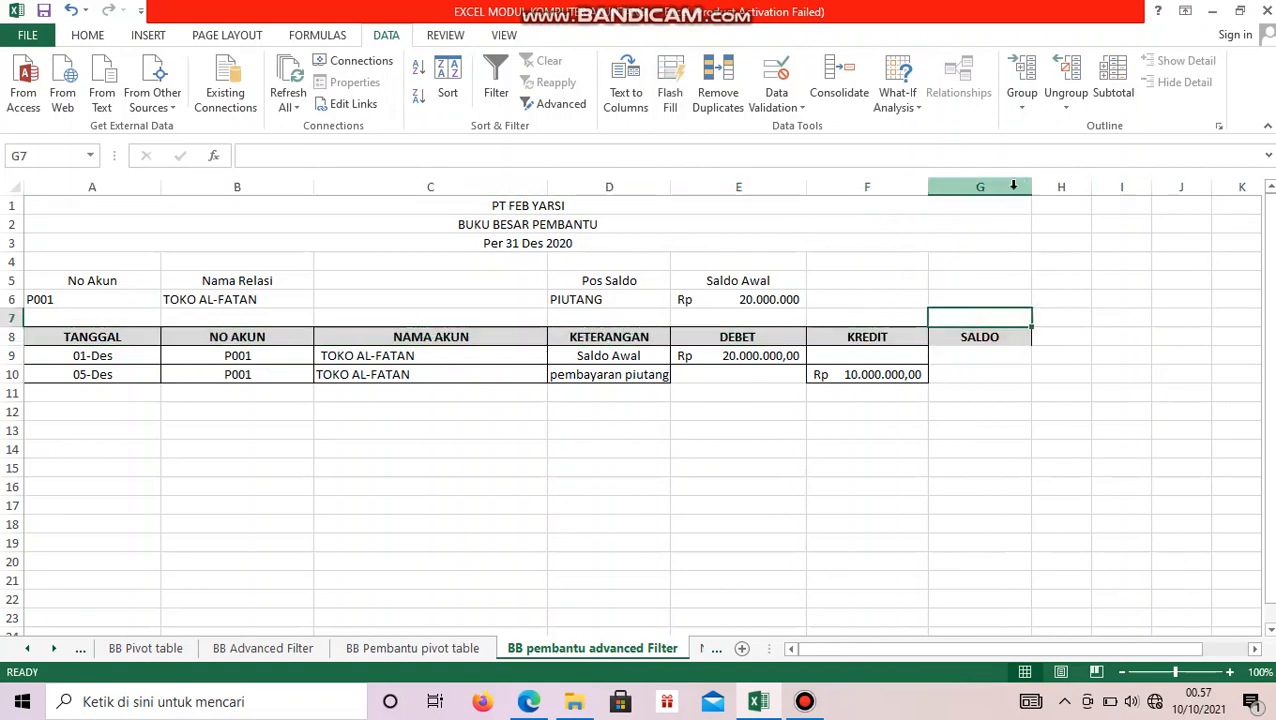
pyautogui.moveTo(1031, 187); pyautogui.dragTo(1070, 188)
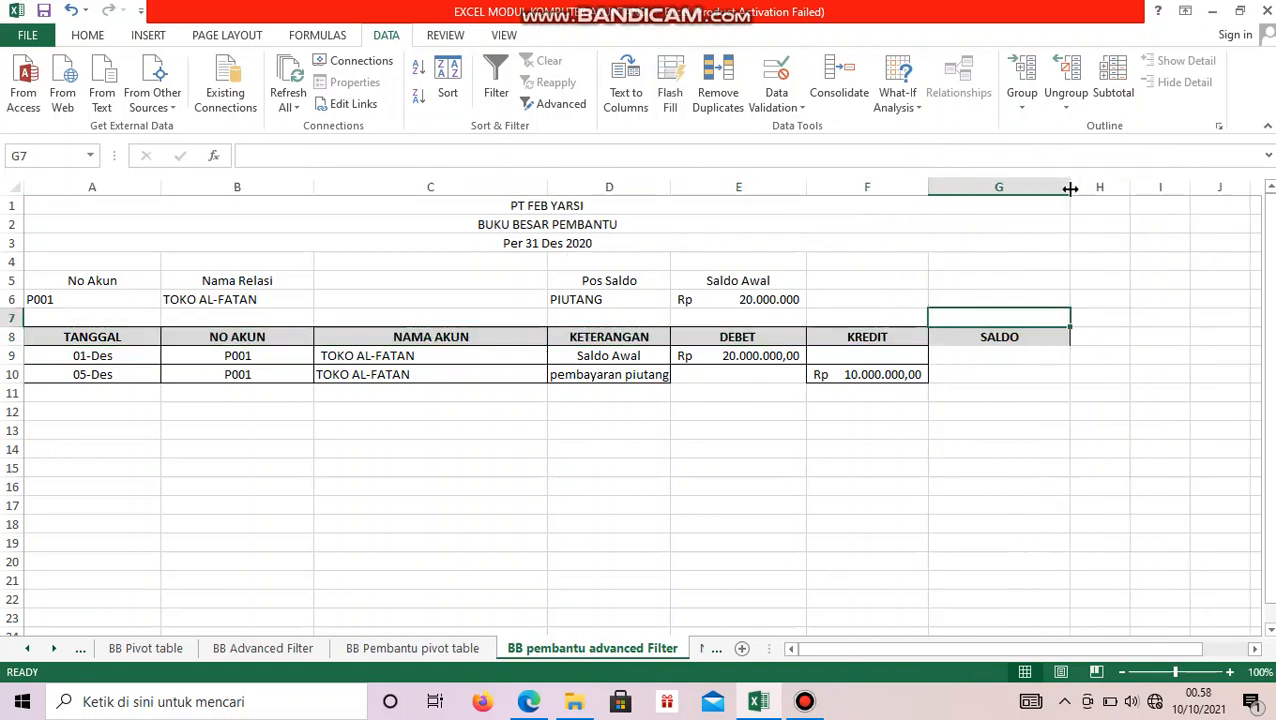
# Enter =E9 in G9 as the opening SALDO
pyautogui.click(1017, 356)
pyautogui.write('=')
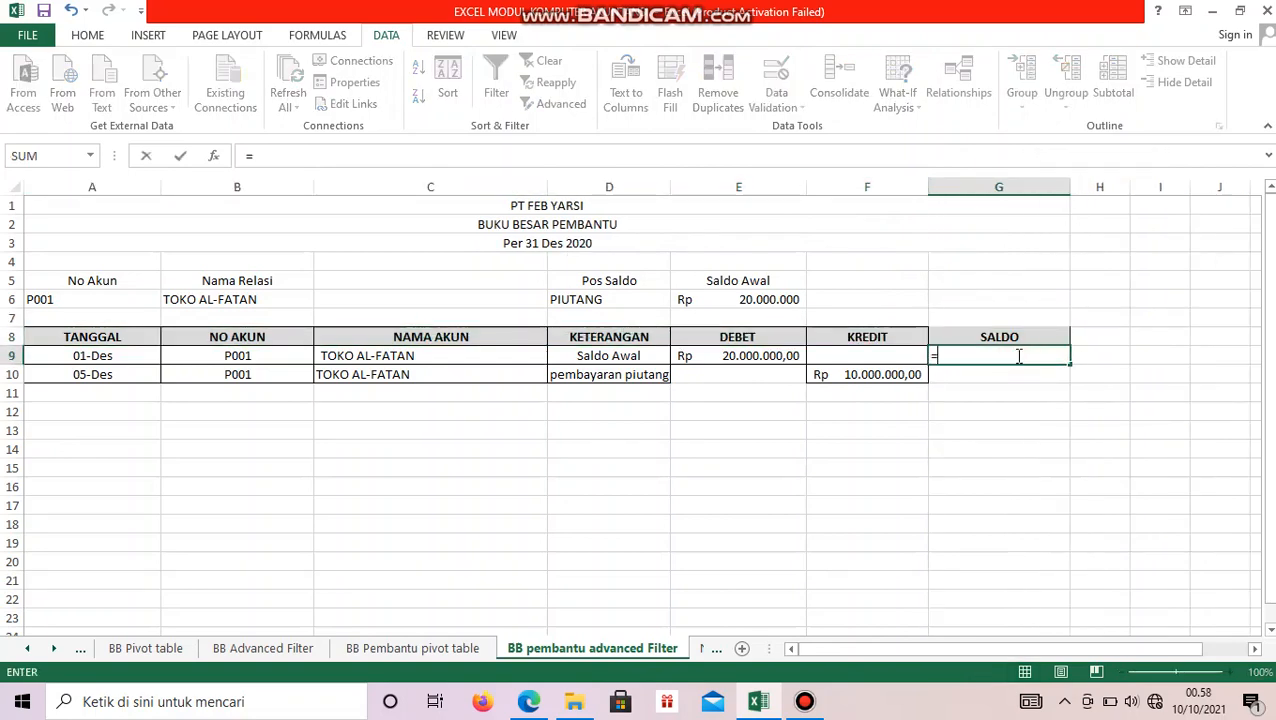
pyautogui.click(790, 356)
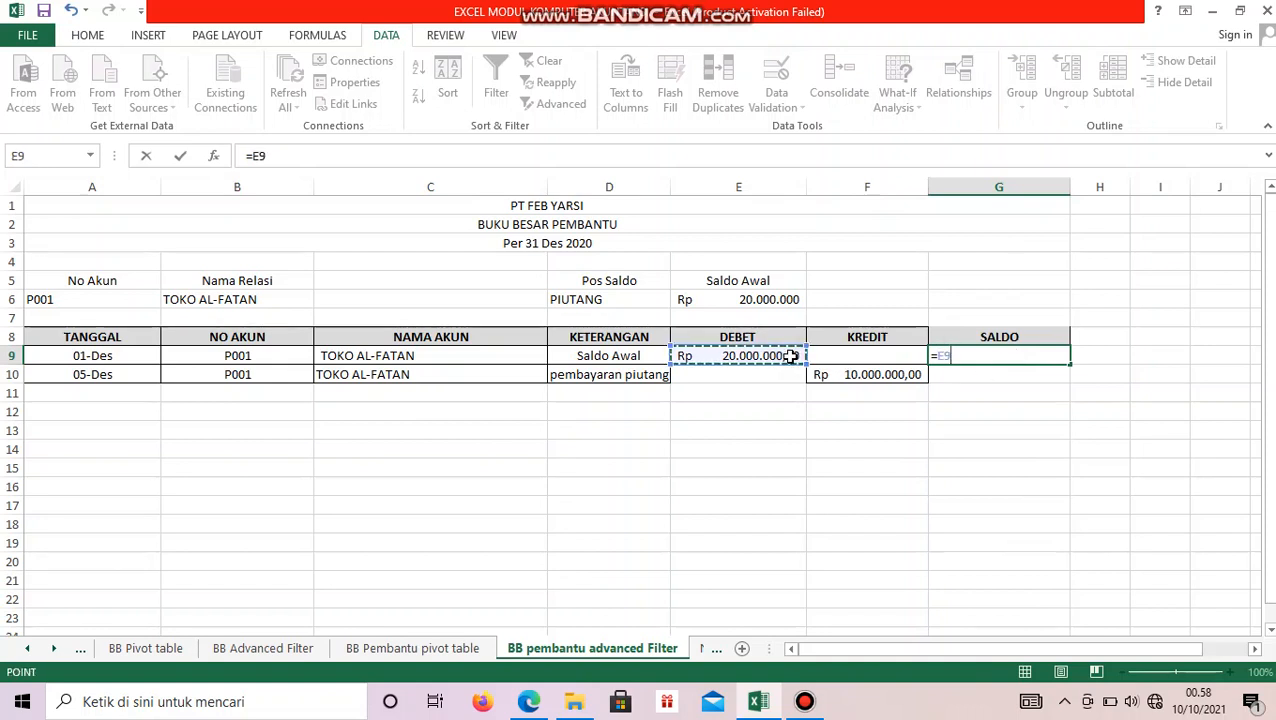
pyautogui.press('Return')
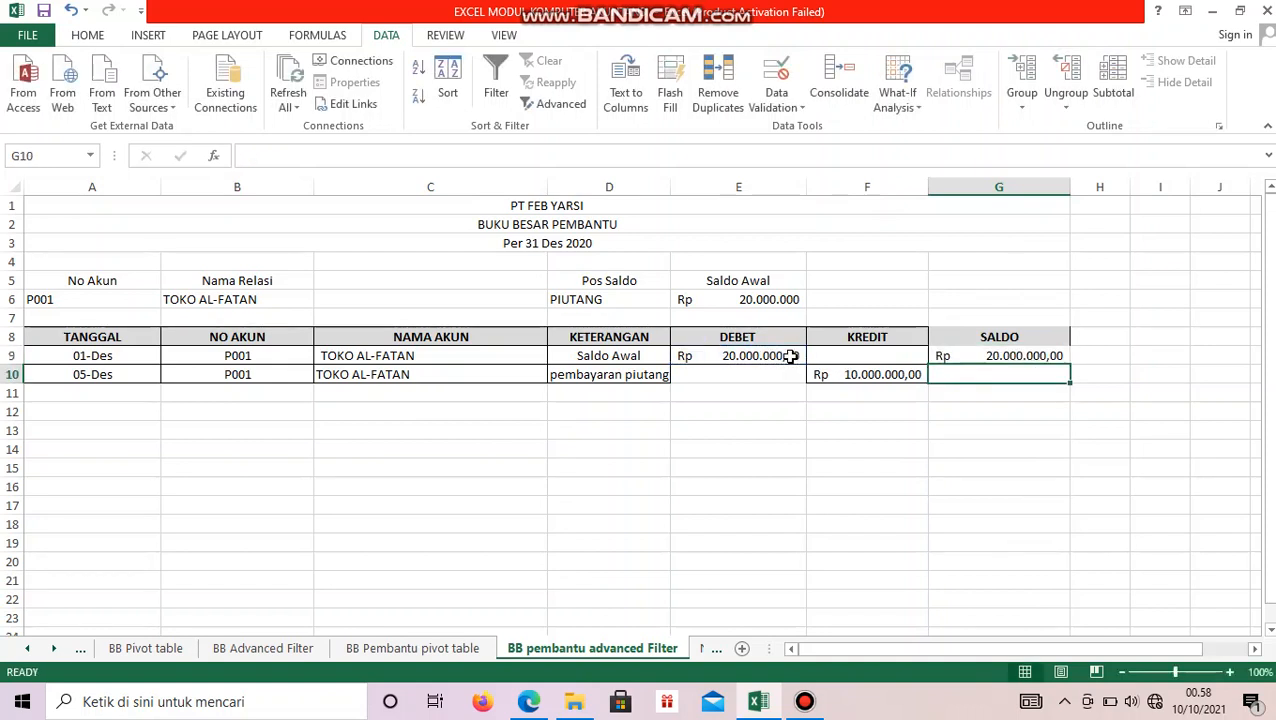
# Enter the running balance formula =G9+E10-F10 in G10
pyautogui.write('=')
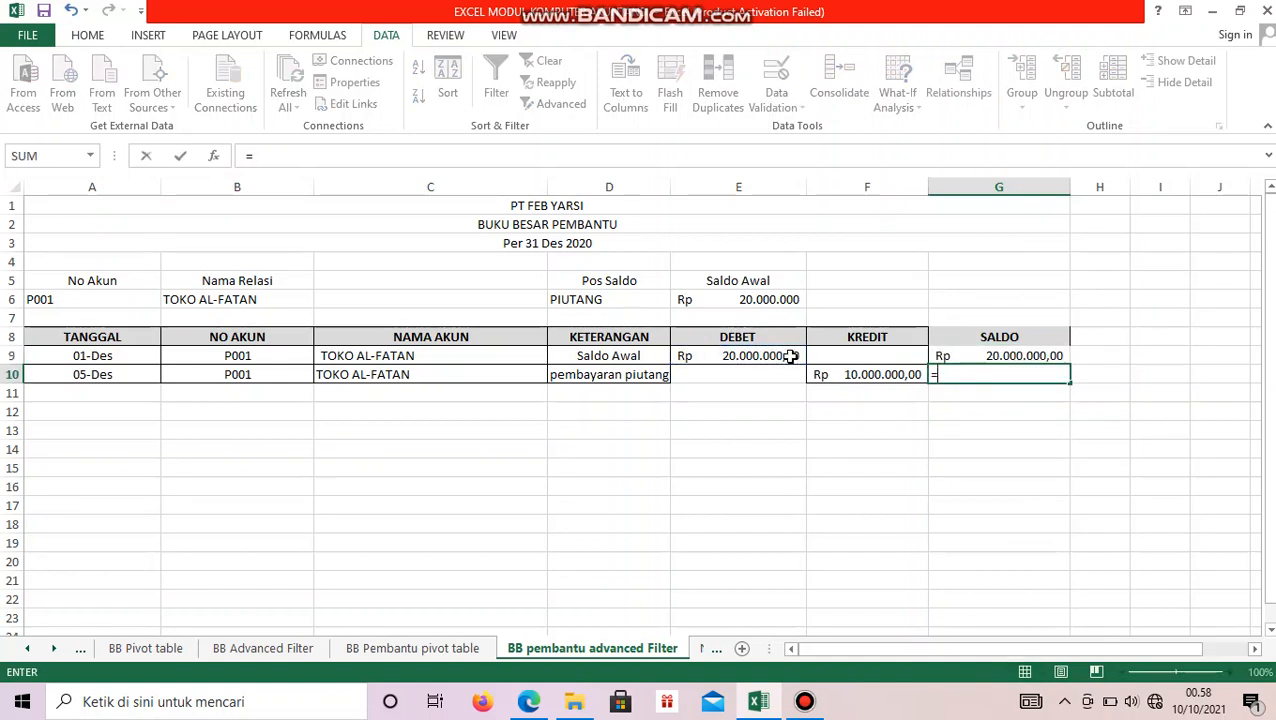
pyautogui.click(1031, 356)
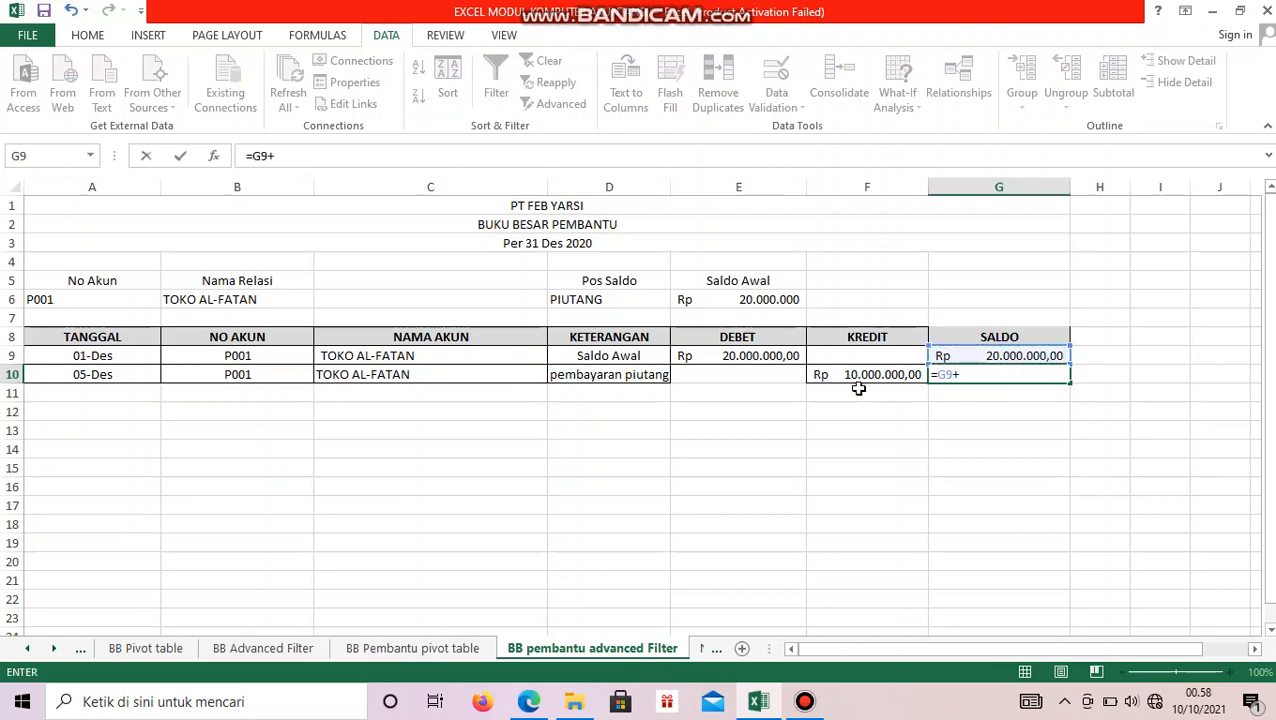
pyautogui.write('+')
pyautogui.click(779, 378)
pyautogui.write('-')
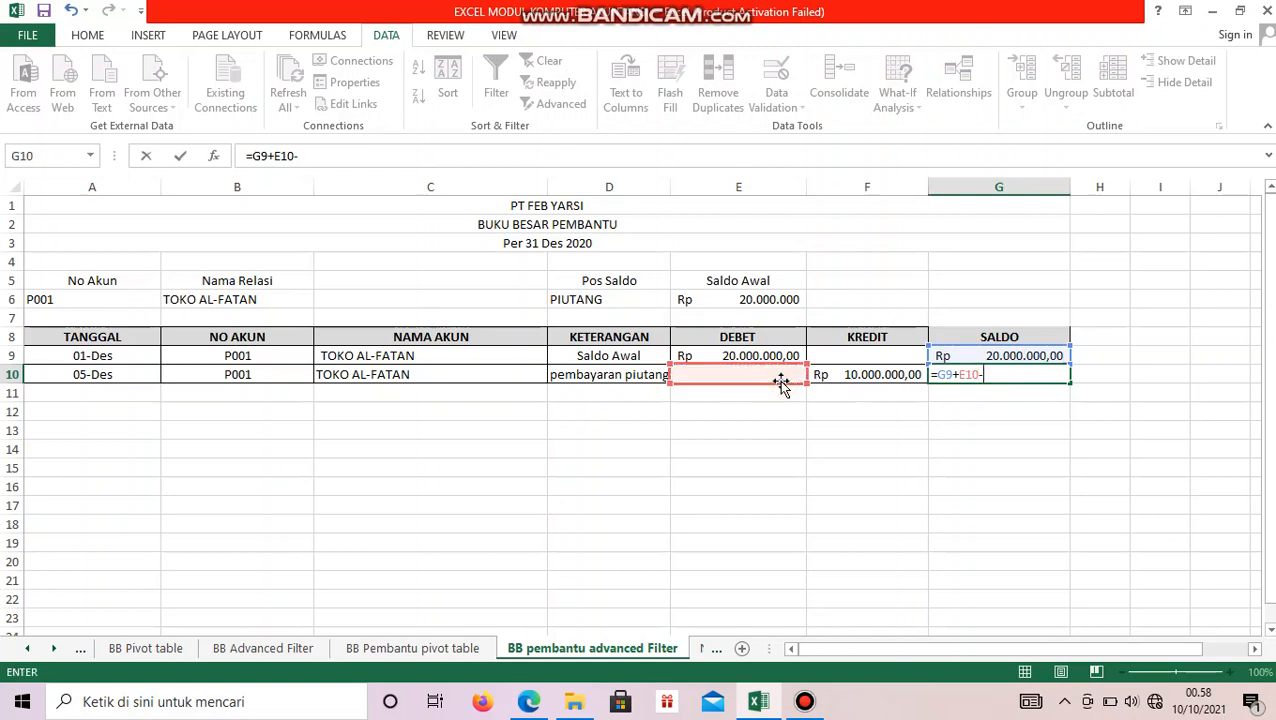
pyautogui.click(828, 374)
pyautogui.press('Return')
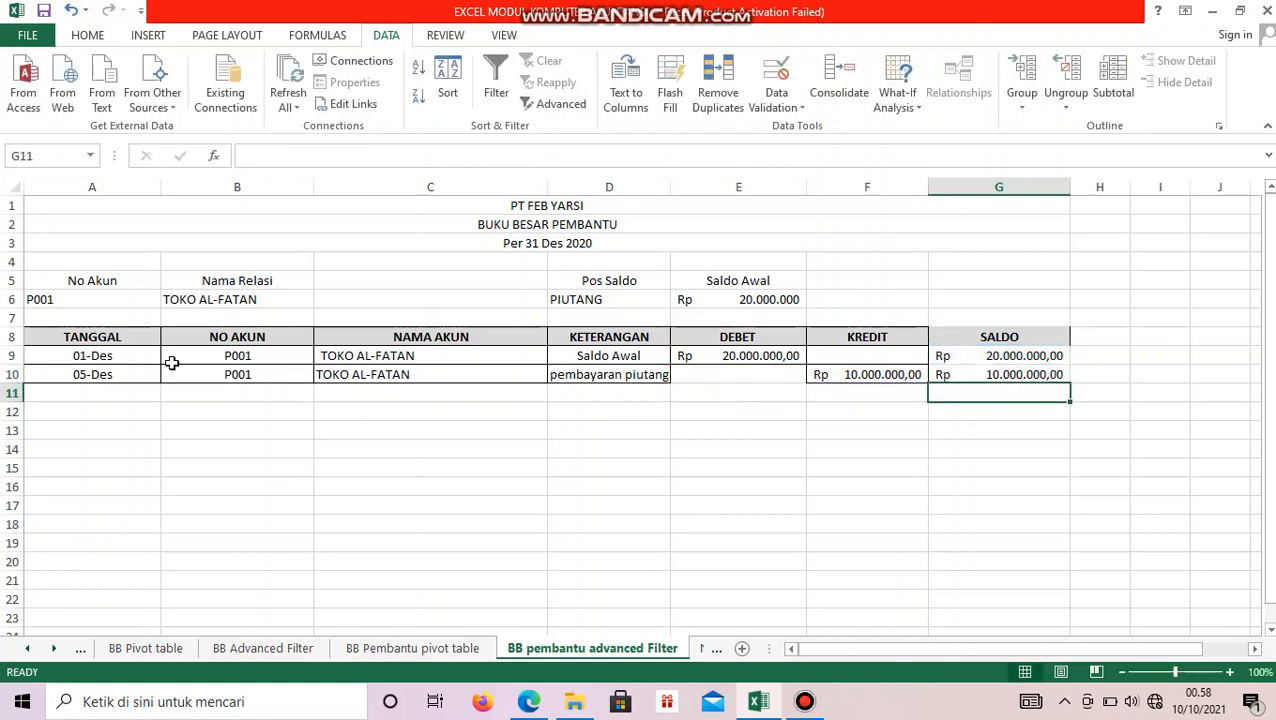
# Apply all borders to the ledger table A8:G10
pyautogui.moveTo(106, 343); pyautogui.dragTo(963, 372)
pyautogui.click(89, 36)
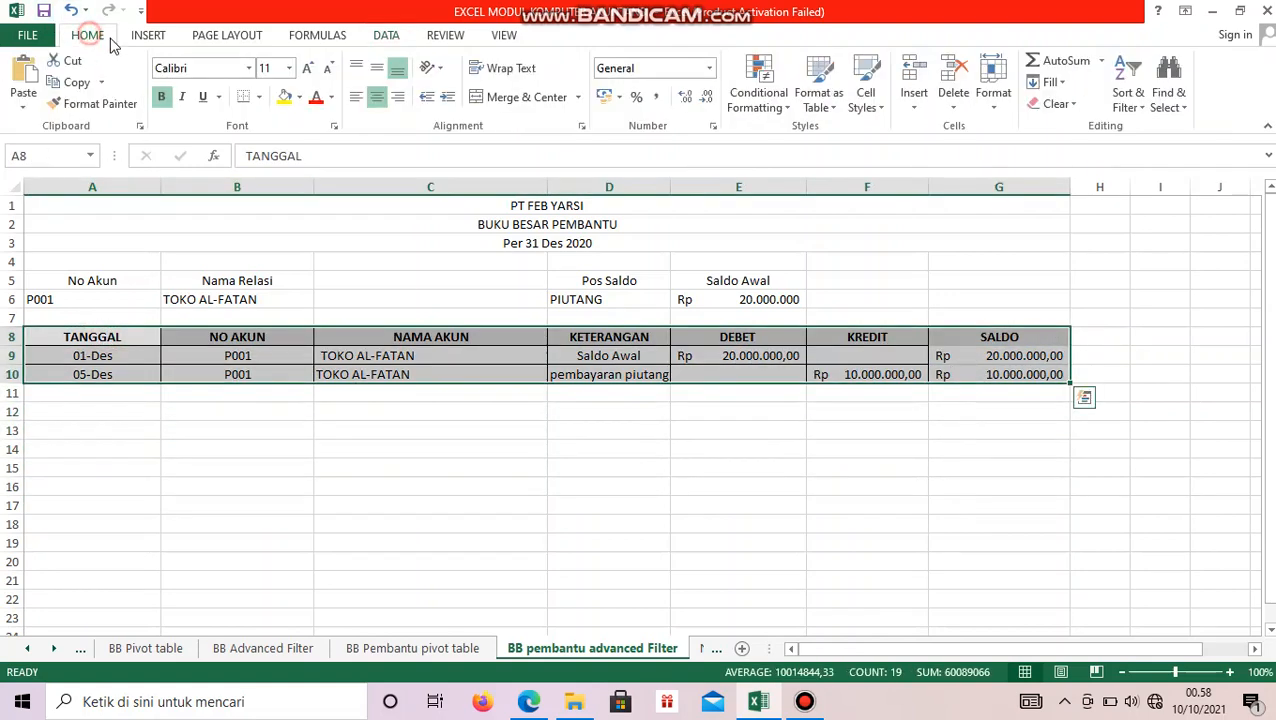
pyautogui.click(258, 97)
pyautogui.click(285, 258)
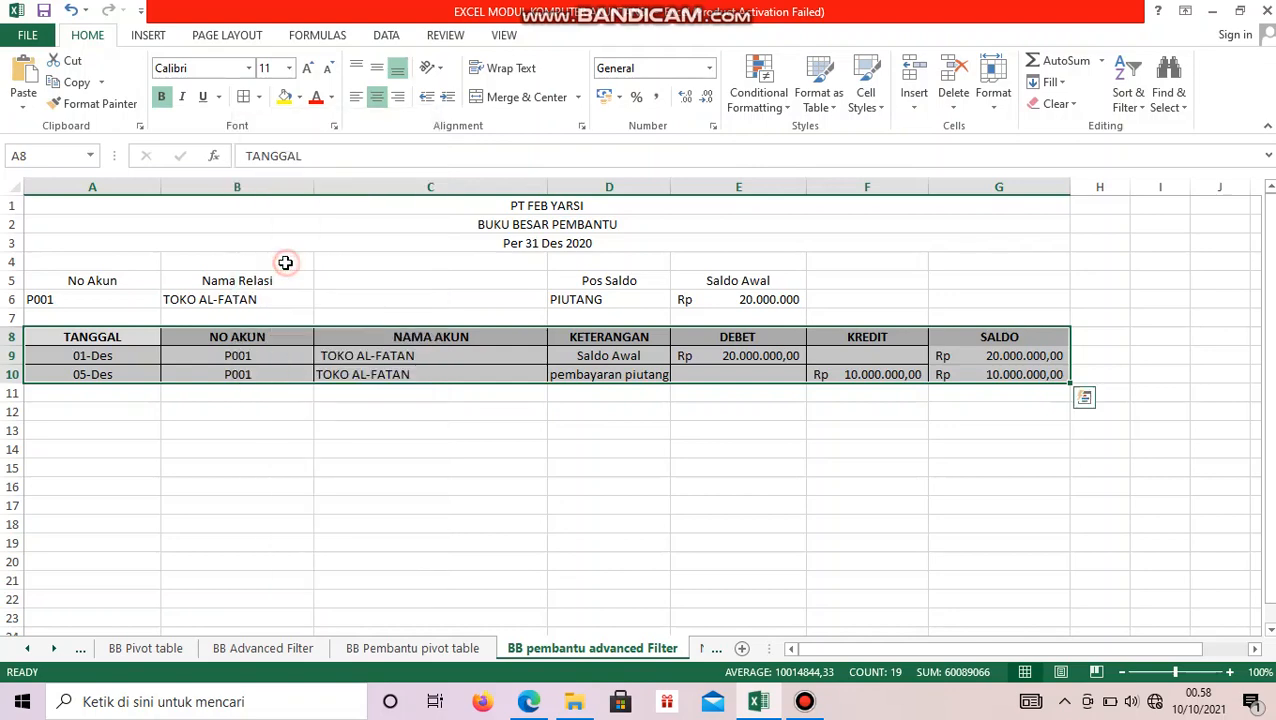
pyautogui.click(616, 442)
# Copy the whole ledger block A5:G10 and paste it starting at A12
pyautogui.moveTo(48, 273); pyautogui.dragTo(977, 369)
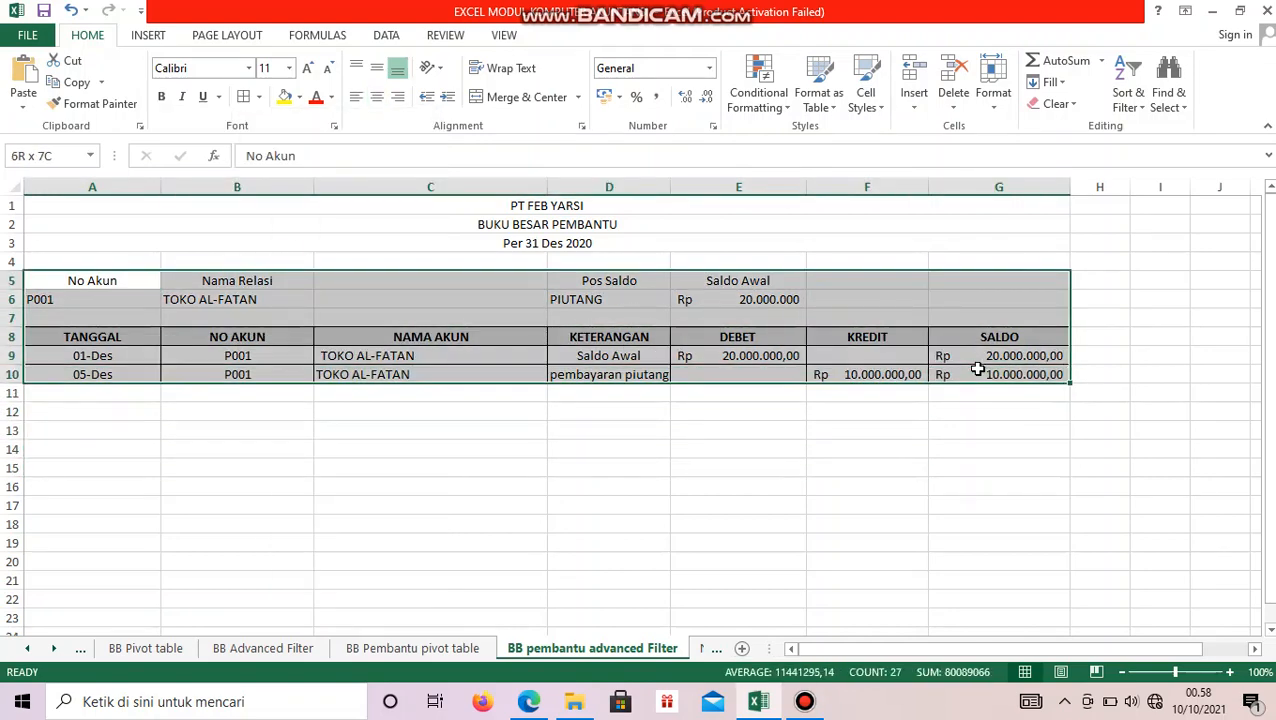
pyautogui.hotkey('ctrl', 'c')
pyautogui.click(128, 410)
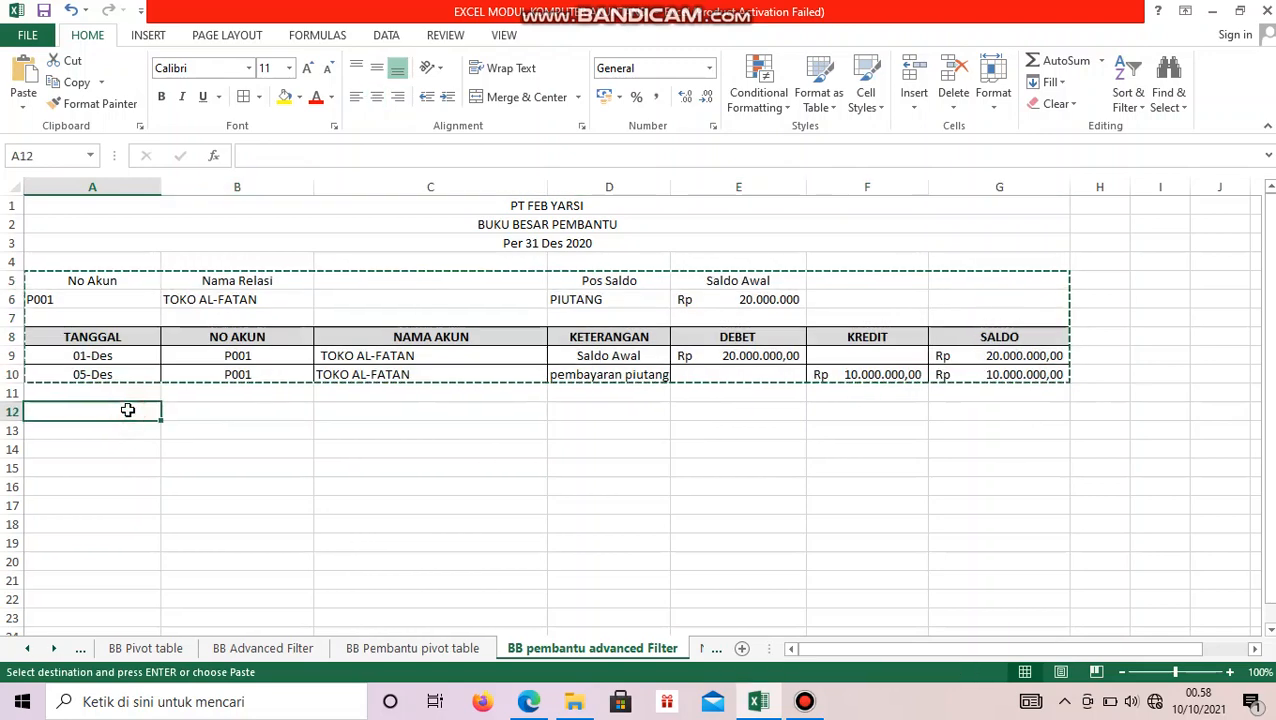
pyautogui.hotkey('ctrl', 'v')
pyautogui.click(276, 504)
# Choose account U002 from the No Akun dropdown list in A13 of the copied ledger block
pyautogui.click(125, 411)
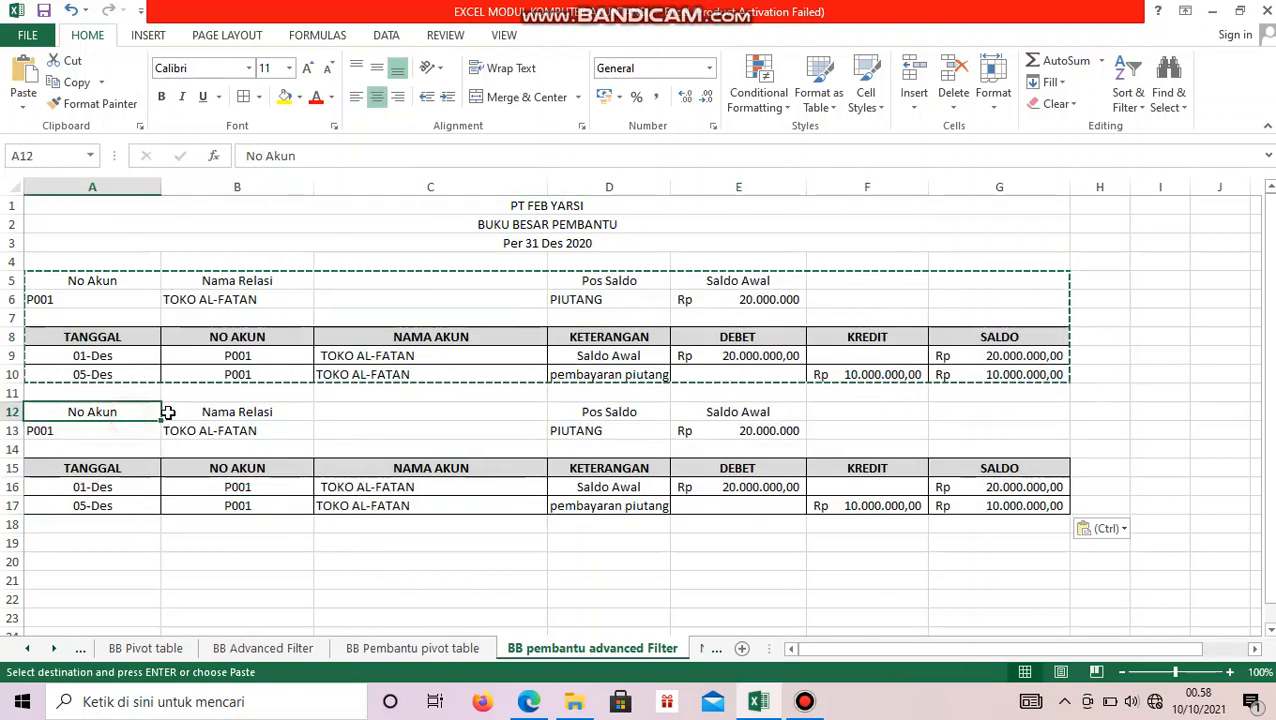
pyautogui.click(227, 413)
pyautogui.click(150, 431)
pyautogui.click(170, 431)
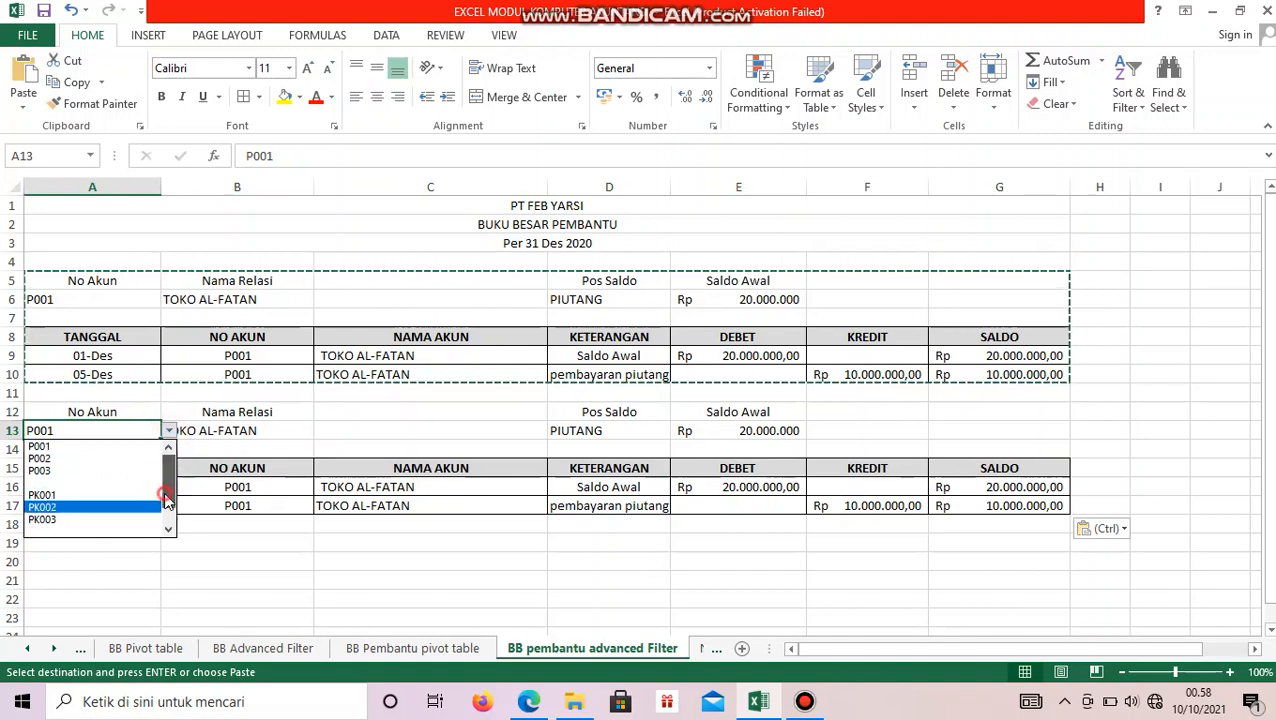
pyautogui.scroll(-3, 95, 500)
pyautogui.click(40, 528)
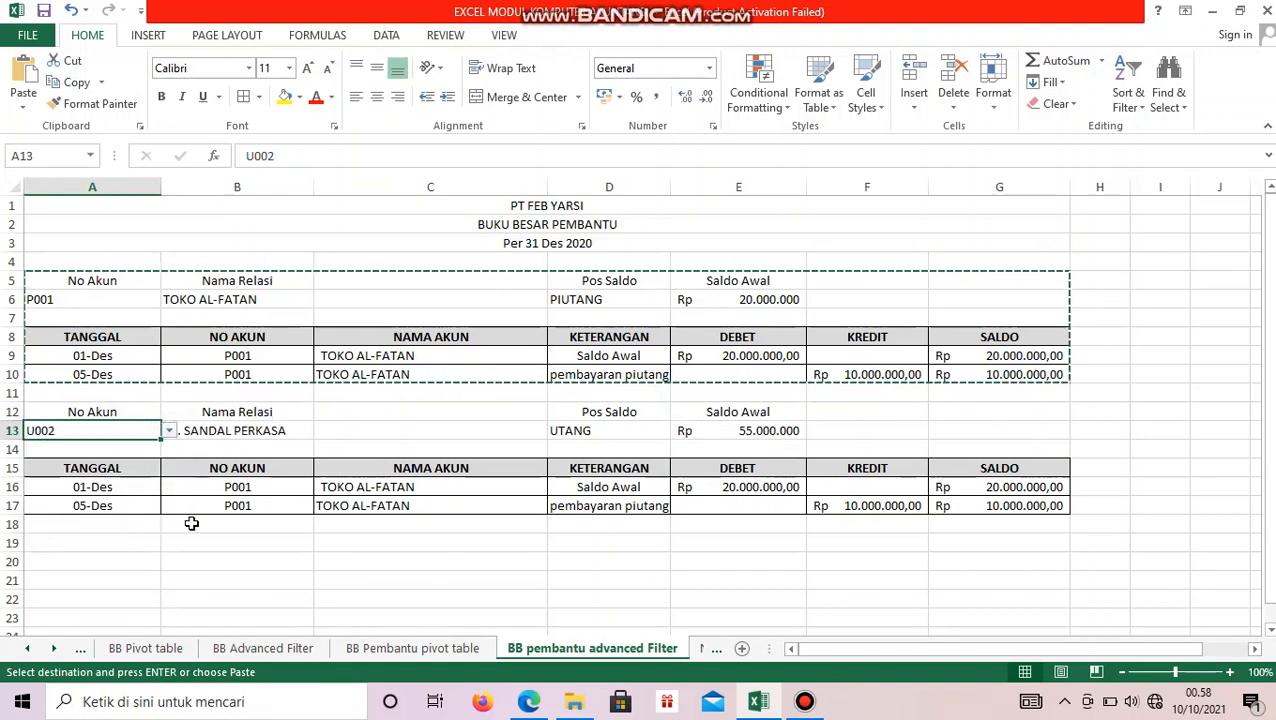
pyautogui.click(262, 506)
pyautogui.click(409, 487)
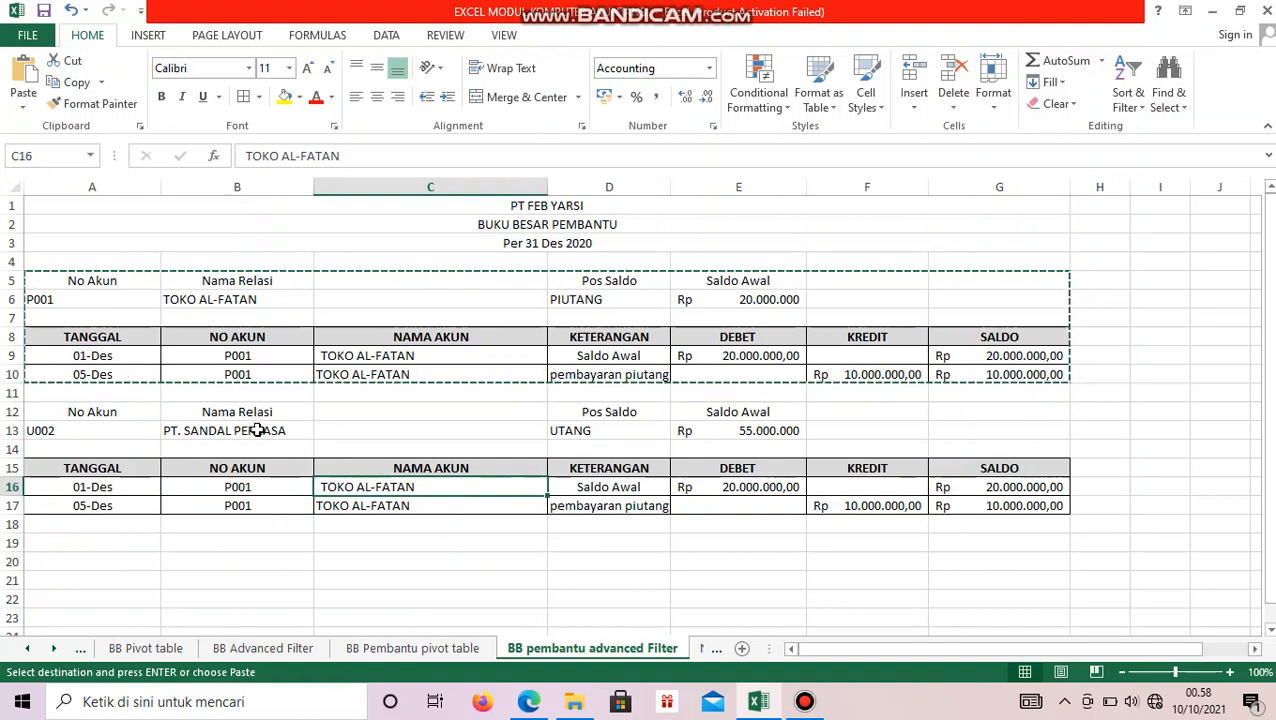
pyautogui.click(886, 428)
pyautogui.click(63, 490)
pyautogui.click(70, 503)
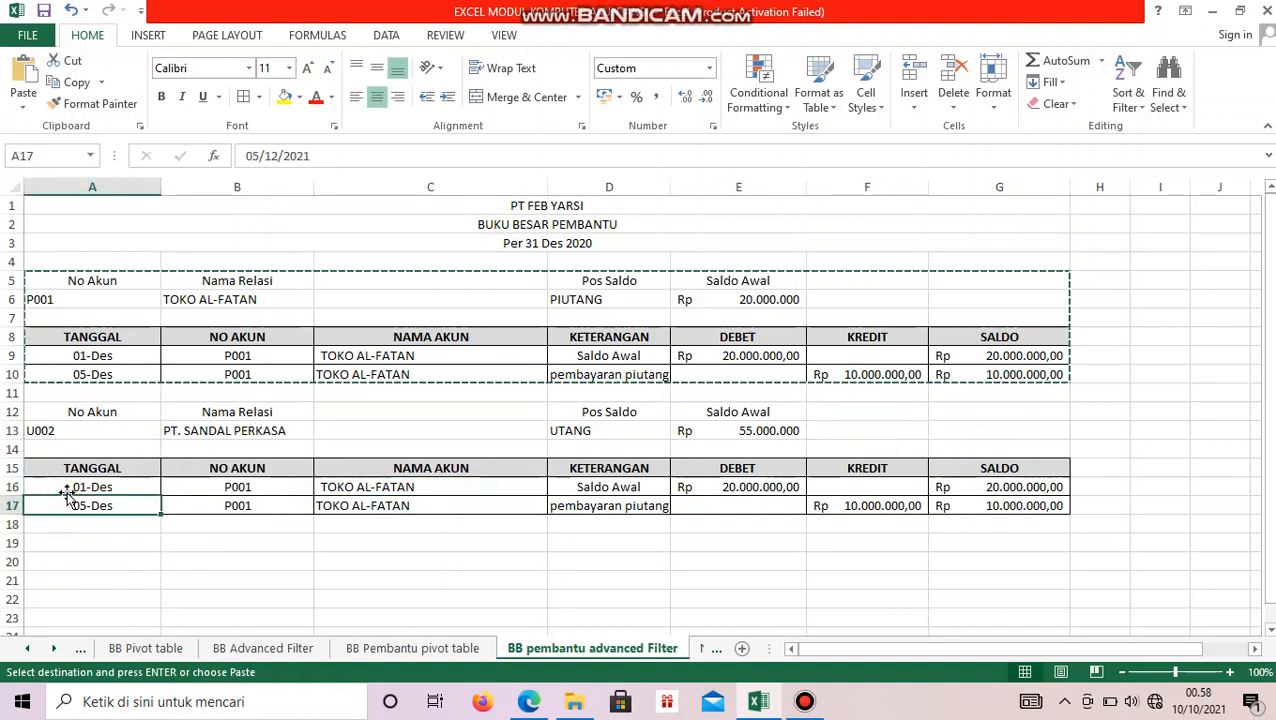
pyautogui.click(54, 487)
pyautogui.doubleClick(54, 487)
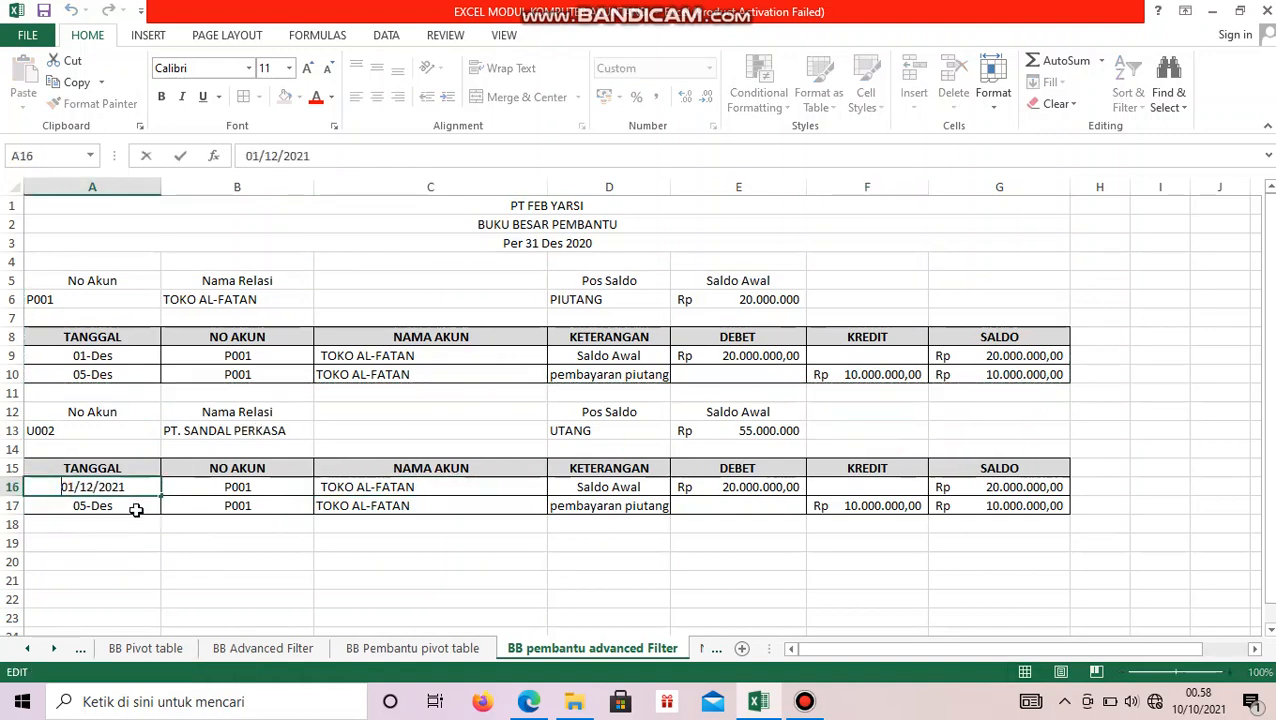
pyautogui.press('Return')
pyautogui.click(233, 541)
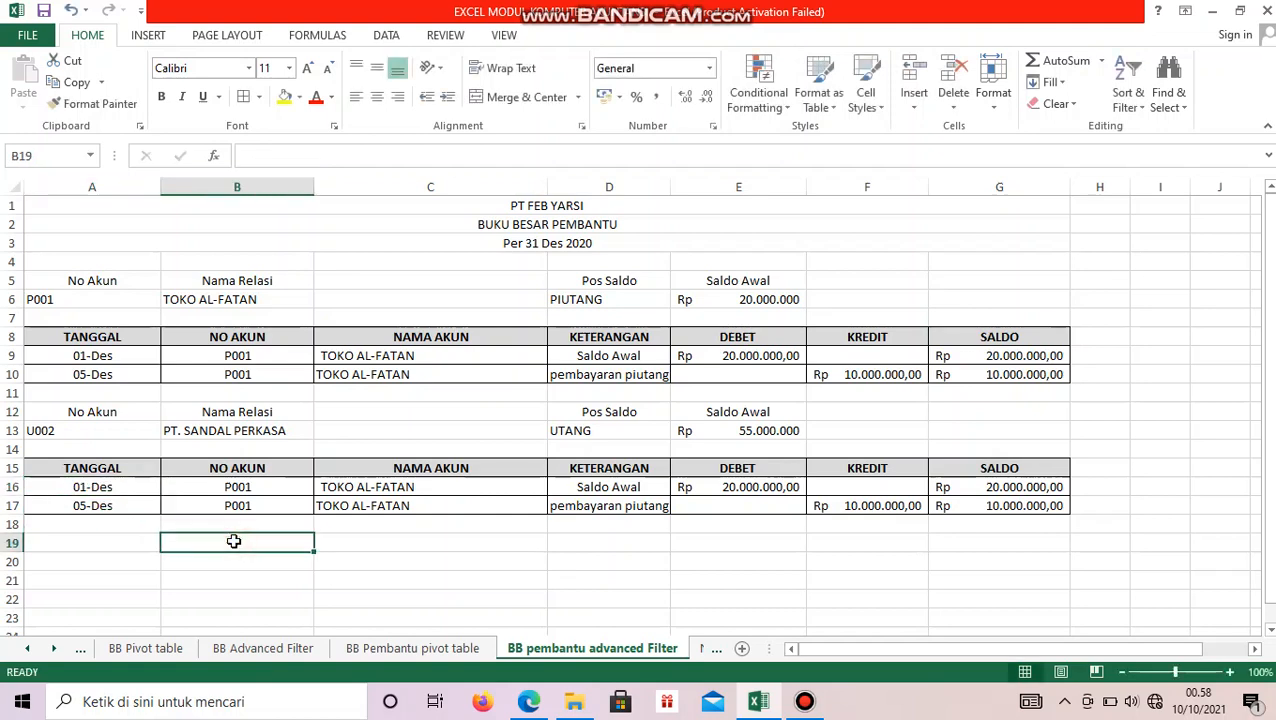
# Undo the full ledger block paste and instead copy only the account details and table header A5:G8 to A12
pyautogui.hotkey('ctrl', 'z')
pyautogui.hotkey('ctrl', 'z')
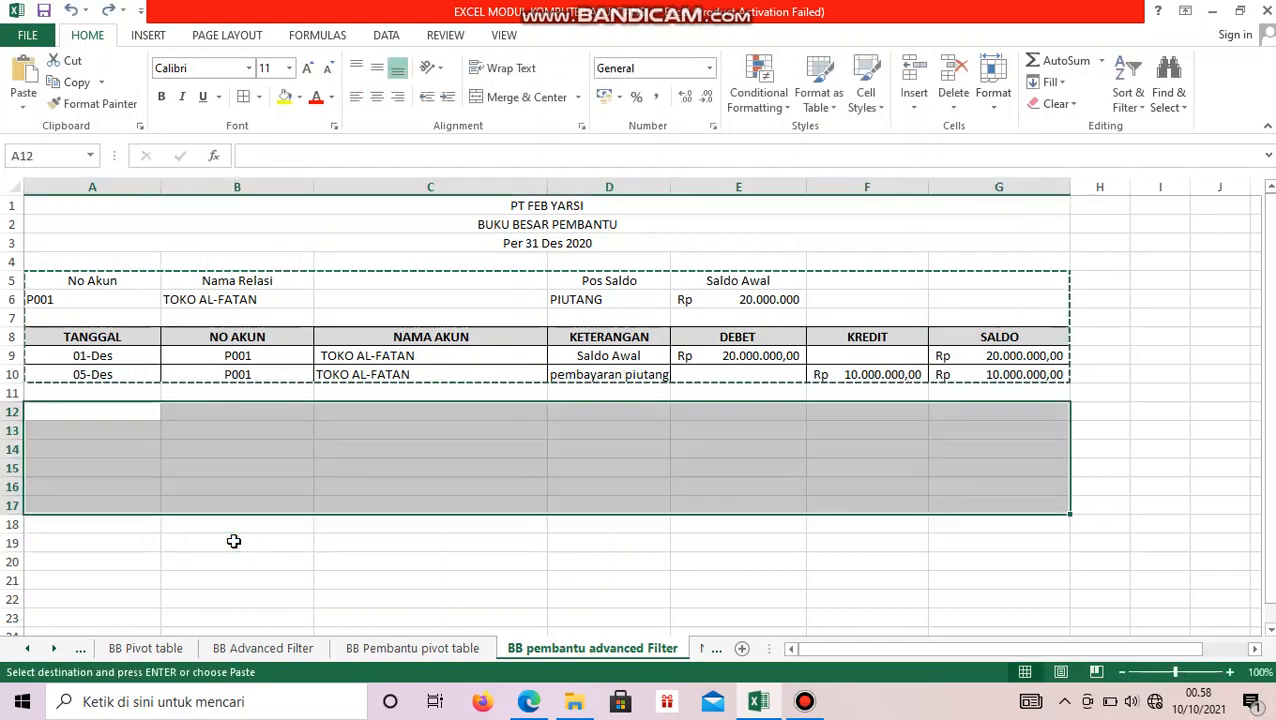
pyautogui.moveTo(90, 280); pyautogui.dragTo(1014, 322)
pyautogui.hotkey('ctrl', 'q')
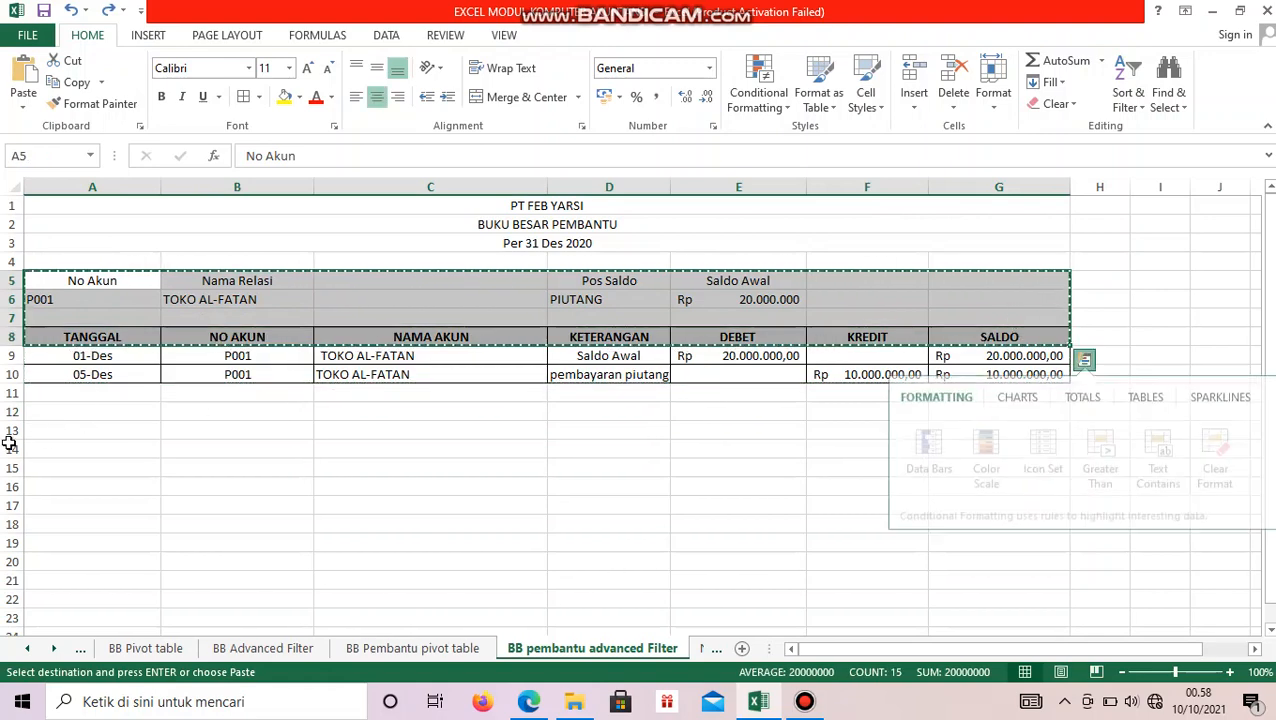
pyautogui.click(85, 418)
pyautogui.hotkey('ctrl', 'v')
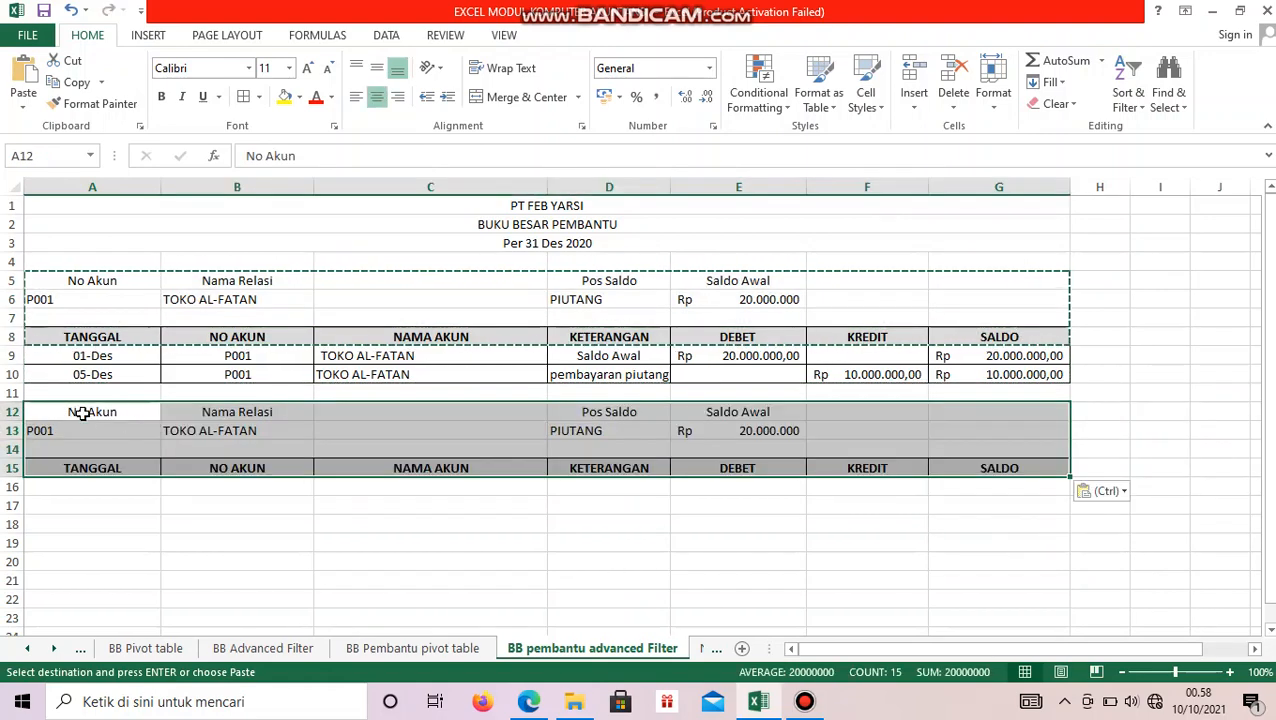
# Choose account U002 as the No Akun in A13 of the second ledger block
pyautogui.click(155, 432)
pyautogui.click(169, 430)
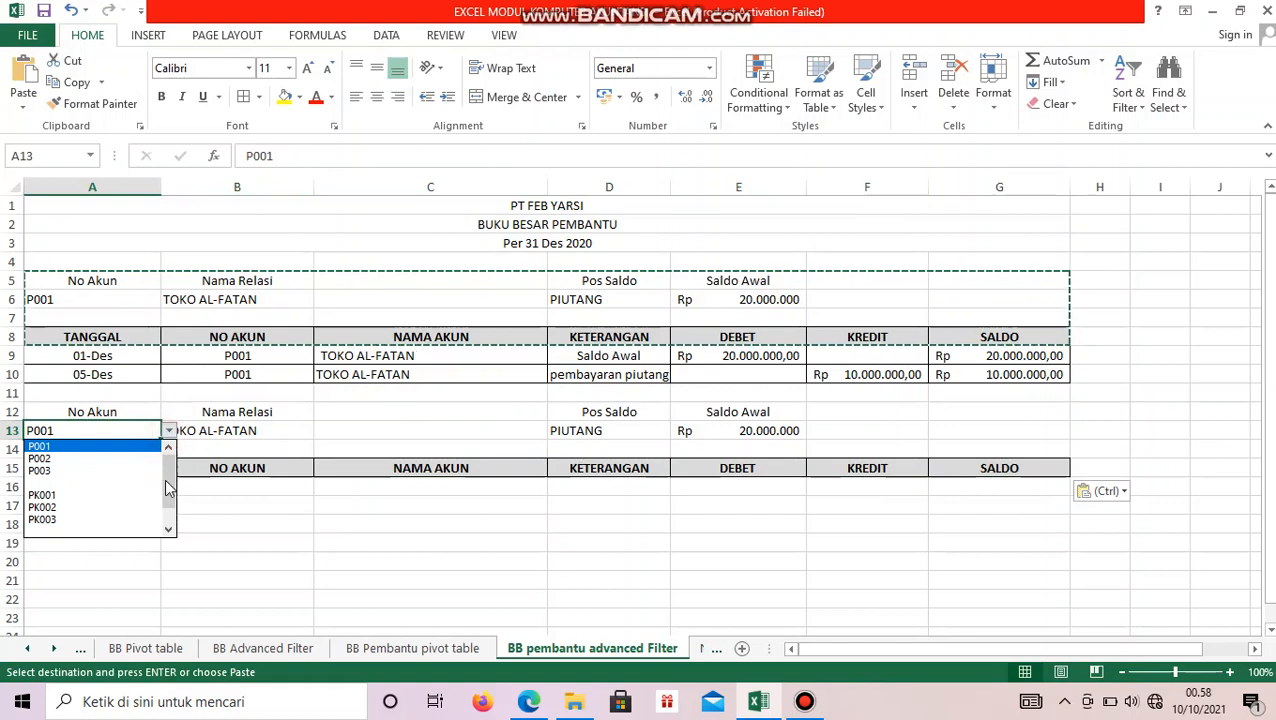
pyautogui.click(826, 707)
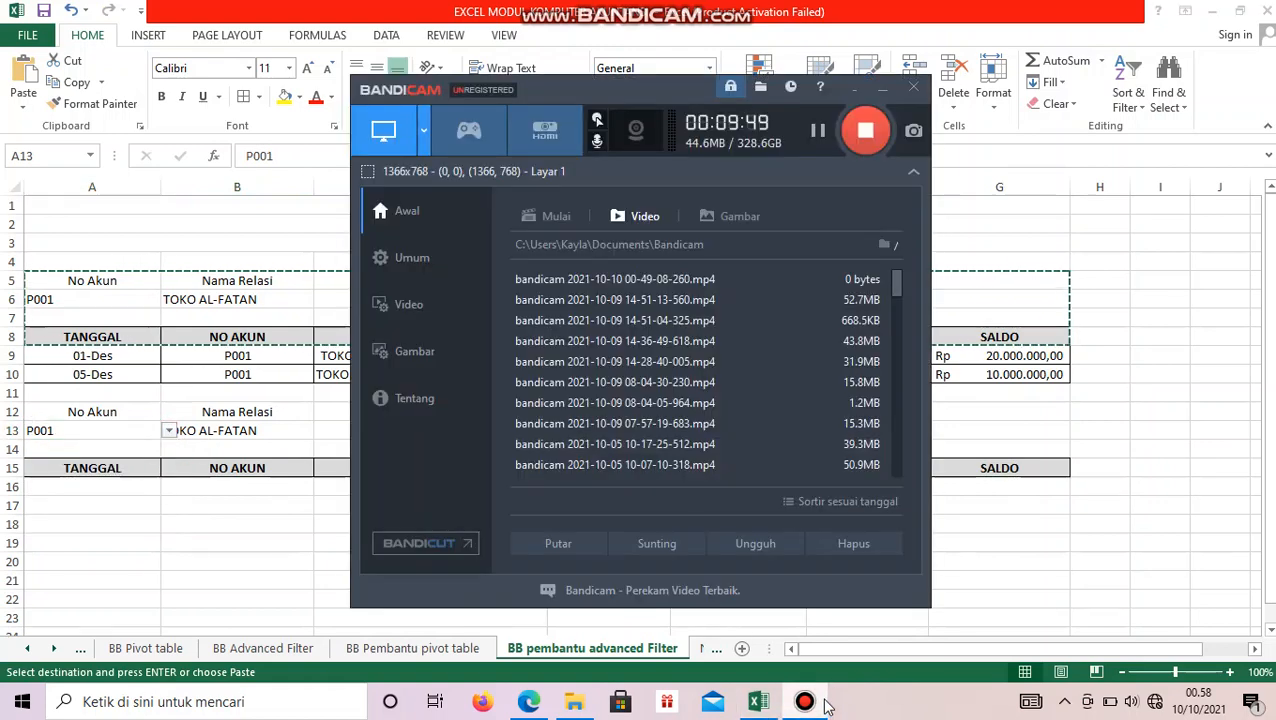
pyautogui.click(258, 573)
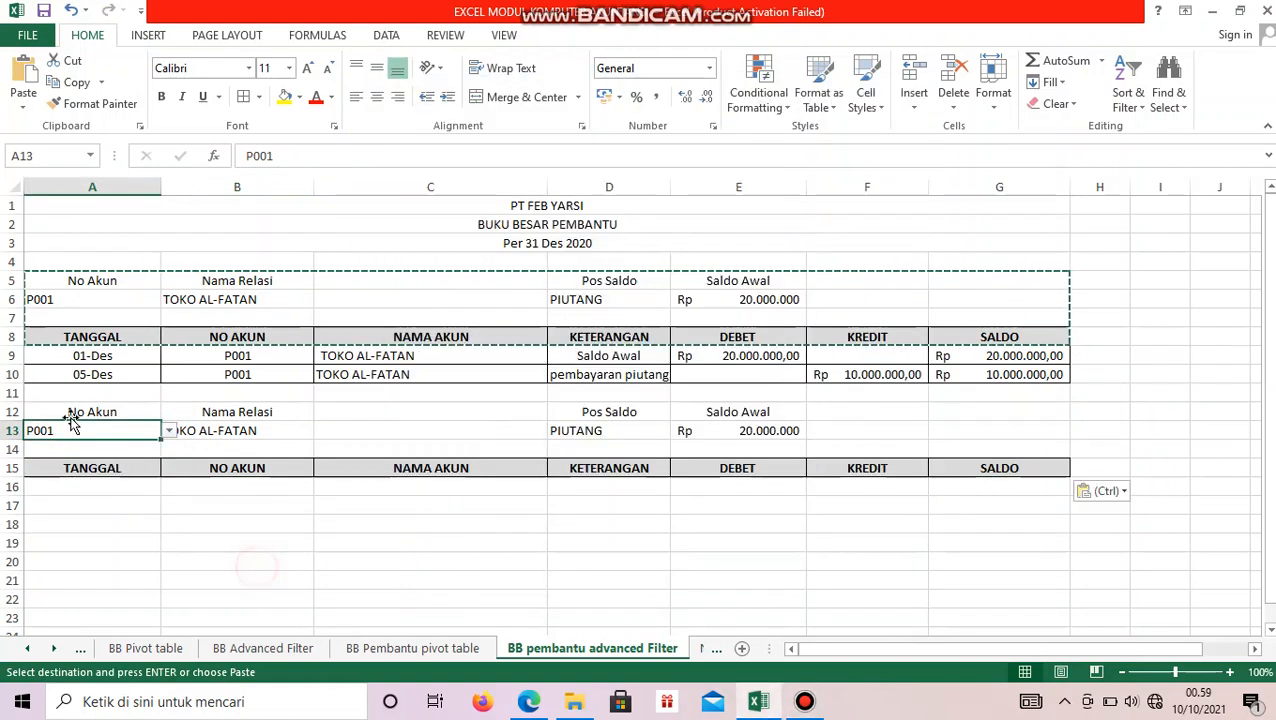
pyautogui.click(170, 433)
pyautogui.scroll(-2, 70, 525)
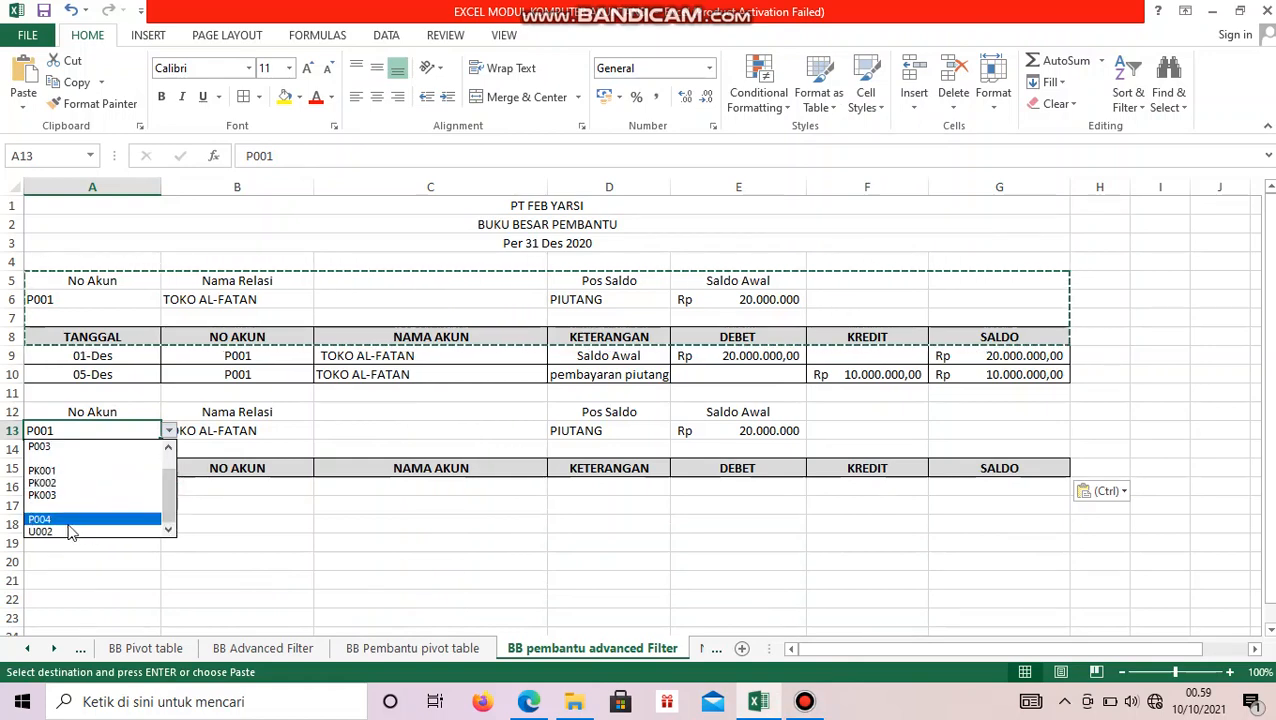
pyautogui.click(65, 531)
# Start an Advanced Filter with the header cells A15:F15 selected and set it to copy to another location
pyautogui.moveTo(58, 473); pyautogui.dragTo(867, 468)
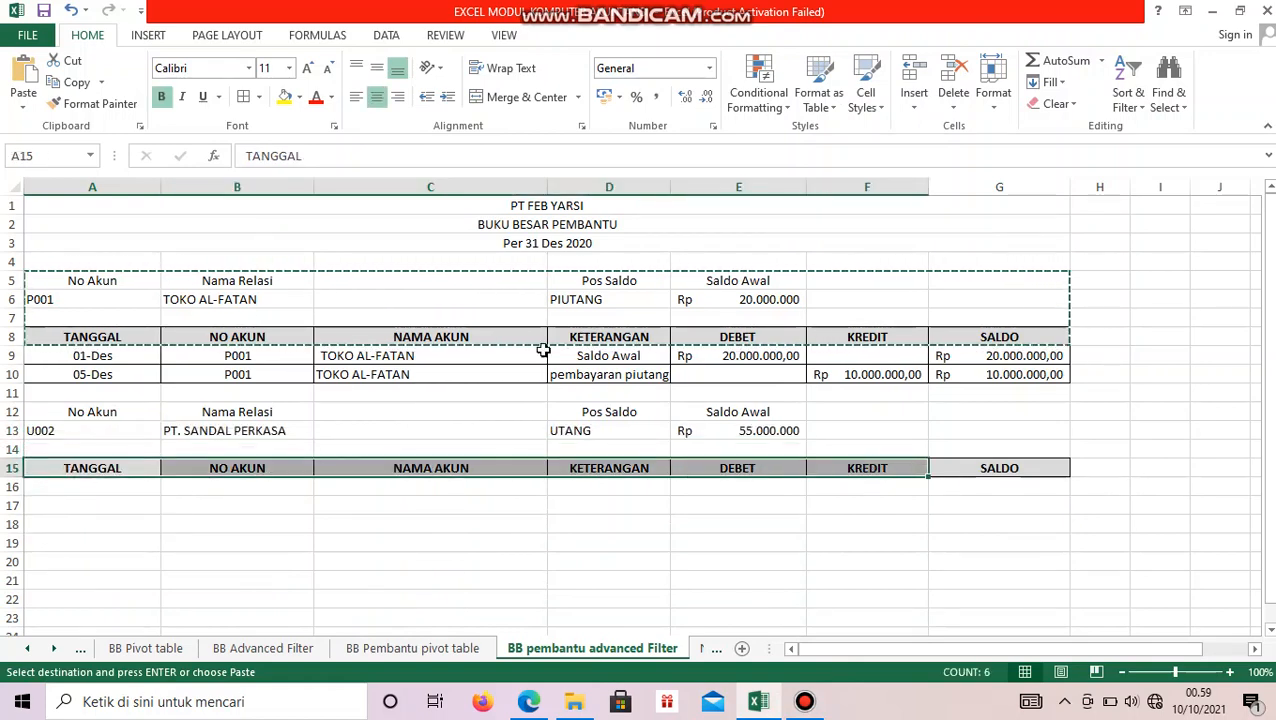
pyautogui.click(317, 35)
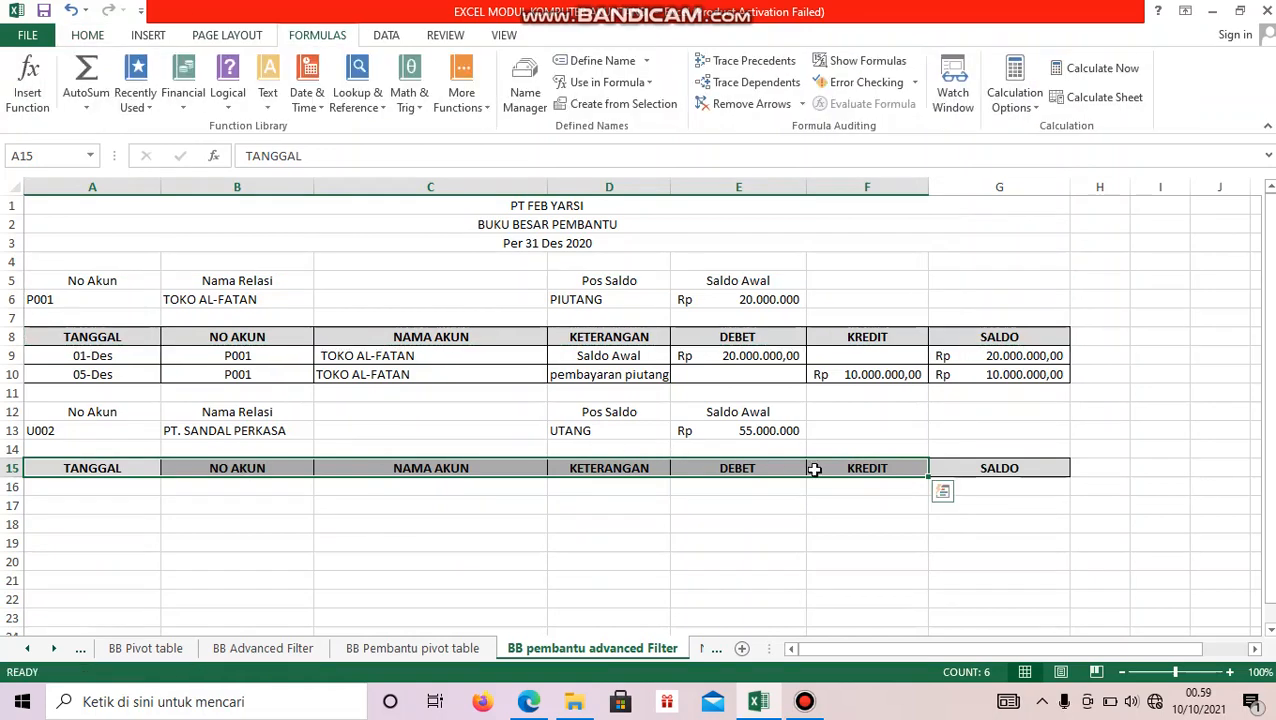
pyautogui.click(383, 40)
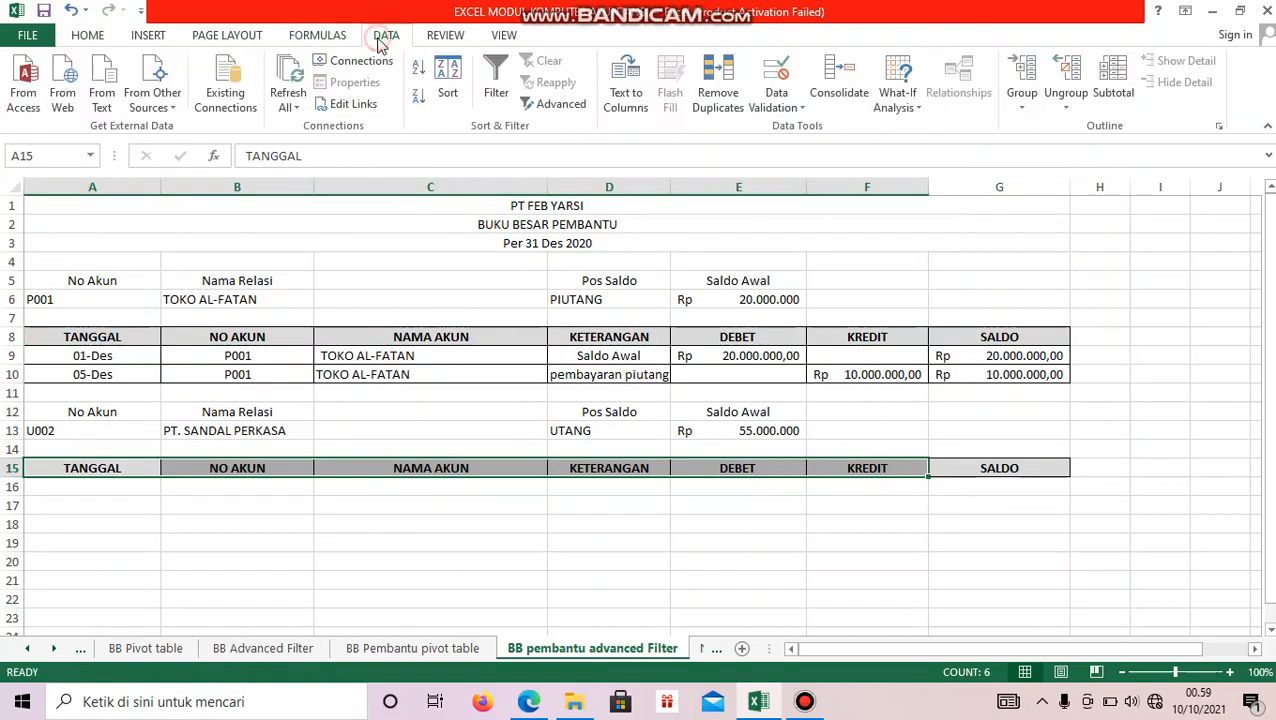
pyautogui.click(545, 104)
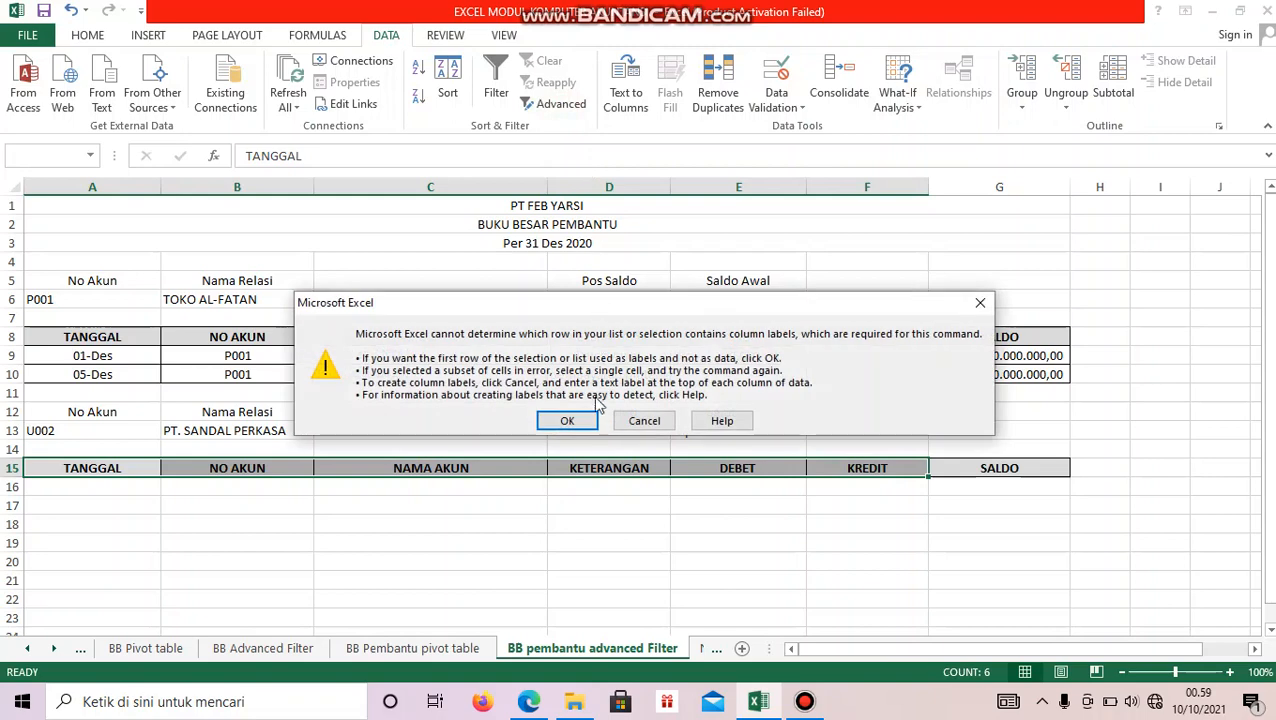
pyautogui.click(567, 421)
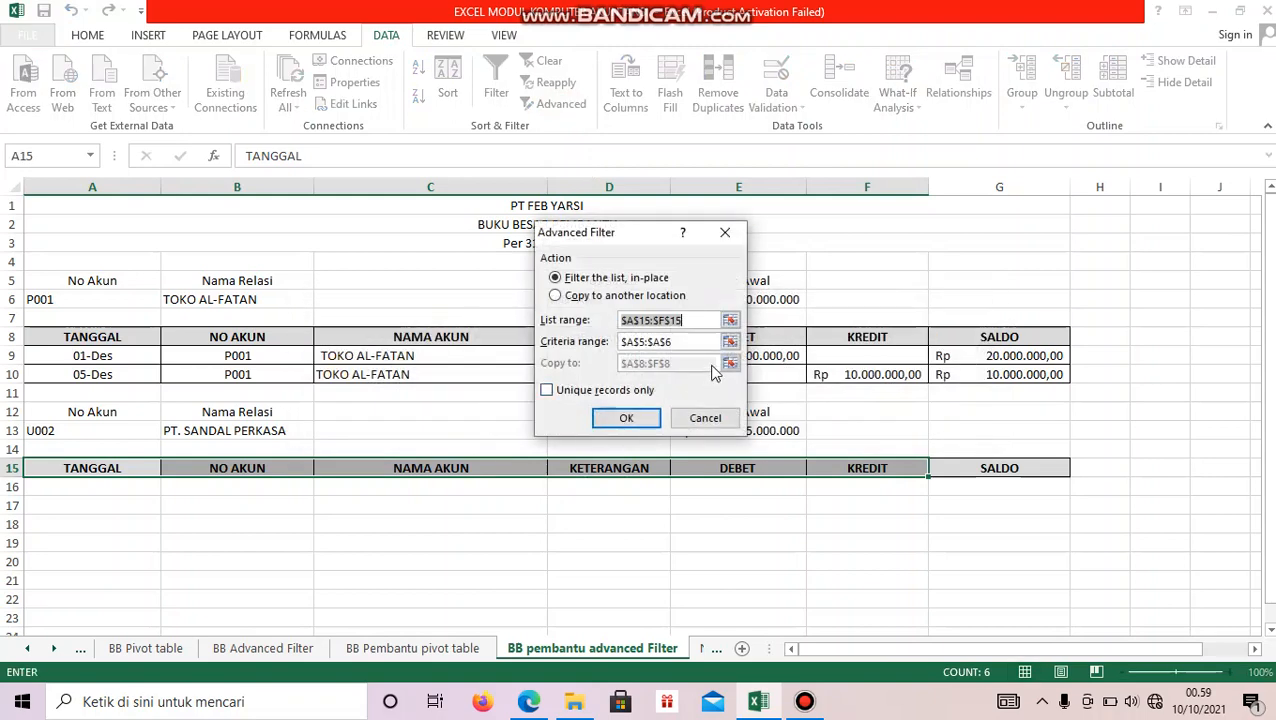
pyautogui.click(598, 299)
# Set the filter's list range to A5:F67 on the Jurnal Umum sheet
pyautogui.click(730, 320)
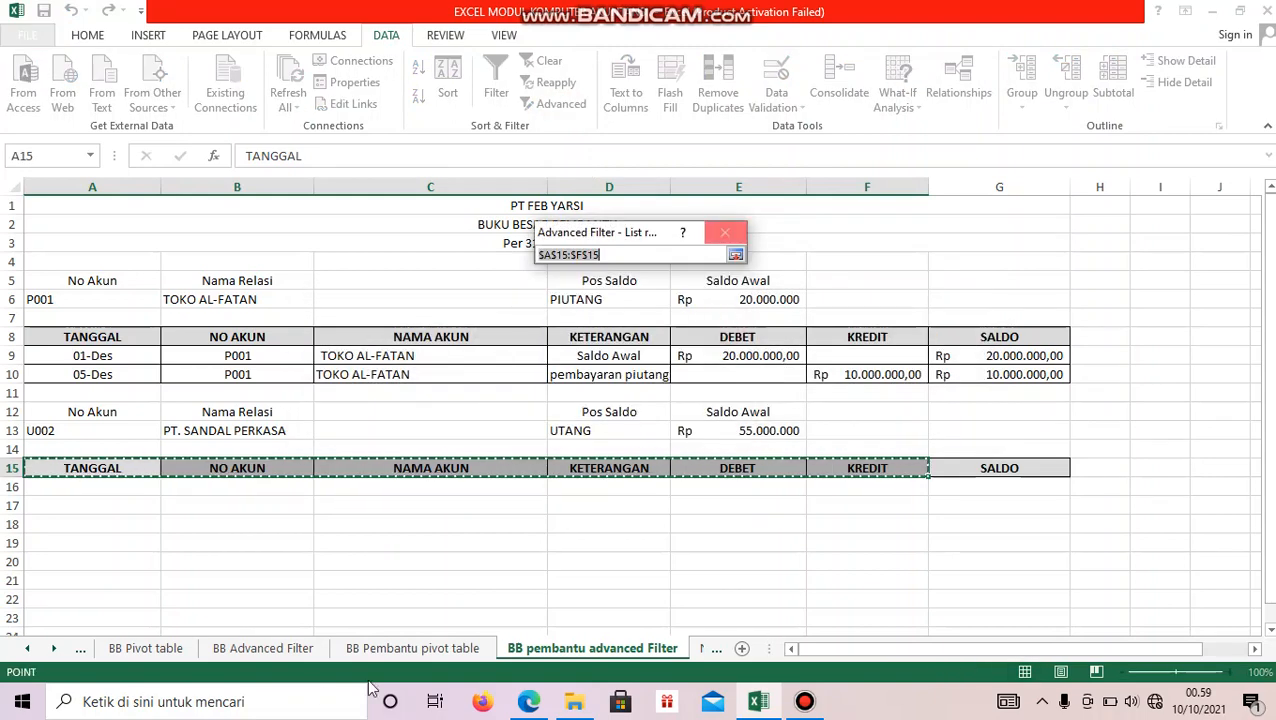
pyautogui.click(27, 648)
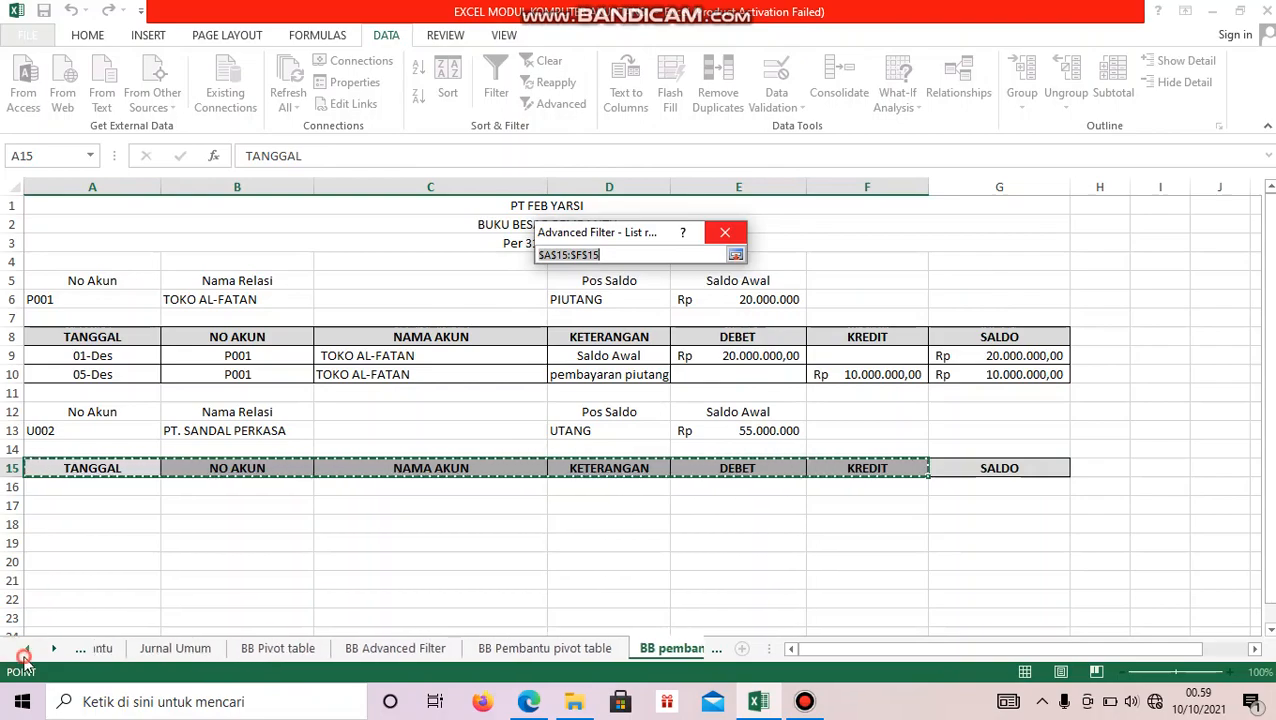
pyautogui.click(27, 648)
pyautogui.click(230, 648)
pyautogui.scroll(15, 128, 262)
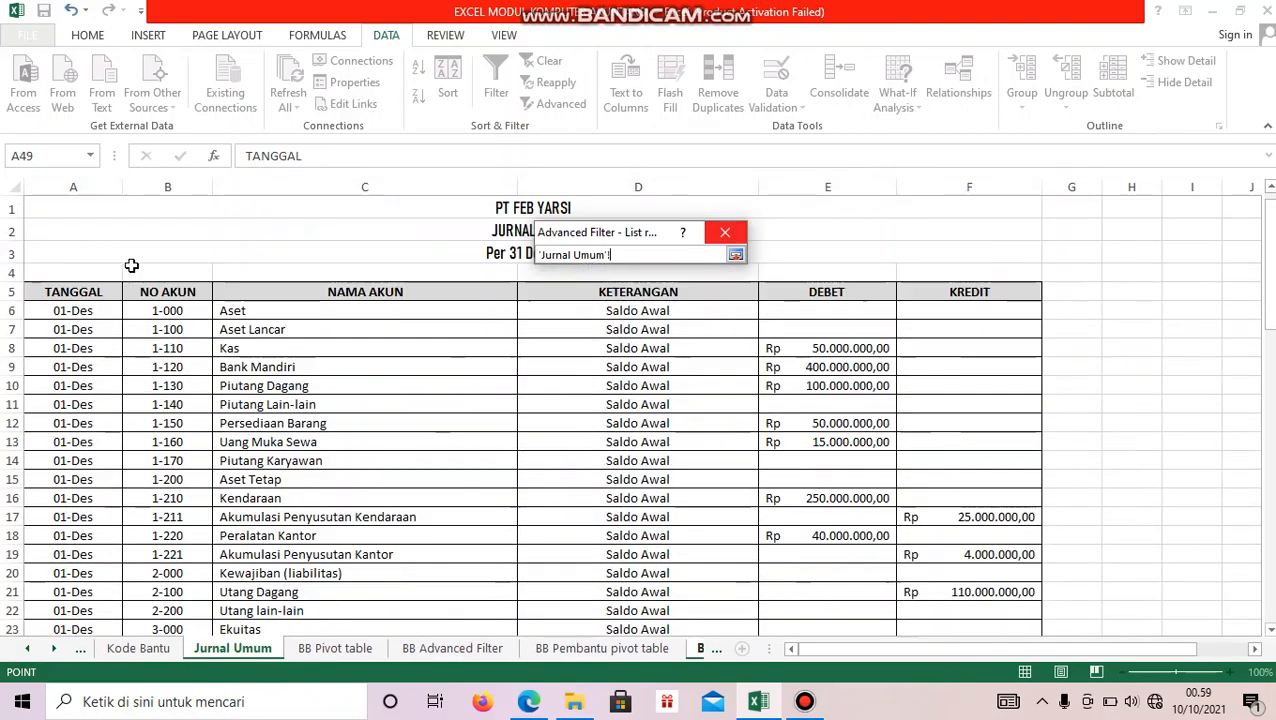
pyautogui.click(73, 289)
pyautogui.moveTo(73, 289); pyautogui.dragTo(937, 598)
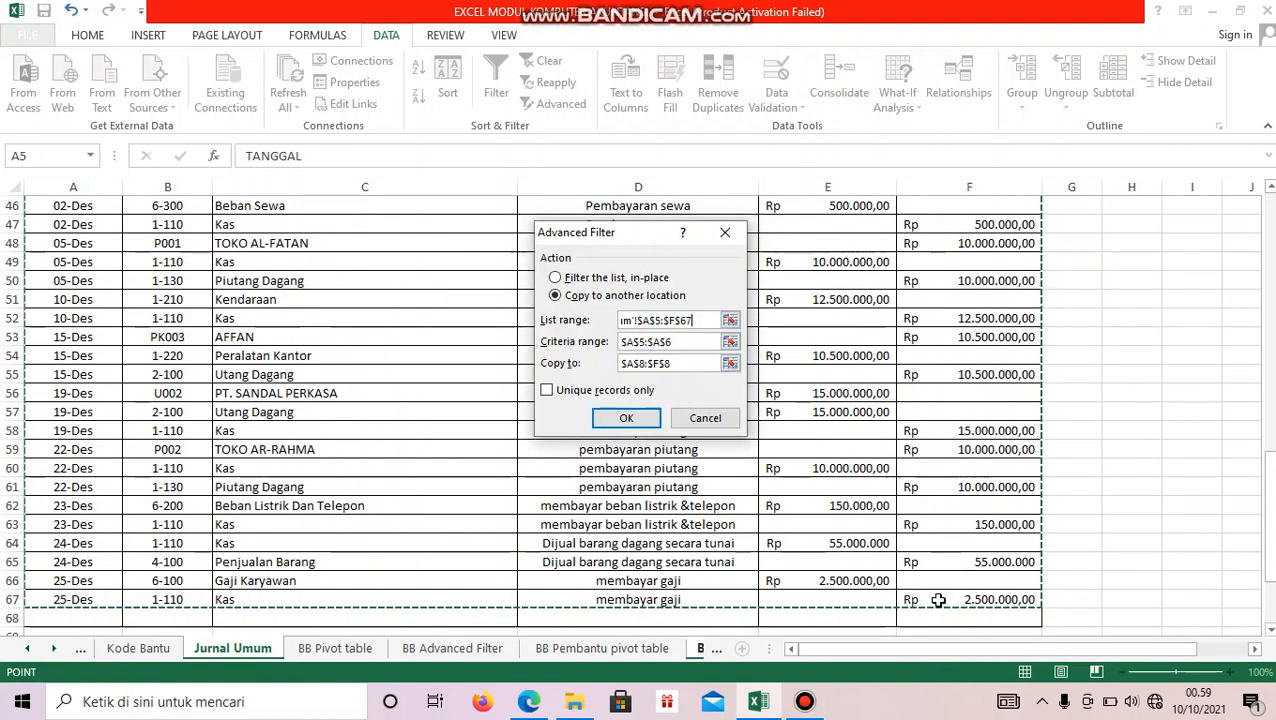
# Set the criteria range to A12:A13 and the copy-to range to A15:F15, and run the filter
pyautogui.click(730, 341)
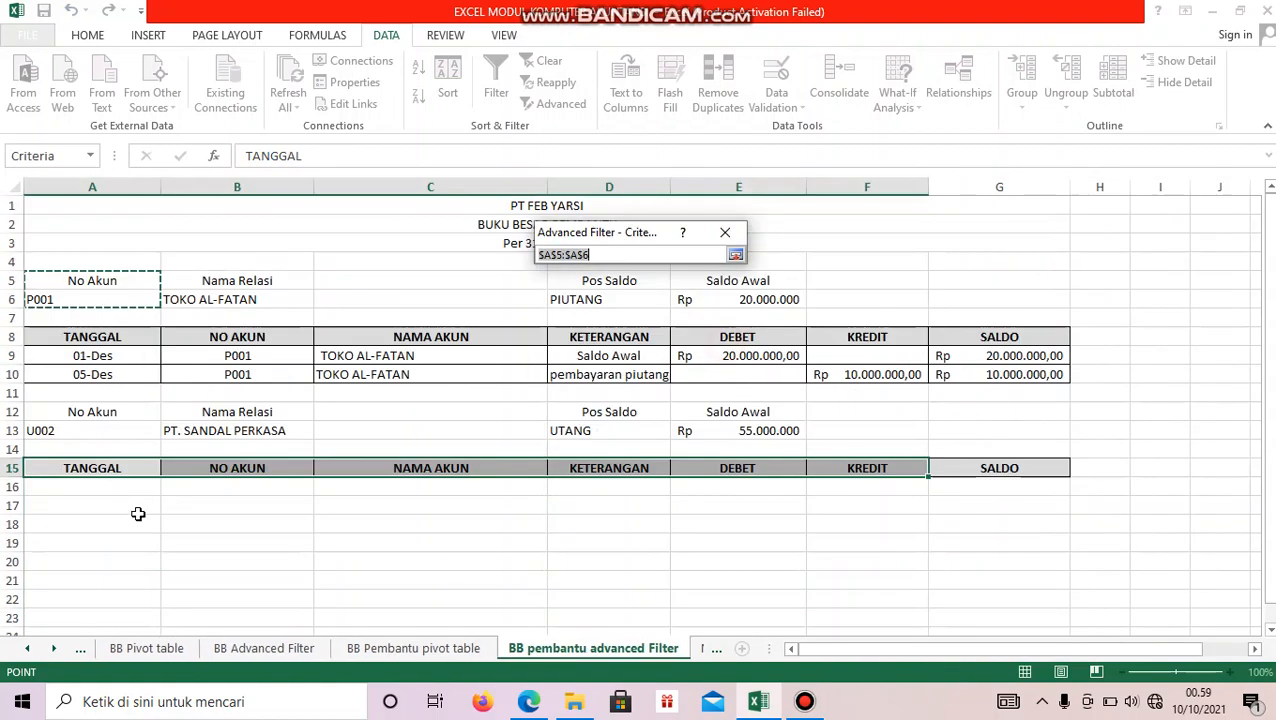
pyautogui.moveTo(108, 413); pyautogui.dragTo(108, 429)
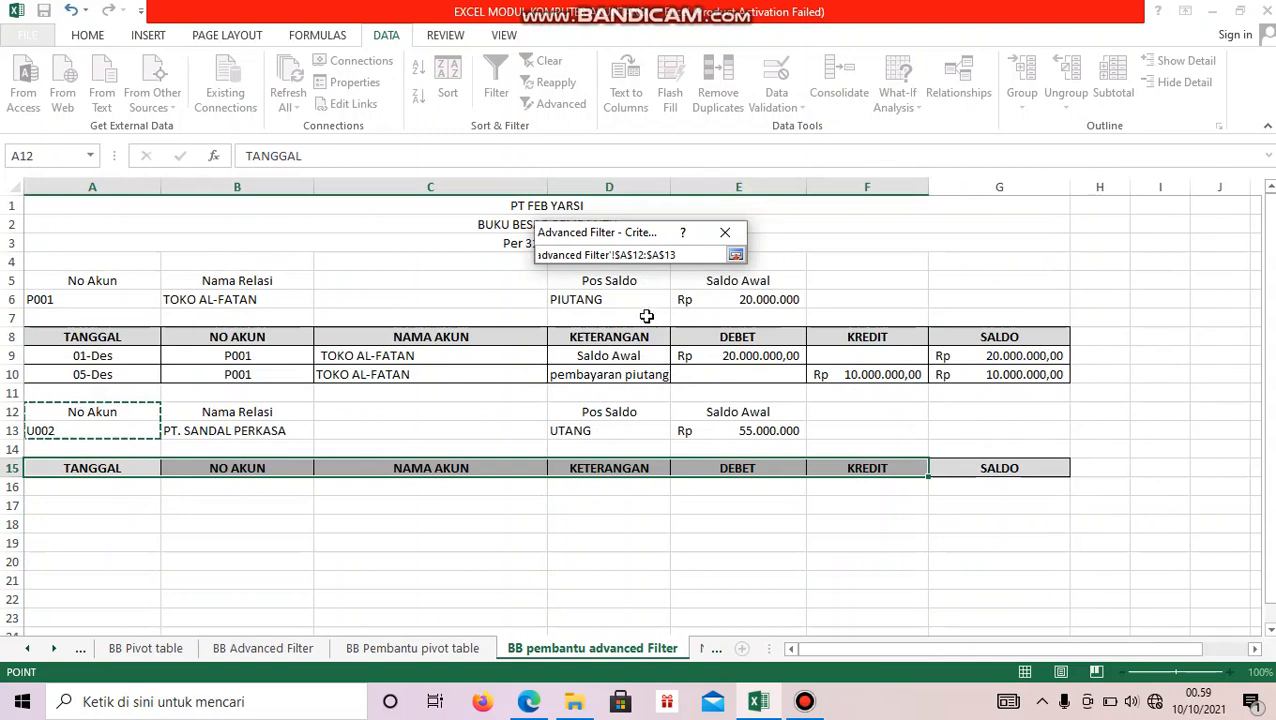
pyautogui.press('Return')
pyautogui.click(730, 363)
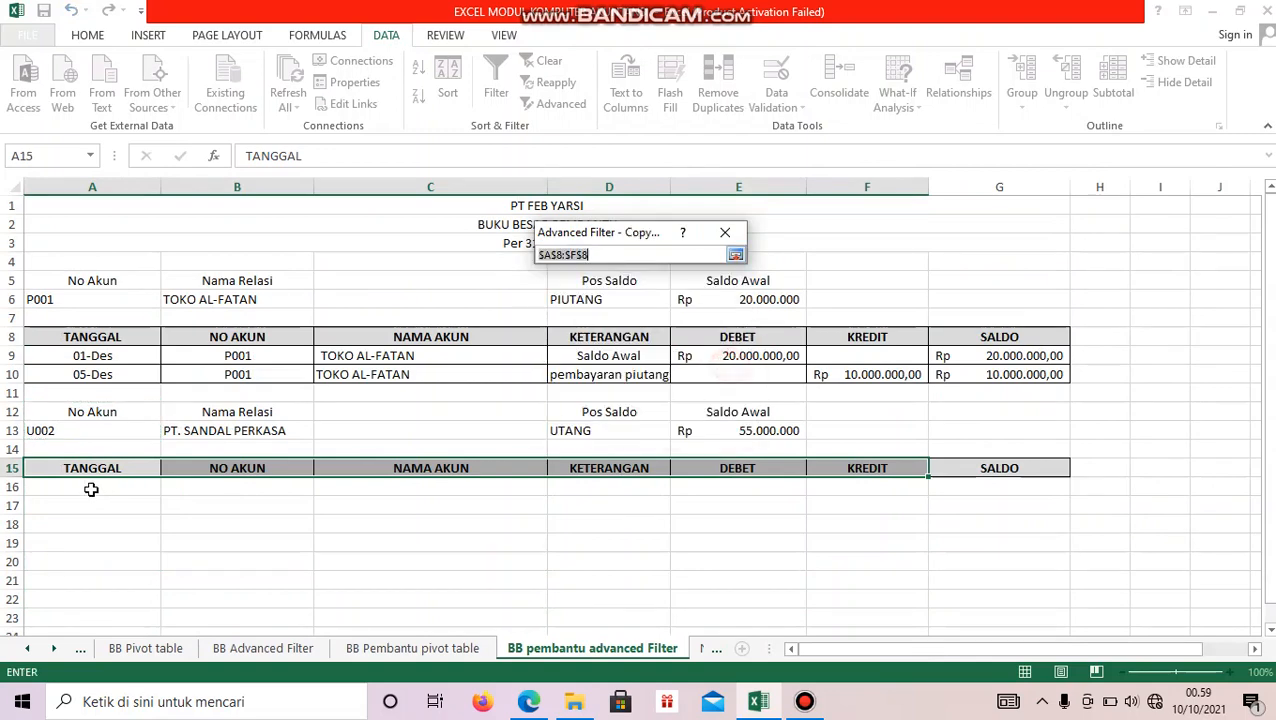
pyautogui.click(78, 468)
pyautogui.moveTo(142, 463); pyautogui.dragTo(820, 464)
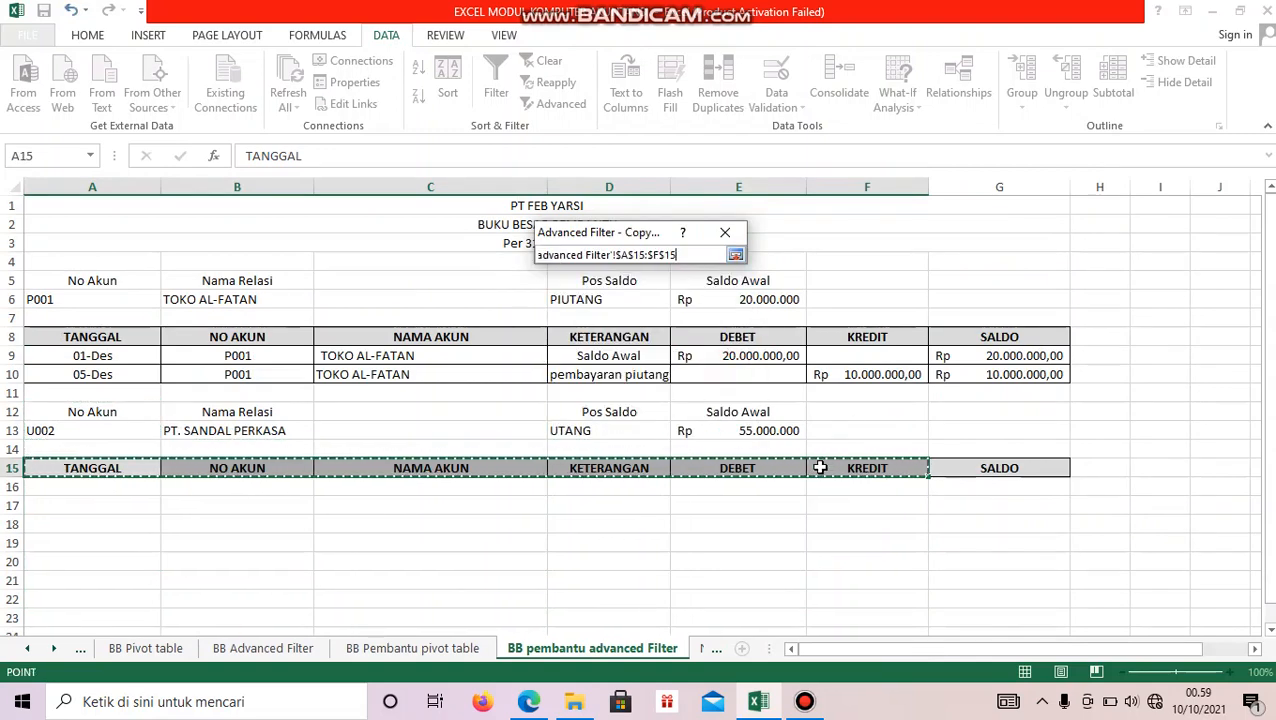
pyautogui.press('Return')
pyautogui.press('Return')
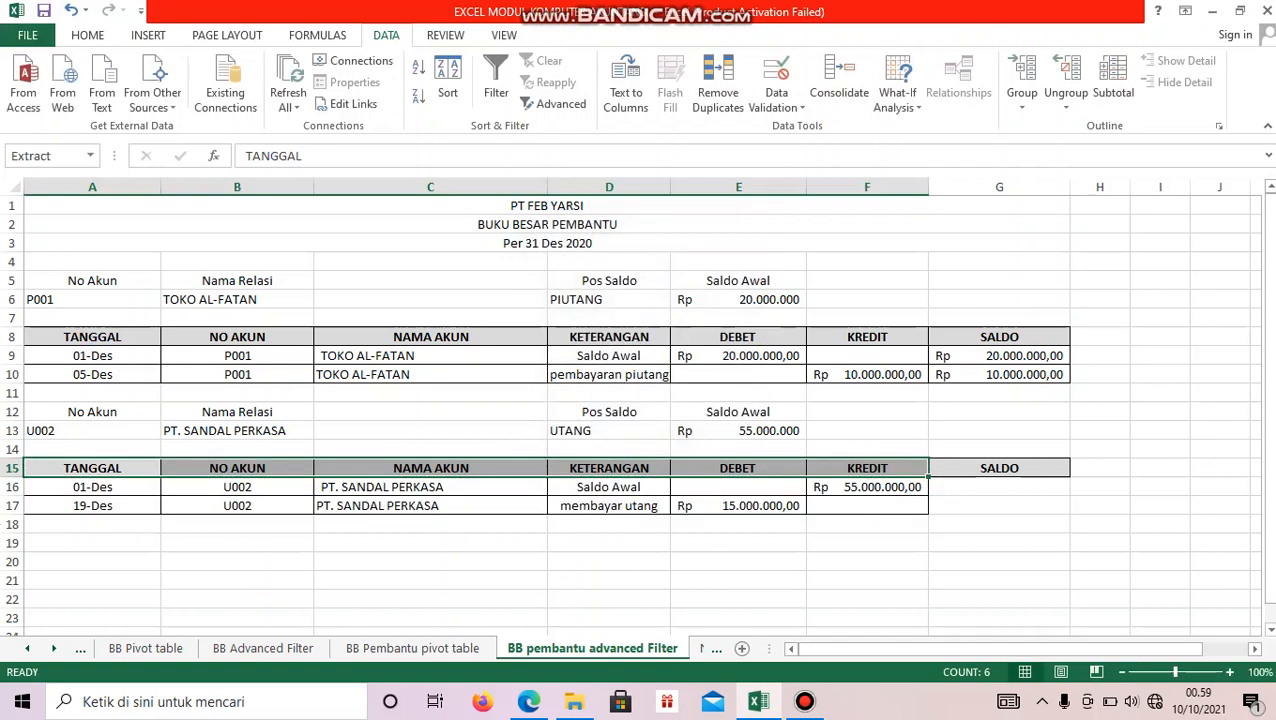
# Enter the opening balance formula =F16 in G16 of the U002 ledger
pyautogui.click(1015, 493)
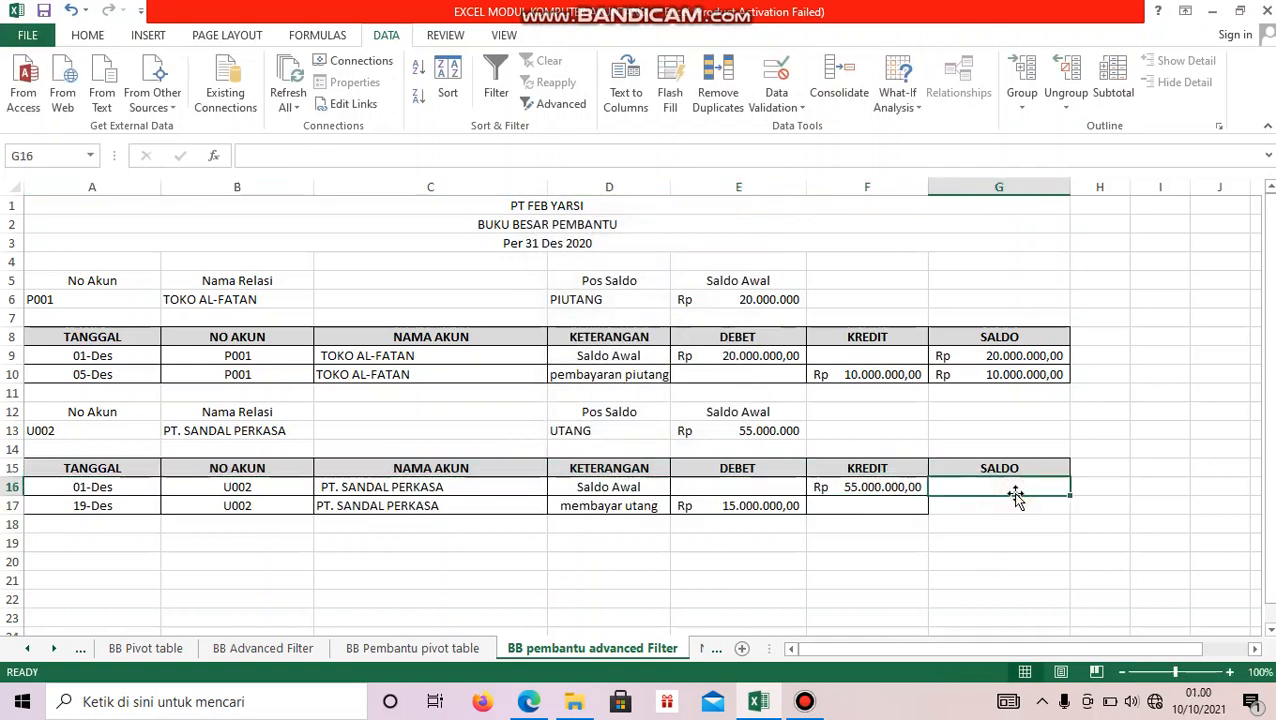
pyautogui.write('=')
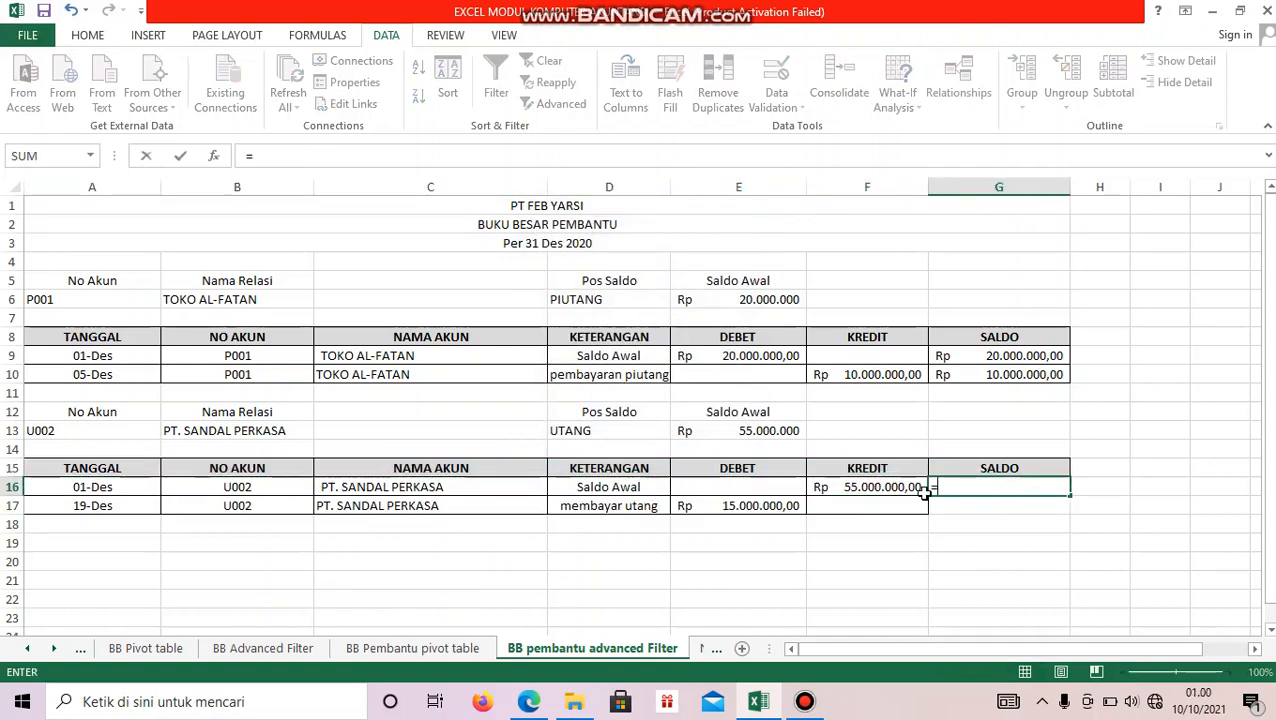
pyautogui.click(883, 490)
pyautogui.press('Return')
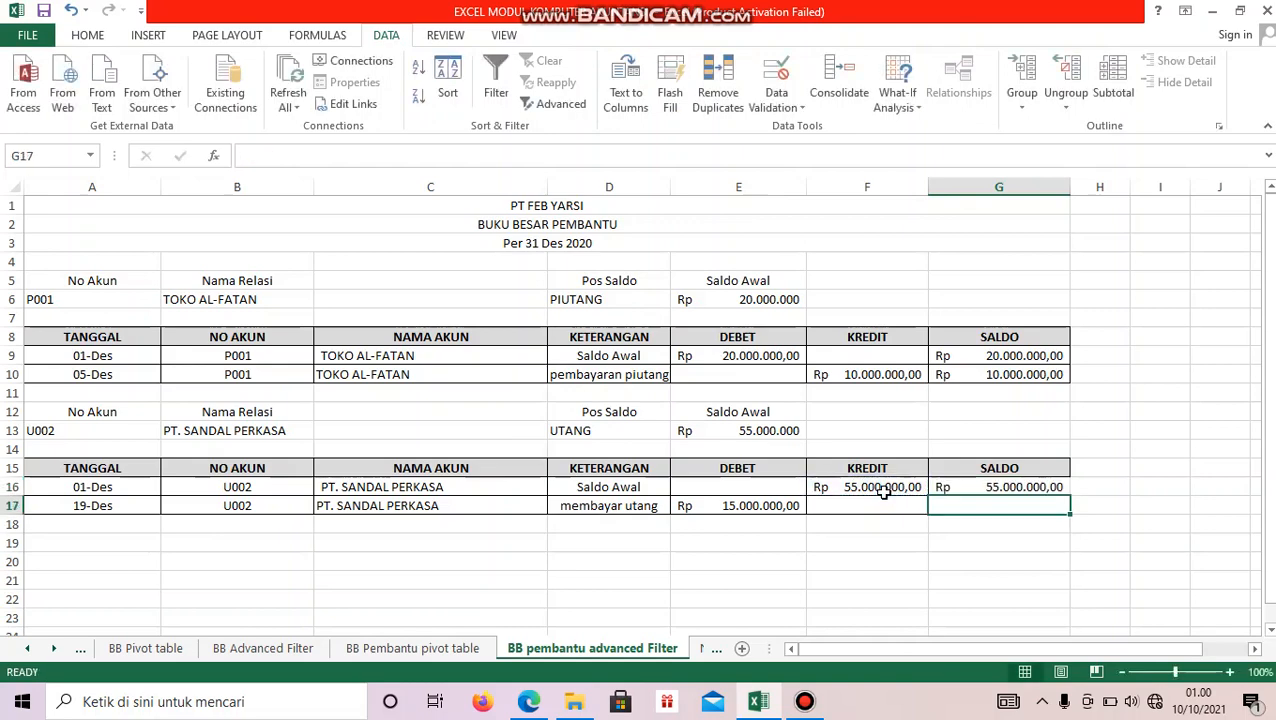
# Enter the running balance formula =G16+F17-E17 in G17
pyautogui.write('=')
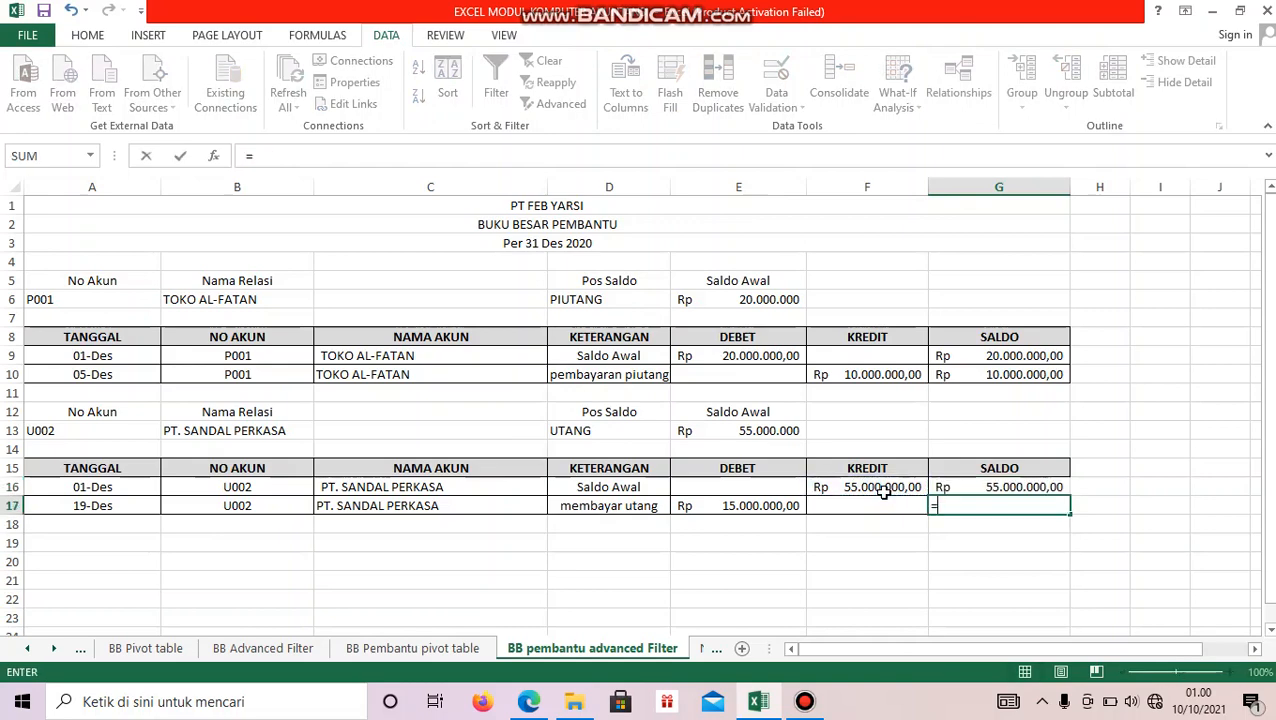
pyautogui.click(1006, 480)
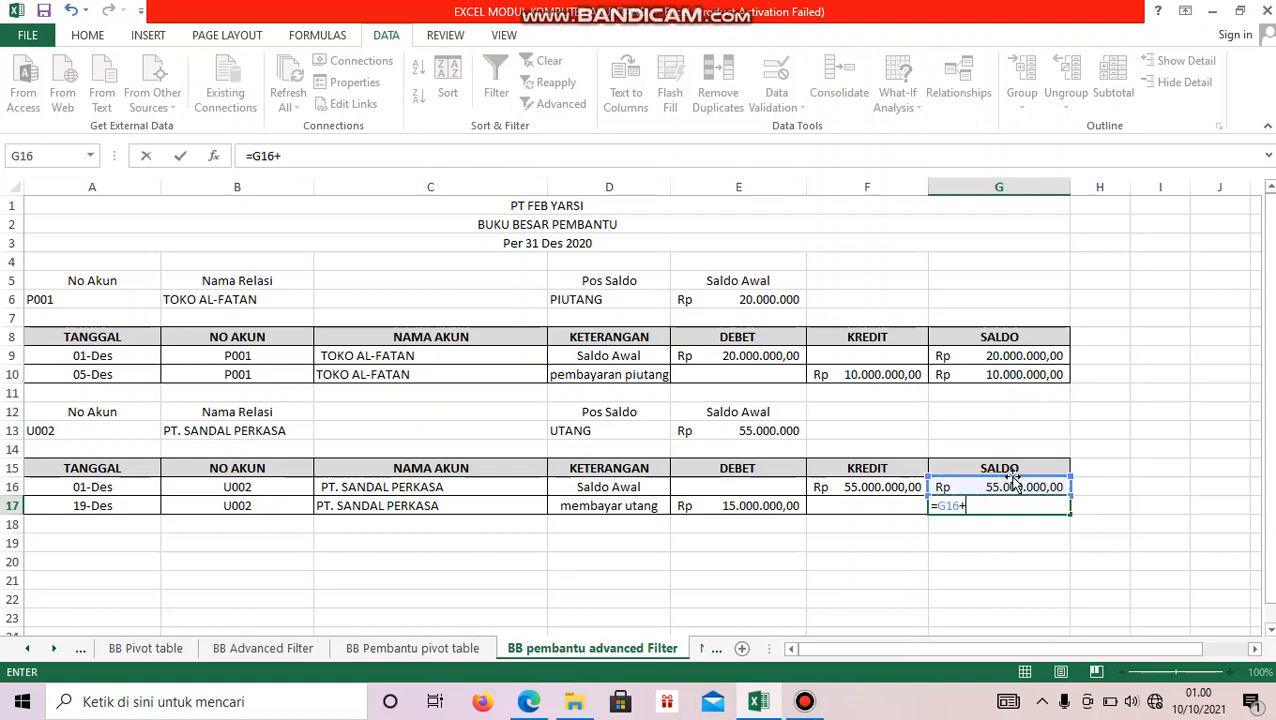
pyautogui.click(860, 511)
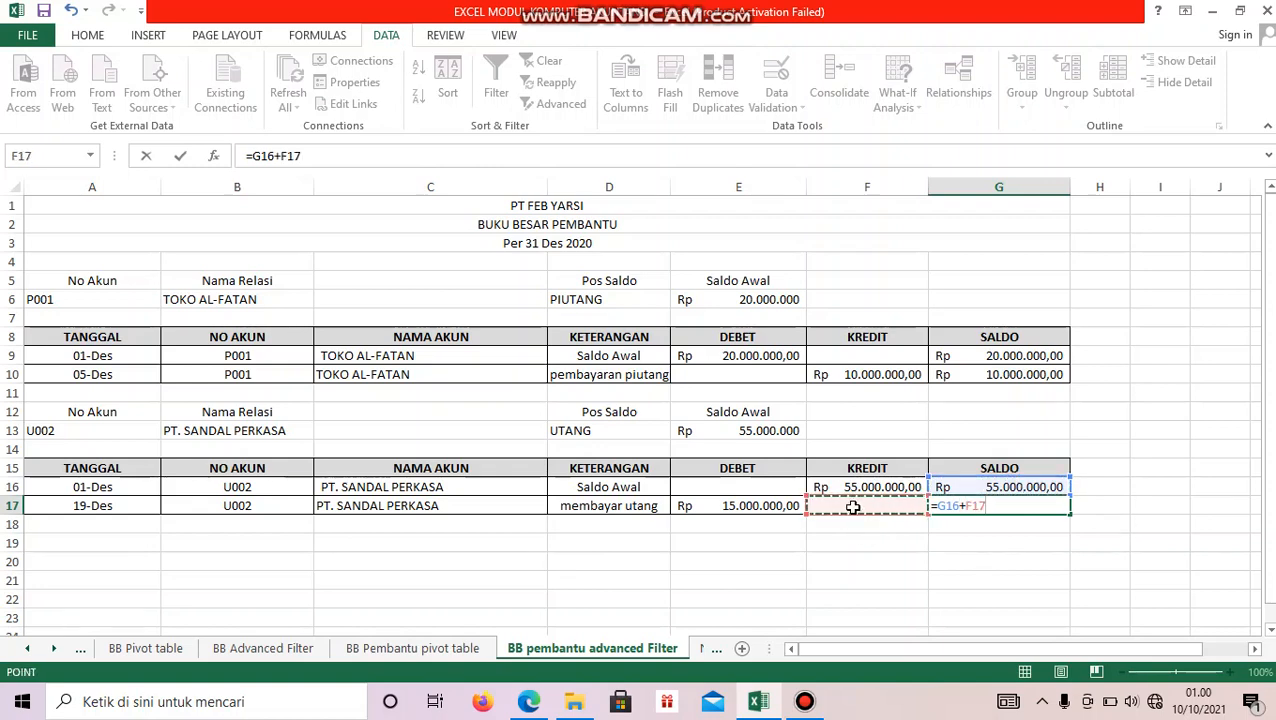
pyautogui.write('-')
pyautogui.click(748, 514)
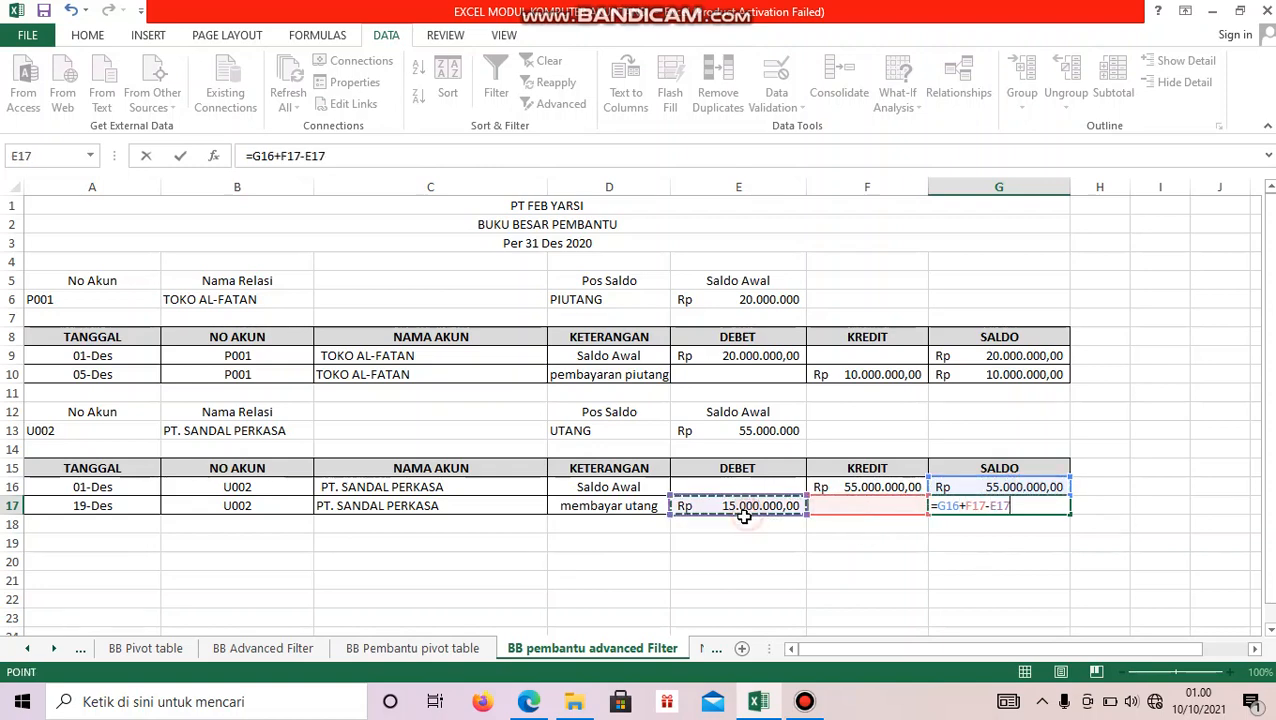
pyautogui.press('Return')
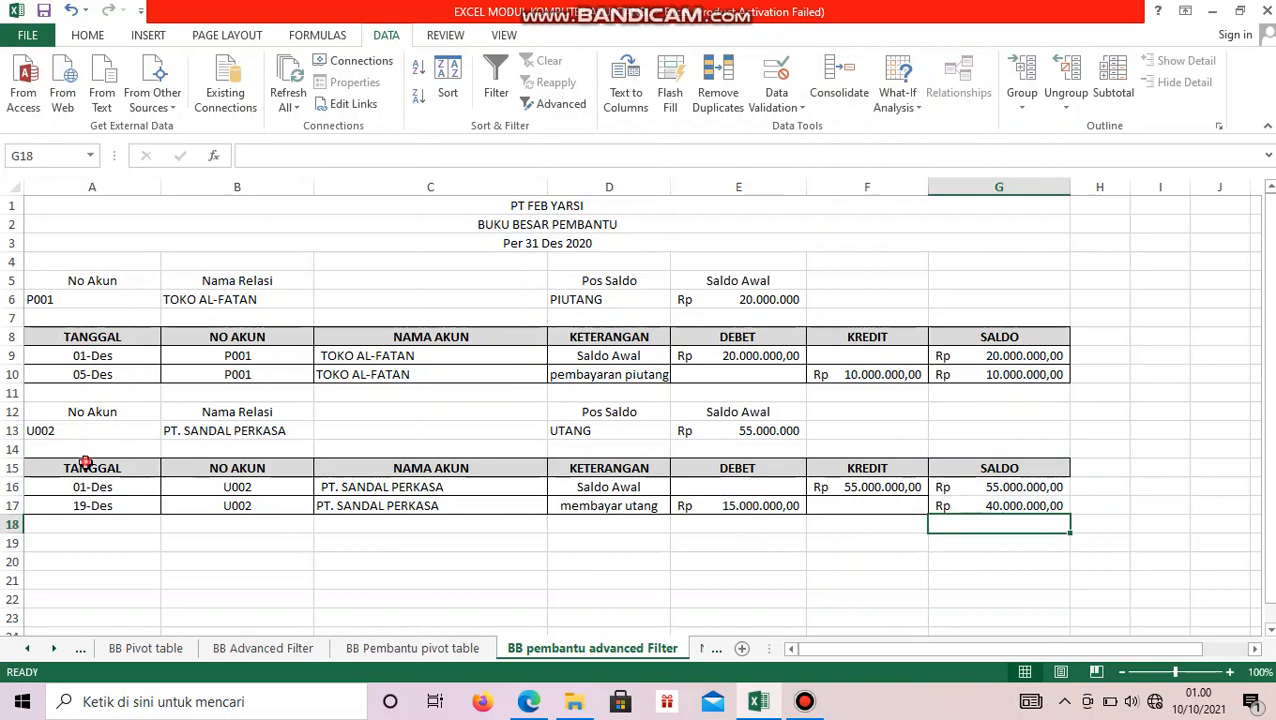
# Select the U002 ledger table A15:G17 and open the BB Pembantu pivot table sheet
pyautogui.moveTo(86, 462); pyautogui.dragTo(960, 510)
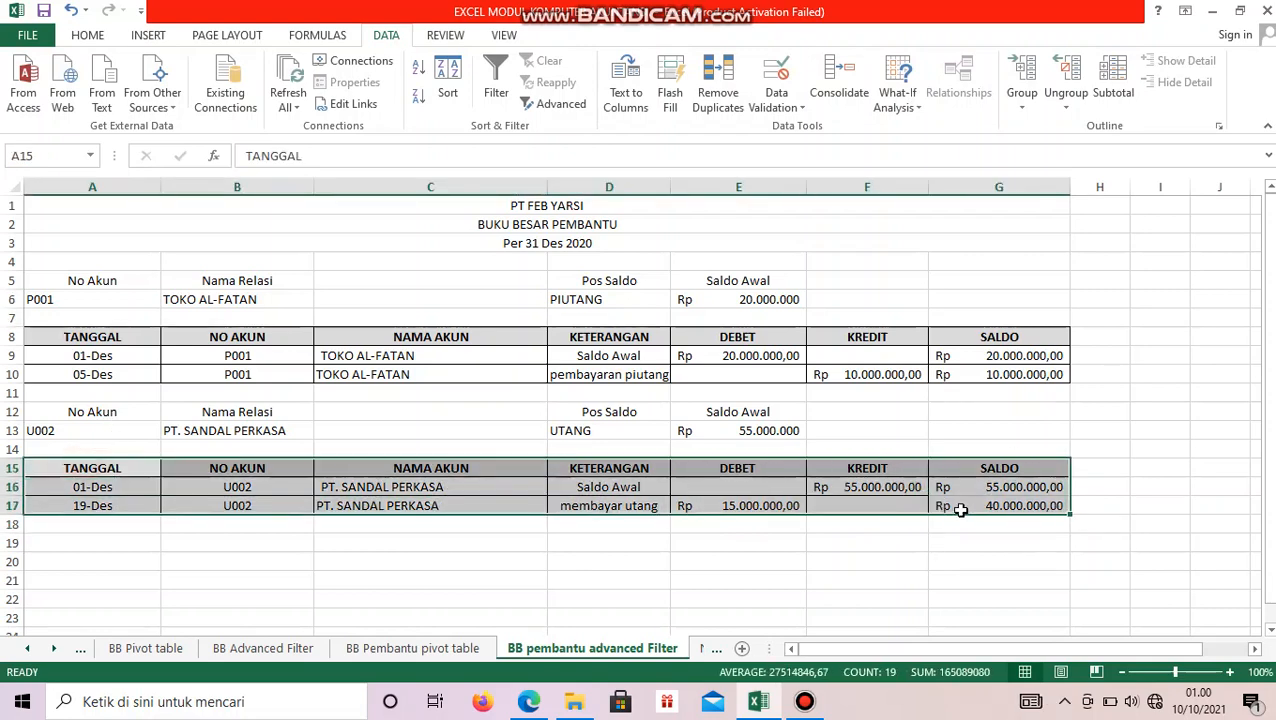
pyautogui.click(89, 35)
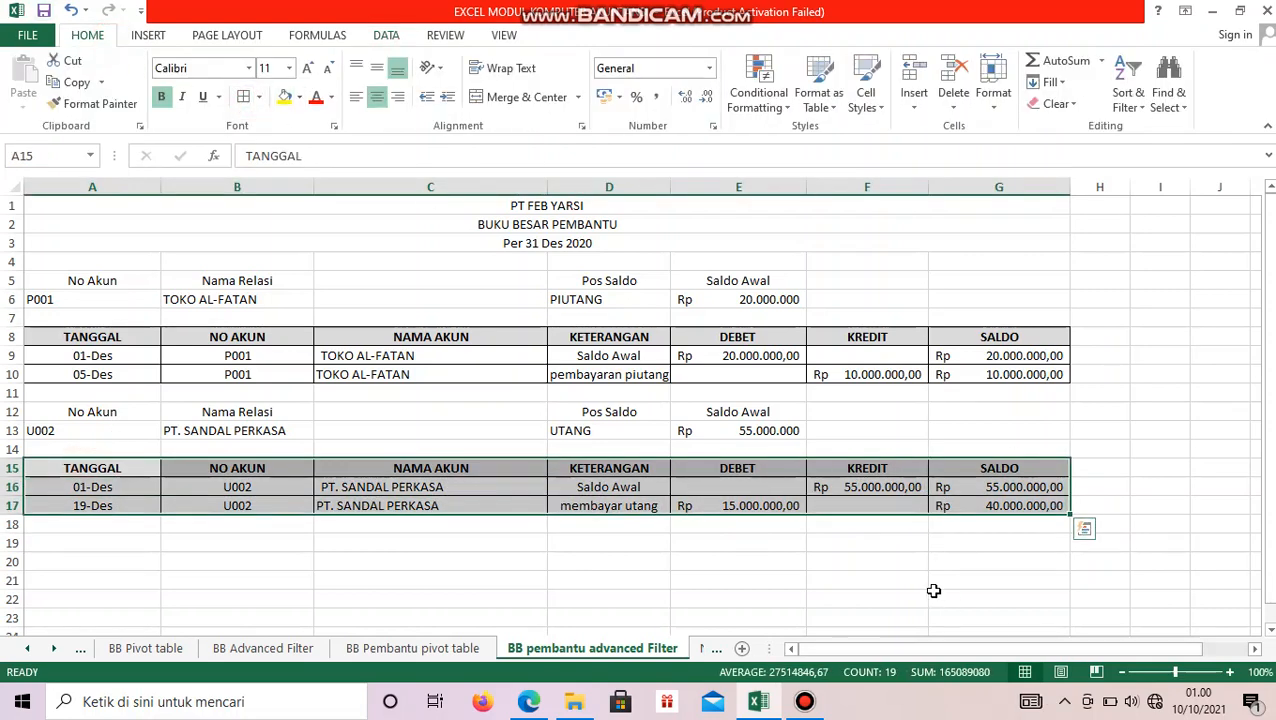
pyautogui.click(401, 650)
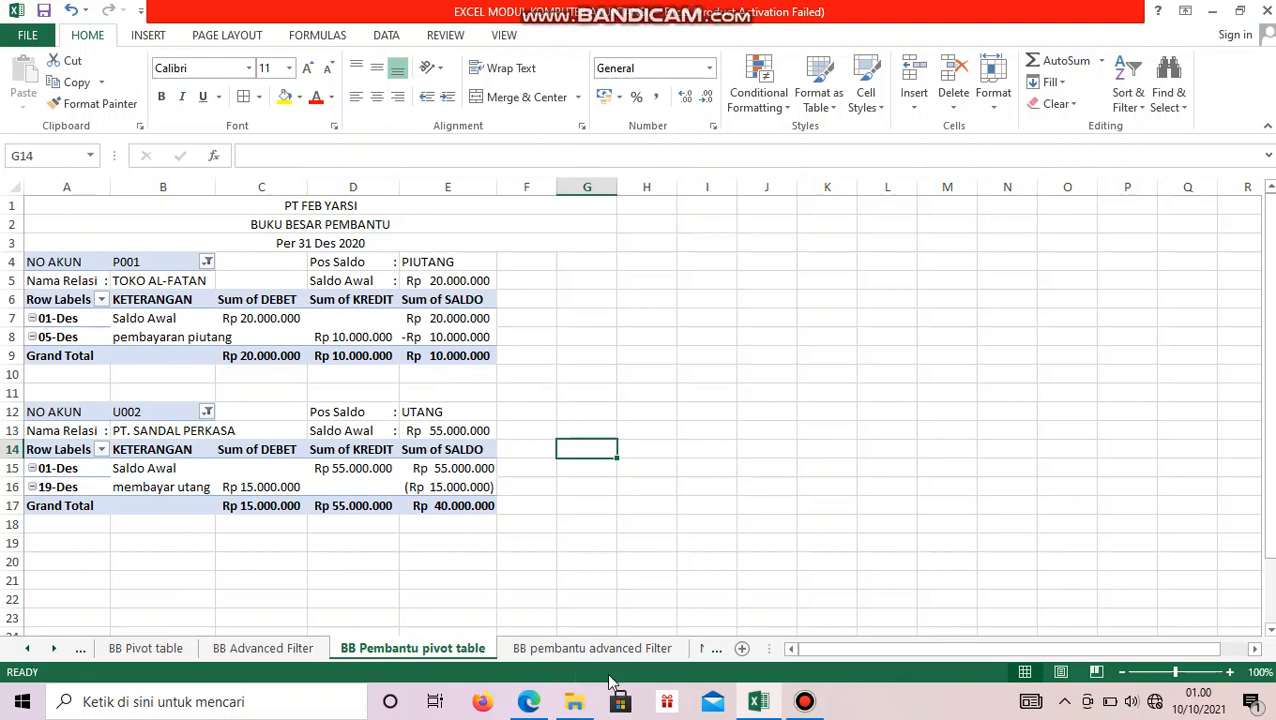
# Open the Neraca Saldo sheet and select cell A9 below the title lines
pyautogui.click(594, 648)
pyautogui.click(1114, 394)
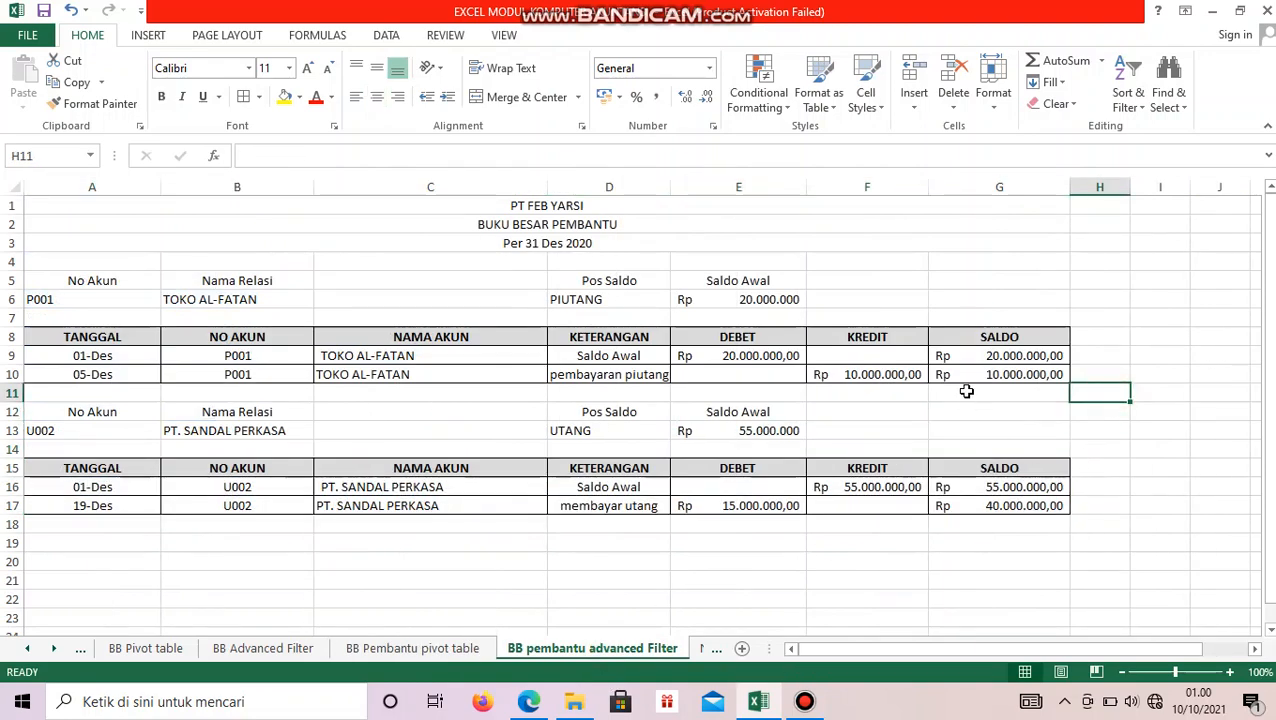
pyautogui.click(703, 648)
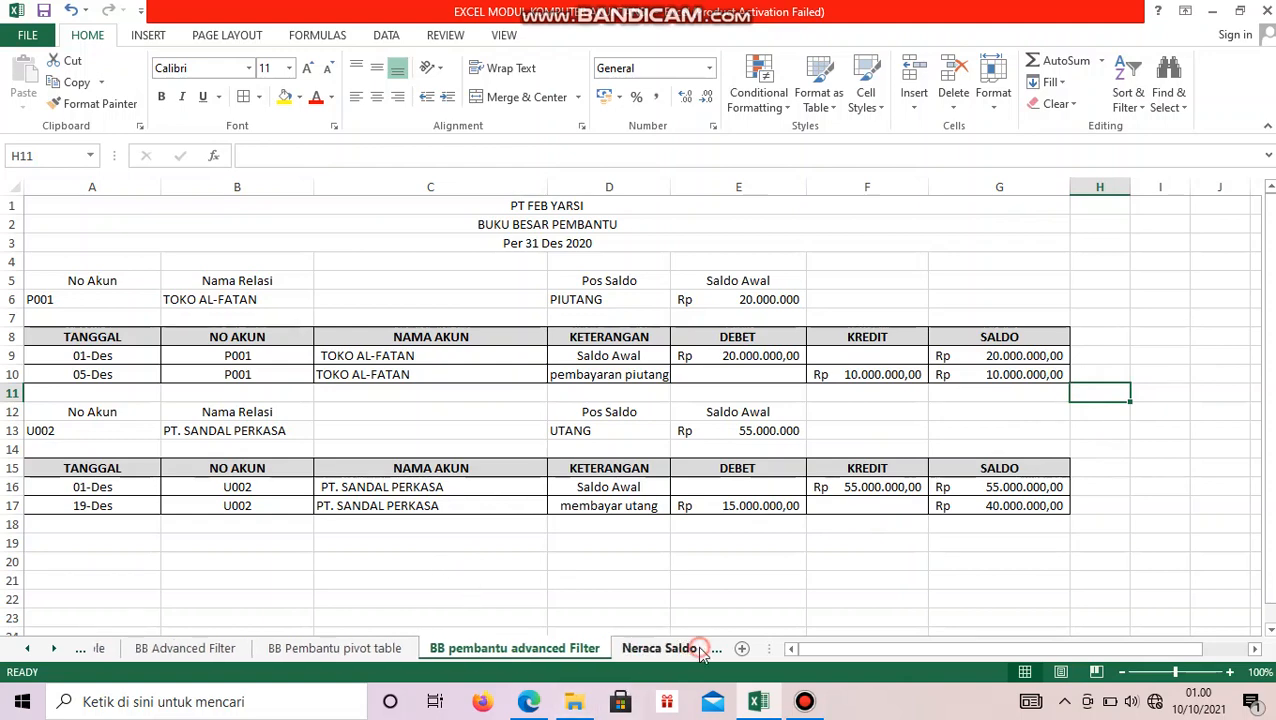
pyautogui.click(665, 648)
pyautogui.click(305, 302)
pyautogui.click(115, 294)
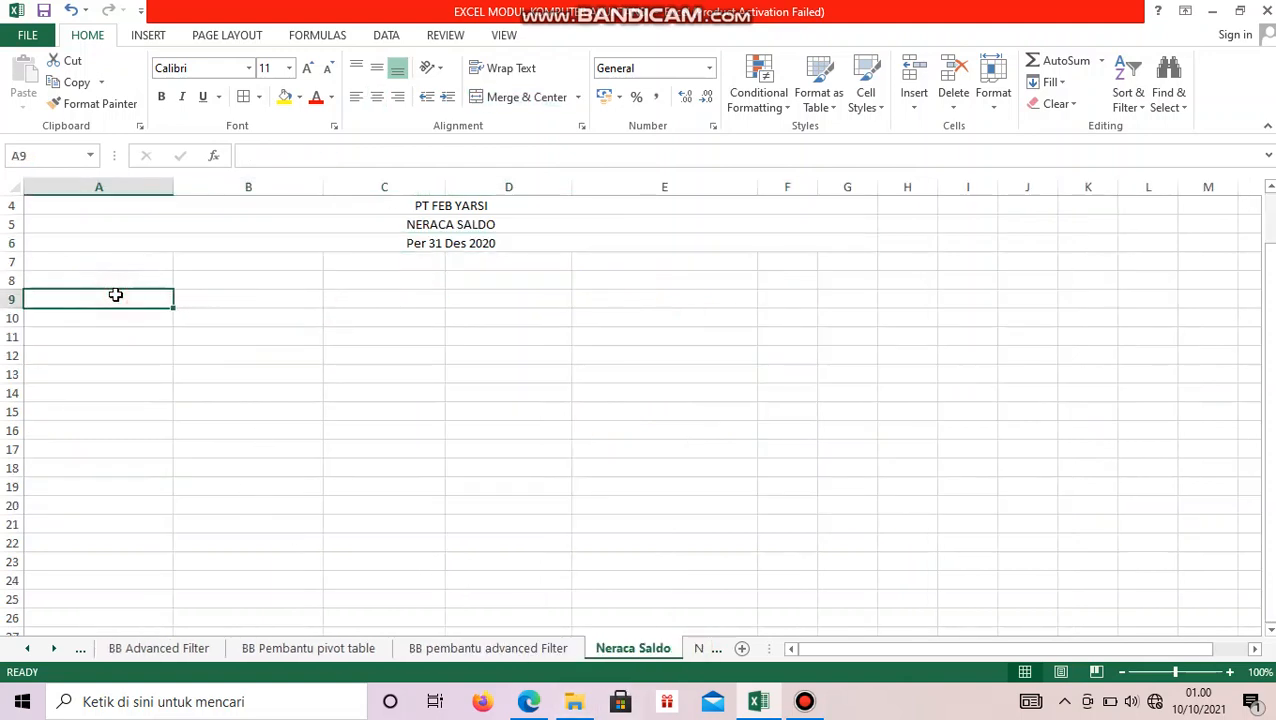
# Insert a PivotTable at A9 of the Neraca Saldo sheet using the Jurnal Umum range A5:F67 as its source
pyautogui.click(147, 35)
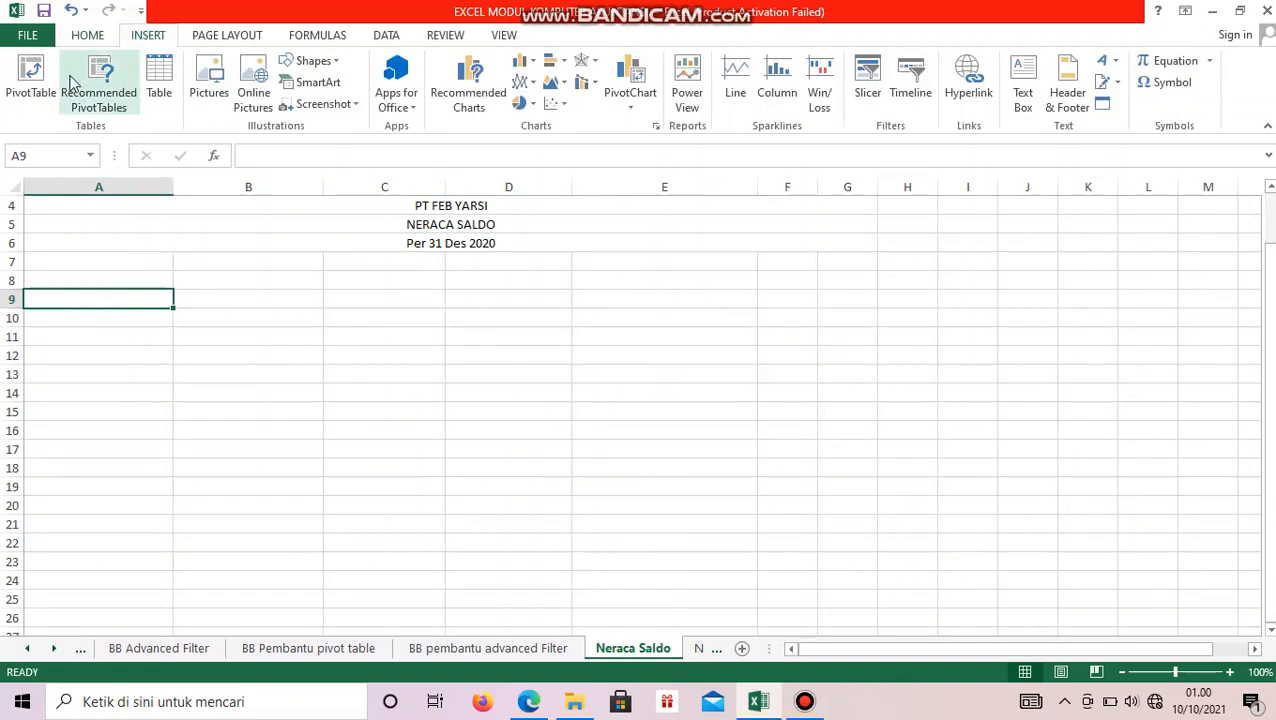
pyautogui.click(40, 85)
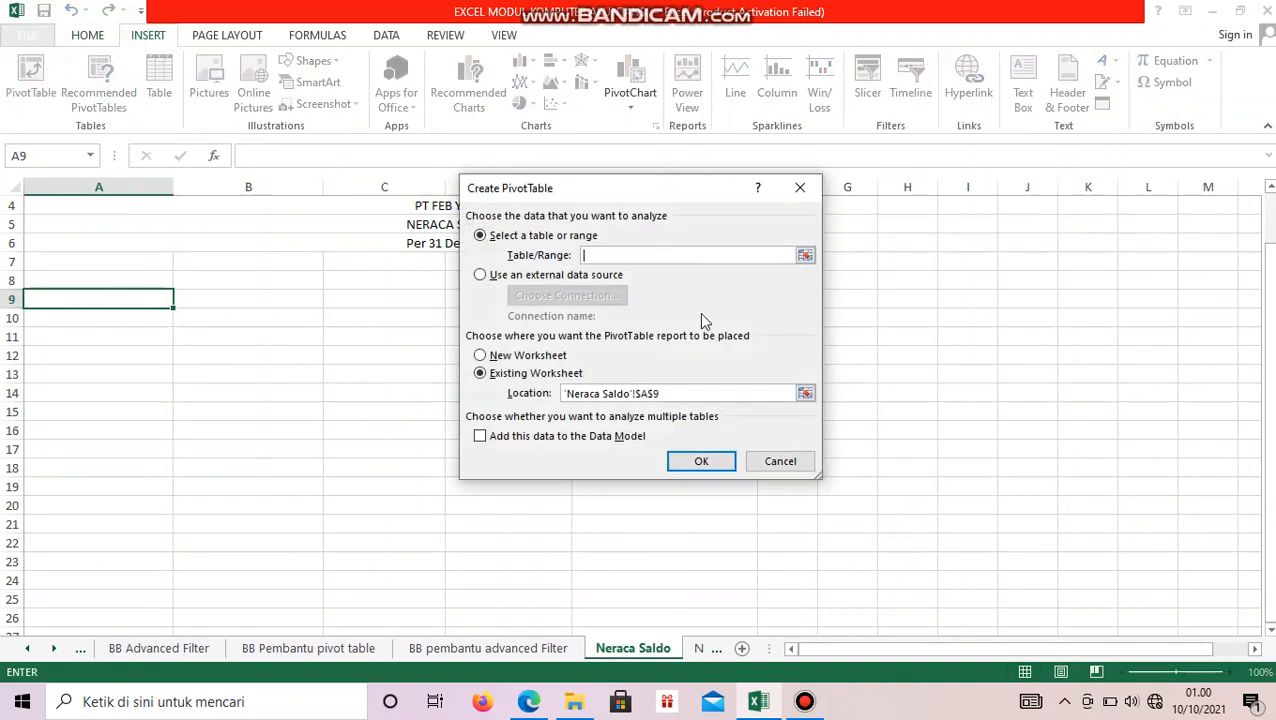
pyautogui.click(805, 254)
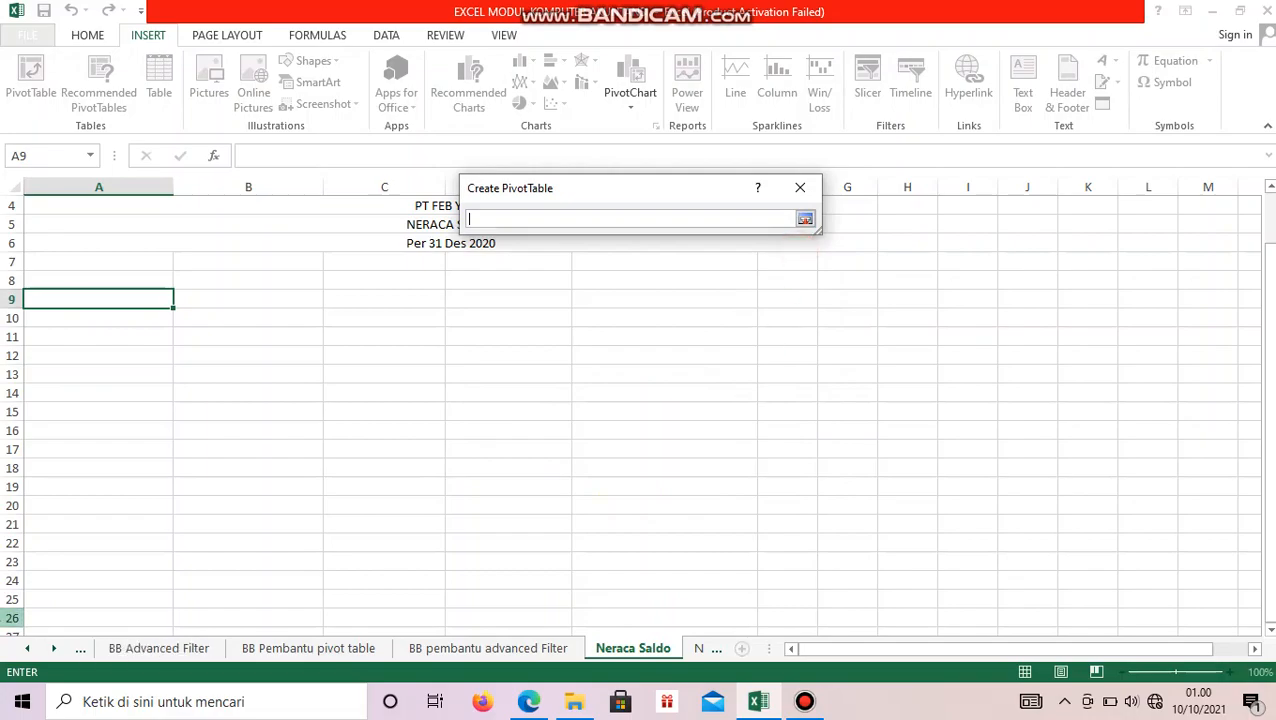
pyautogui.click(18, 651)
pyautogui.click(18, 651)
pyautogui.click(18, 651)
pyautogui.click(232, 648)
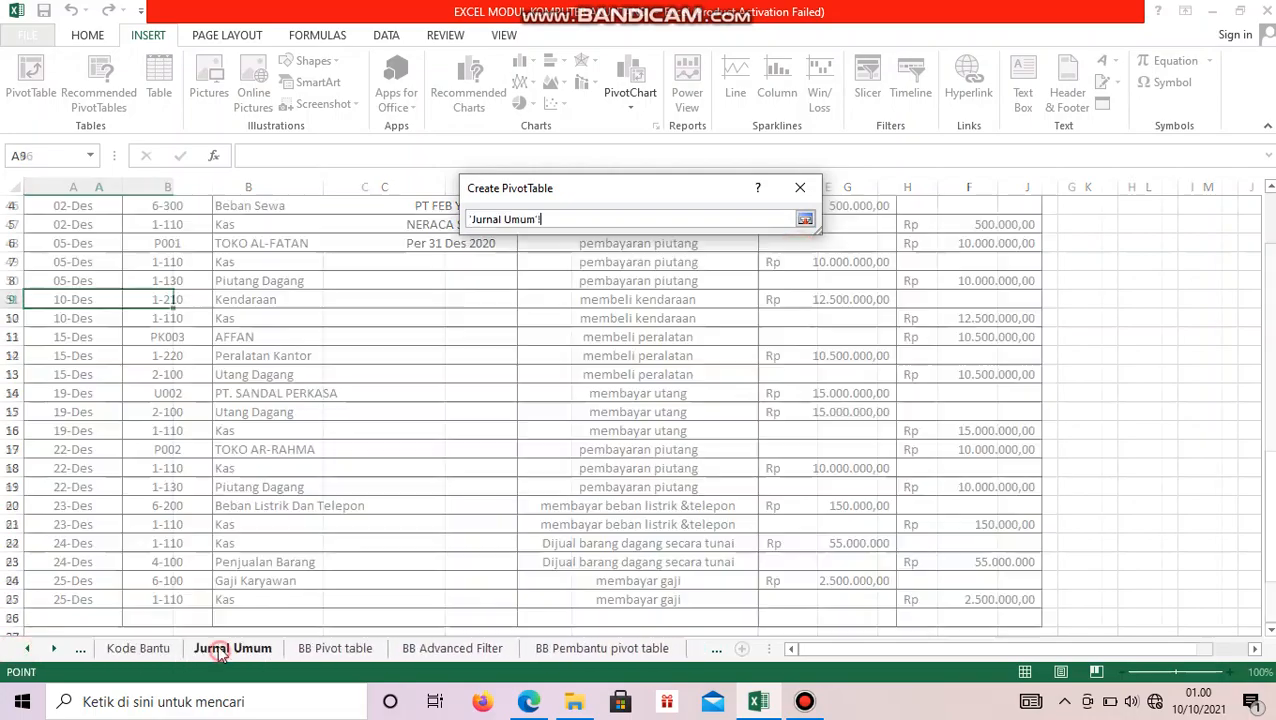
pyautogui.scroll(10, 128, 400)
pyautogui.moveTo(60, 291); pyautogui.dragTo(891, 589)
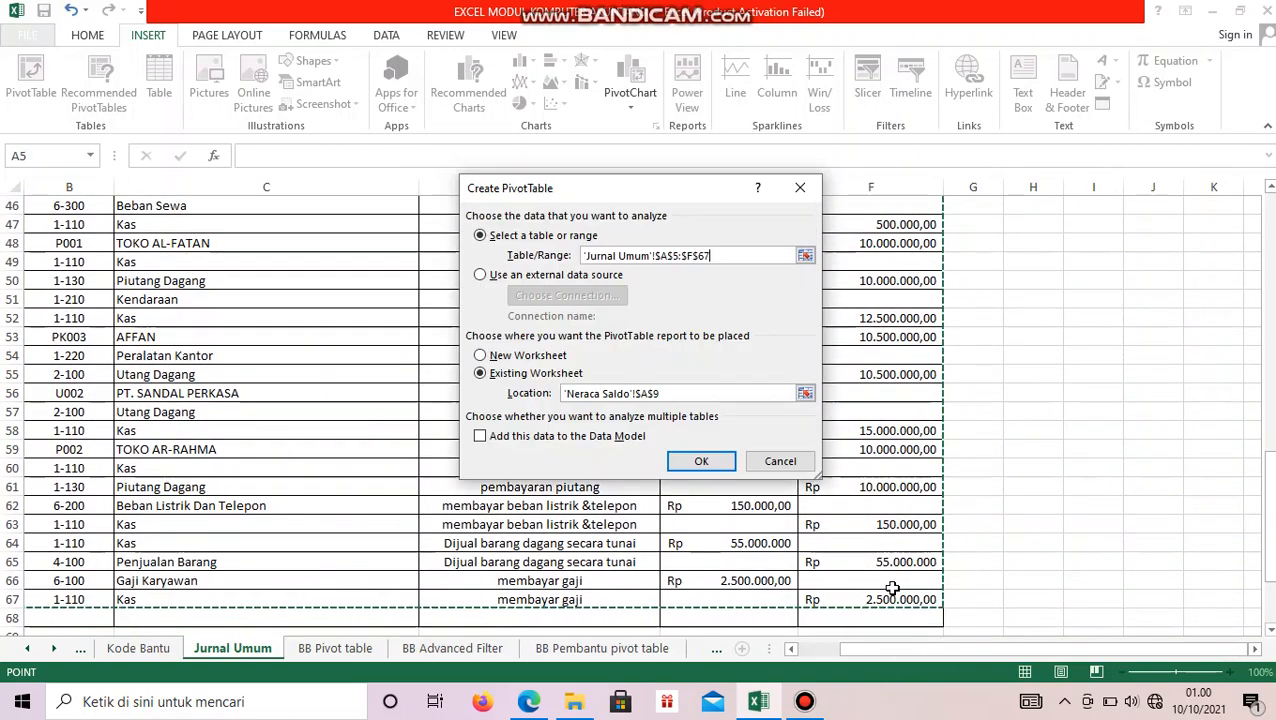
pyautogui.click(718, 468)
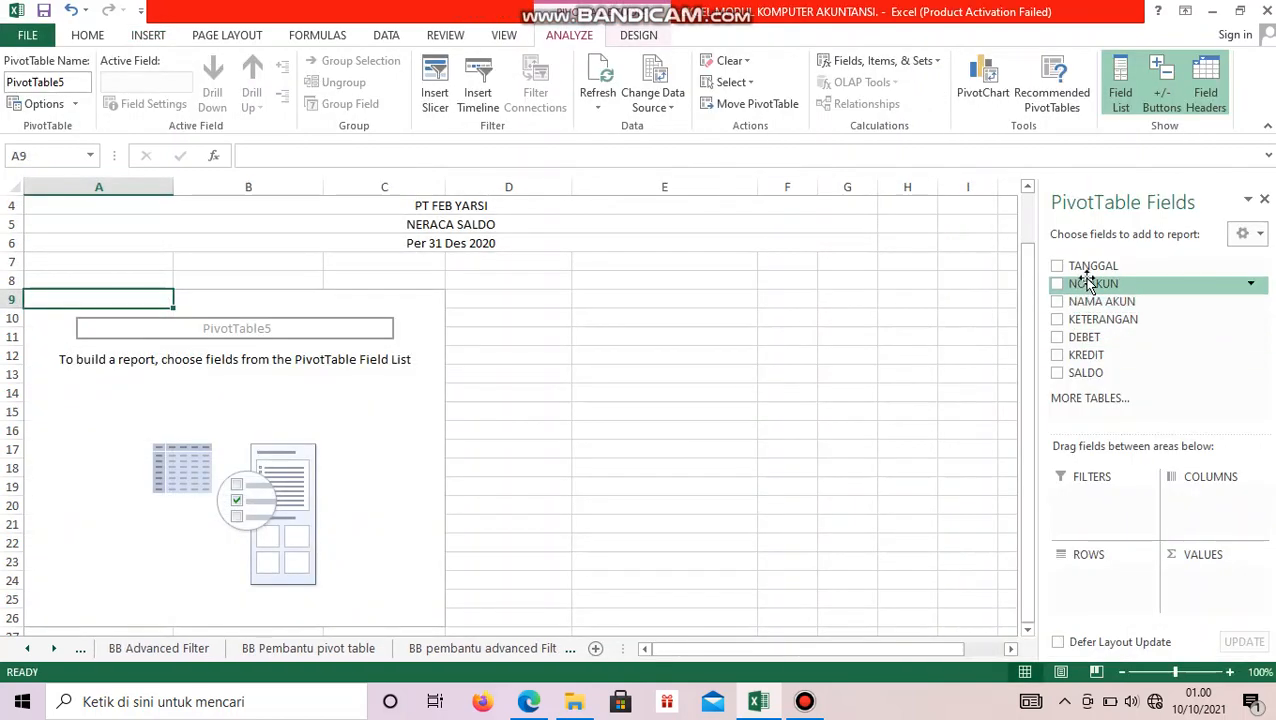
# Add NO AKUN and NAMA AKUN as row fields and SALDO as the summed value field
pyautogui.moveTo(1110, 288); pyautogui.dragTo(1091, 578)
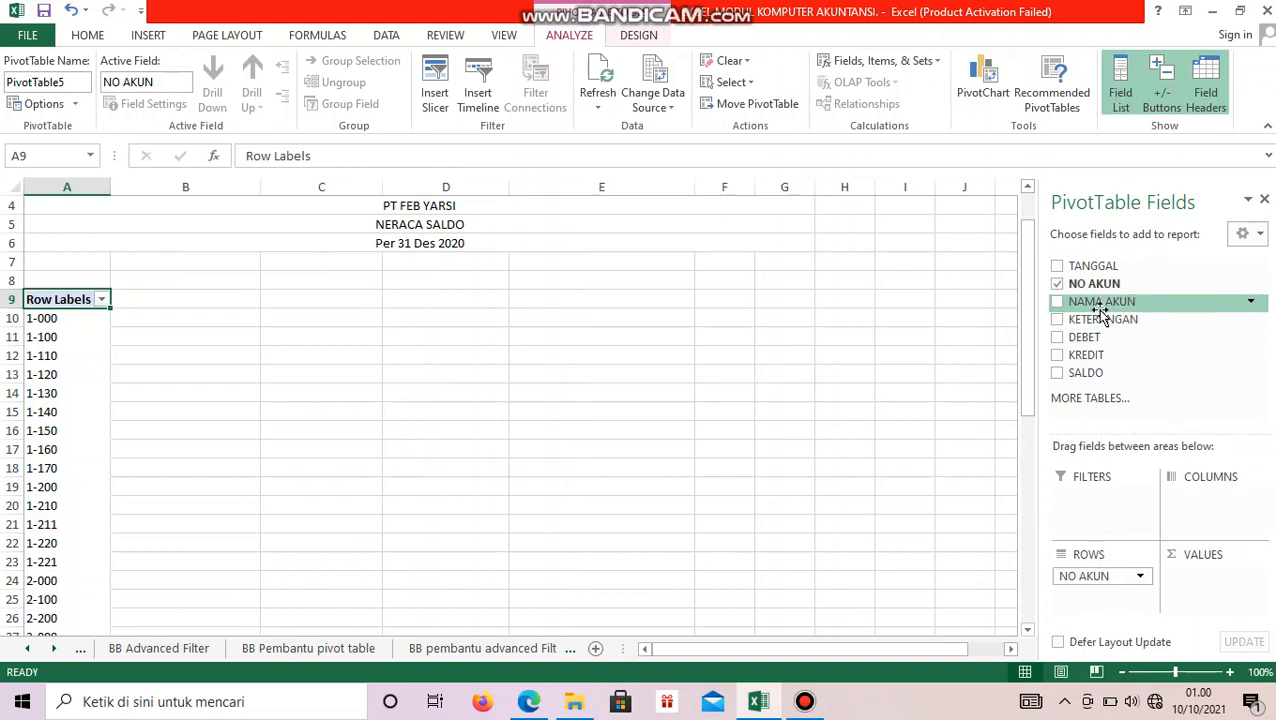
pyautogui.moveTo(1102, 303); pyautogui.dragTo(1110, 598)
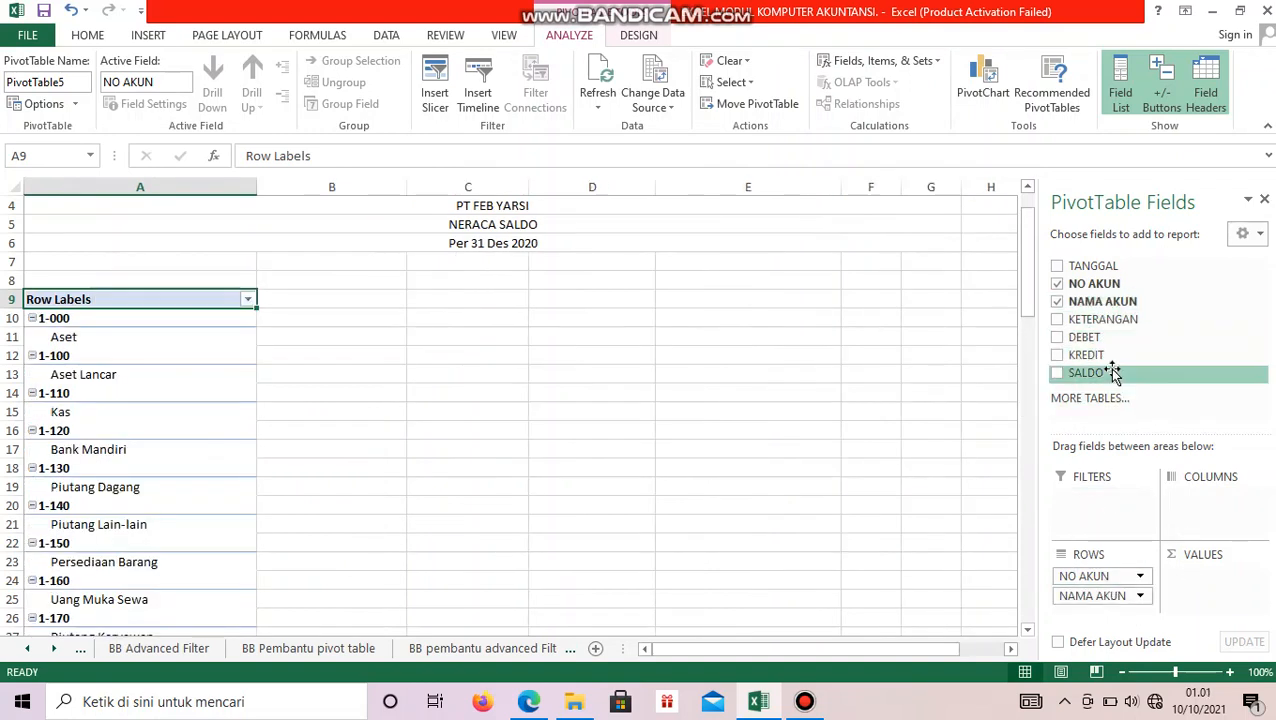
pyautogui.moveTo(1113, 370); pyautogui.dragTo(1208, 580)
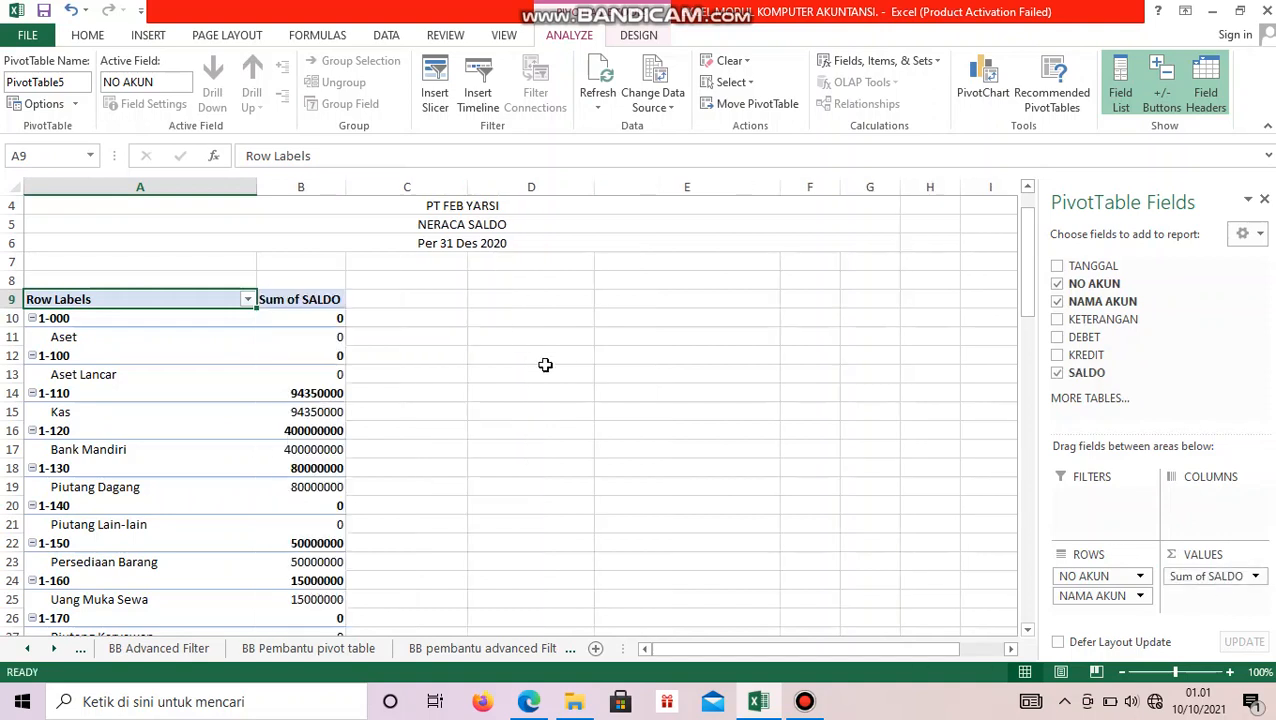
# Set the NO AKUN field to show its item labels in tabular form
pyautogui.click(1139, 577)
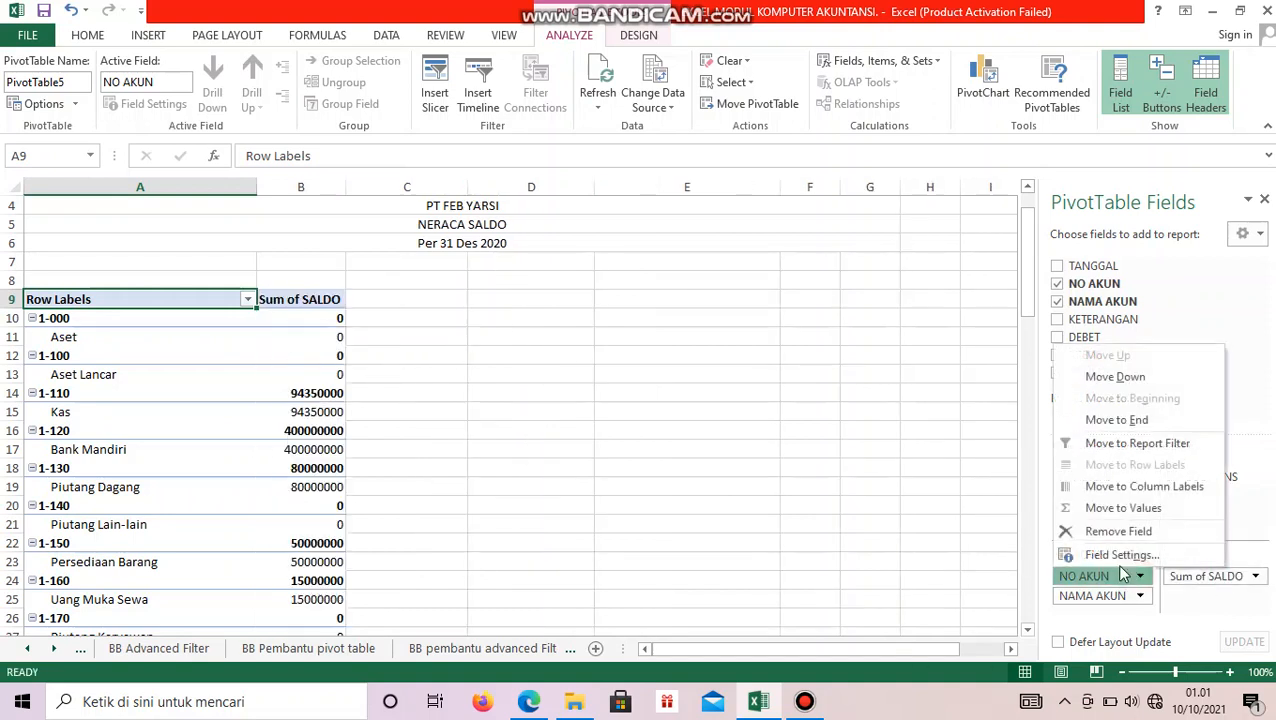
pyautogui.click(1112, 555)
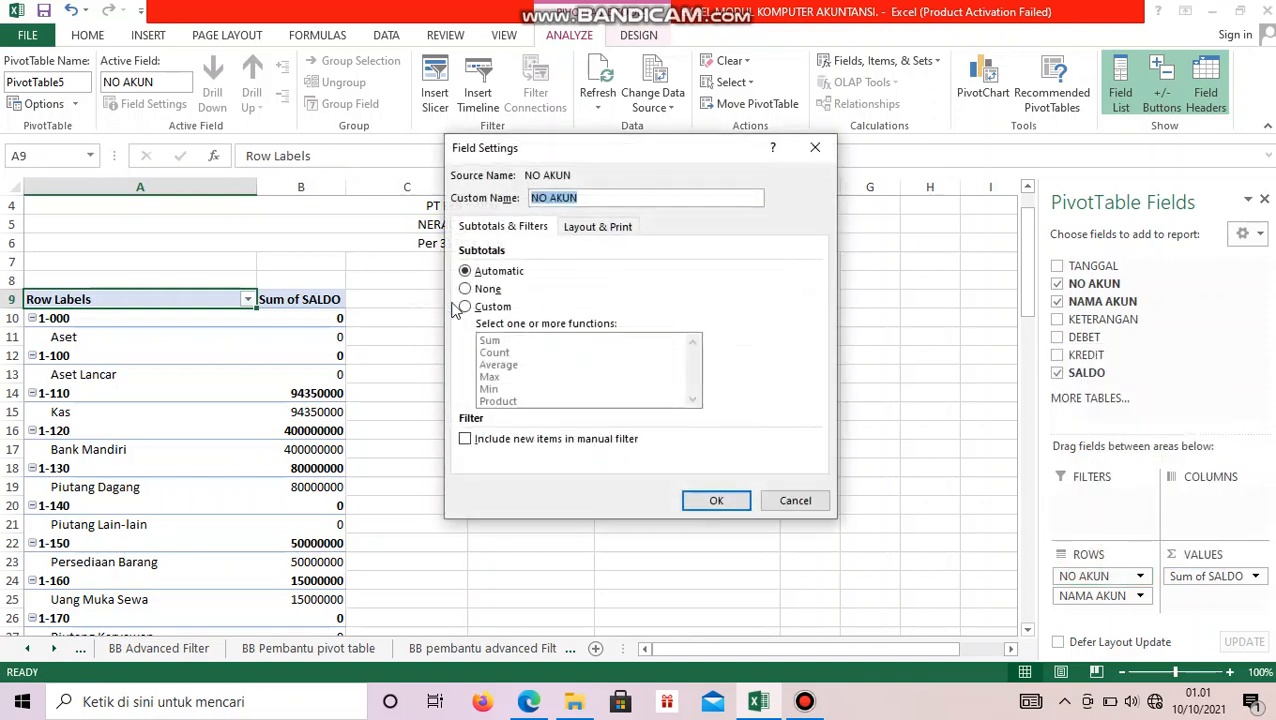
pyautogui.click(588, 225)
pyautogui.click(531, 330)
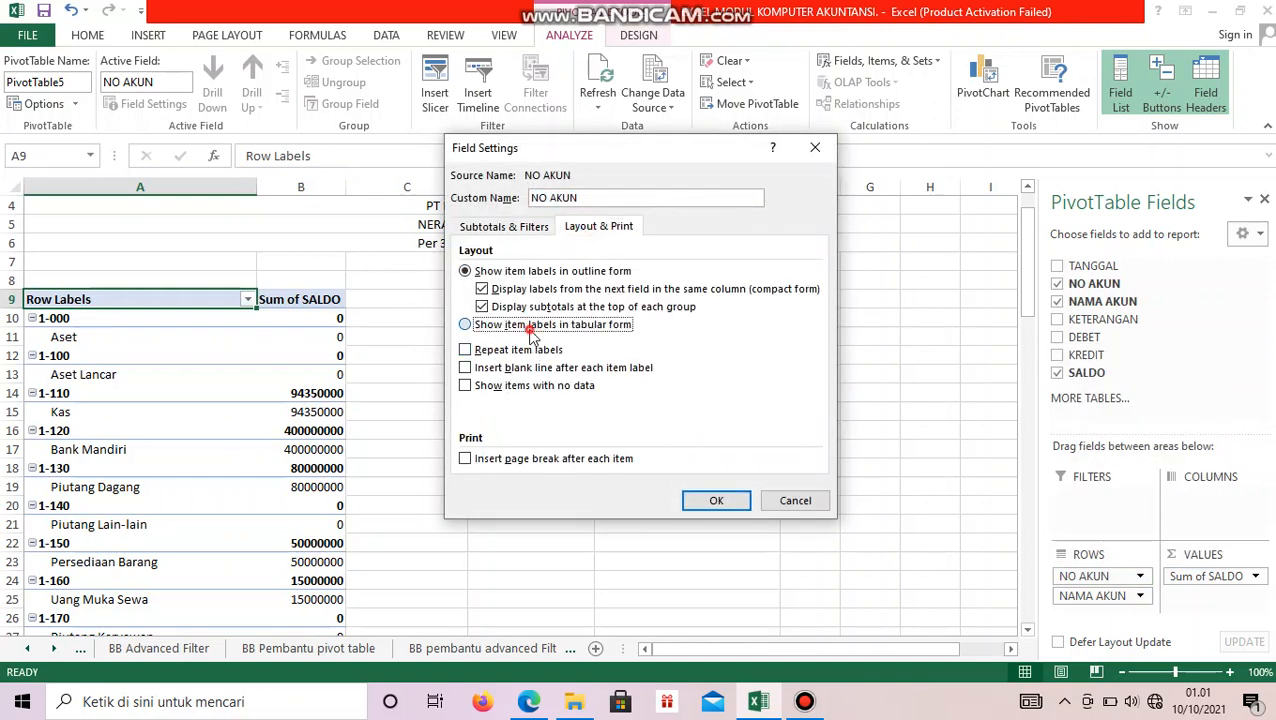
pyautogui.click(714, 502)
pyautogui.click(556, 407)
# Filter NO AKUN to exclude the subsidiary accounts P001 to P004, PK001 to PK003 and U002
pyautogui.scroll(-18, 98, 396)
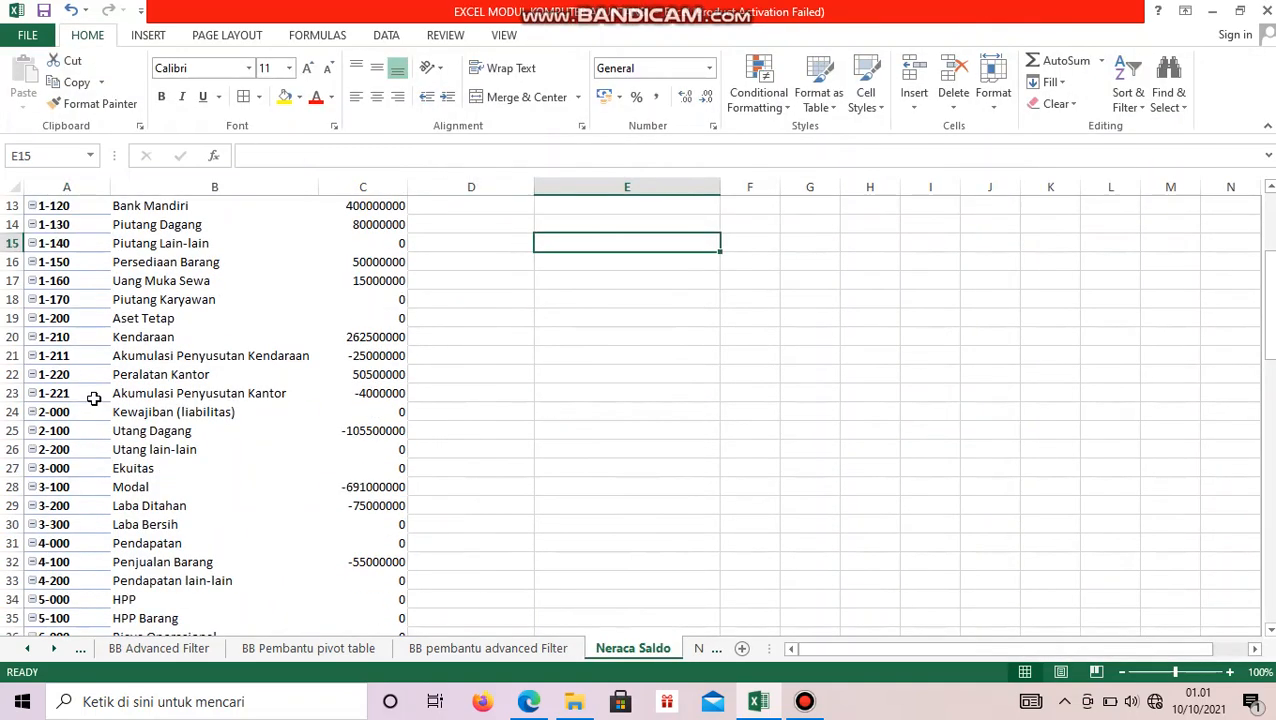
pyautogui.scroll(6, 581, 370)
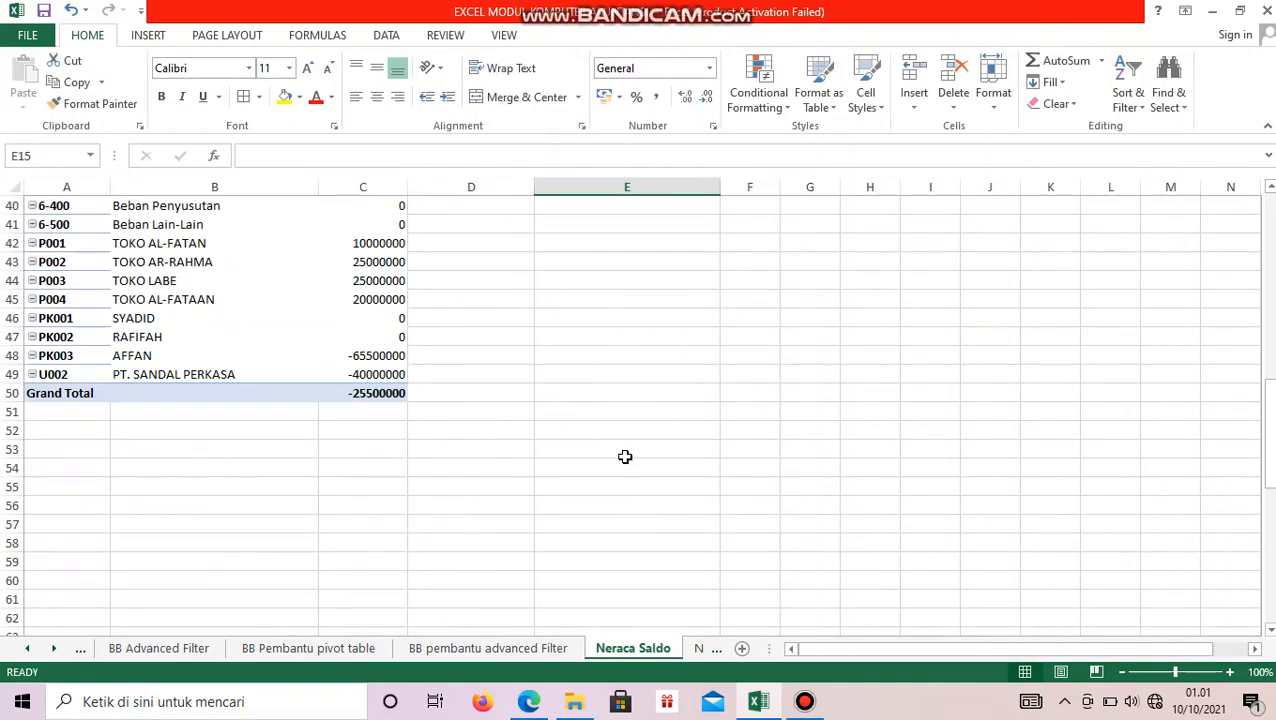
pyautogui.scroll(13, 464, 430)
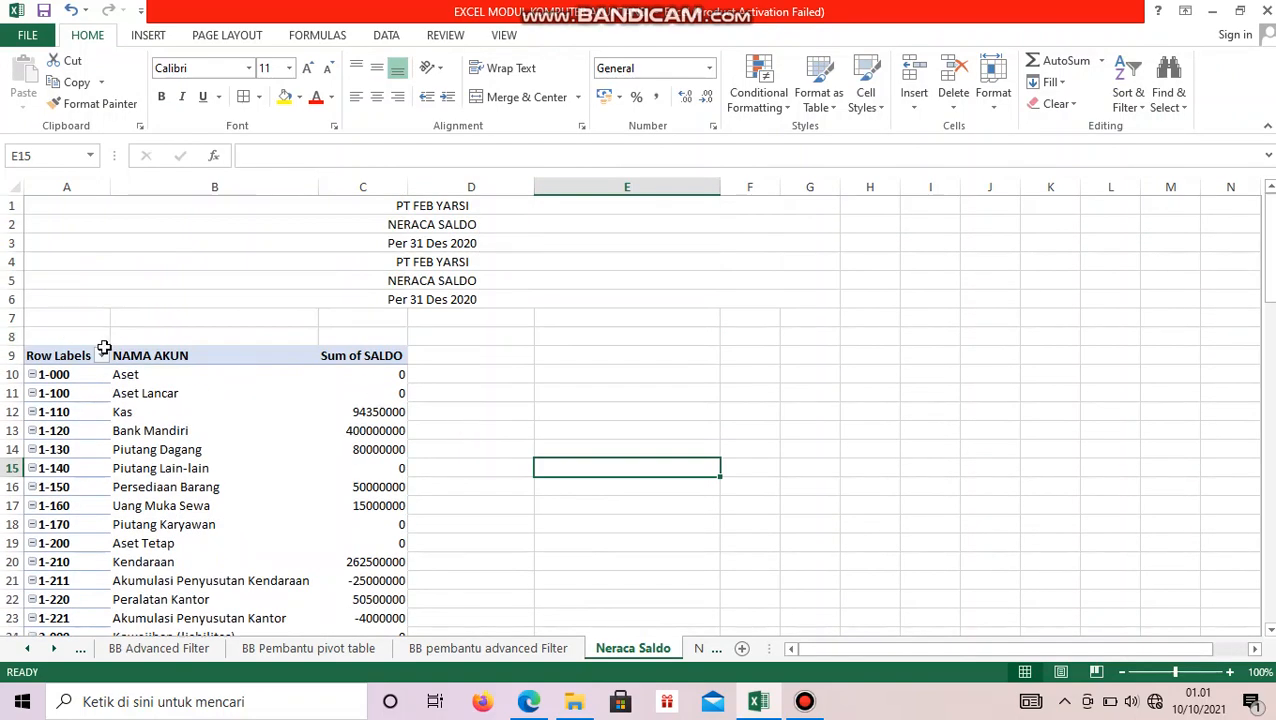
pyautogui.click(104, 361)
pyautogui.click(101, 356)
pyautogui.click(792, 359)
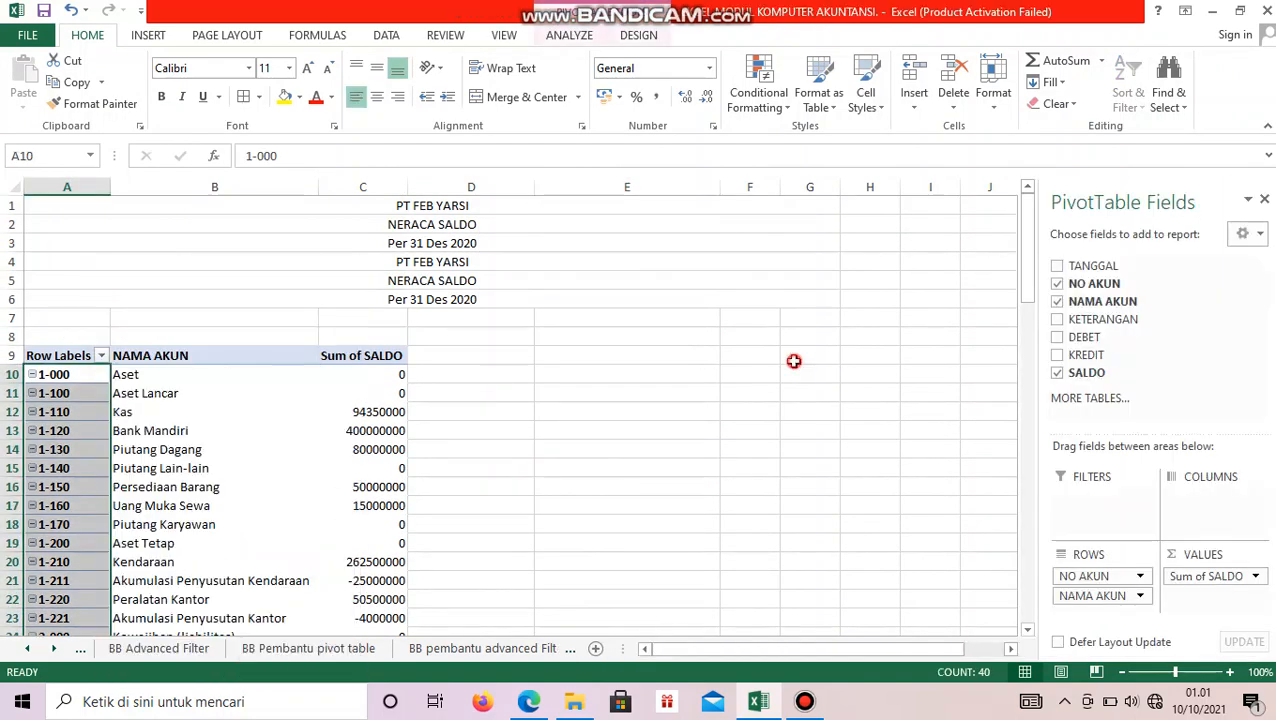
pyautogui.click(101, 356)
pyautogui.moveTo(351, 505); pyautogui.dragTo(344, 645)
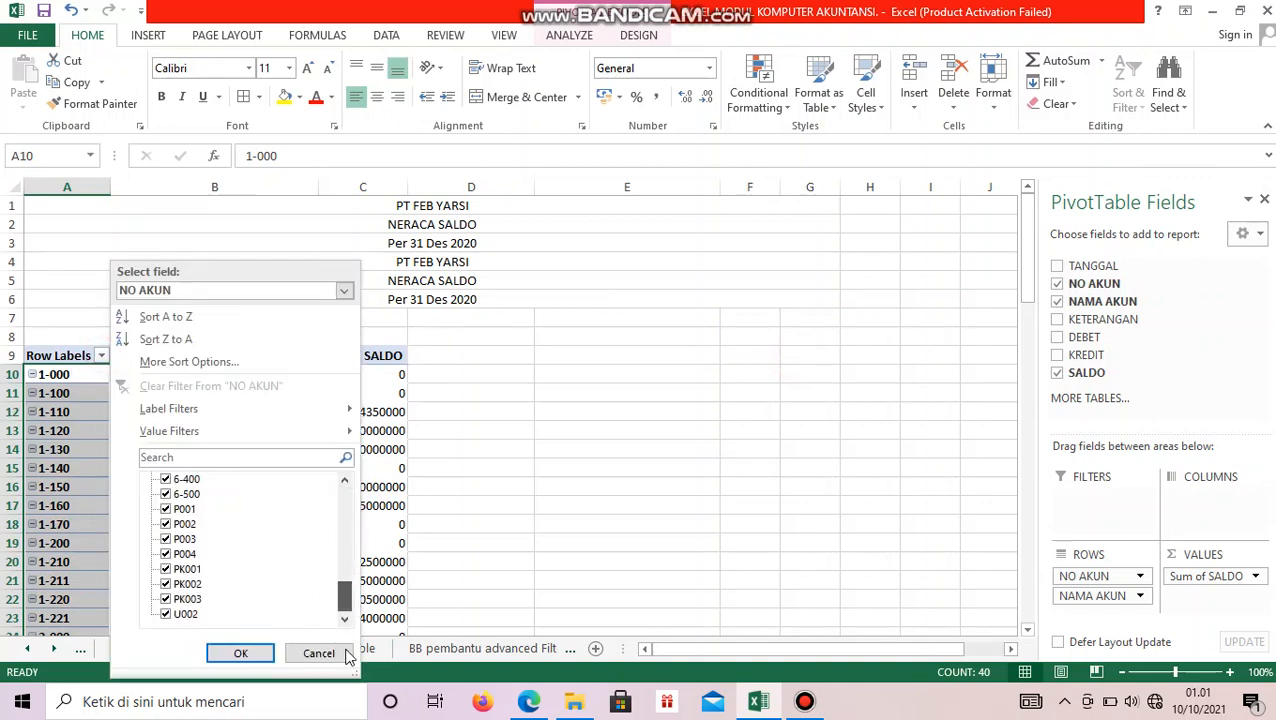
pyautogui.click(166, 615)
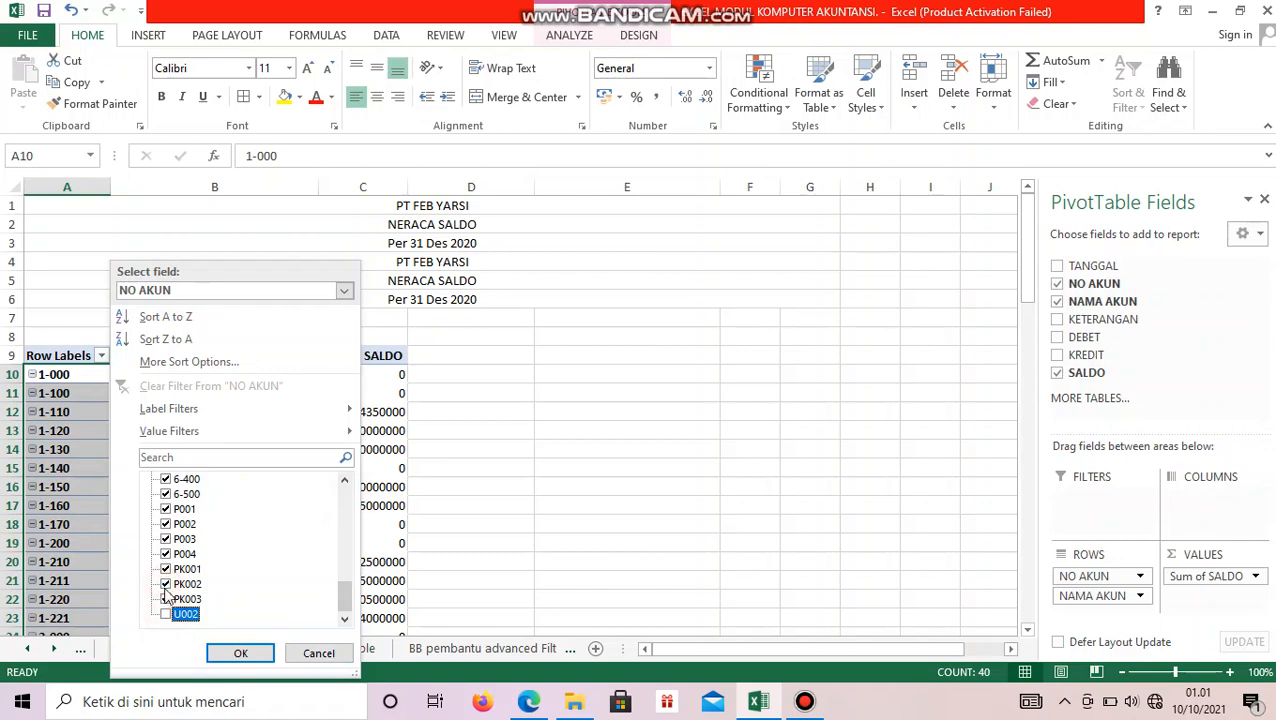
pyautogui.click(166, 599)
pyautogui.click(166, 584)
pyautogui.click(166, 554)
pyautogui.click(166, 569)
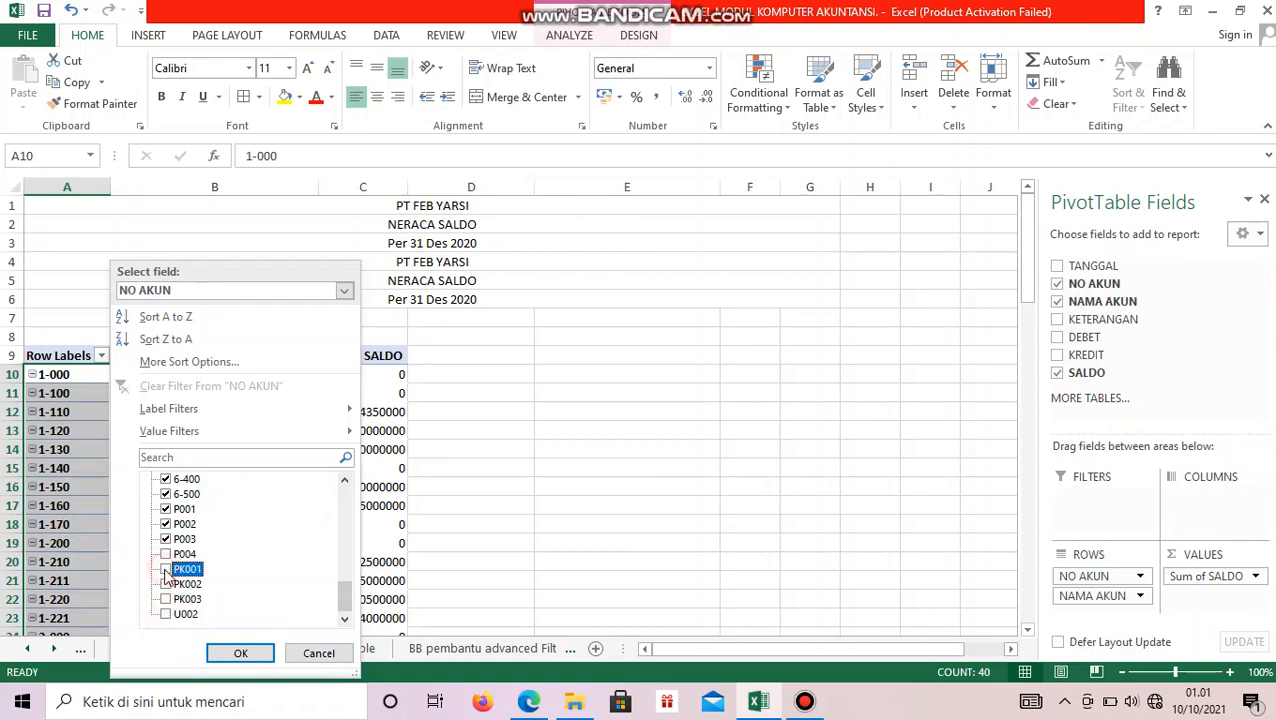
pyautogui.click(166, 539)
pyautogui.click(166, 524)
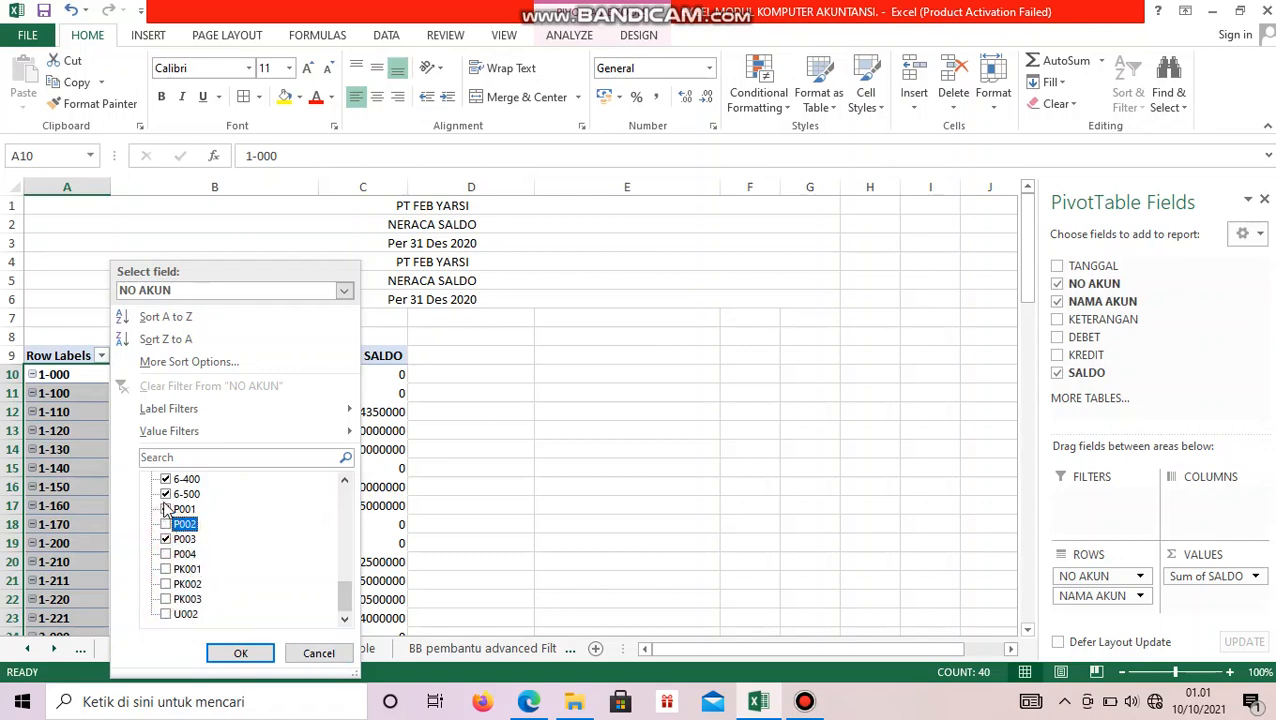
pyautogui.click(166, 509)
pyautogui.click(166, 539)
pyautogui.click(241, 652)
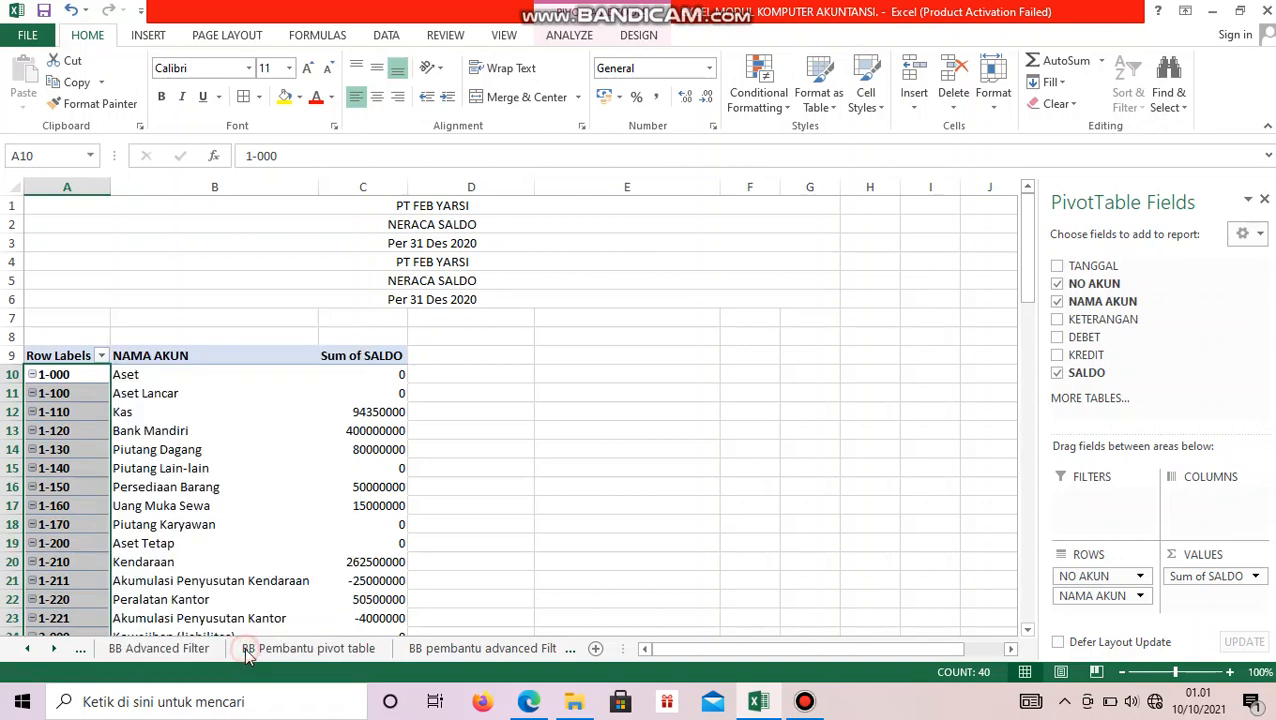
# Enter the headers DEBET in D9 and KREDIT in E9 beside the pivot table, and narrow column E slightly
pyautogui.scroll(-7, 335, 575)
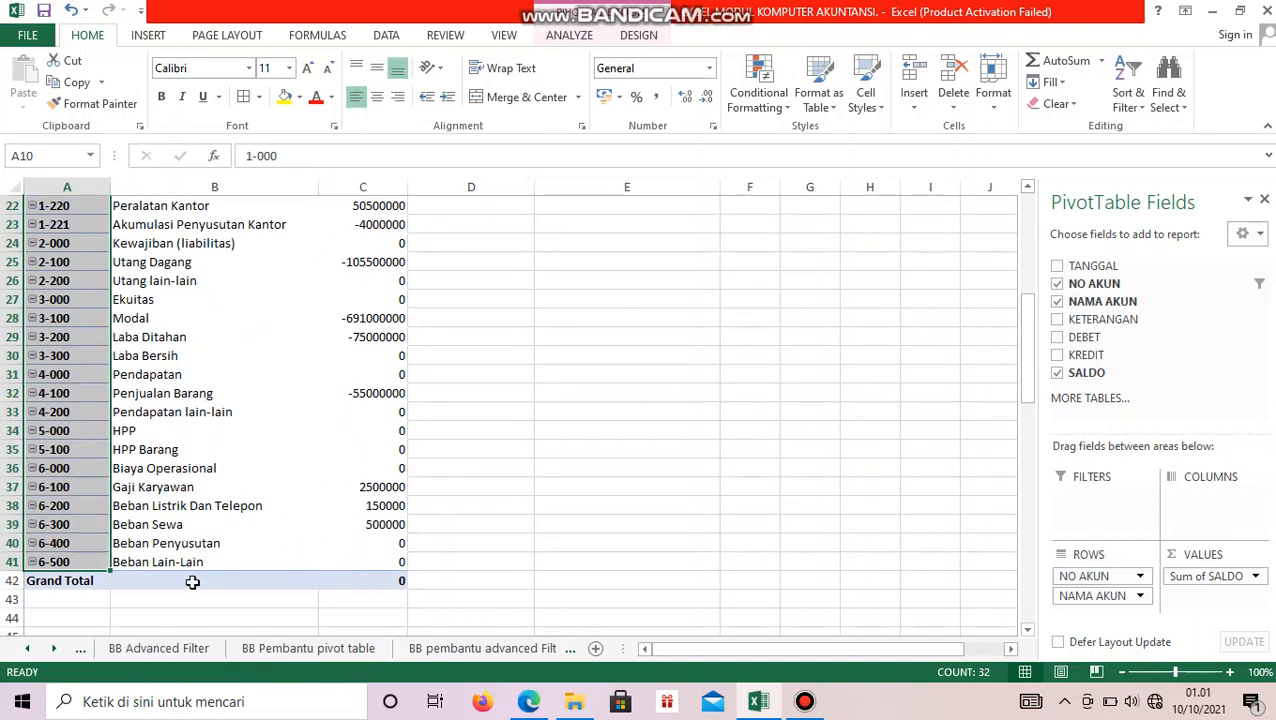
pyautogui.scroll(7, 443, 595)
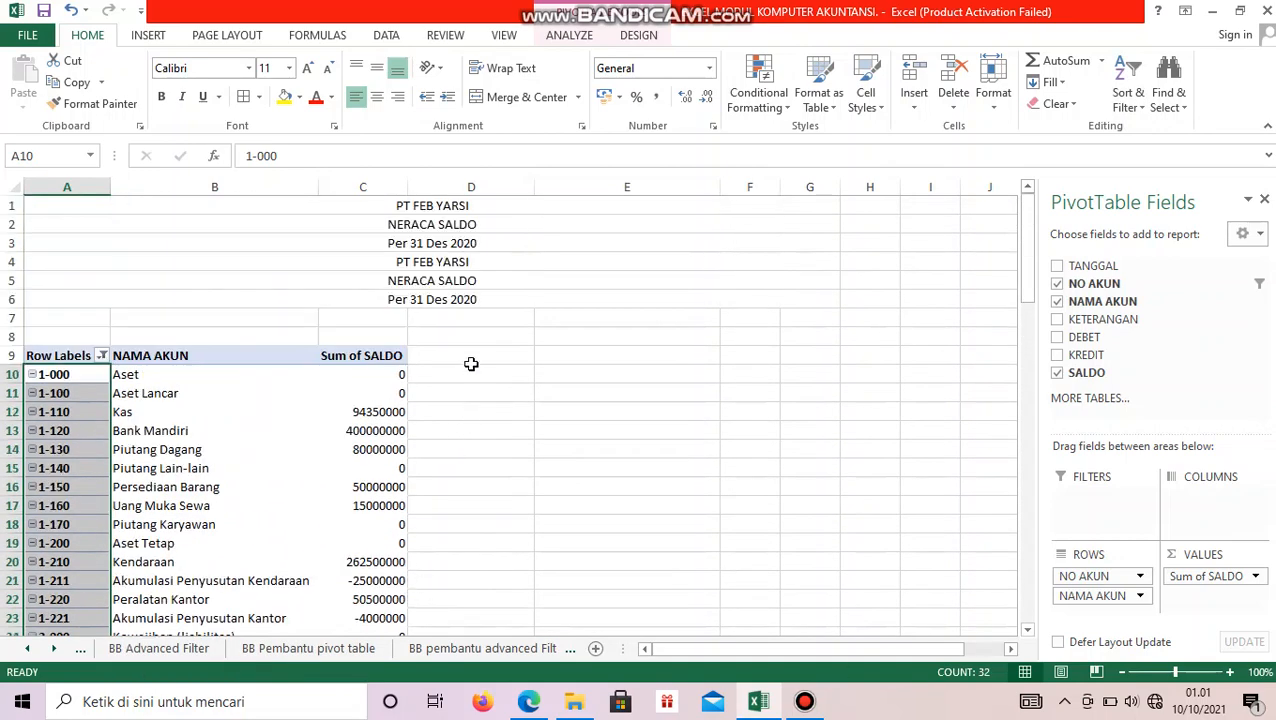
pyautogui.click(457, 360)
pyautogui.write('DE')
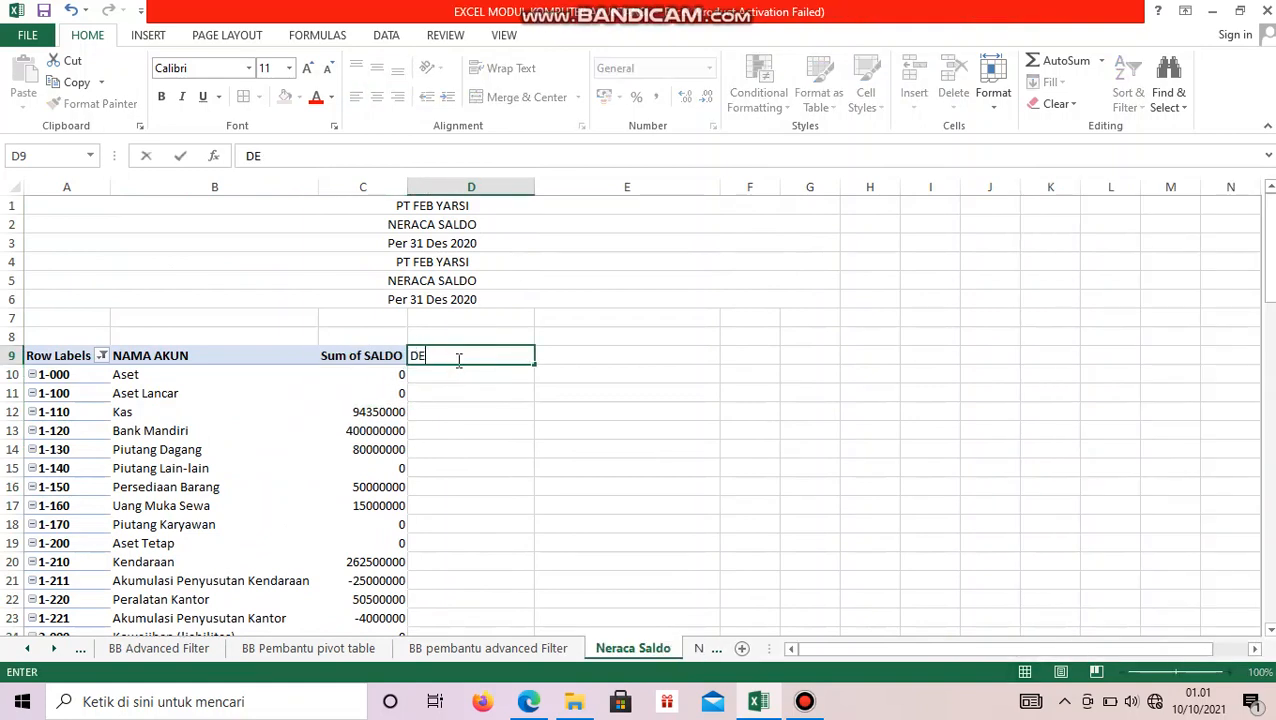
pyautogui.write('BET')
pyautogui.press('Tab')
pyautogui.write('KR')
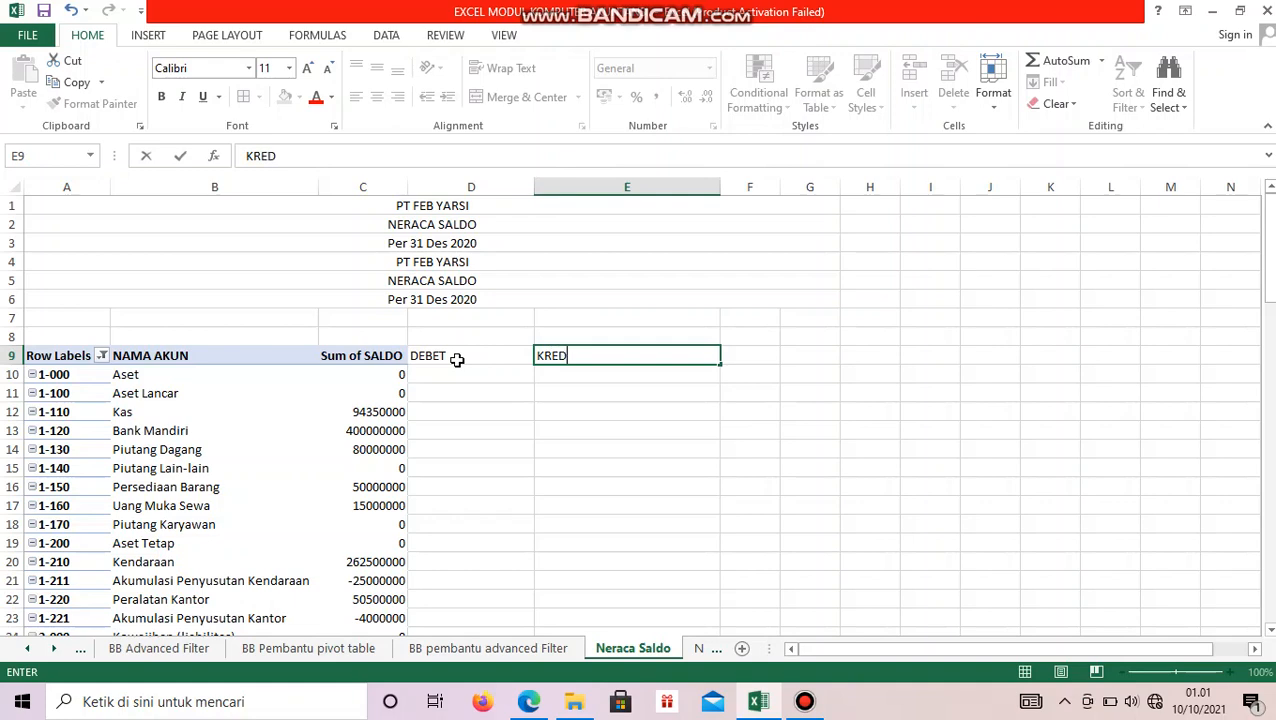
pyautogui.click(615, 354)
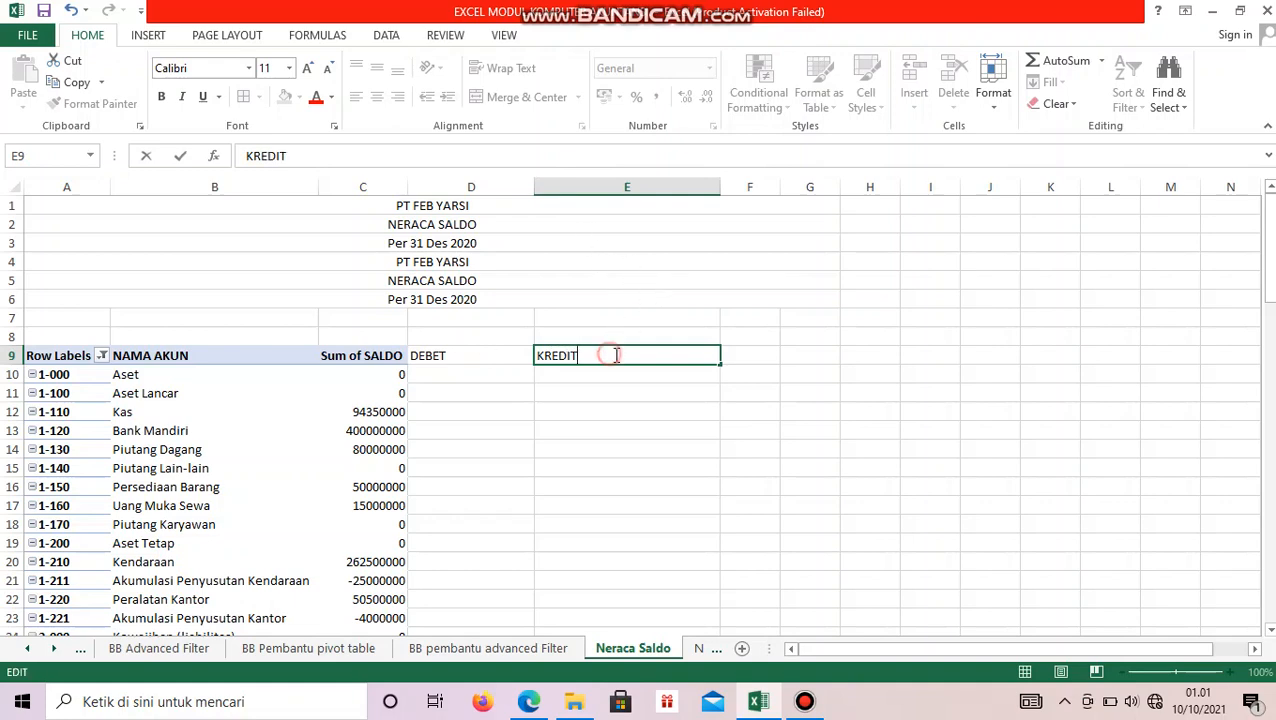
pyautogui.click(720, 189)
pyautogui.moveTo(719, 186); pyautogui.dragTo(690, 189)
# Enter the formula =C10 in D10 and fill it down the DEBET column to D41
pyautogui.click(455, 380)
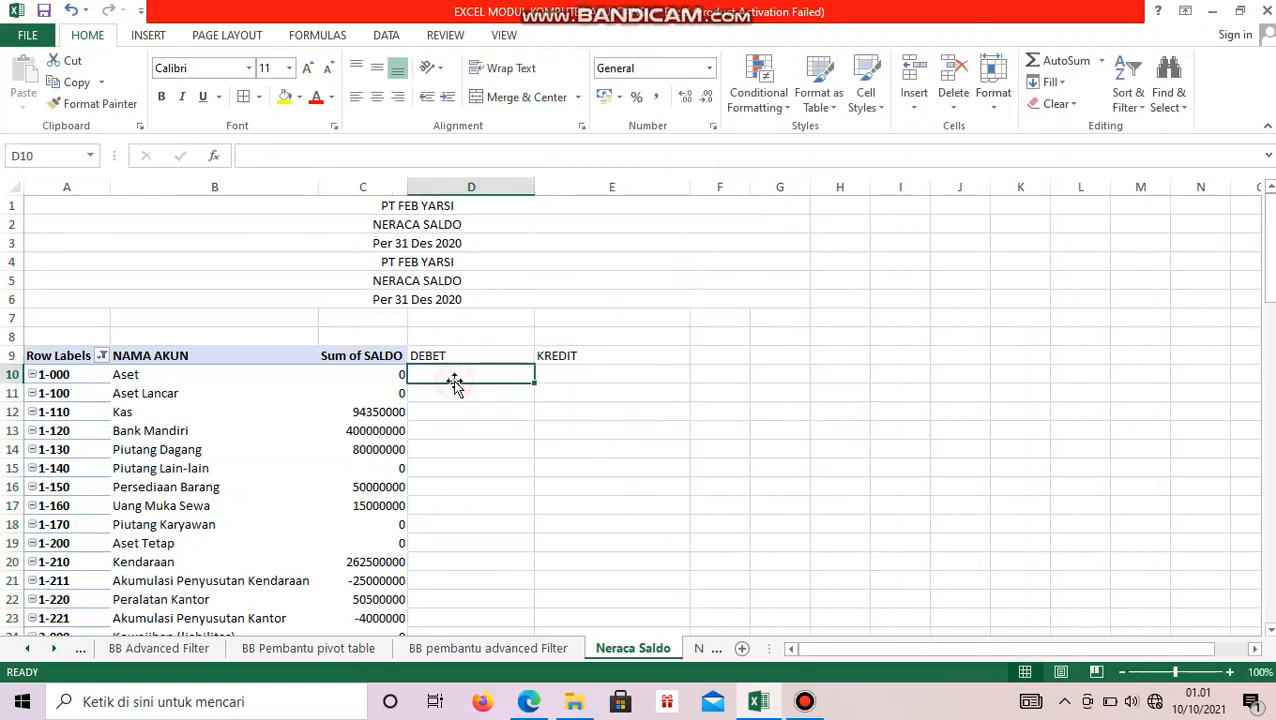
pyautogui.write('=')
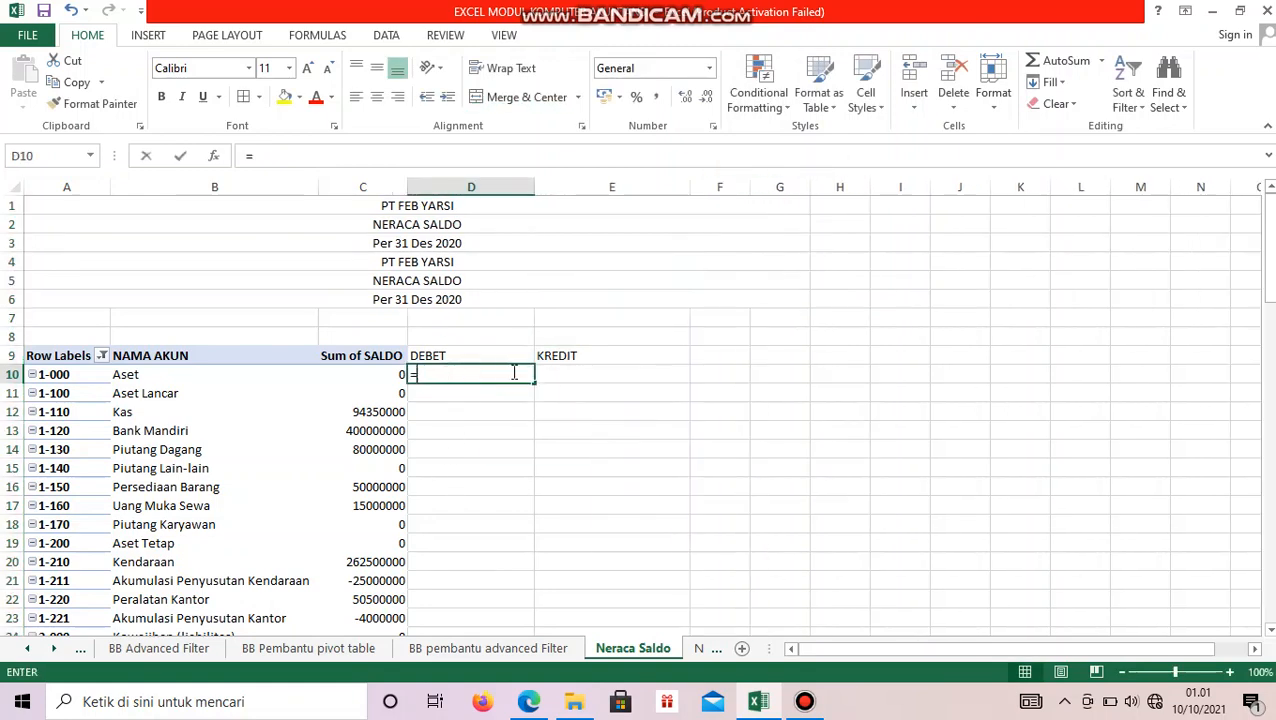
pyautogui.write('c')
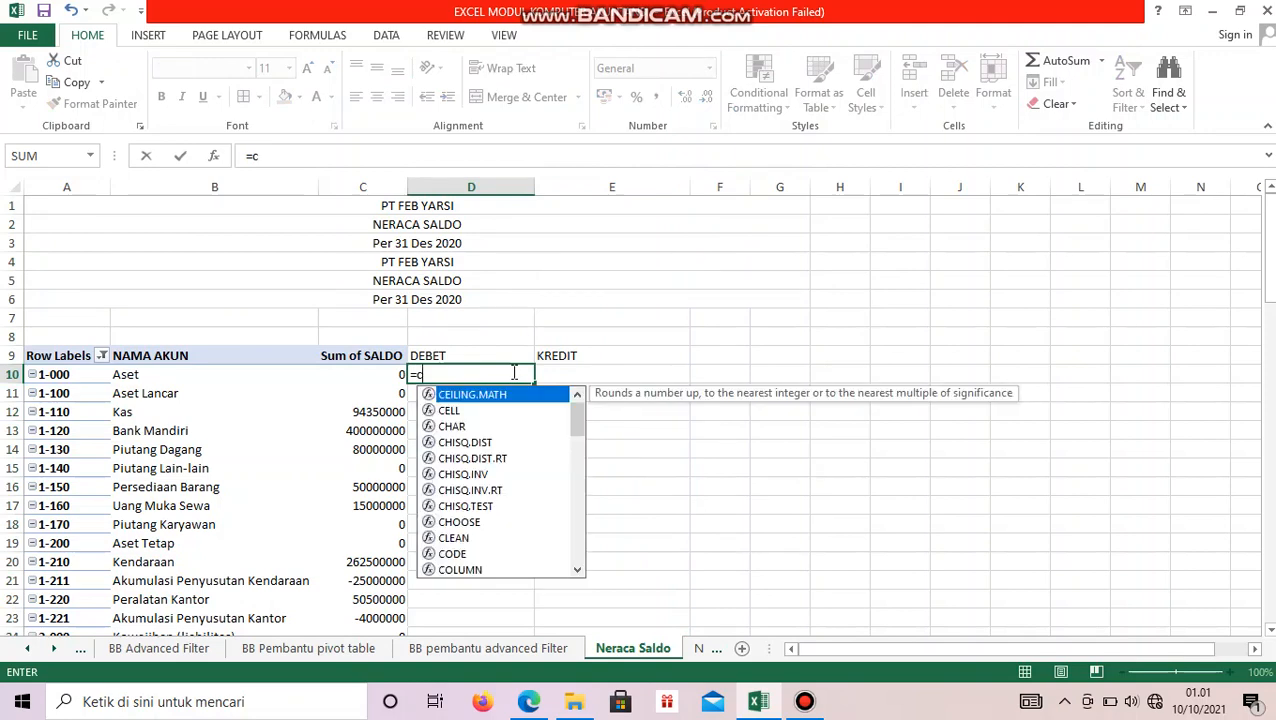
pyautogui.write('10')
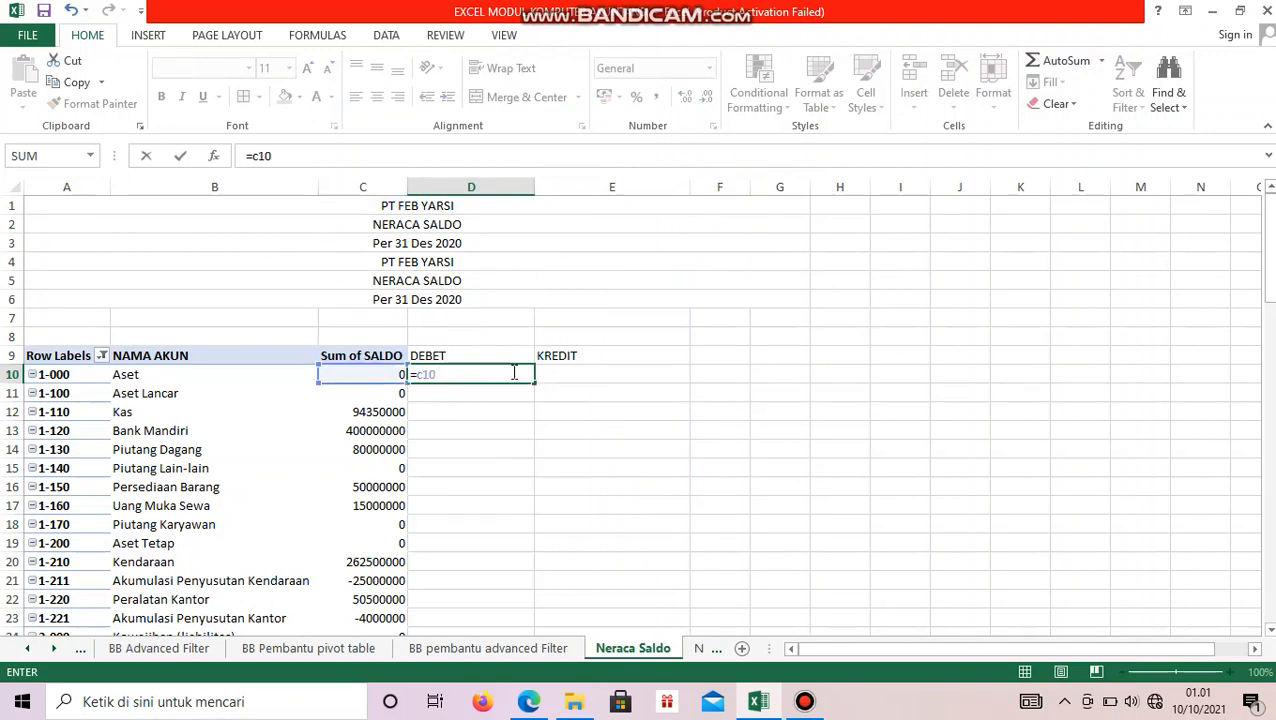
pyautogui.press('Return')
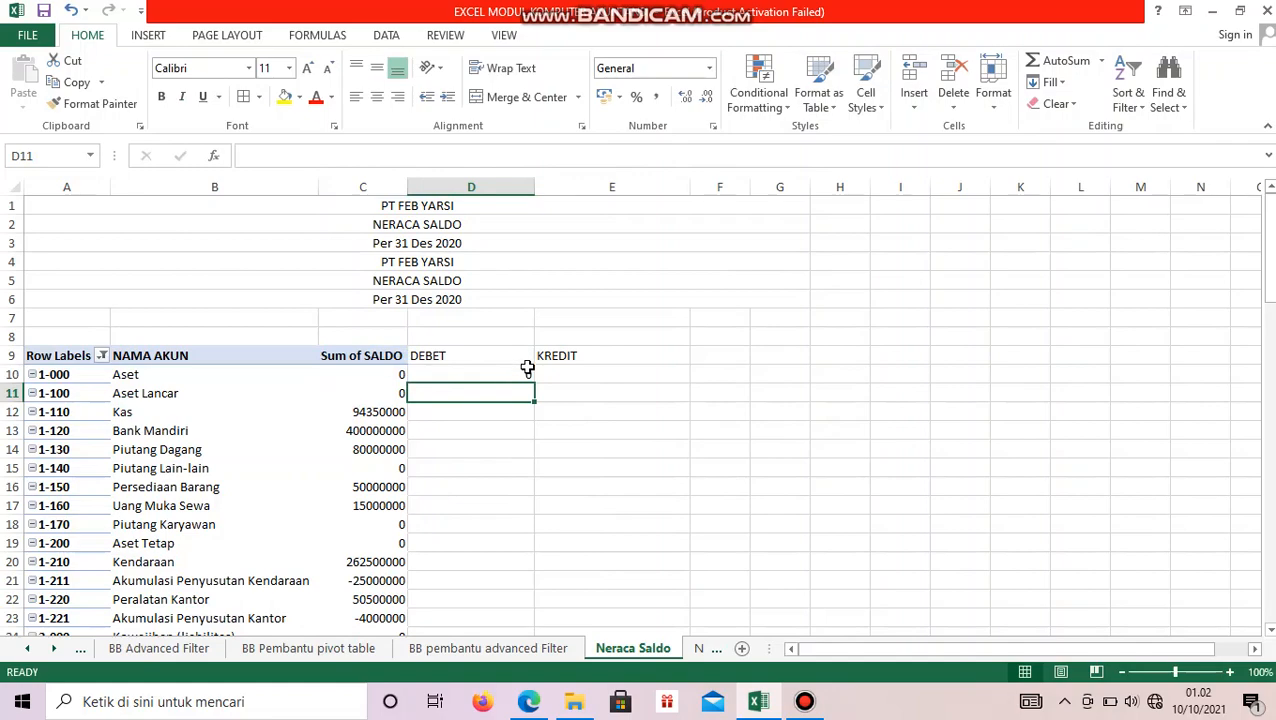
pyautogui.click(527, 370)
pyautogui.moveTo(535, 385); pyautogui.dragTo(499, 567)
pyautogui.click(615, 433)
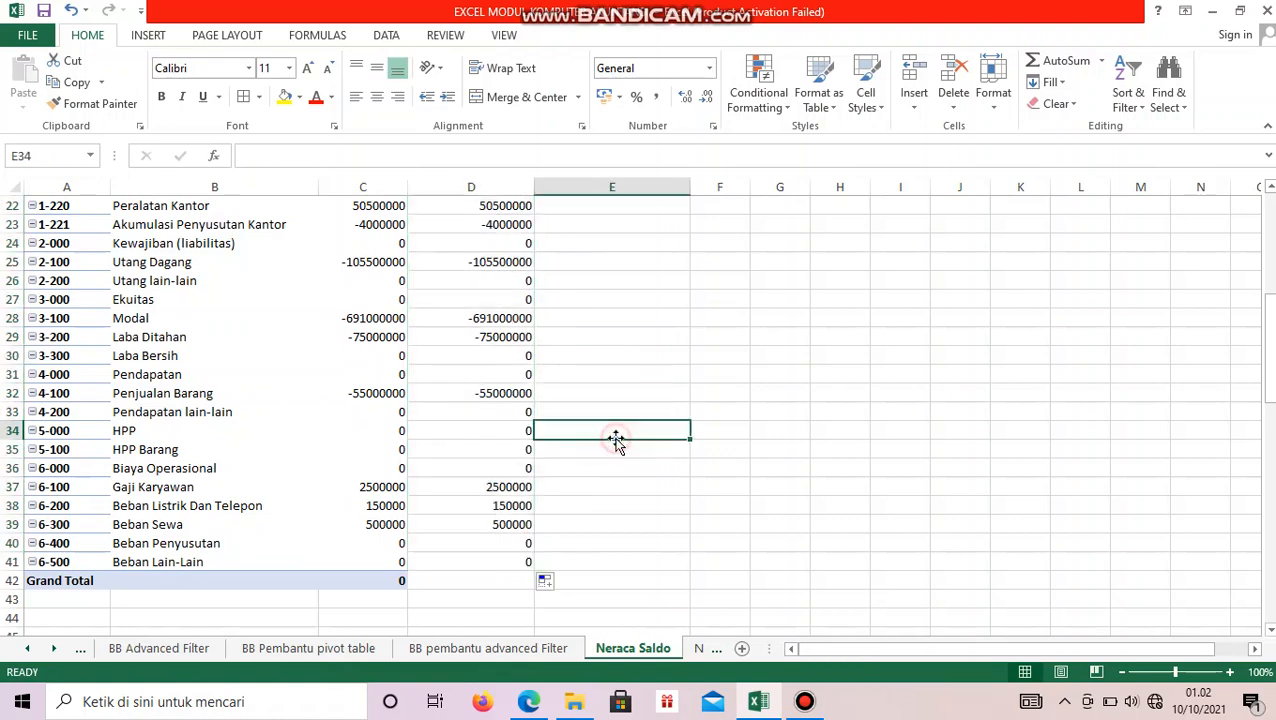
# Enter the formula =C21 in E21 and fill it down the KREDIT column to E35
pyautogui.scroll(6, 616, 435)
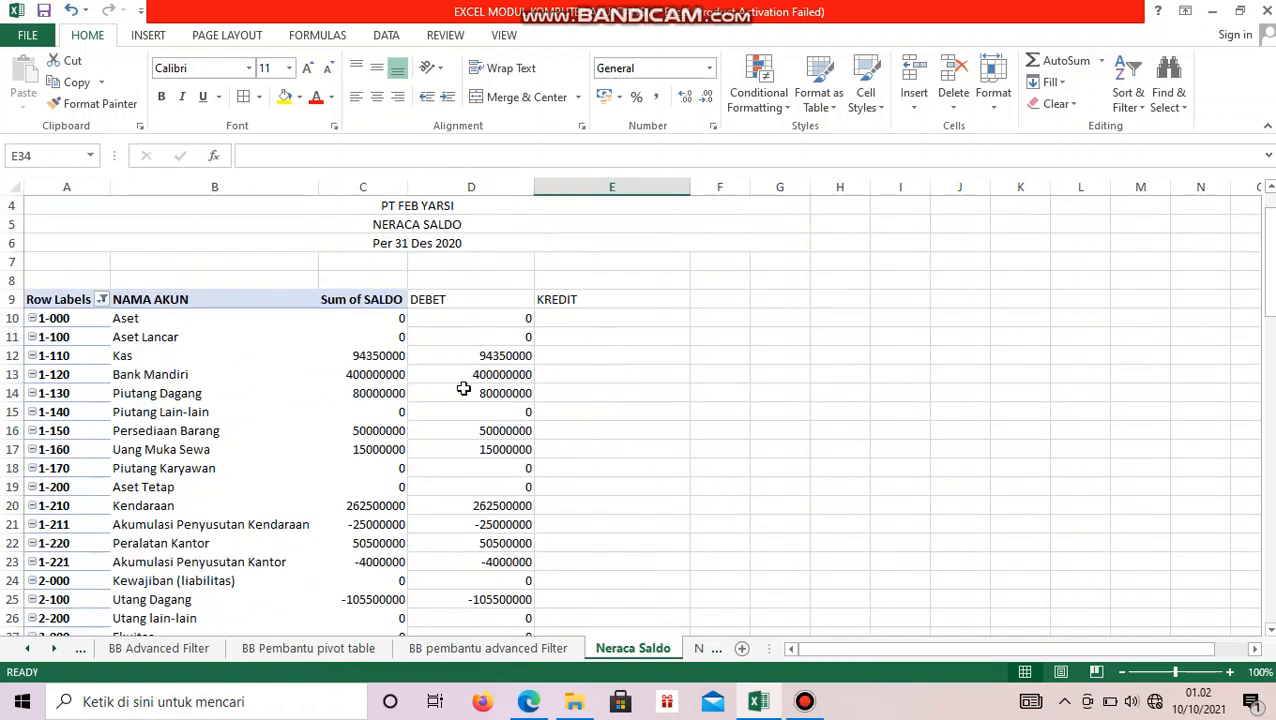
pyautogui.scroll(-2, 463, 389)
pyautogui.click(231, 411)
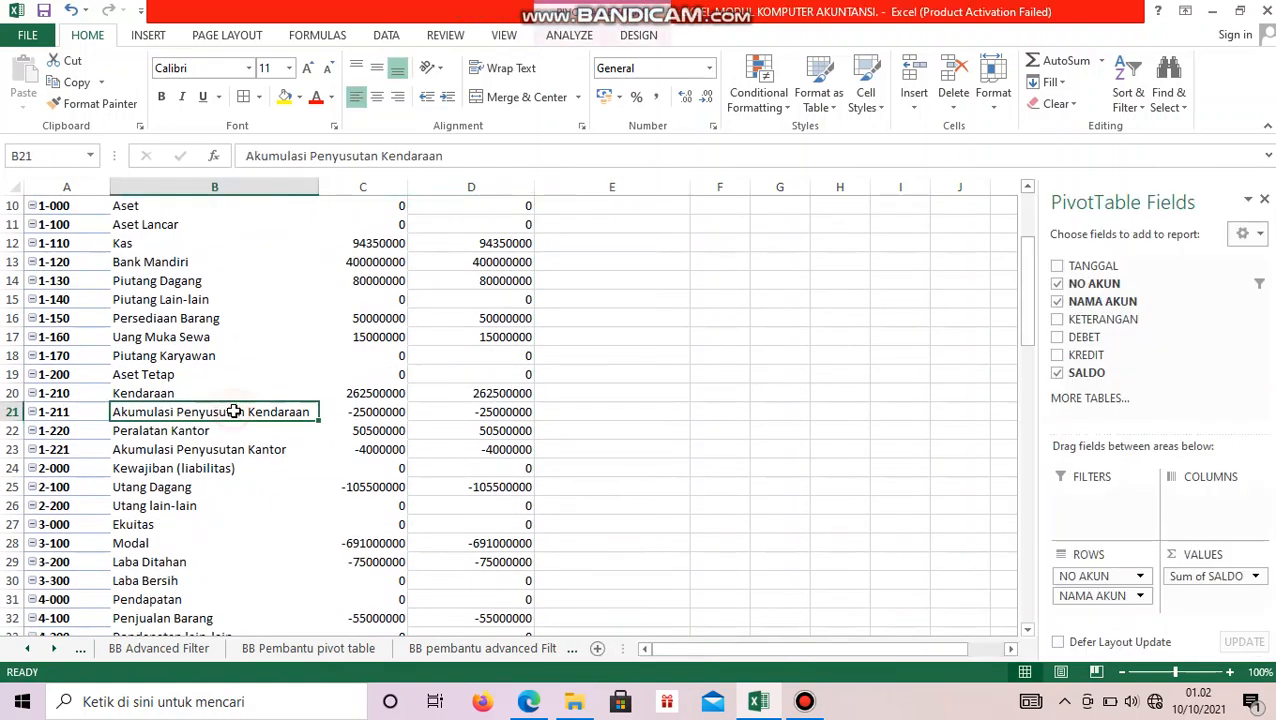
pyautogui.click(576, 408)
pyautogui.write('=')
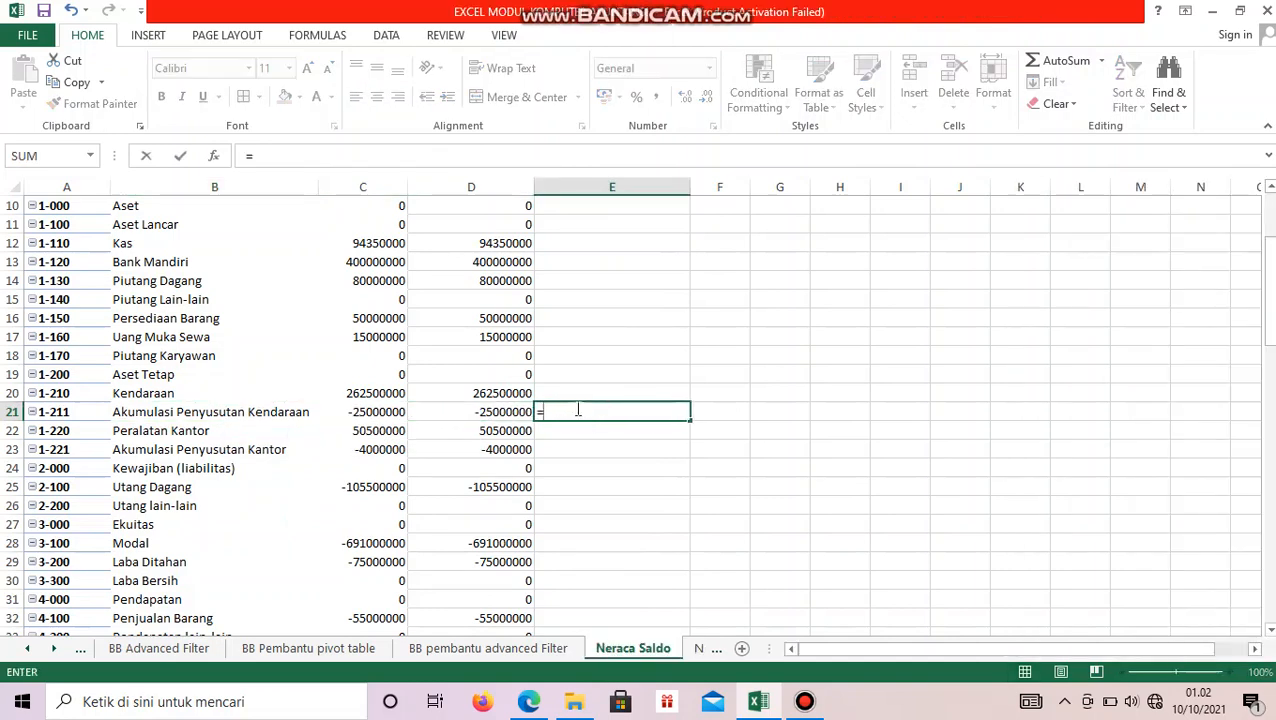
pyautogui.write('c')
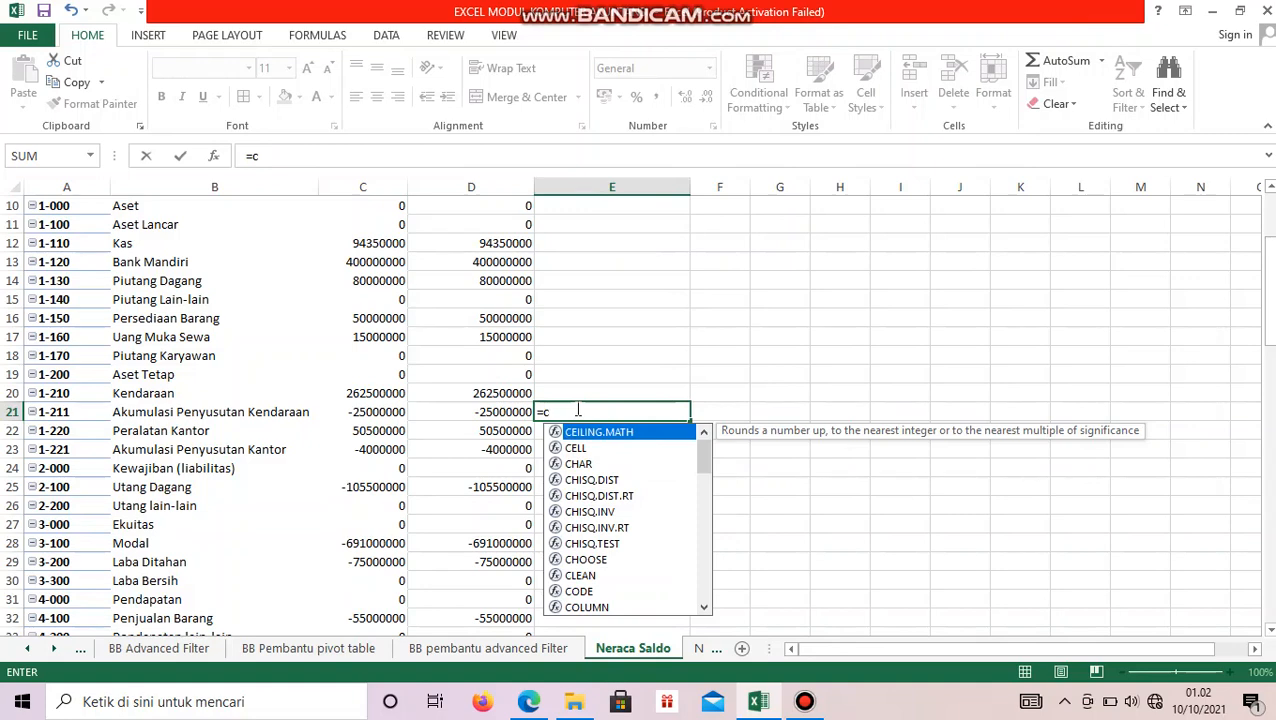
pyautogui.write('21')
pyautogui.press('Return')
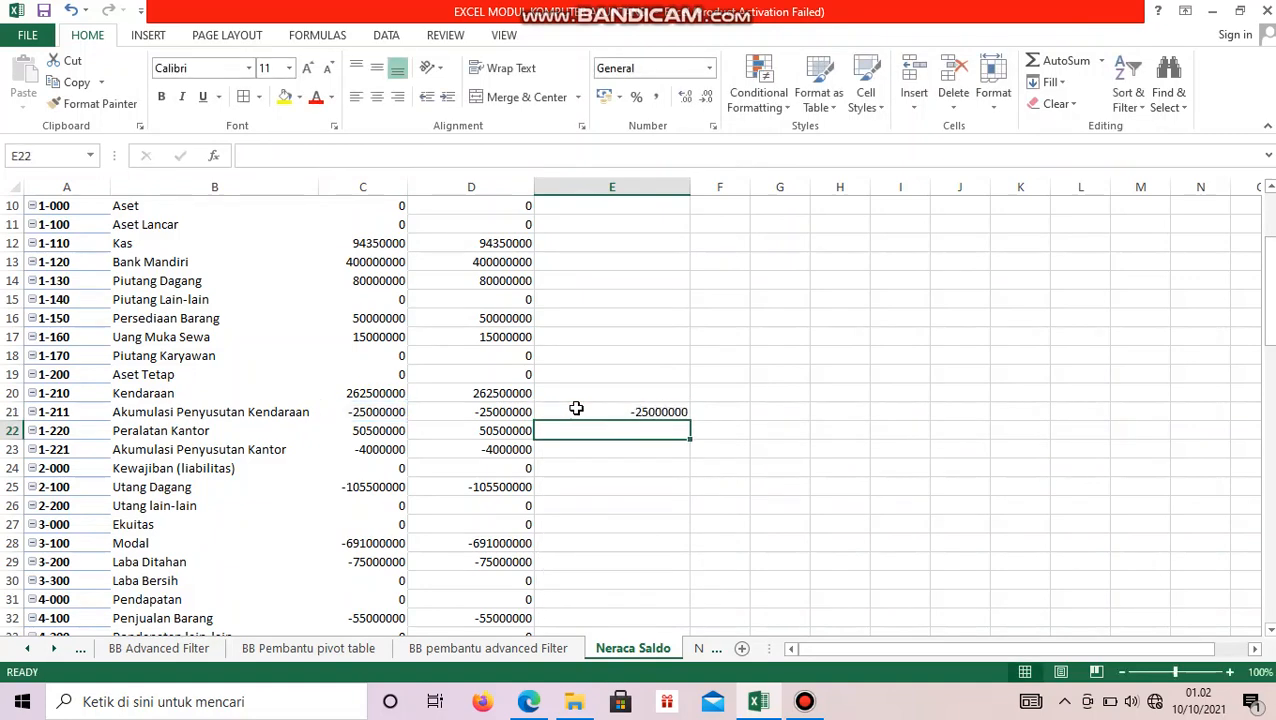
pyautogui.click(603, 409)
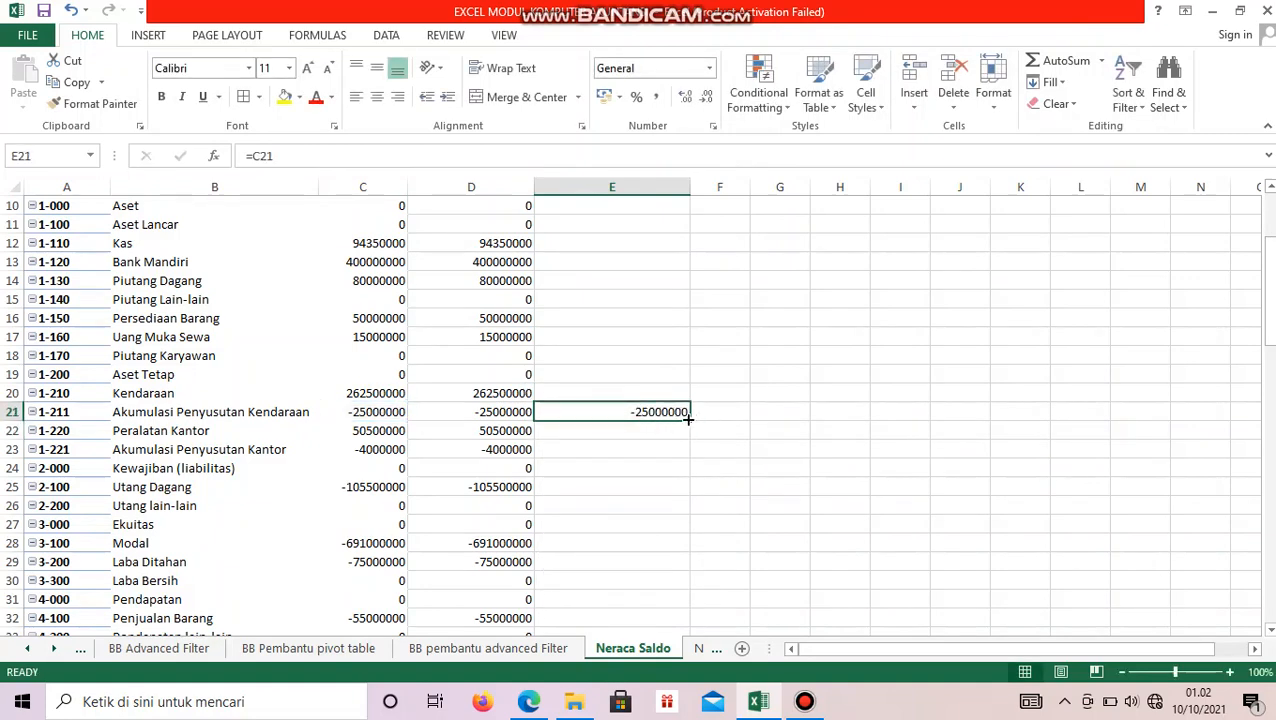
pyautogui.moveTo(693, 422); pyautogui.dragTo(645, 449)
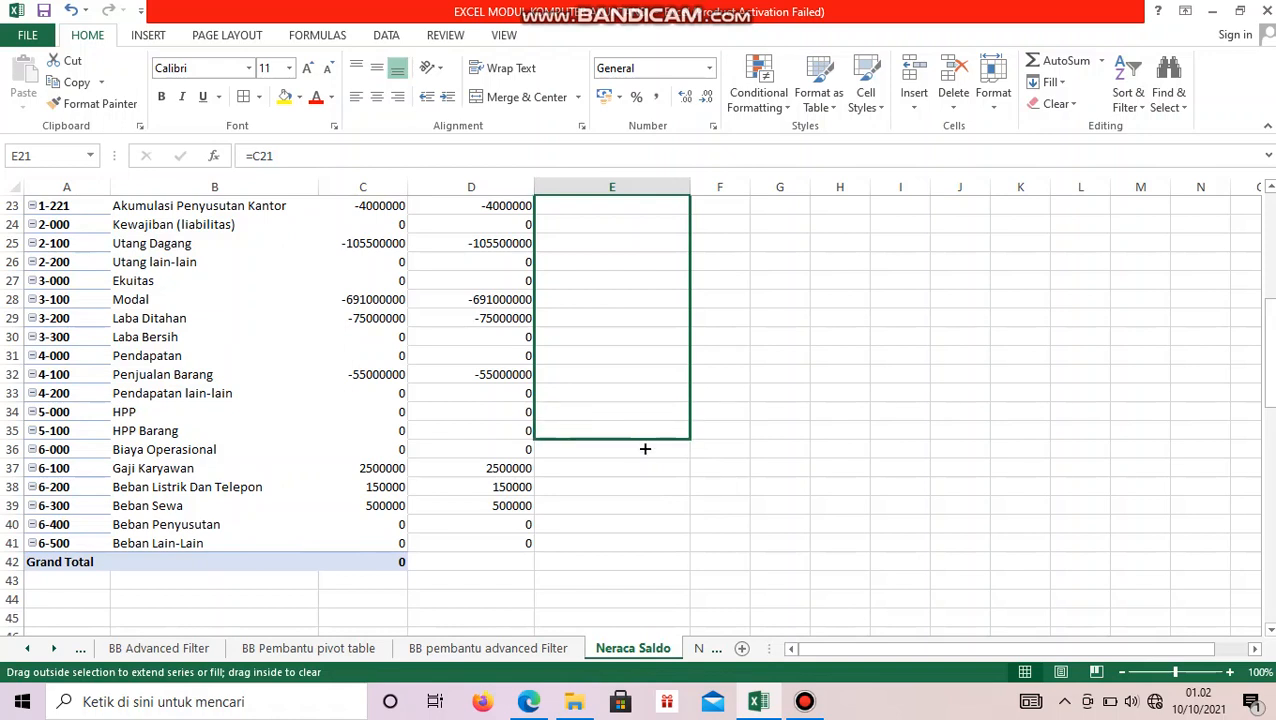
pyautogui.moveTo(645, 449); pyautogui.dragTo(644, 448)
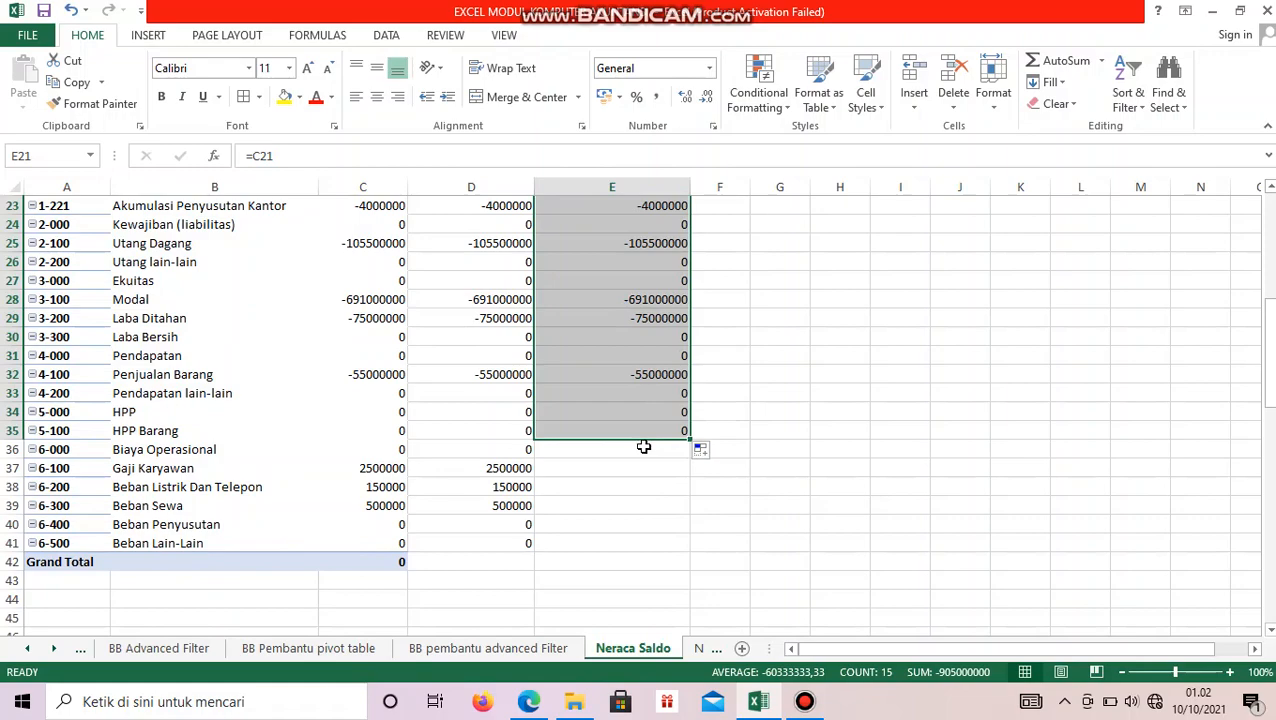
# Clear the KREDIT amount for Peralatan Kantor in E22
pyautogui.scroll(6, 645, 445)
pyautogui.click(522, 336)
pyautogui.scroll(-4, 518, 336)
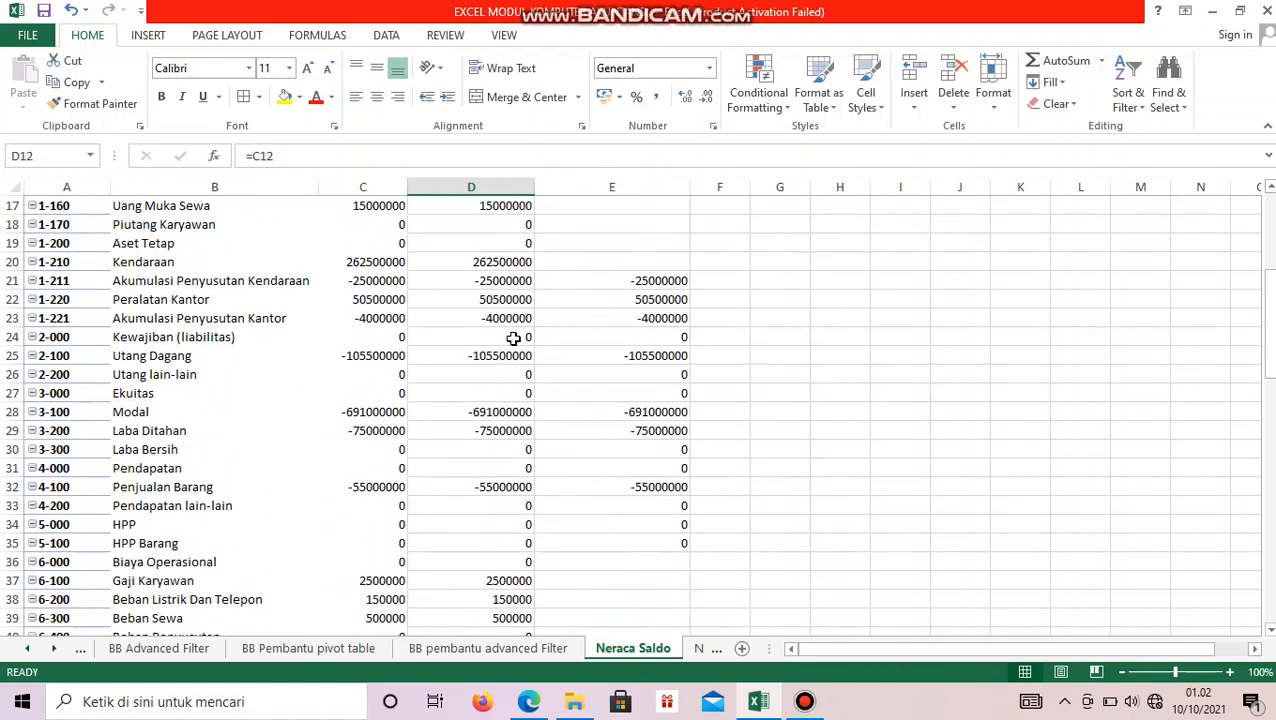
pyautogui.scroll(5, 530, 338)
pyautogui.scroll(-2, 657, 553)
pyautogui.click(659, 486)
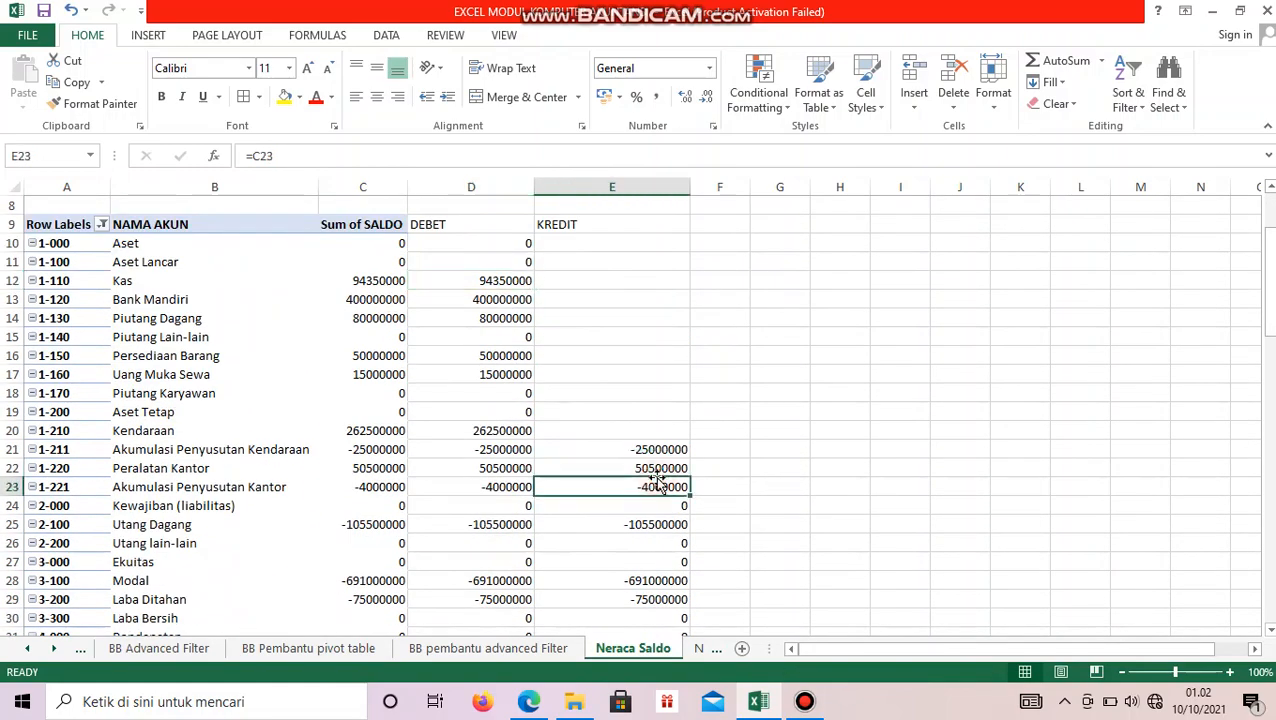
pyautogui.click(659, 465)
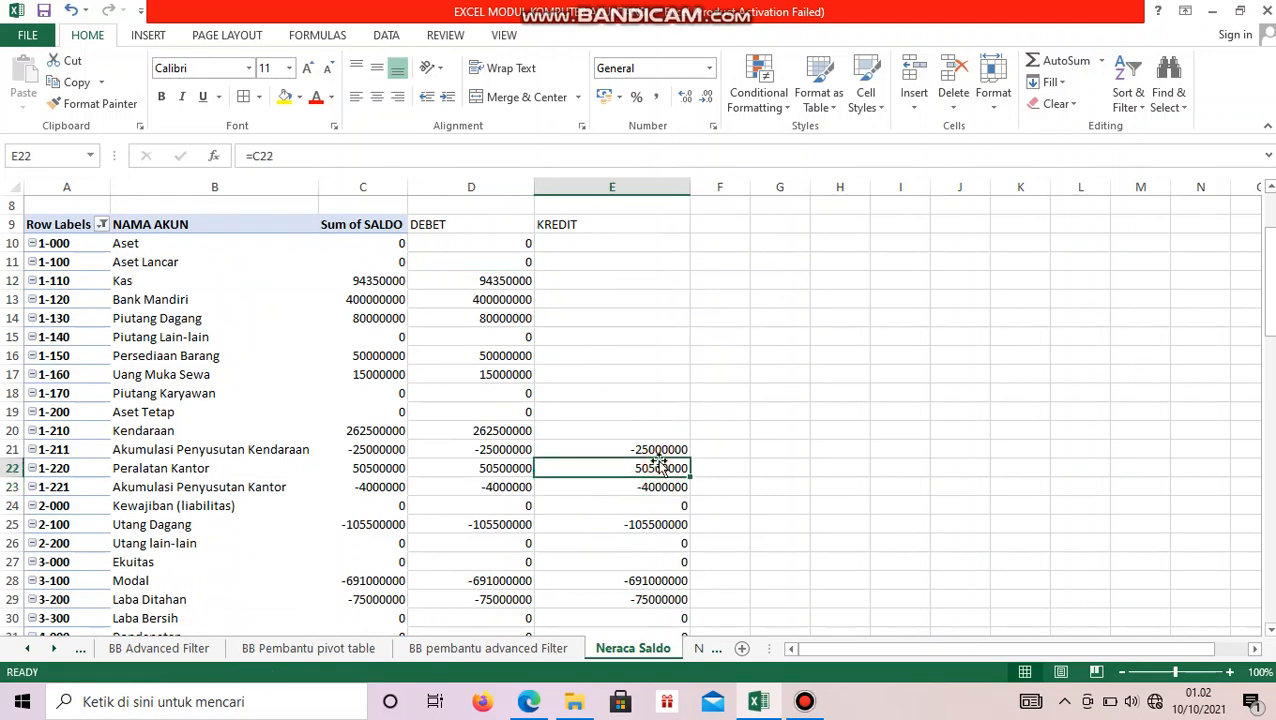
pyautogui.press('Delete')
# Clear the DEBET amounts in D21, D23 and D25 for both Akumulasi Penyusutan accounts and Utang Dagang
pyautogui.click(503, 466)
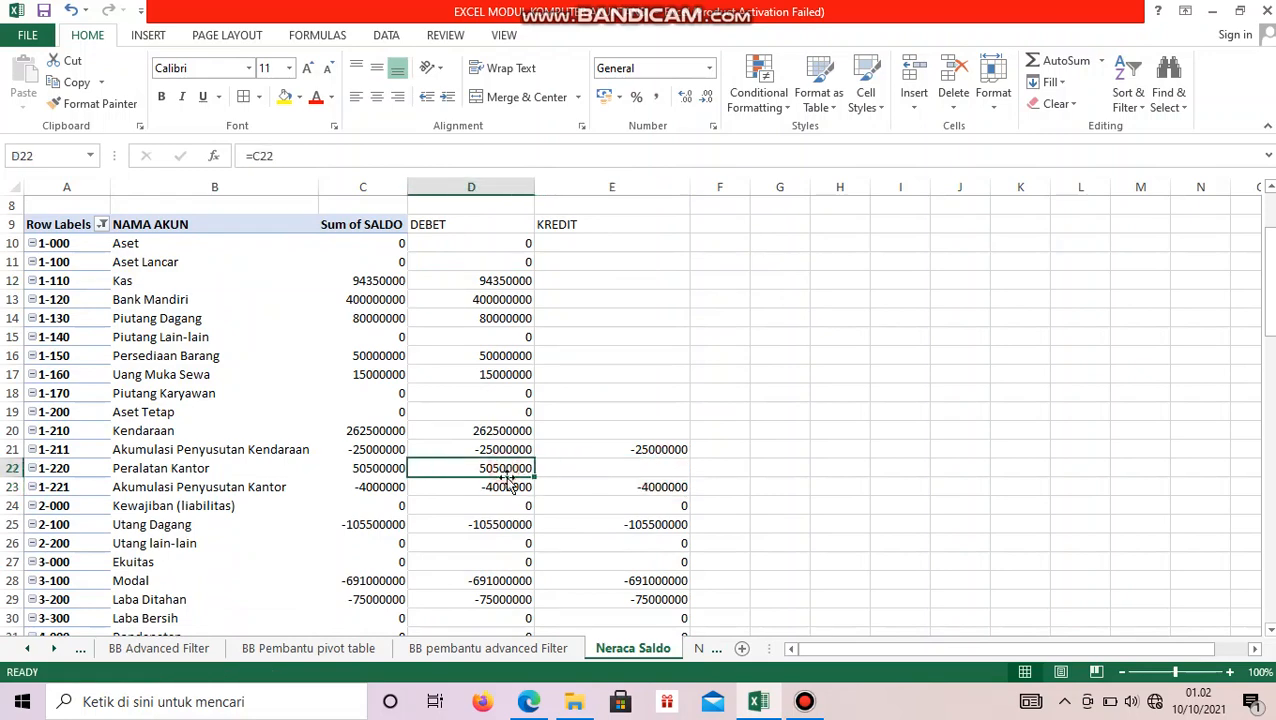
pyautogui.press('Down')
pyautogui.click(508, 454)
pyautogui.click(507, 490)
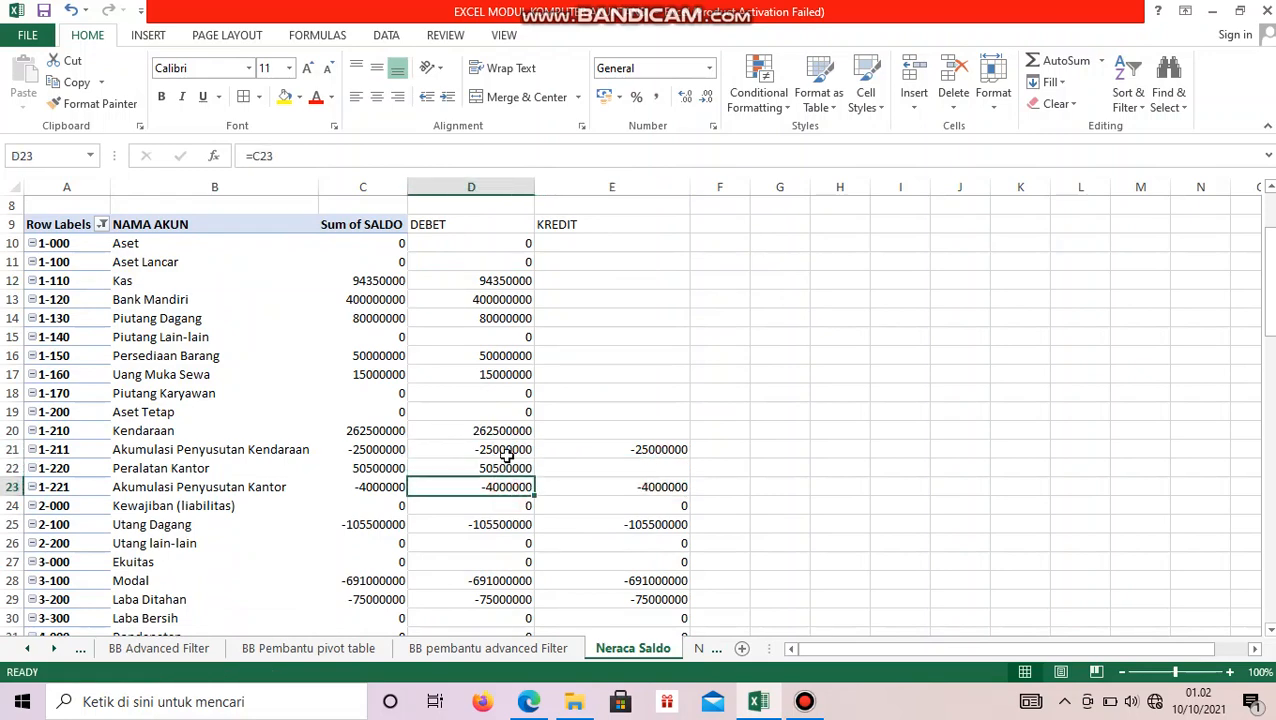
pyautogui.click(507, 455)
pyautogui.press('Delete')
pyautogui.click(507, 486)
pyautogui.press('Delete')
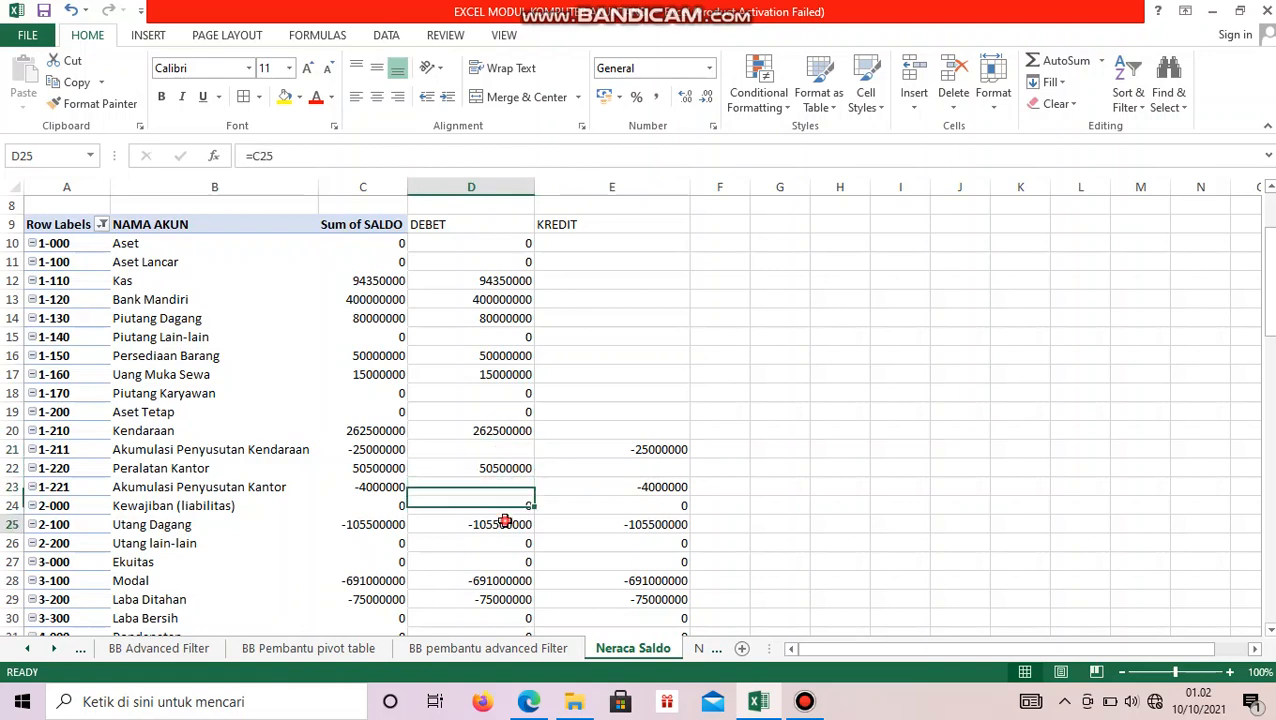
pyautogui.click(505, 522)
pyautogui.press('Delete')
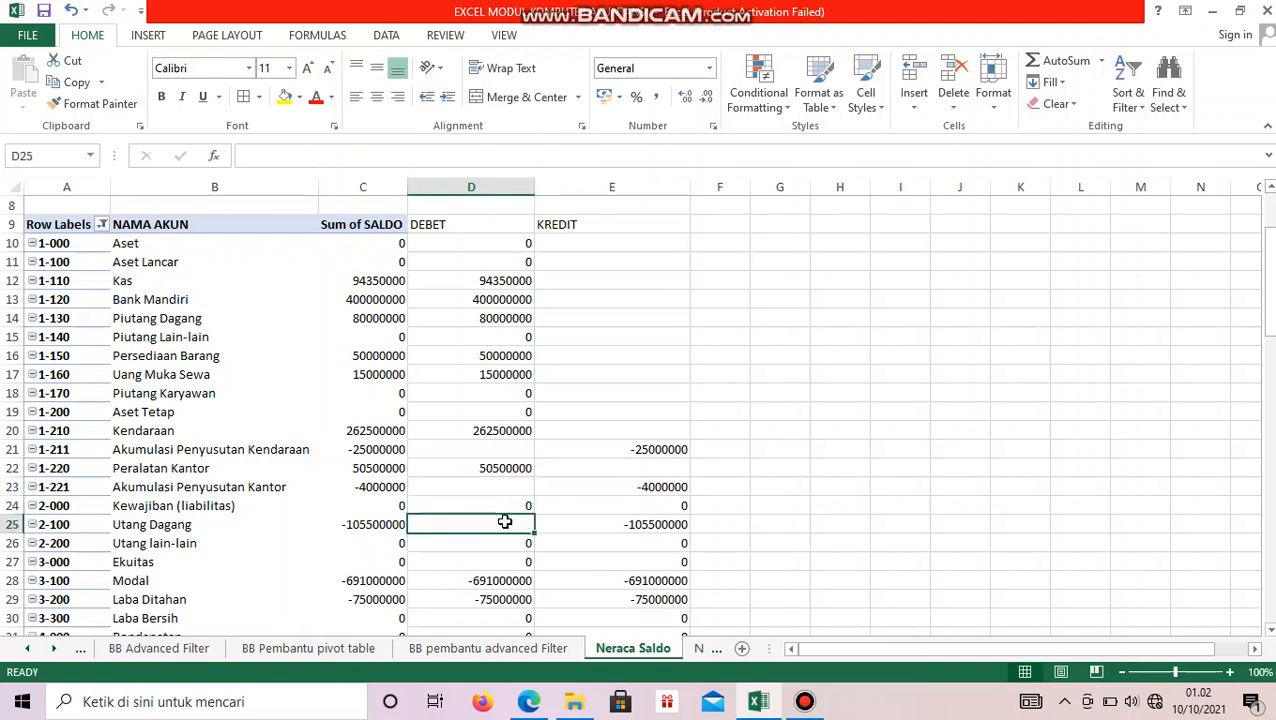
# Clear the DEBET amounts for Laba Ditahan, Modal and Penjualan Barang in D29, D28 and D32
pyautogui.scroll(-1, 505, 522)
pyautogui.scroll(-1, 505, 522)
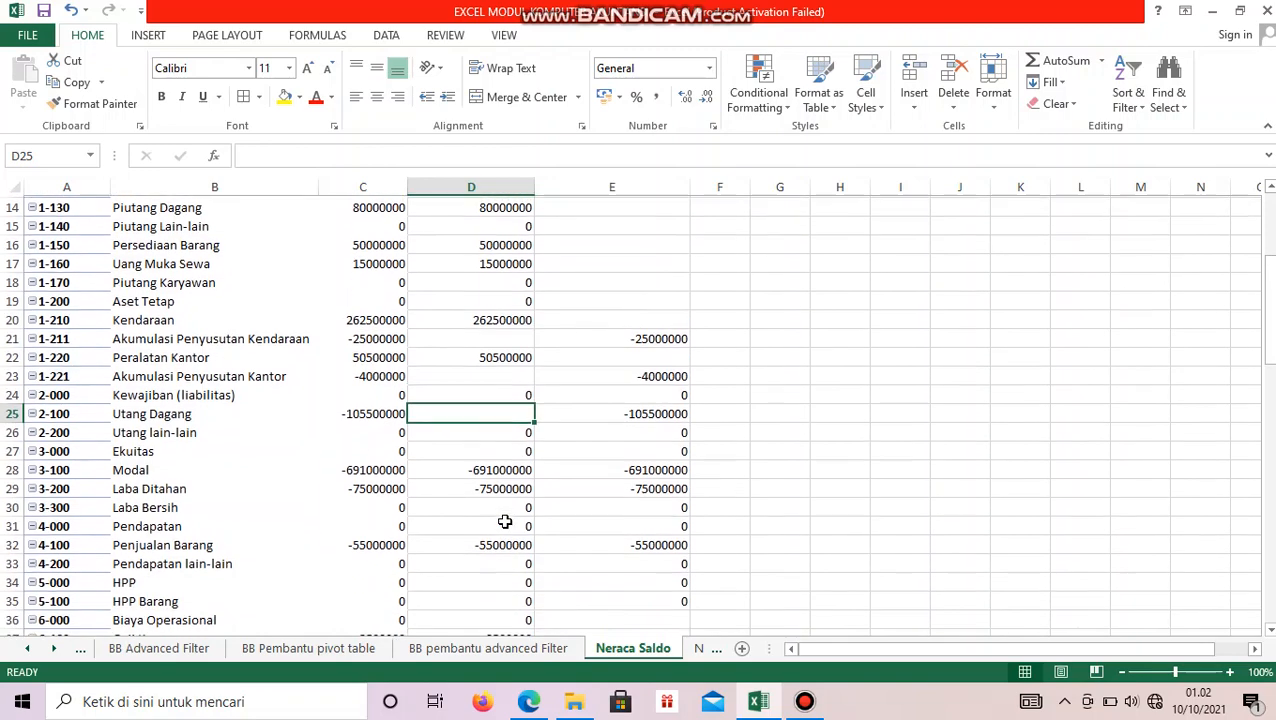
pyautogui.click(489, 485)
pyautogui.press('Delete')
pyautogui.click(487, 472)
pyautogui.press('Delete')
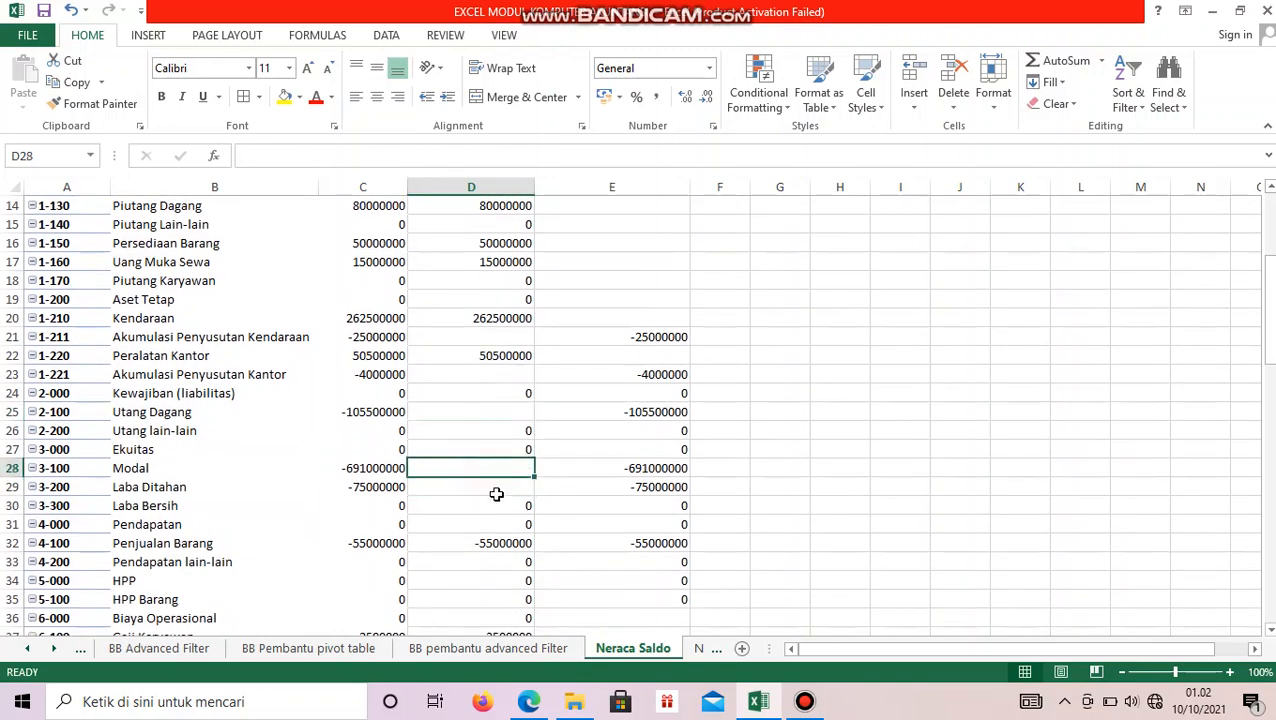
pyautogui.click(507, 538)
pyautogui.press('Delete')
# Total the DEBET column with a SUM formula in D42 on the Grand Total row
pyautogui.scroll(-3, 507, 540)
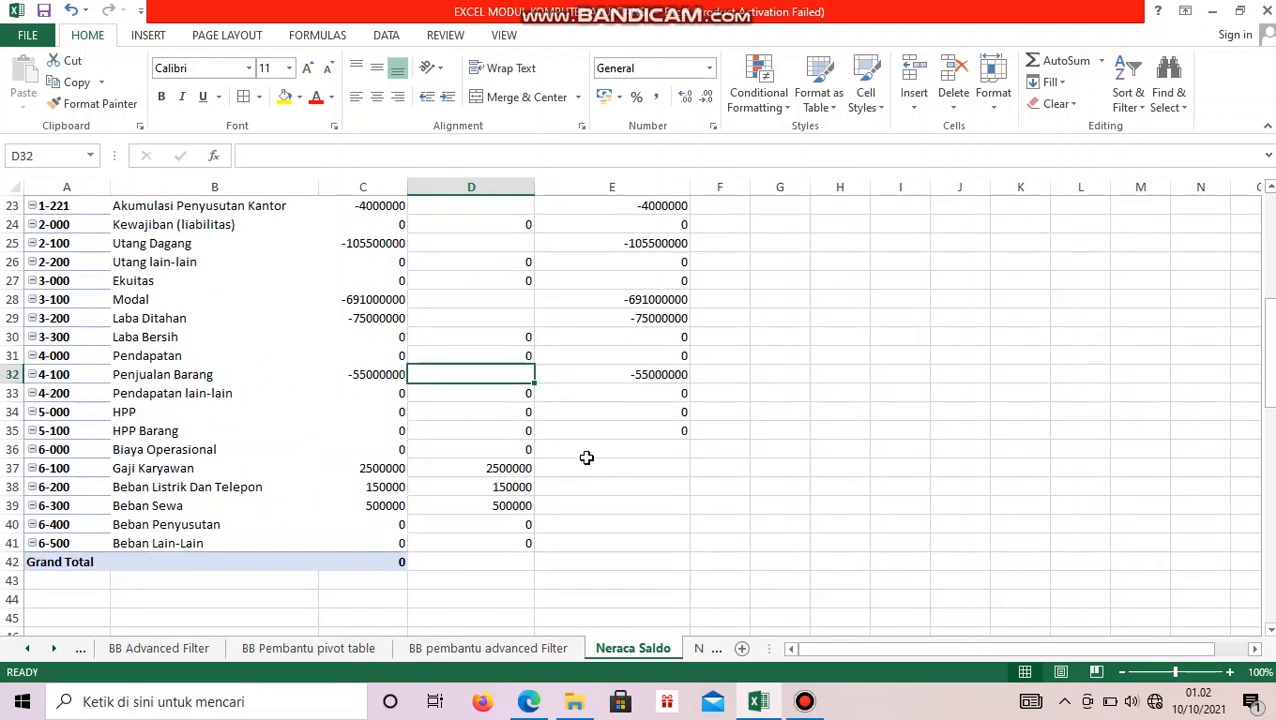
pyautogui.click(493, 524)
pyautogui.click(495, 557)
pyautogui.write('=')
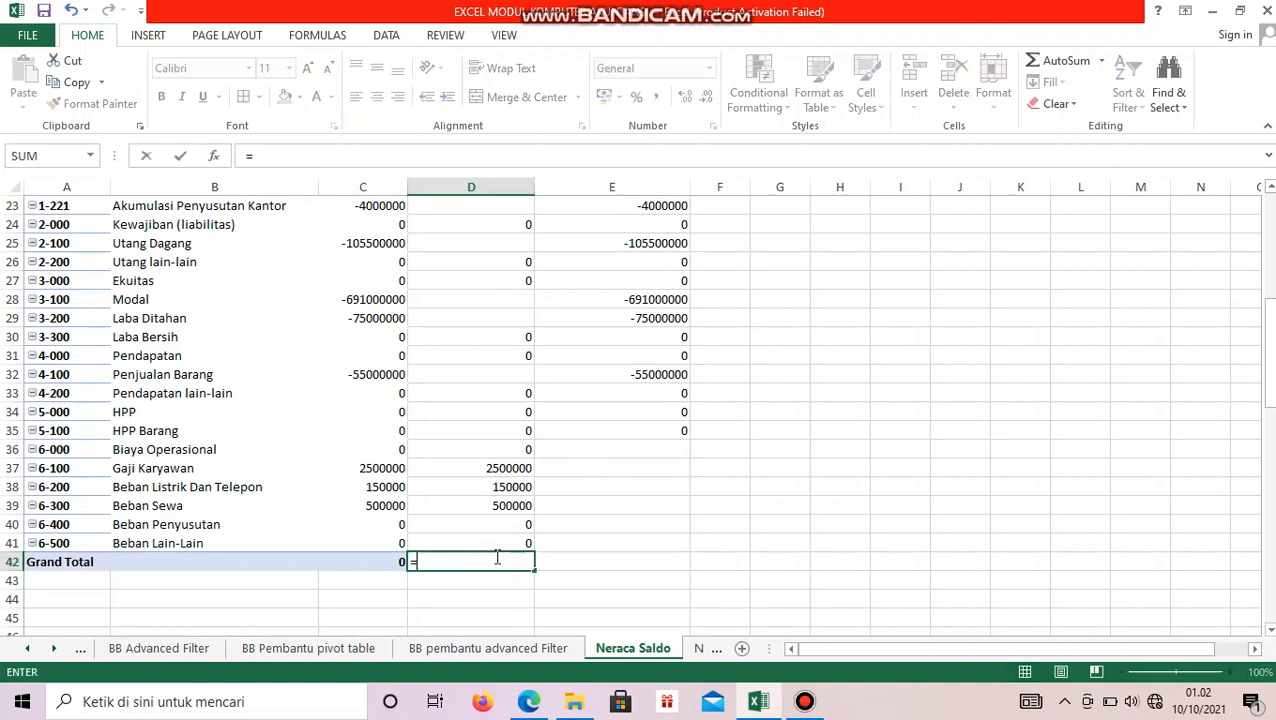
pyautogui.write('sum')
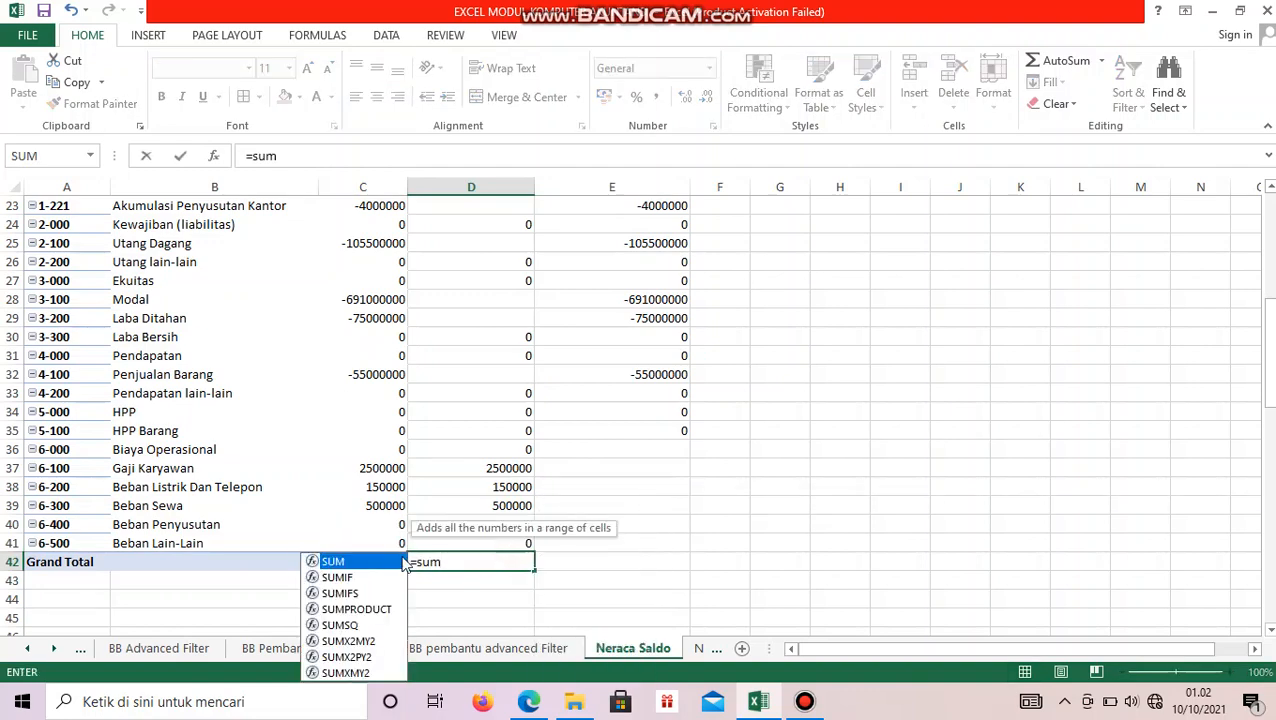
pyautogui.doubleClick(330, 562)
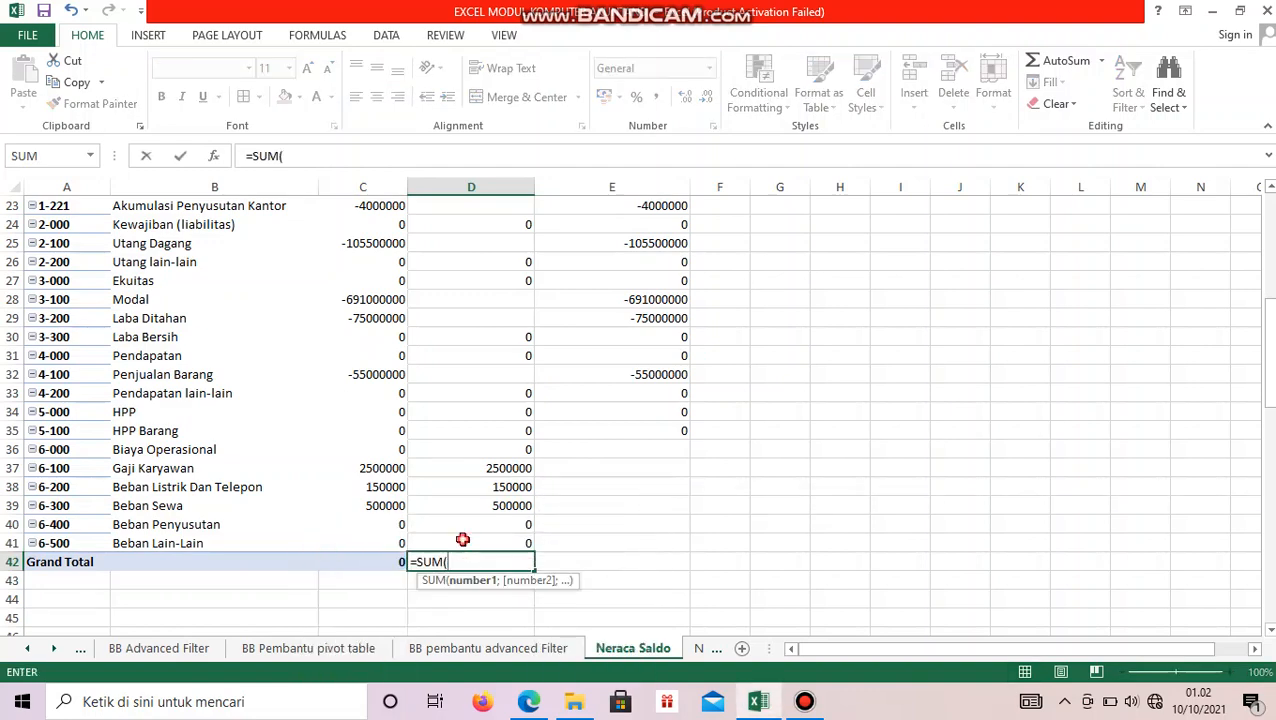
pyautogui.moveTo(463, 540); pyautogui.dragTo(515, 242)
pyautogui.press('Return')
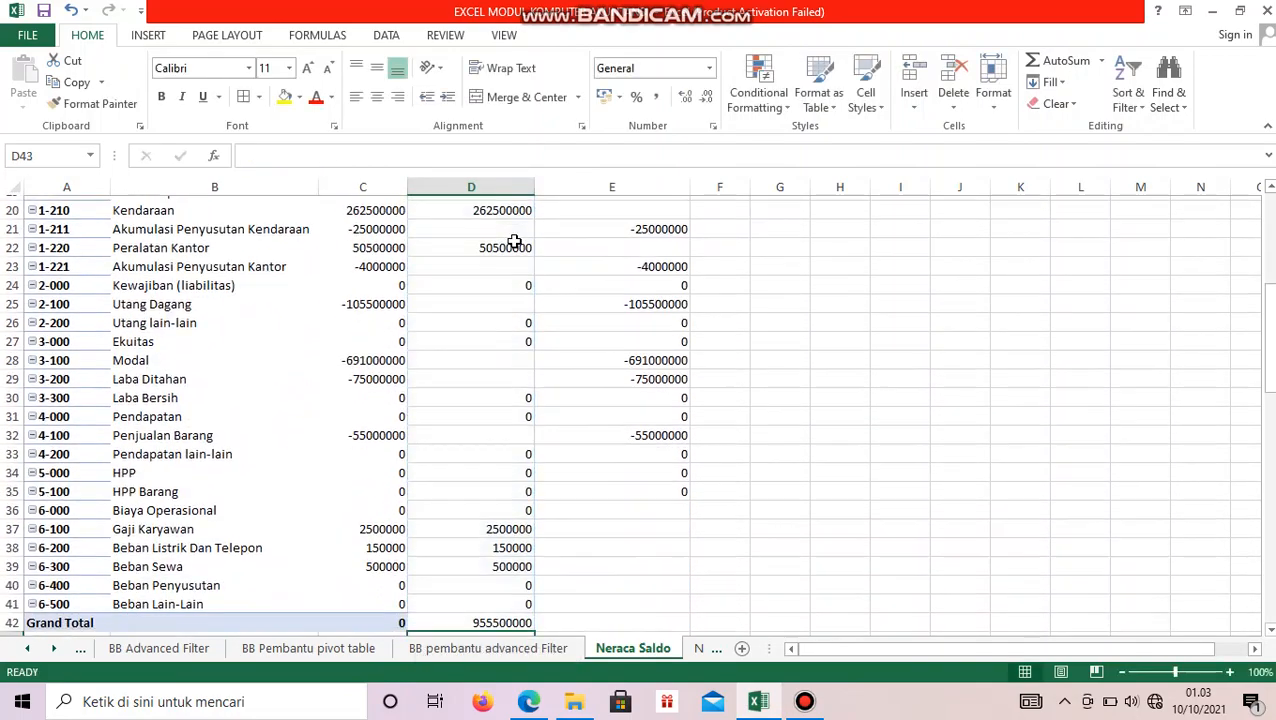
# Change the formula in E21 to =-C21 and fill it down the KREDIT column to E32
pyautogui.click(627, 601)
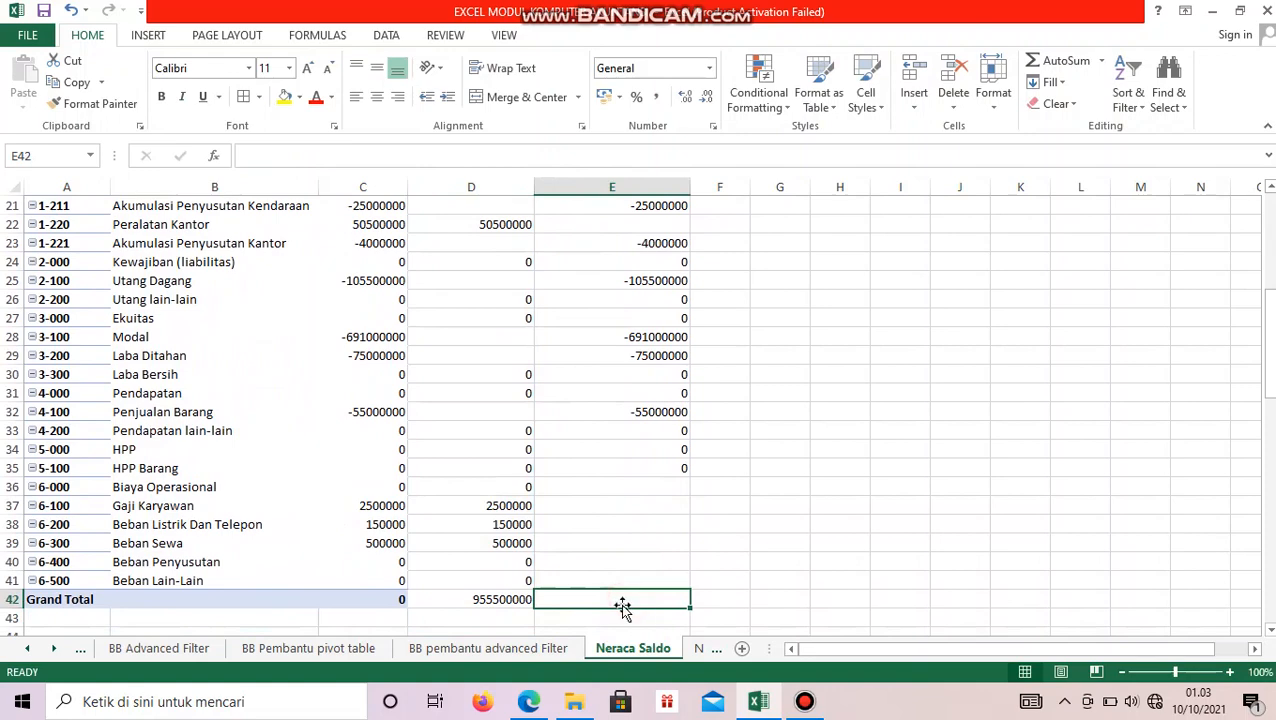
pyautogui.scroll(5, 620, 597)
pyautogui.click(652, 487)
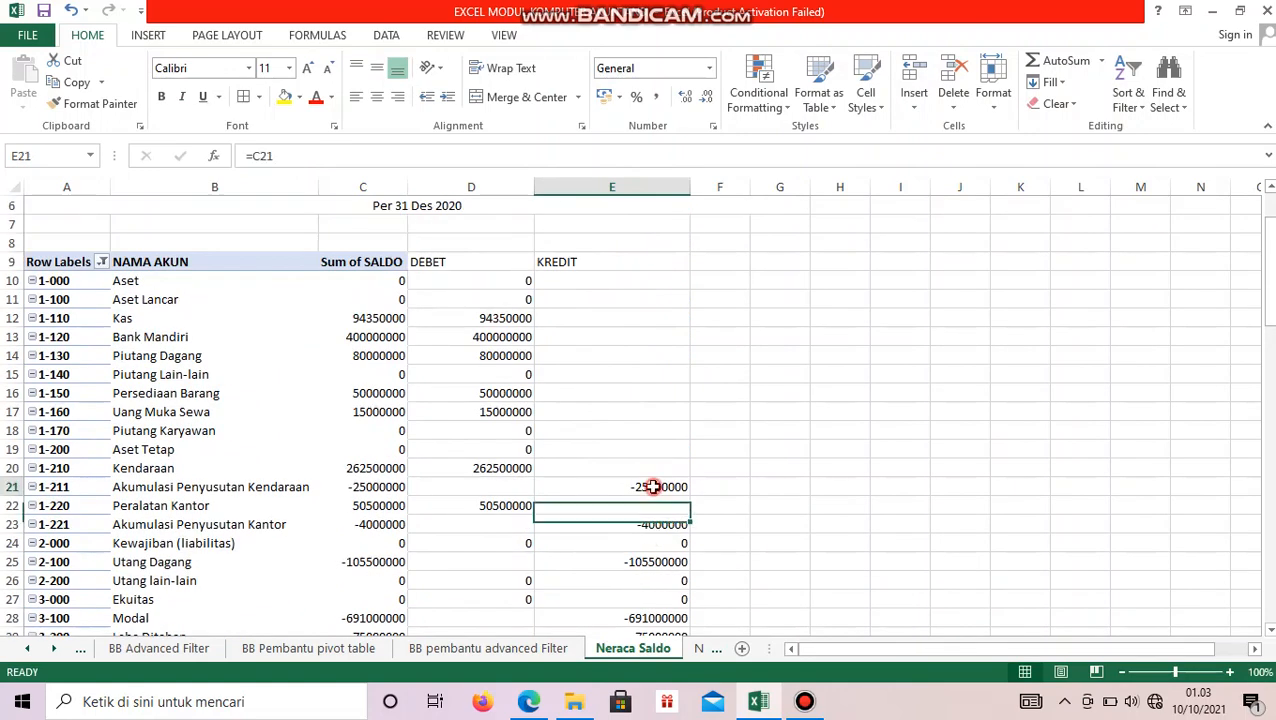
pyautogui.click(246, 157)
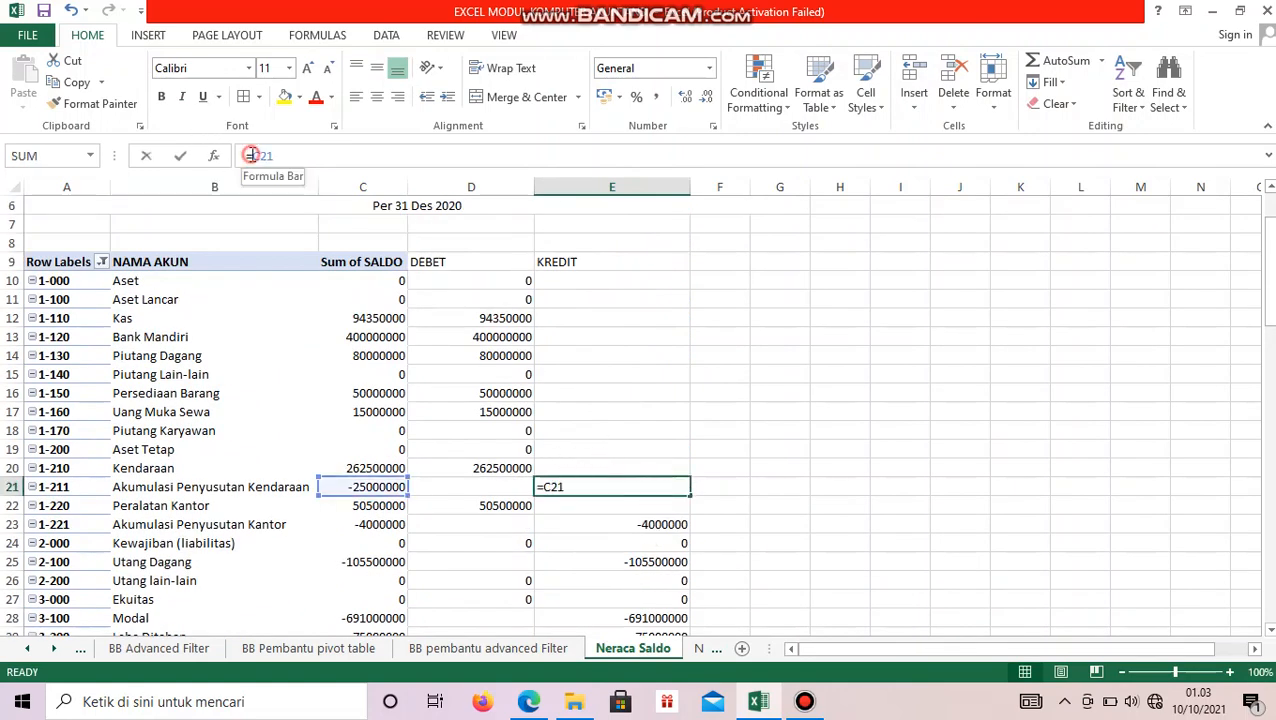
pyautogui.write('-')
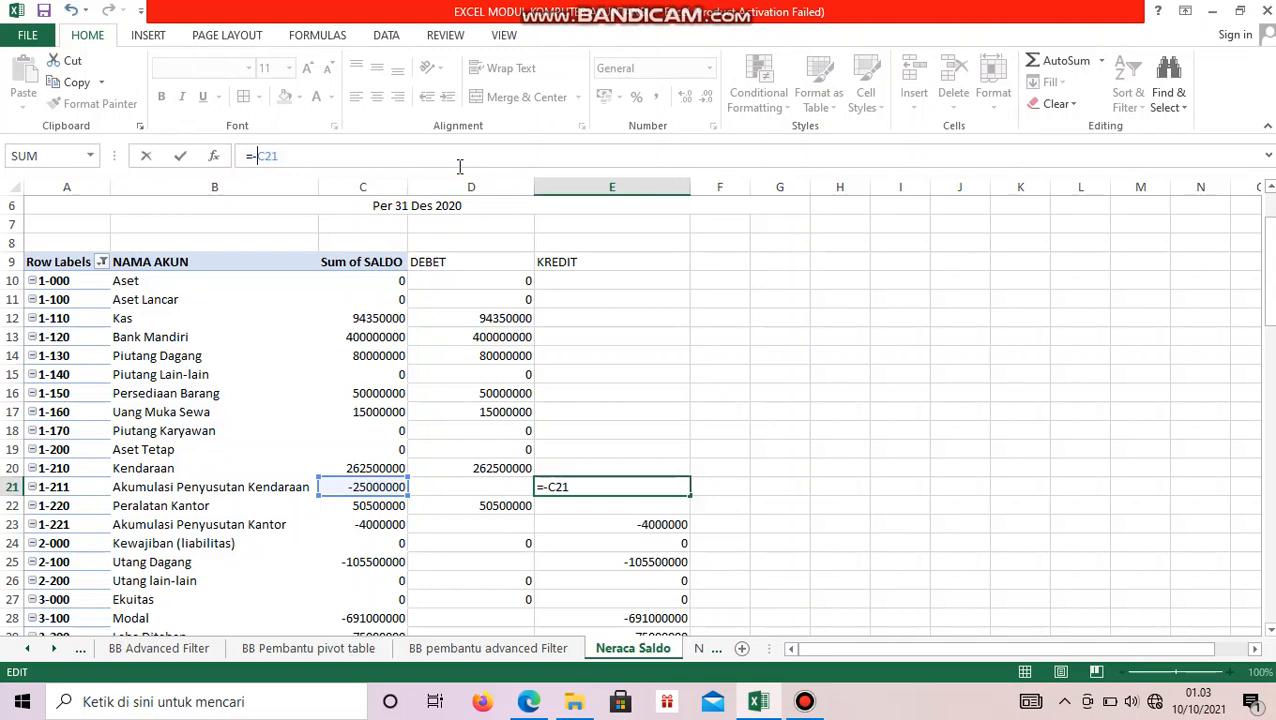
pyautogui.press('Return')
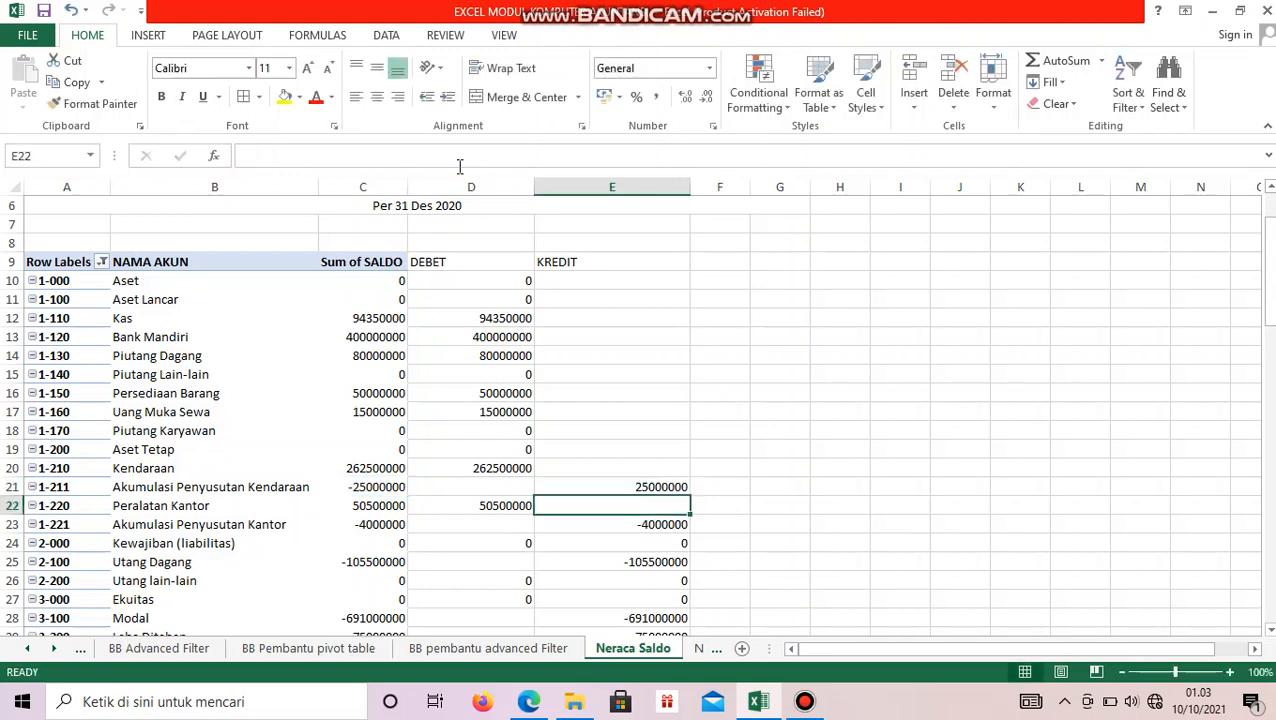
pyautogui.click(651, 485)
pyautogui.click(697, 501)
pyautogui.click(687, 500)
pyautogui.click(684, 490)
pyautogui.moveTo(683, 499); pyautogui.dragTo(655, 443)
# Total the KREDIT column on the Grand Total row by entering =SUM(E10:E41) in E42
pyautogui.scroll(-3, 716, 457)
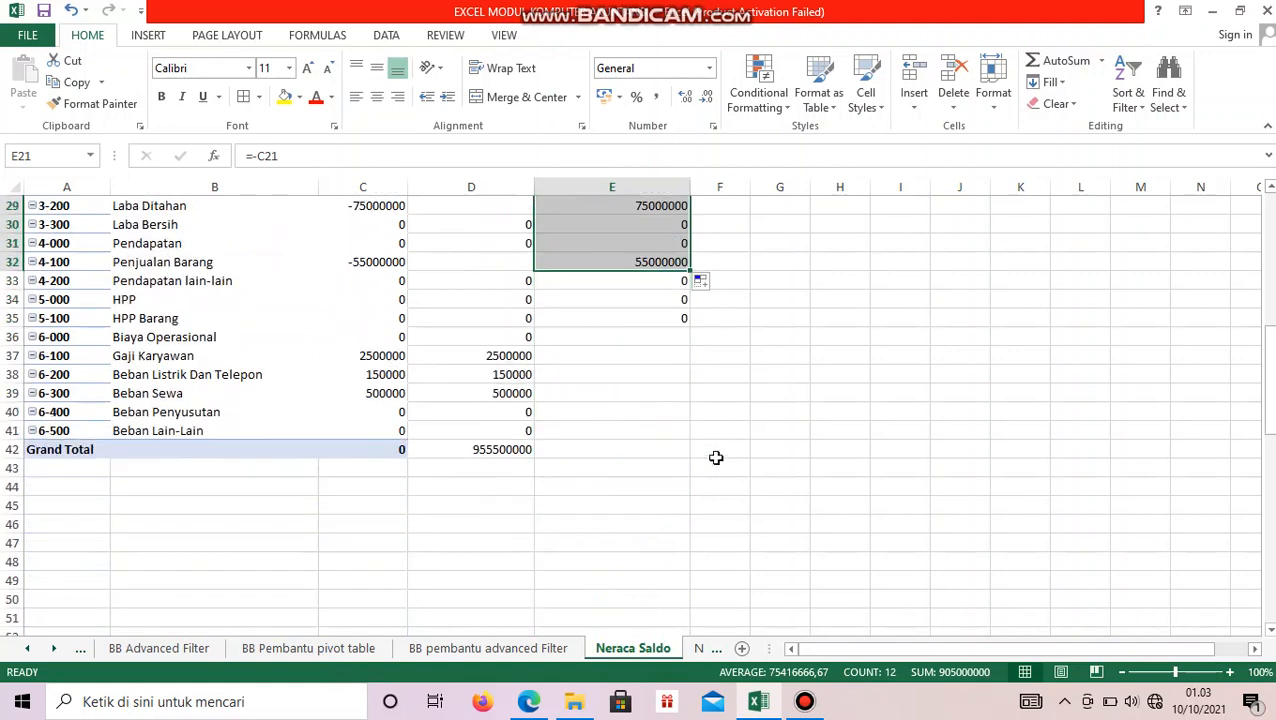
pyautogui.click(591, 443)
pyautogui.write('=')
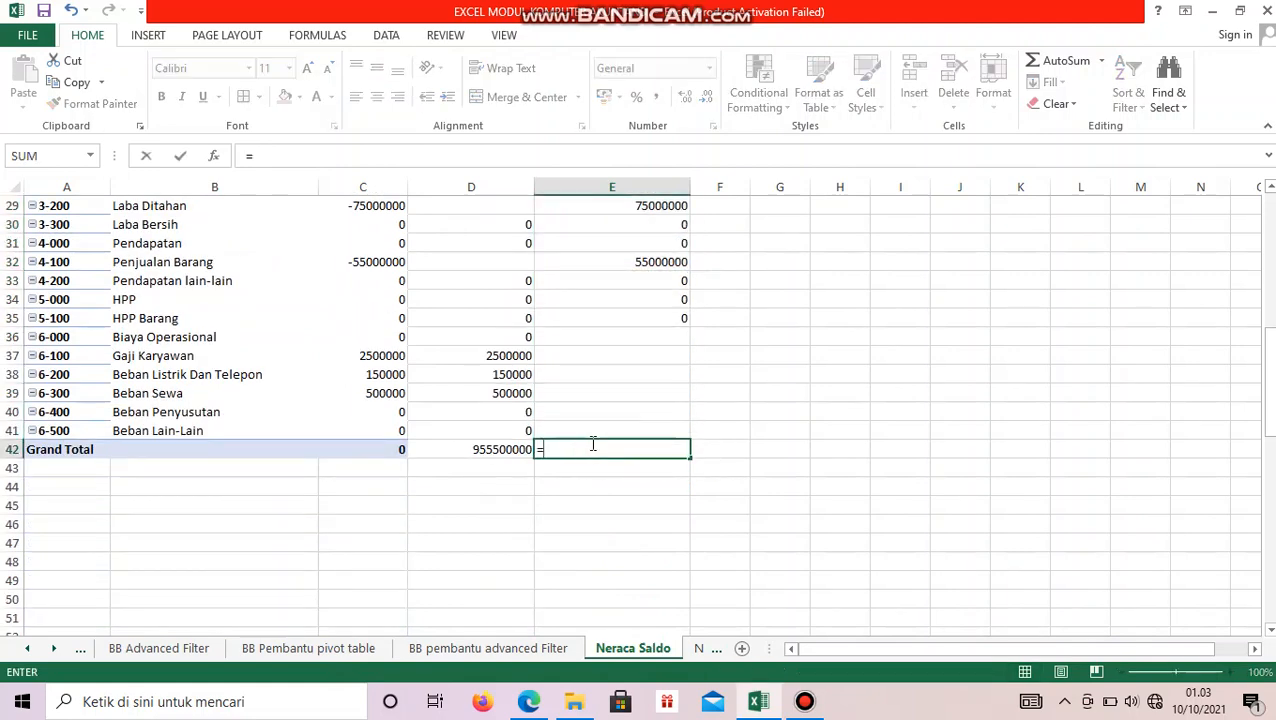
pyautogui.write('sum')
pyautogui.doubleClick(582, 470)
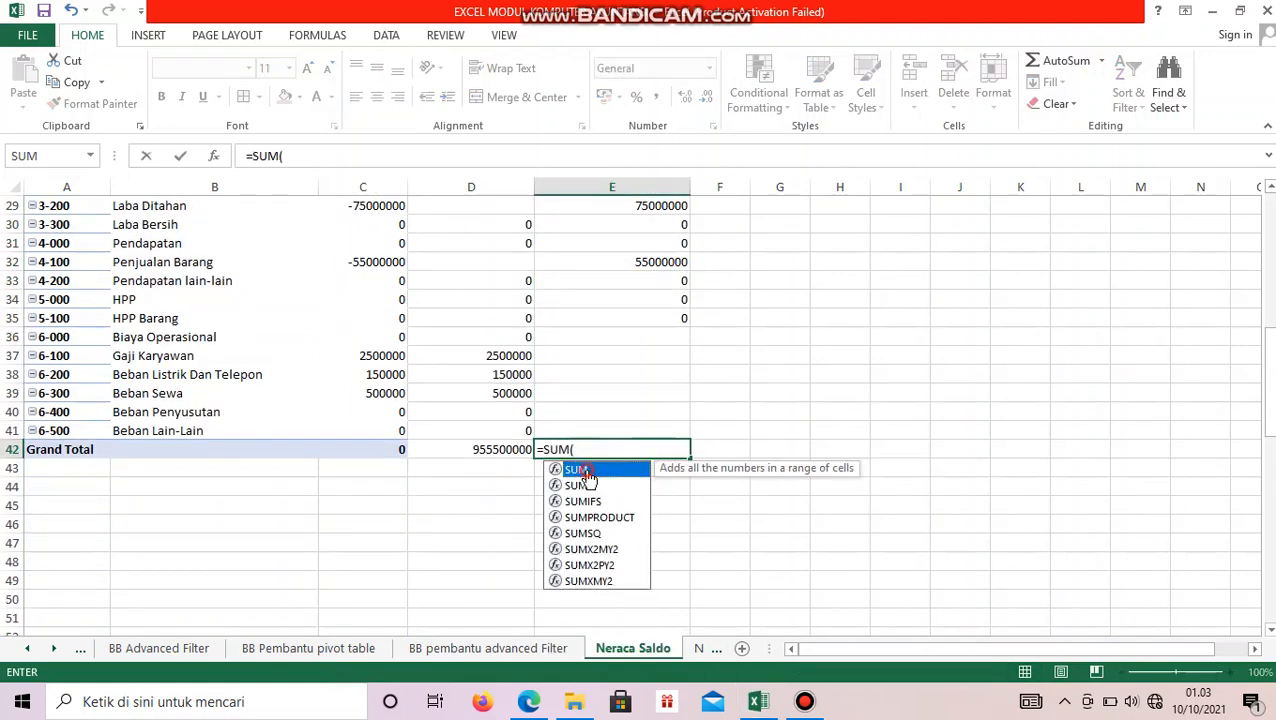
pyautogui.scroll(9, 620, 455)
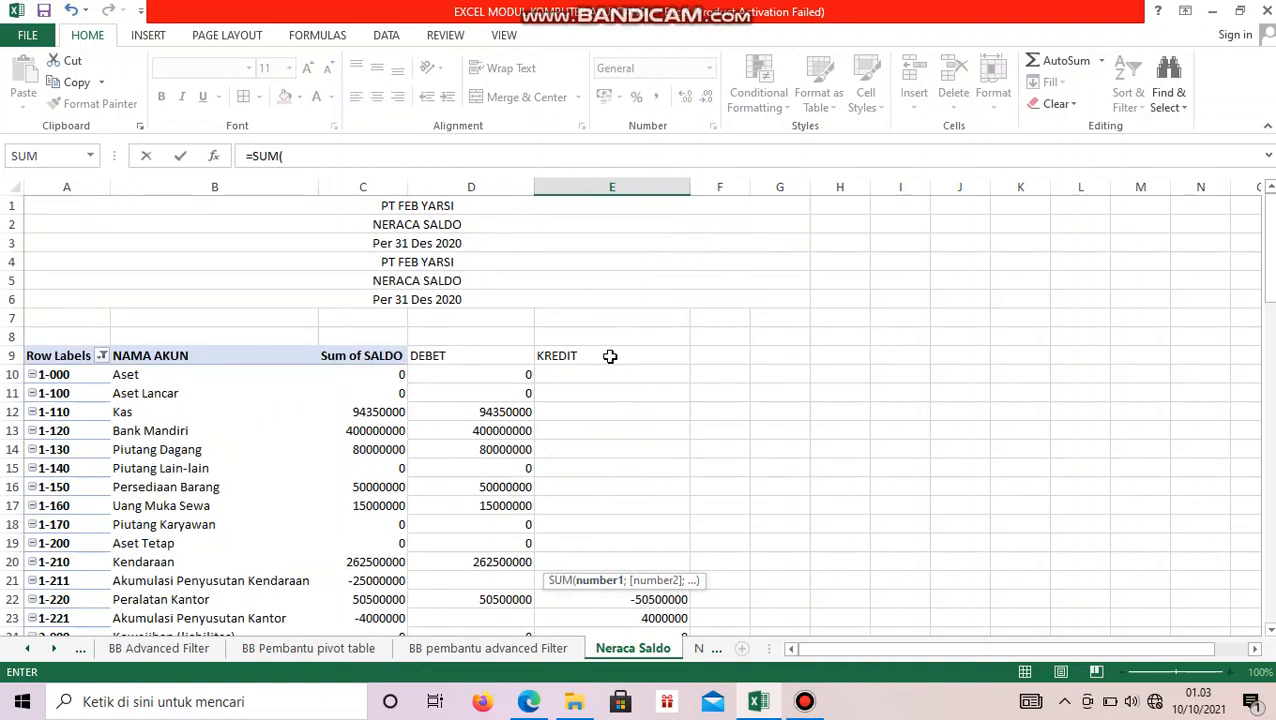
pyautogui.moveTo(609, 378); pyautogui.dragTo(628, 587)
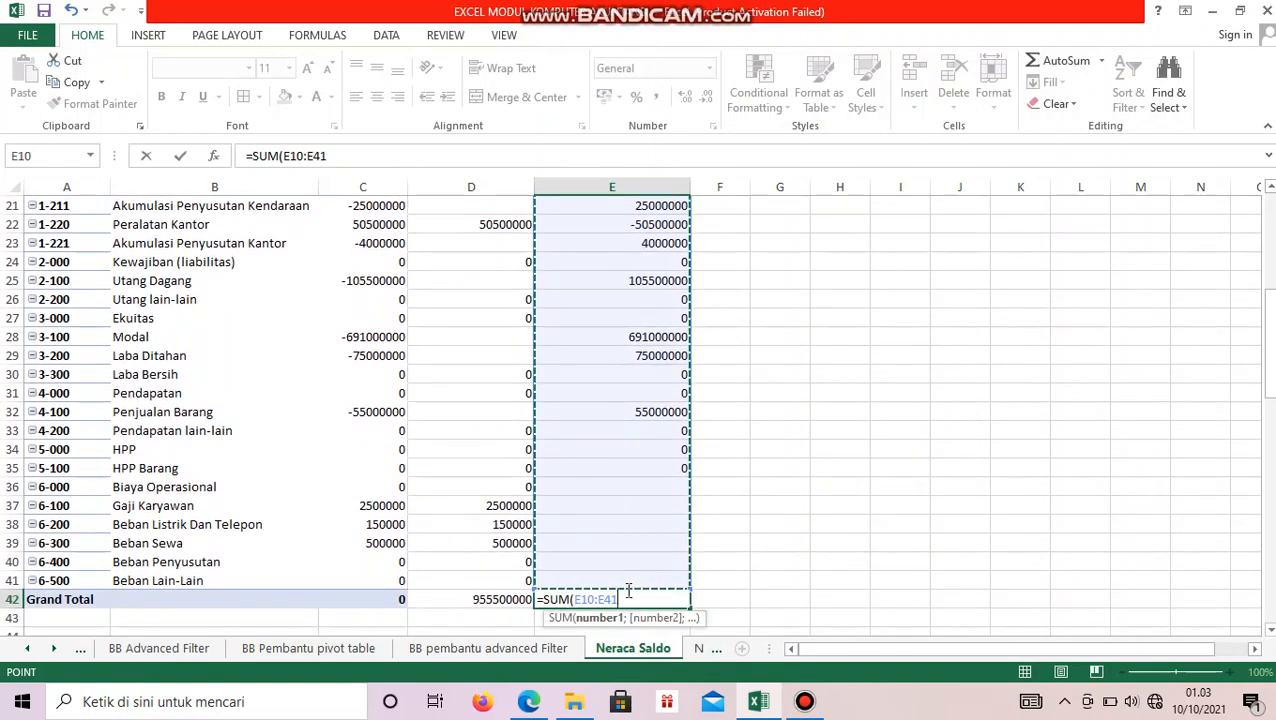
pyautogui.press('Return')
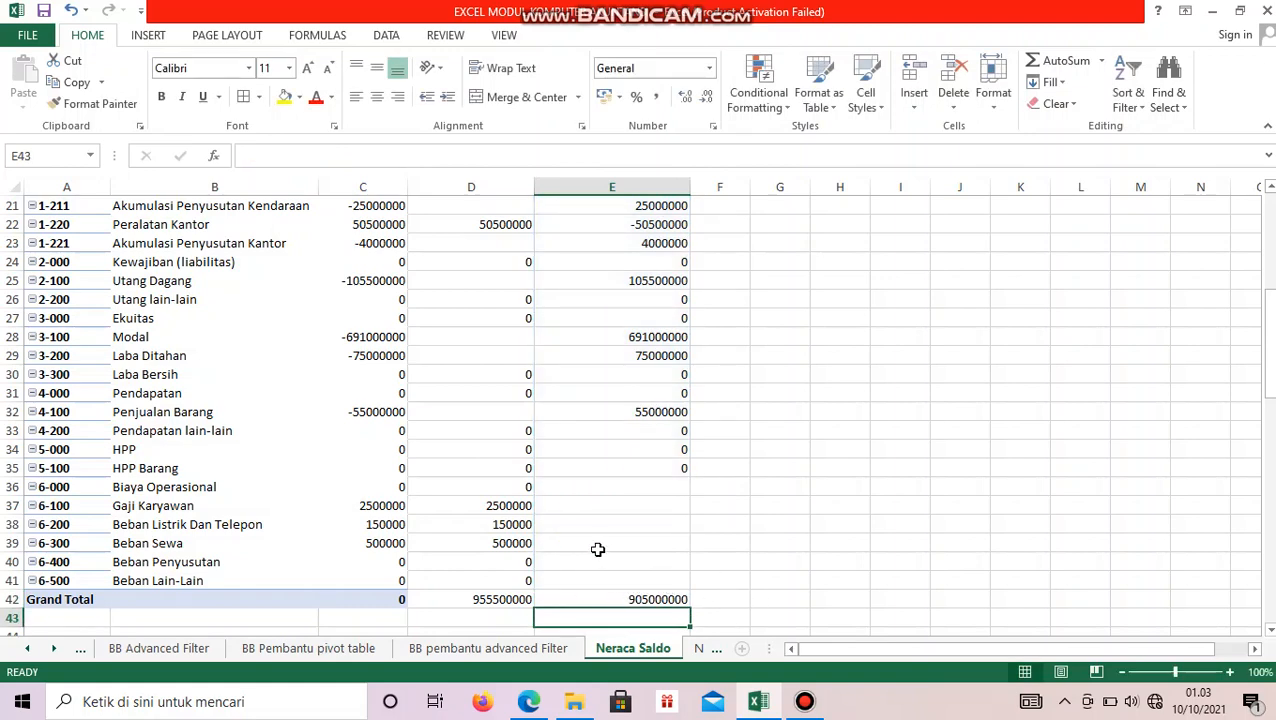
# Clear the KREDIT amount for Peralatan Kantor in E22 and compare the Grand Total amounts
pyautogui.scroll(3, 709, 580)
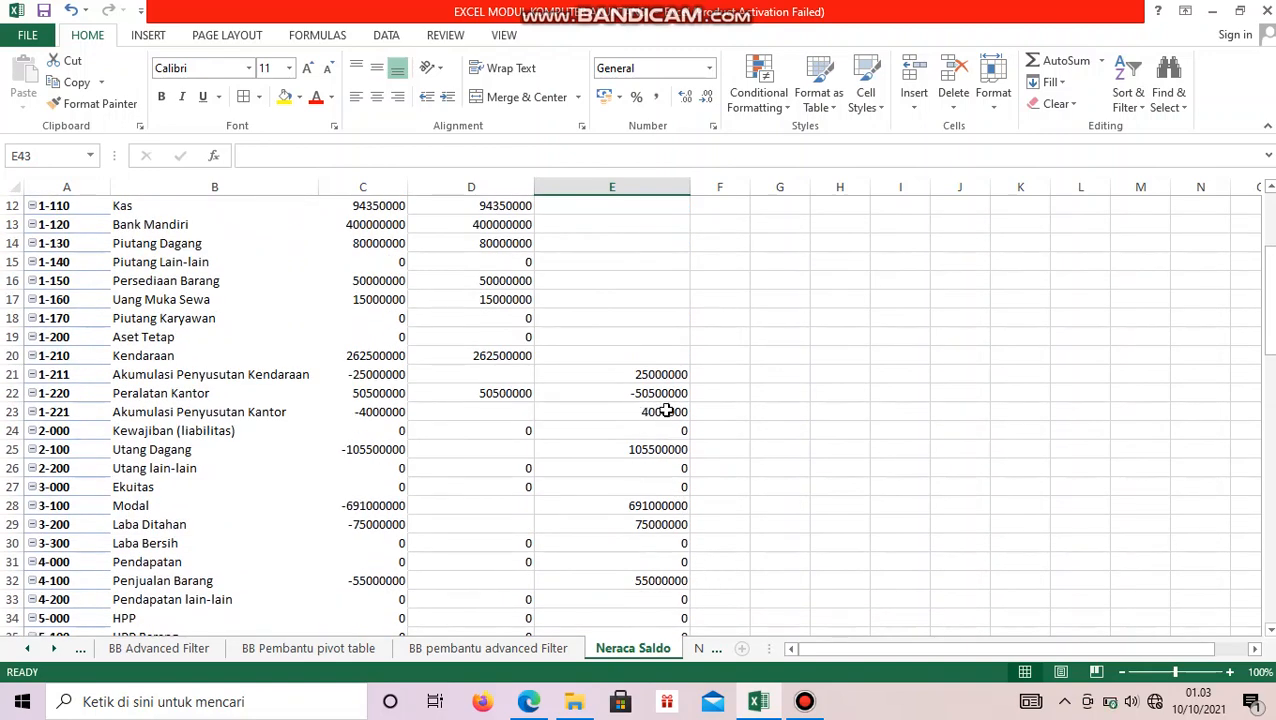
pyautogui.click(666, 397)
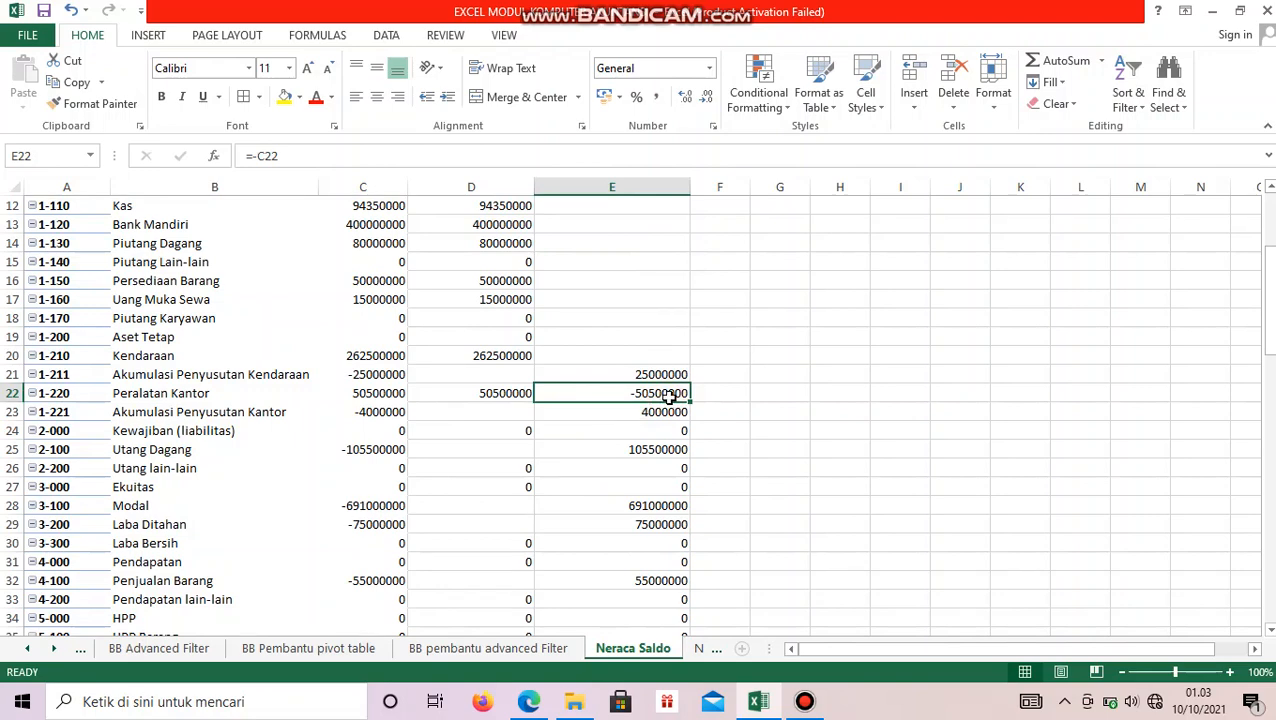
pyautogui.doubleClick(670, 397)
pyautogui.press('Return')
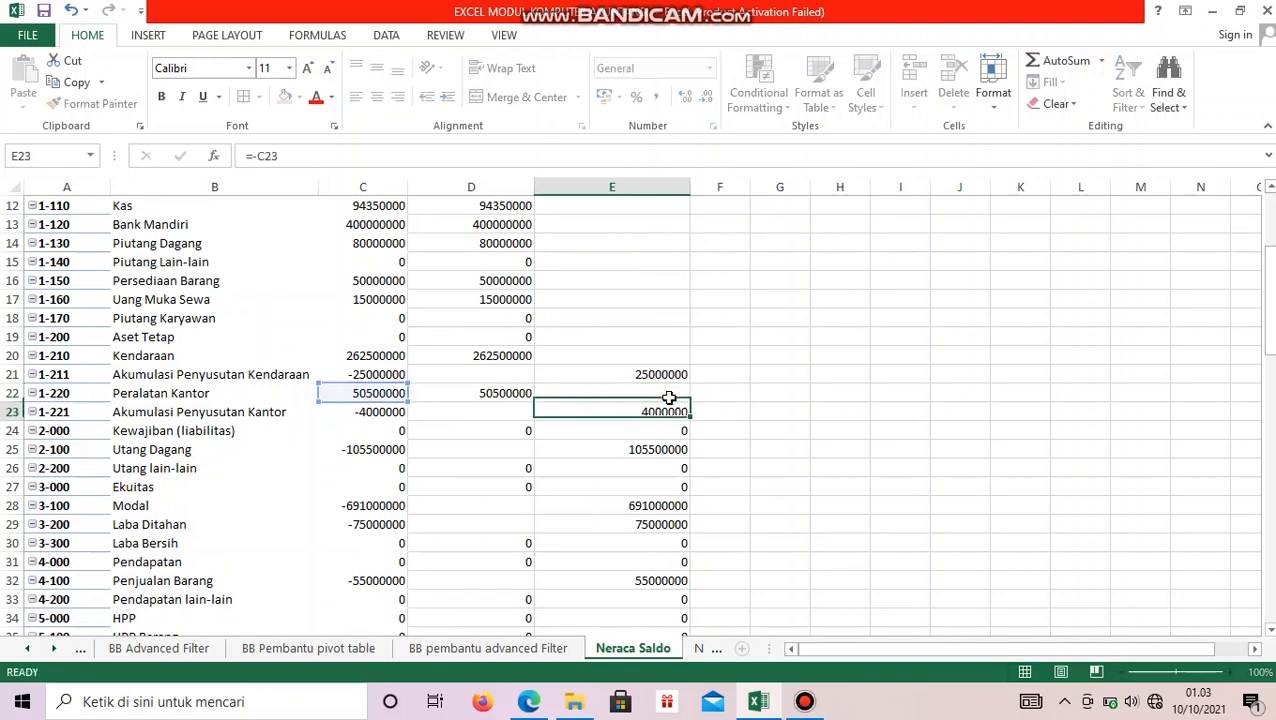
pyautogui.scroll(-4, 735, 370)
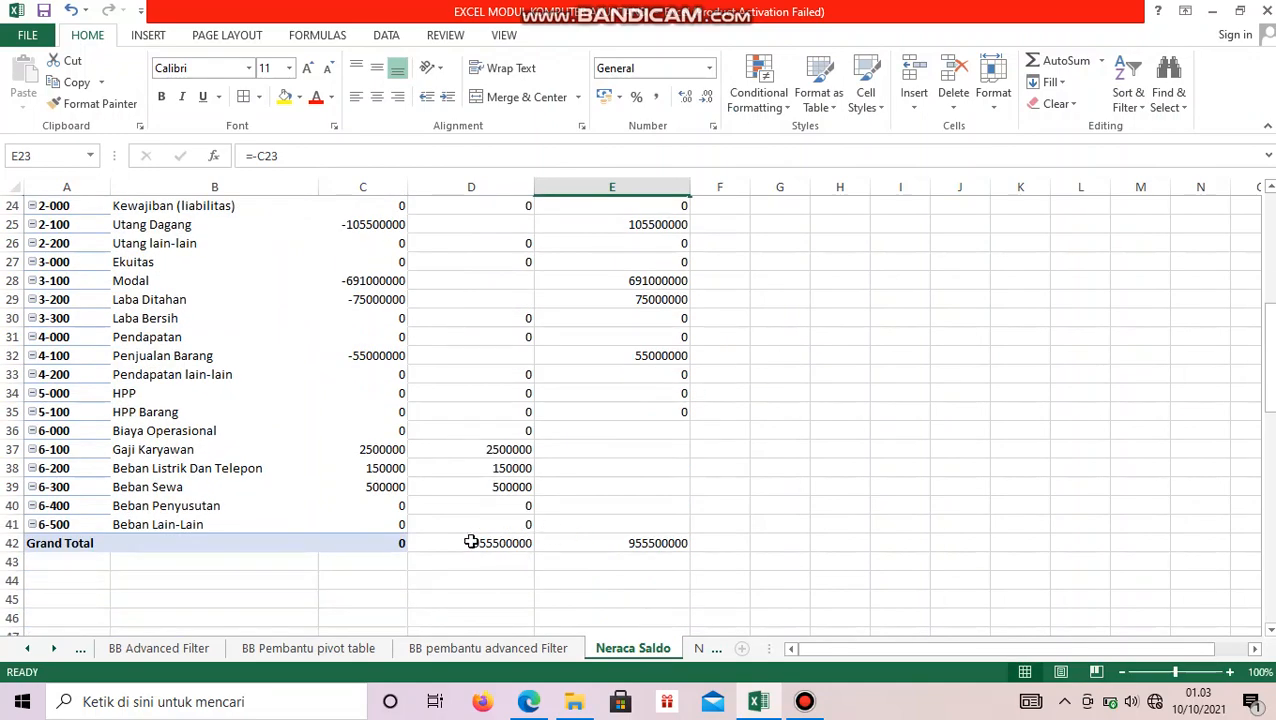
pyautogui.scroll(8, 483, 460)
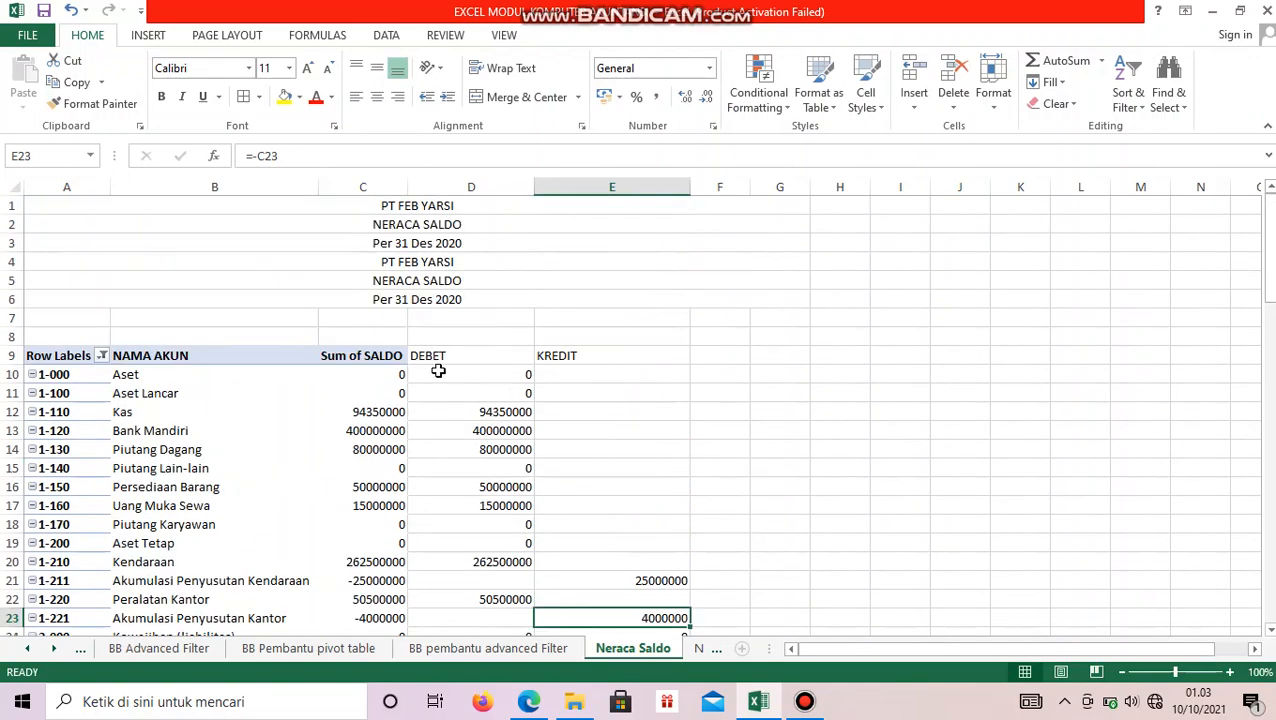
# Apply the Accounting number format to the SALDO, DEBET and KREDIT amounts in C10:E42
pyautogui.moveTo(371, 374); pyautogui.dragTo(591, 572)
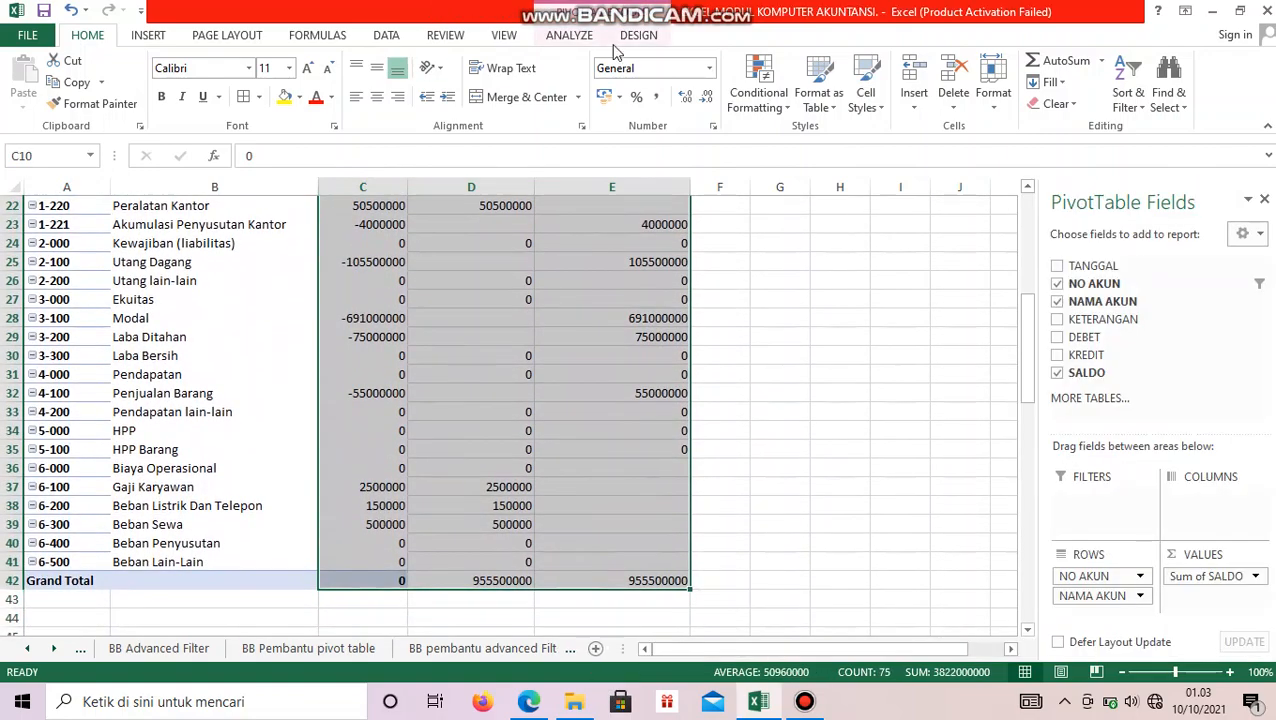
pyautogui.click(709, 69)
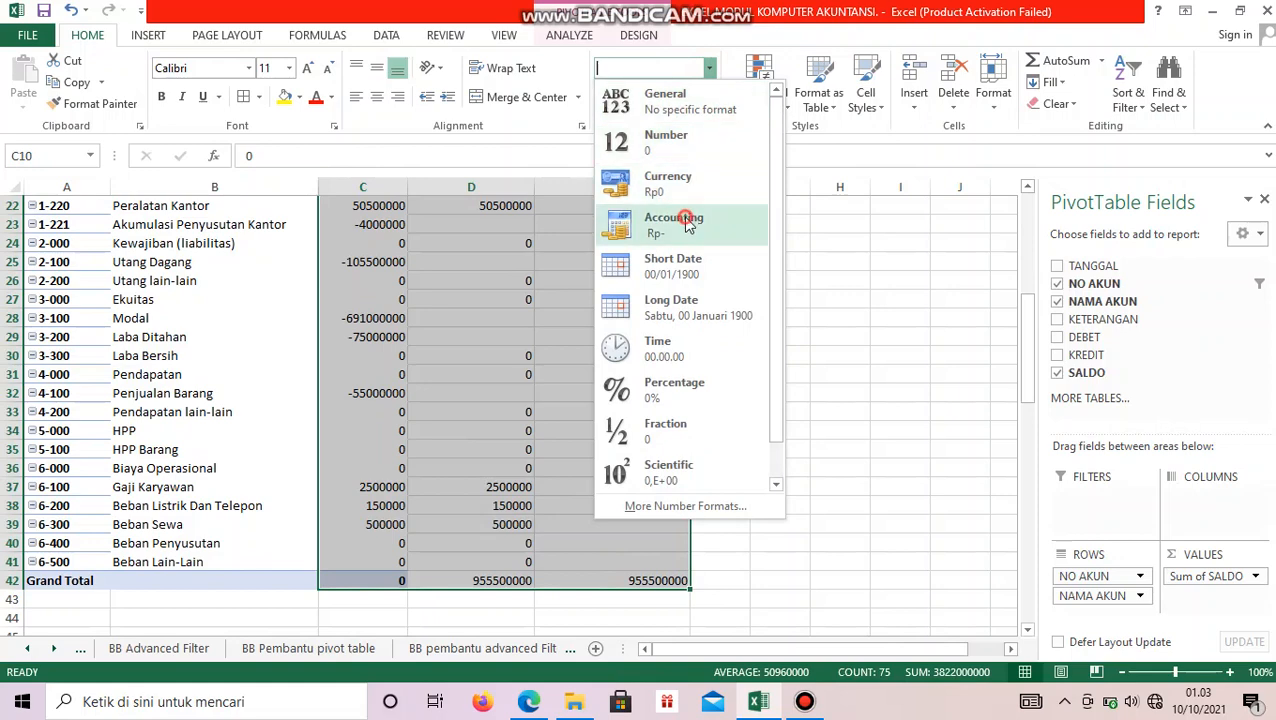
pyautogui.click(688, 224)
# Format the DEBET and KREDIT headers in D9:E9 with a light blue fill, bold centred text and borders
pyautogui.moveTo(422, 356); pyautogui.dragTo(558, 356)
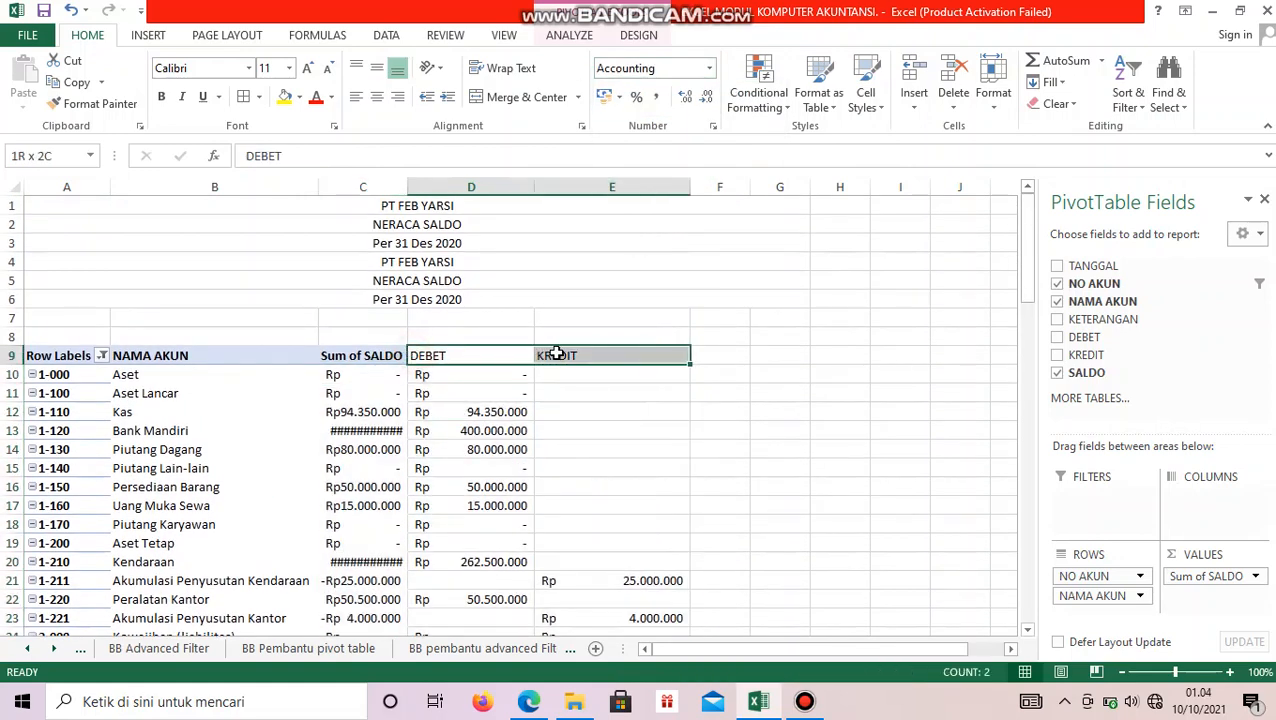
pyautogui.click(299, 99)
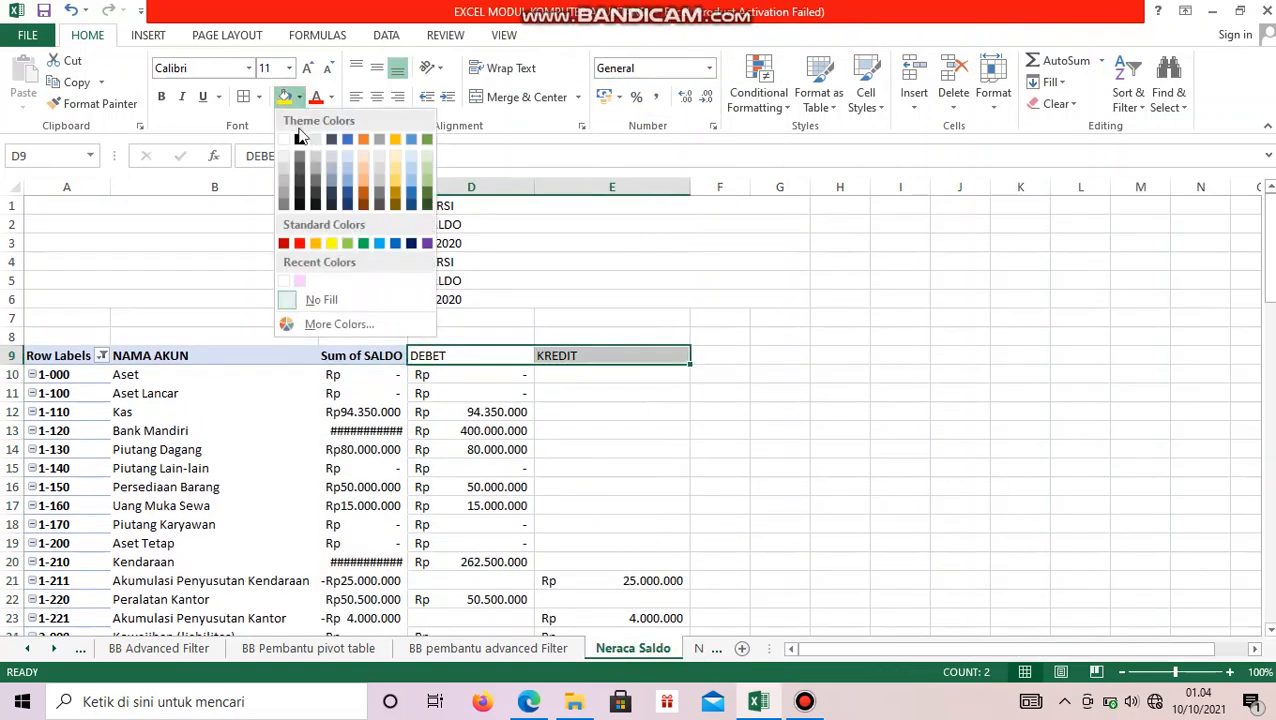
pyautogui.click(348, 158)
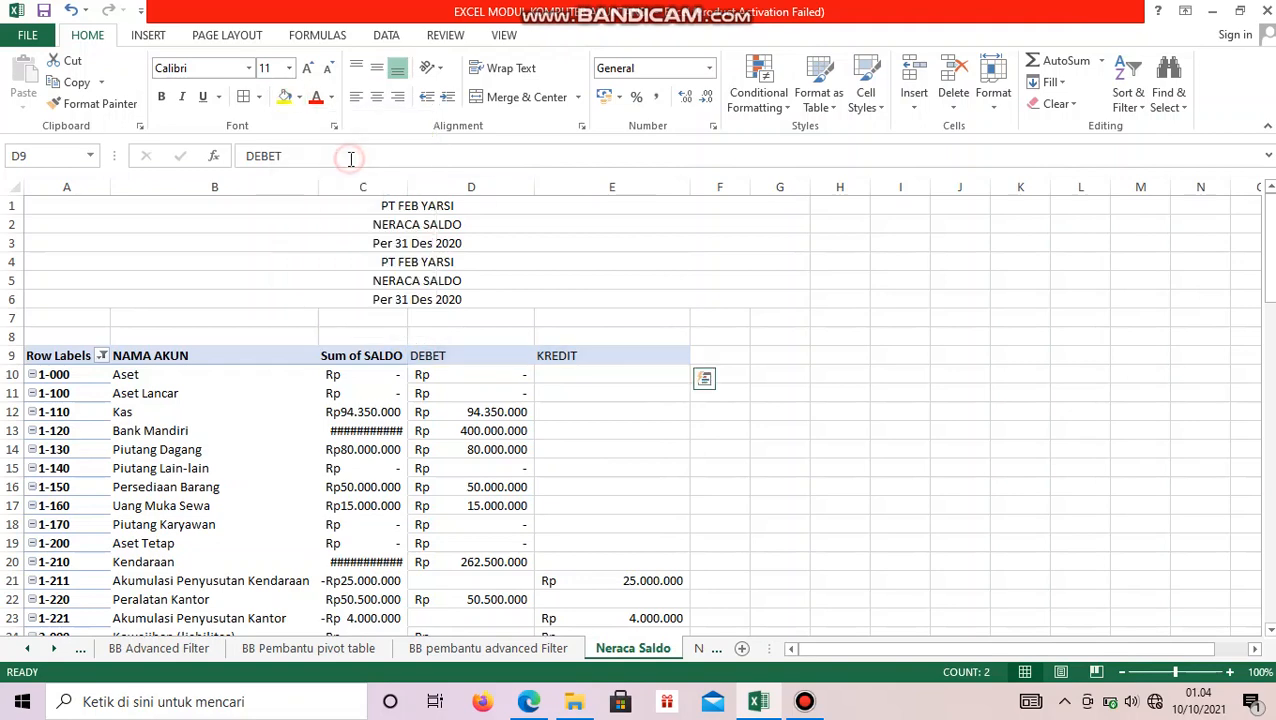
pyautogui.click(171, 97)
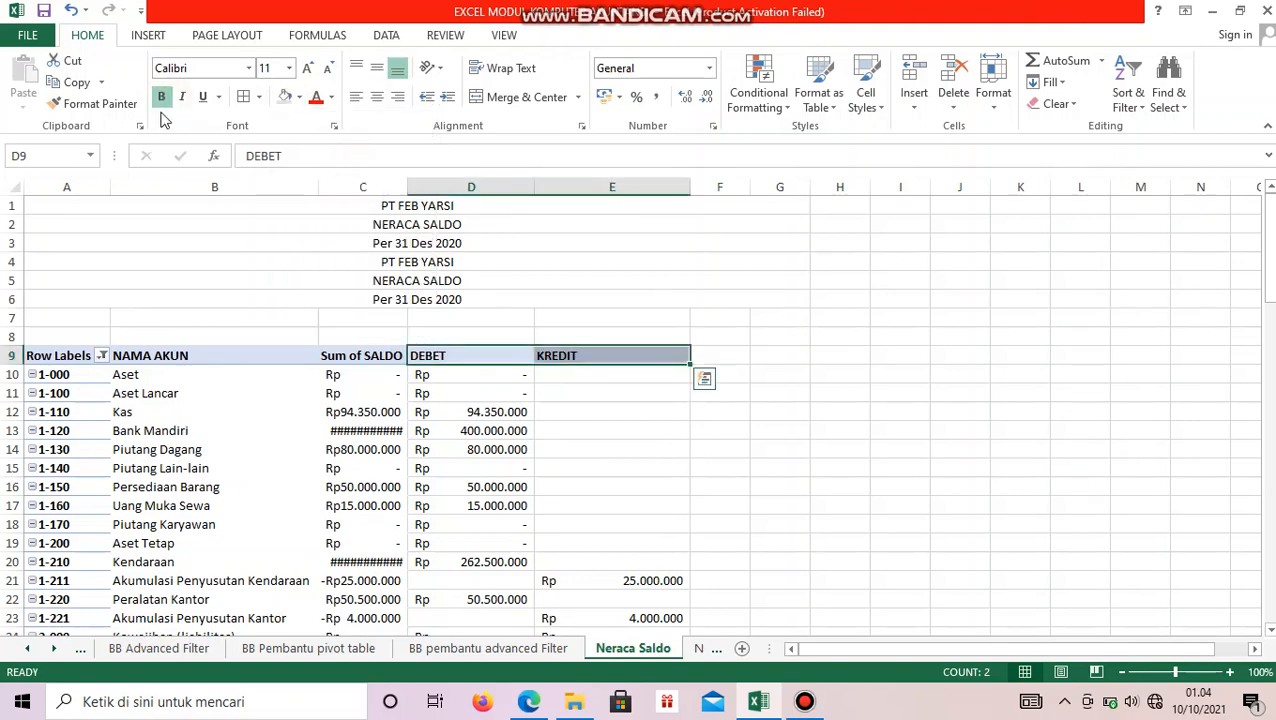
pyautogui.click(377, 104)
pyautogui.click(240, 98)
# Apply borders to the whole header row A9:E9
pyautogui.click(776, 287)
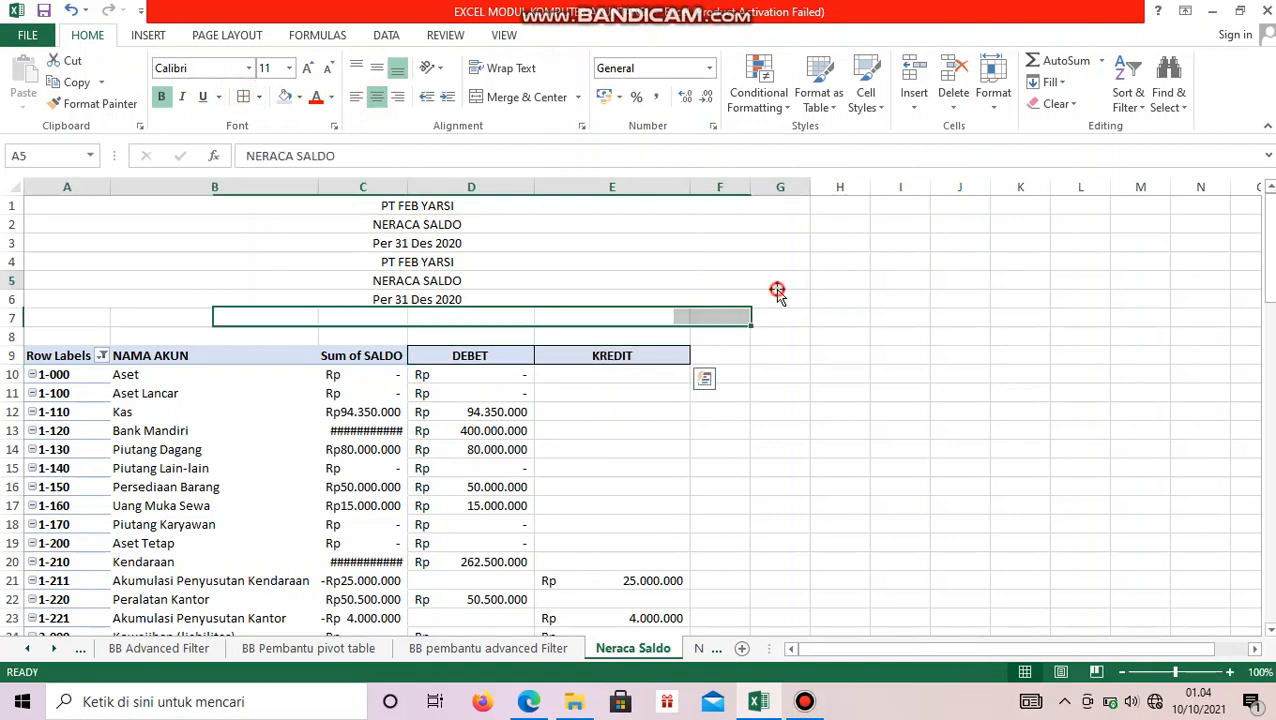
pyautogui.scroll(-1, 860, 345)
pyautogui.click(633, 298)
pyautogui.moveTo(633, 298); pyautogui.dragTo(60, 299)
pyautogui.click(1035, 318)
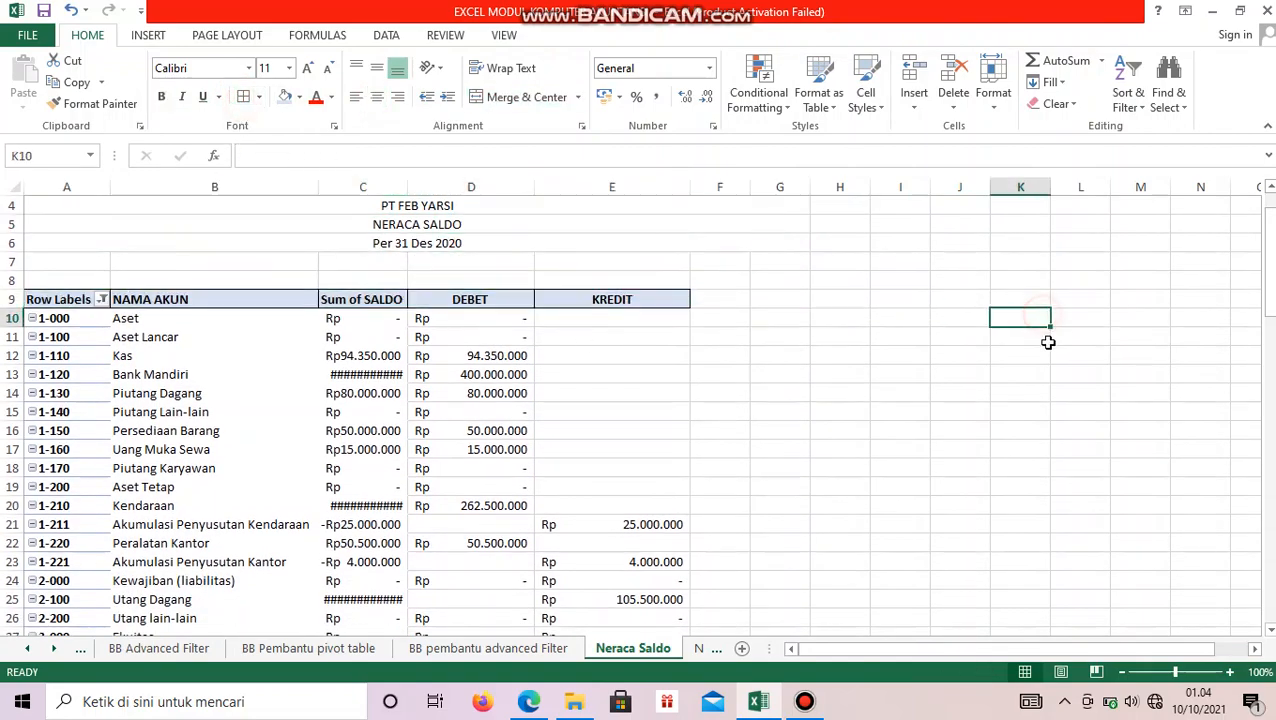
# Narrow the KREDIT column slightly and widen the Sum of SALDO column to fit its full amounts
pyautogui.scroll(-3, 1048, 342)
pyautogui.scroll(3, 1048, 342)
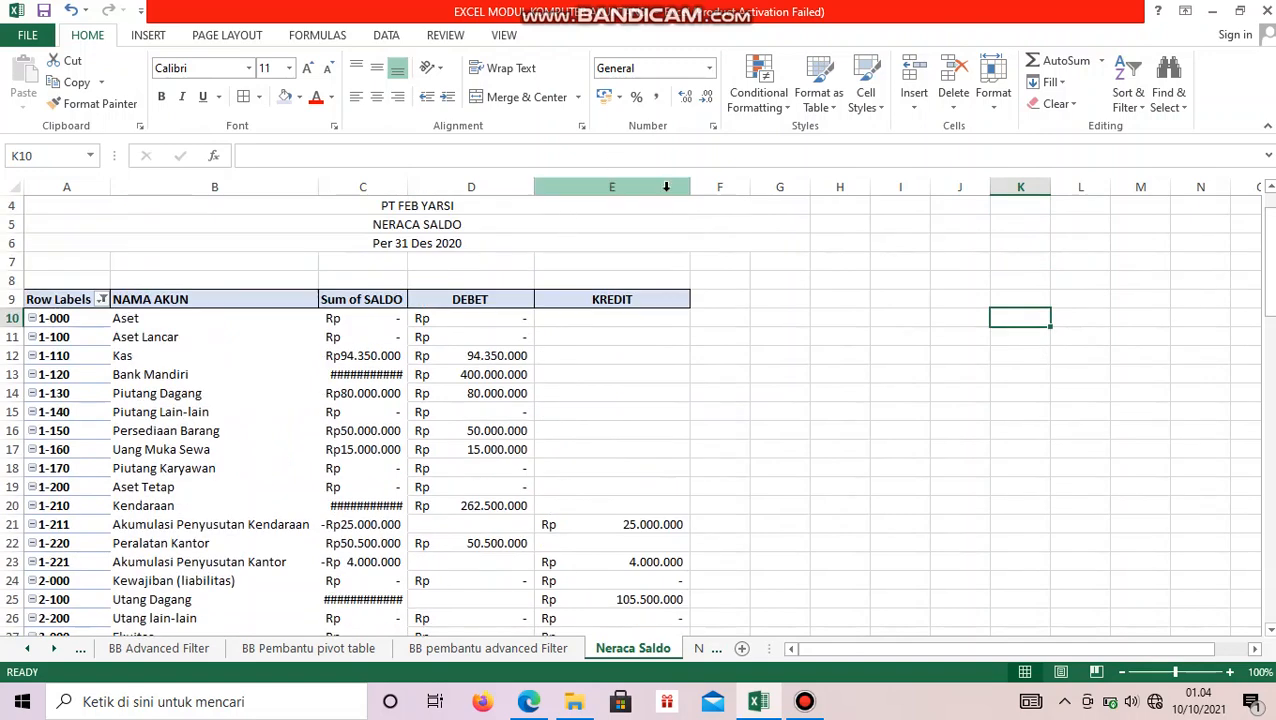
pyautogui.moveTo(690, 188); pyautogui.dragTo(675, 190)
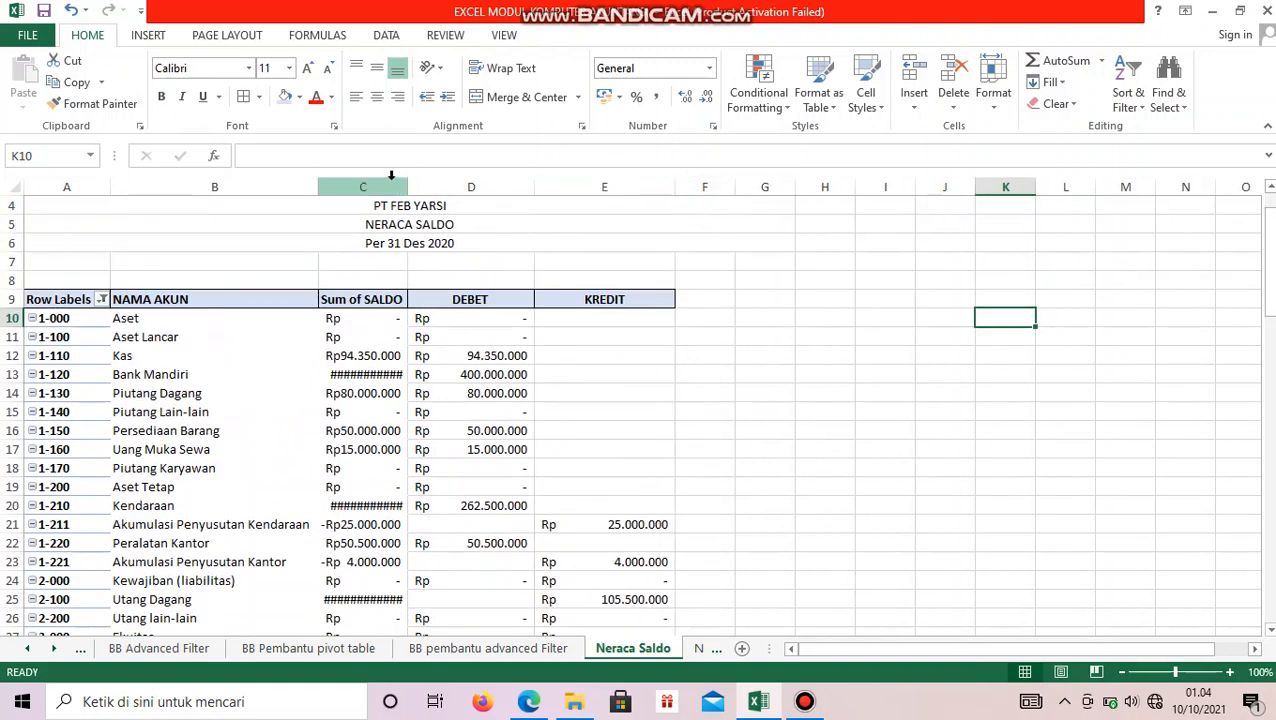
pyautogui.moveTo(407, 187); pyautogui.dragTo(451, 177)
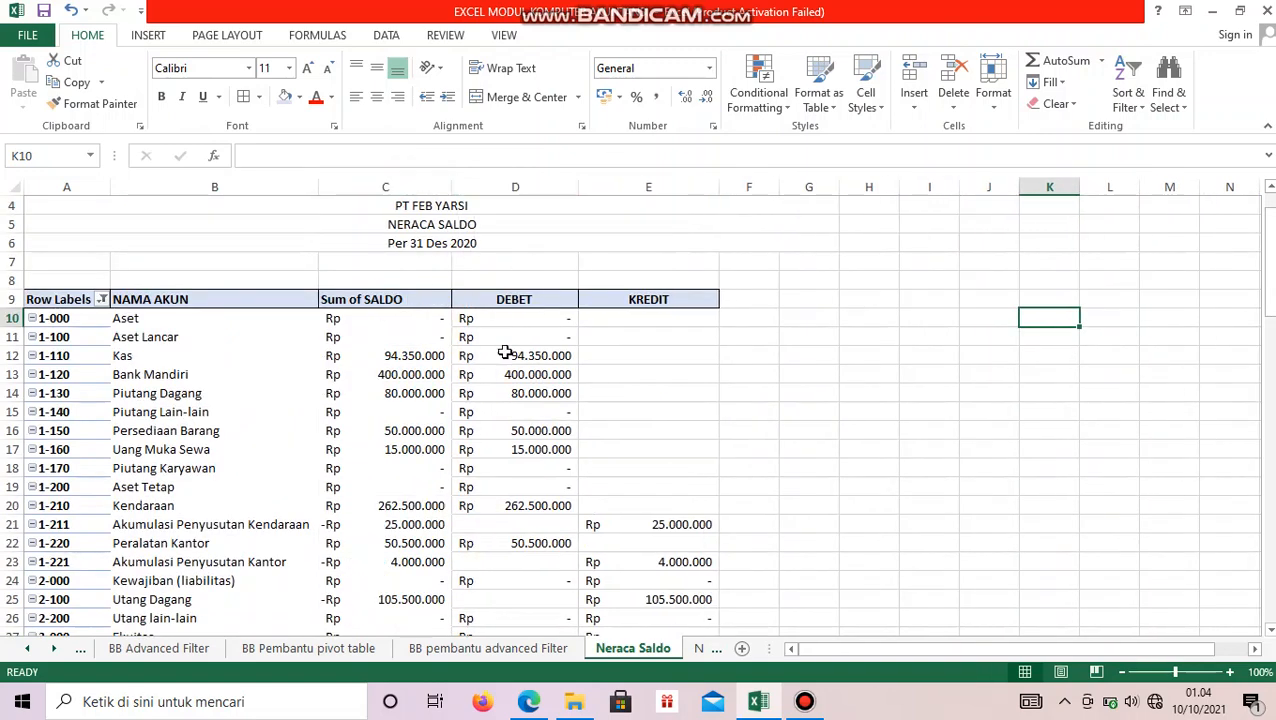
# Try to remove the SALDO field from the trial balance PivotTable
pyautogui.click(114, 356)
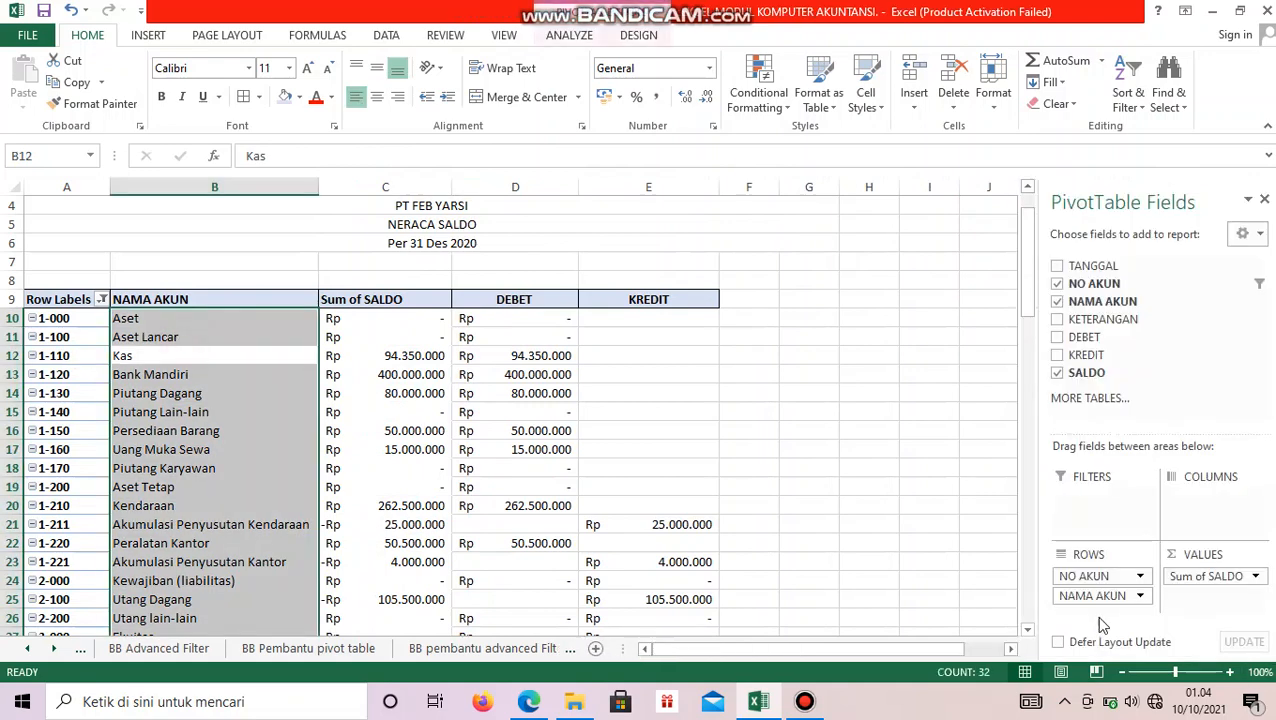
pyautogui.click(1257, 579)
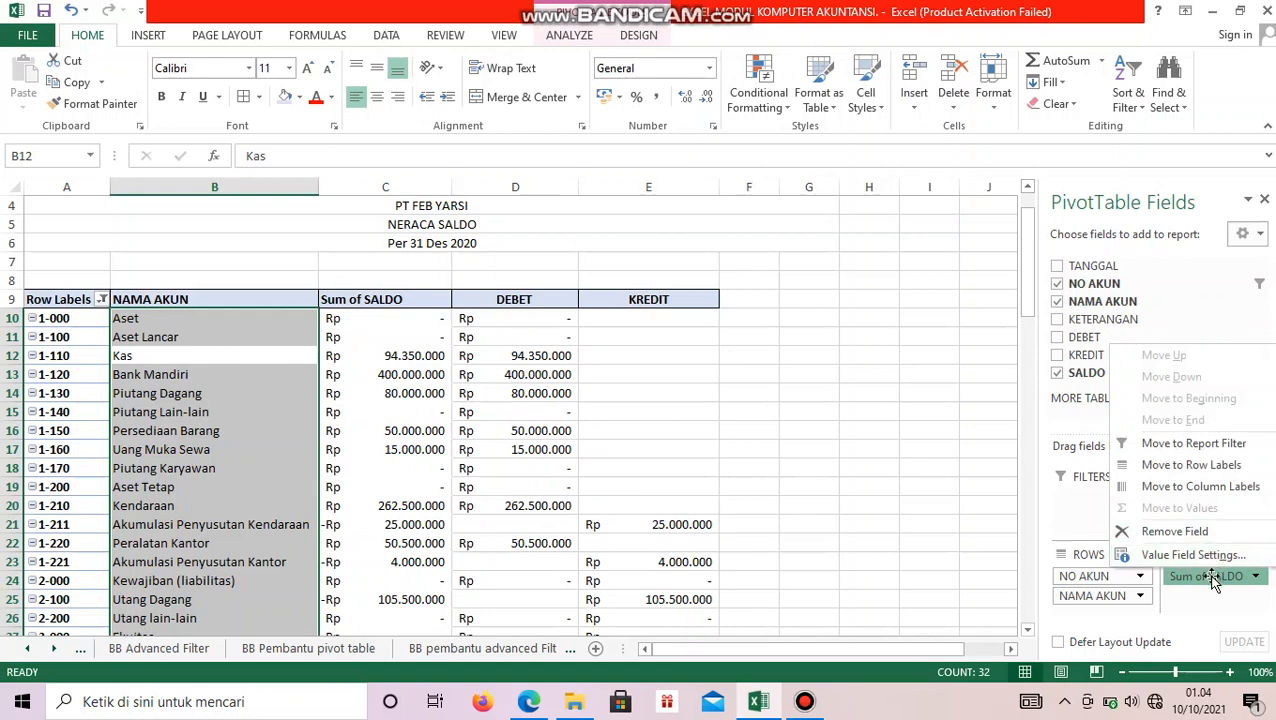
pyautogui.click(1213, 578)
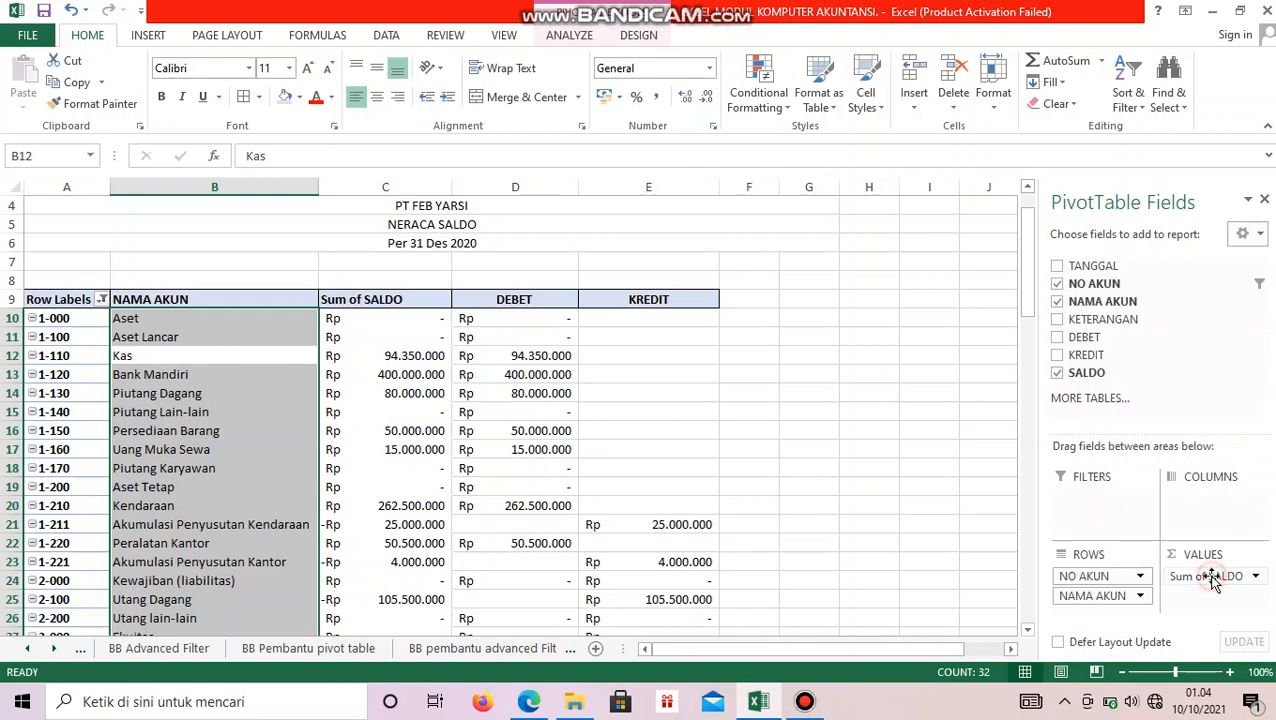
pyautogui.click(1058, 373)
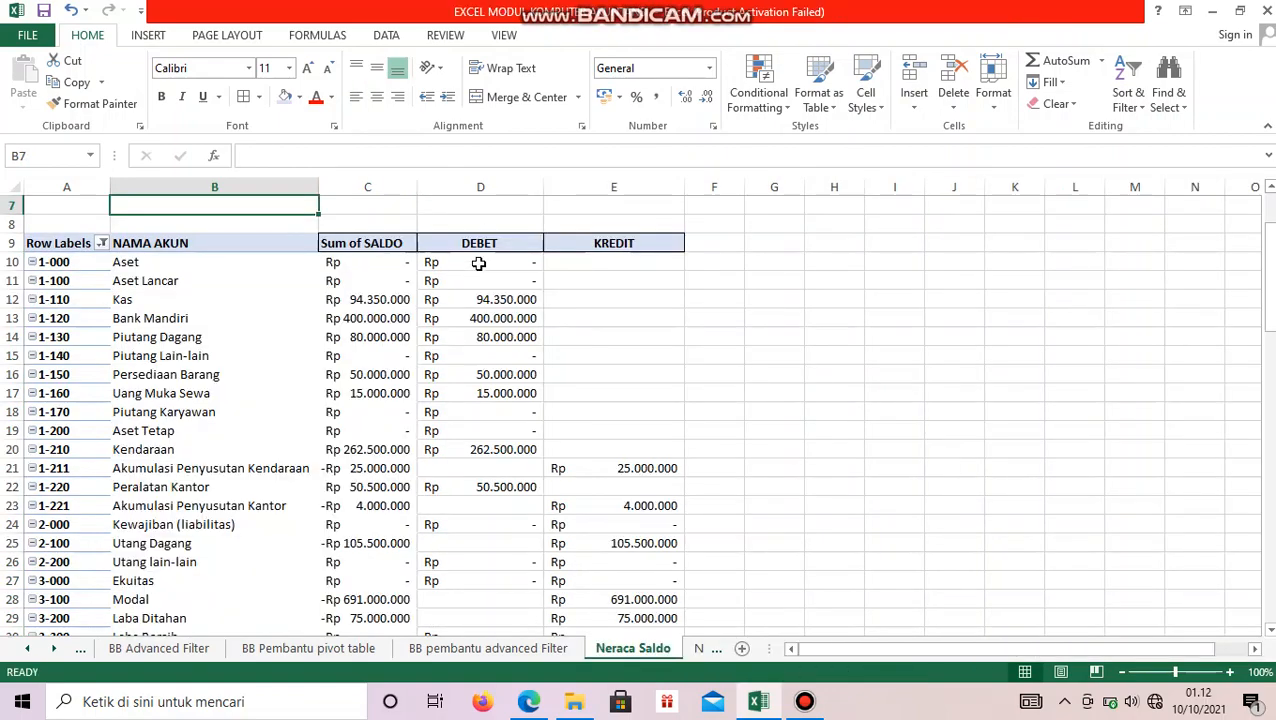
# Replace the DEBET and KREDIT formulas in D10:E41 with their values using Paste Special Values
pyautogui.moveTo(479, 262); pyautogui.dragTo(570, 573)
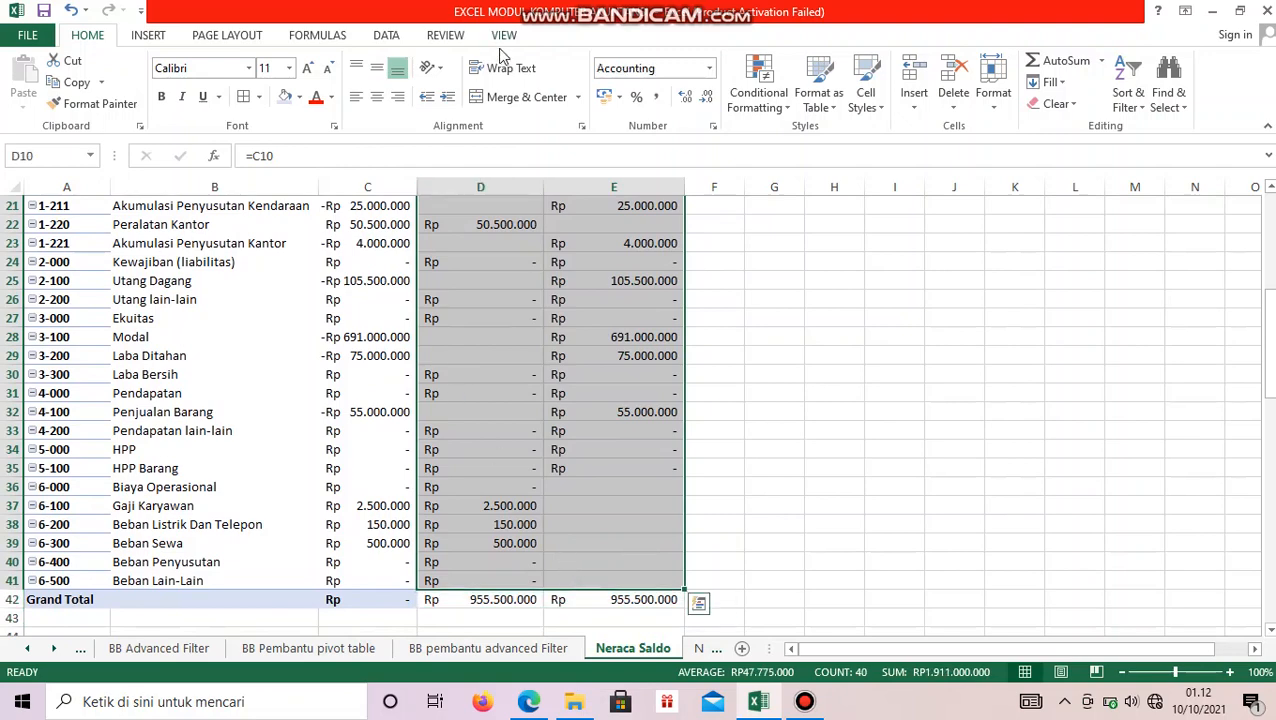
pyautogui.hotkey('ctrl', 'c')
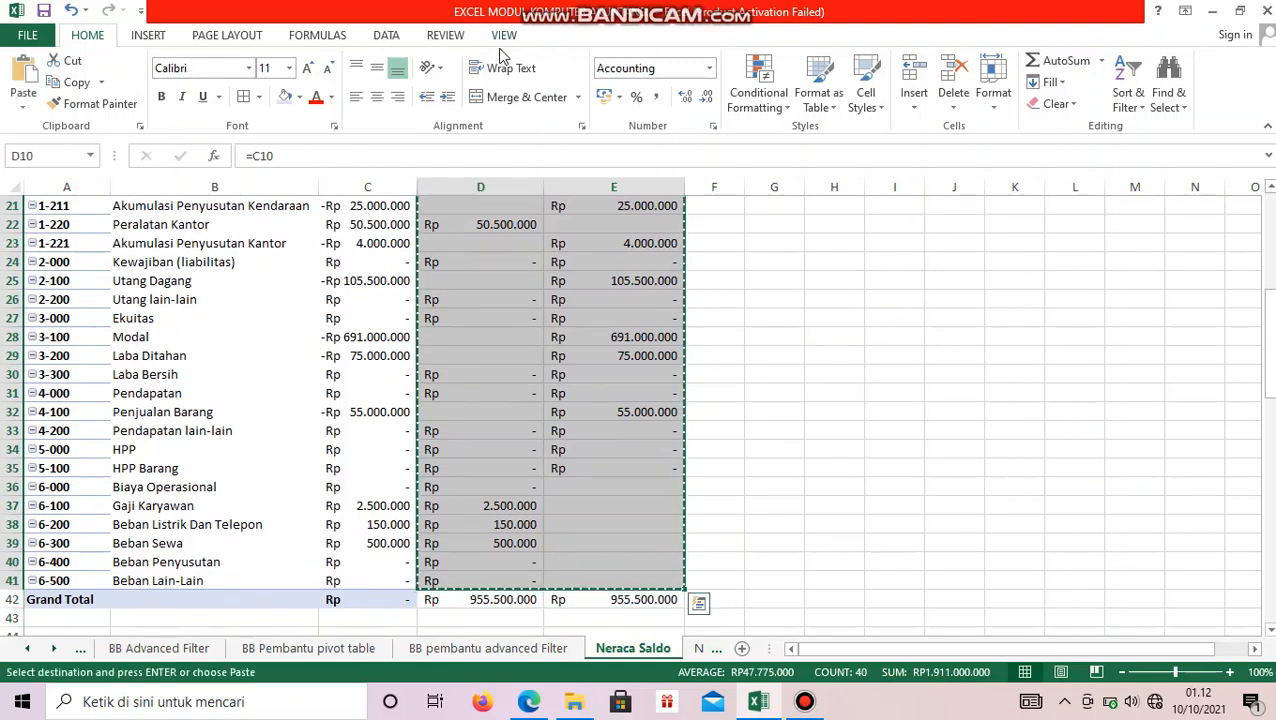
pyautogui.press('alt')
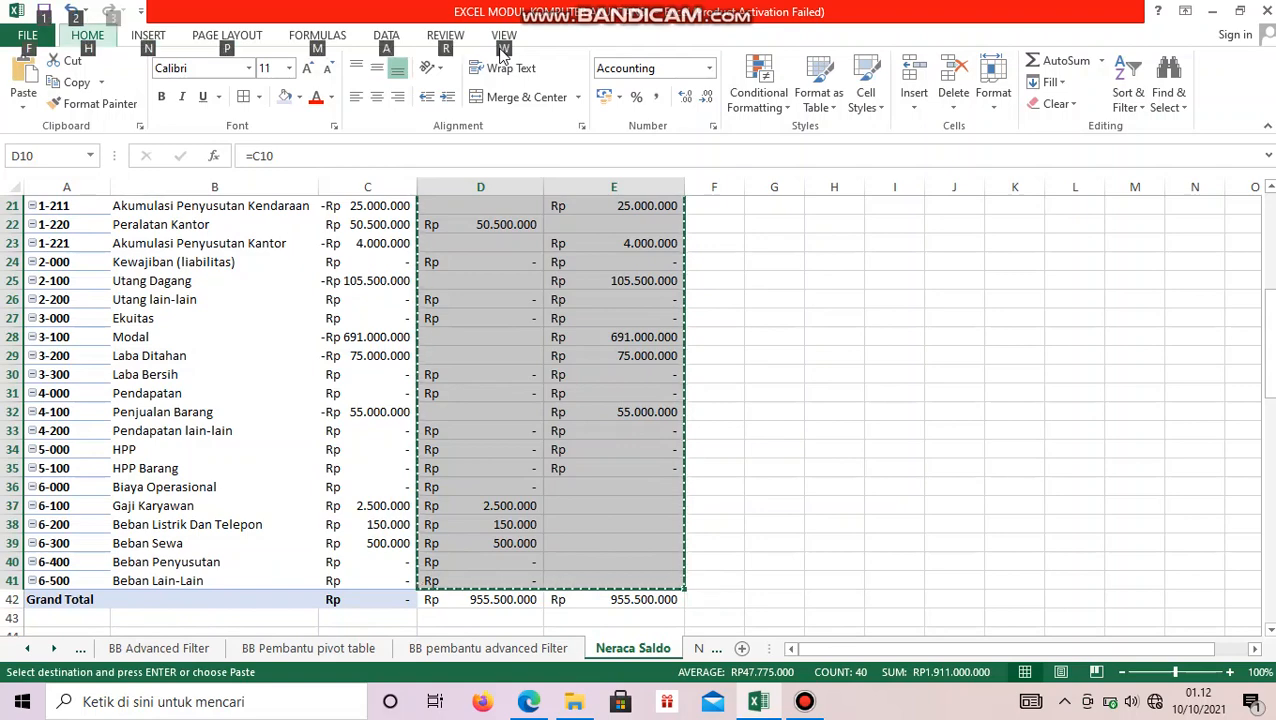
pyautogui.press('e')
pyautogui.press('s')
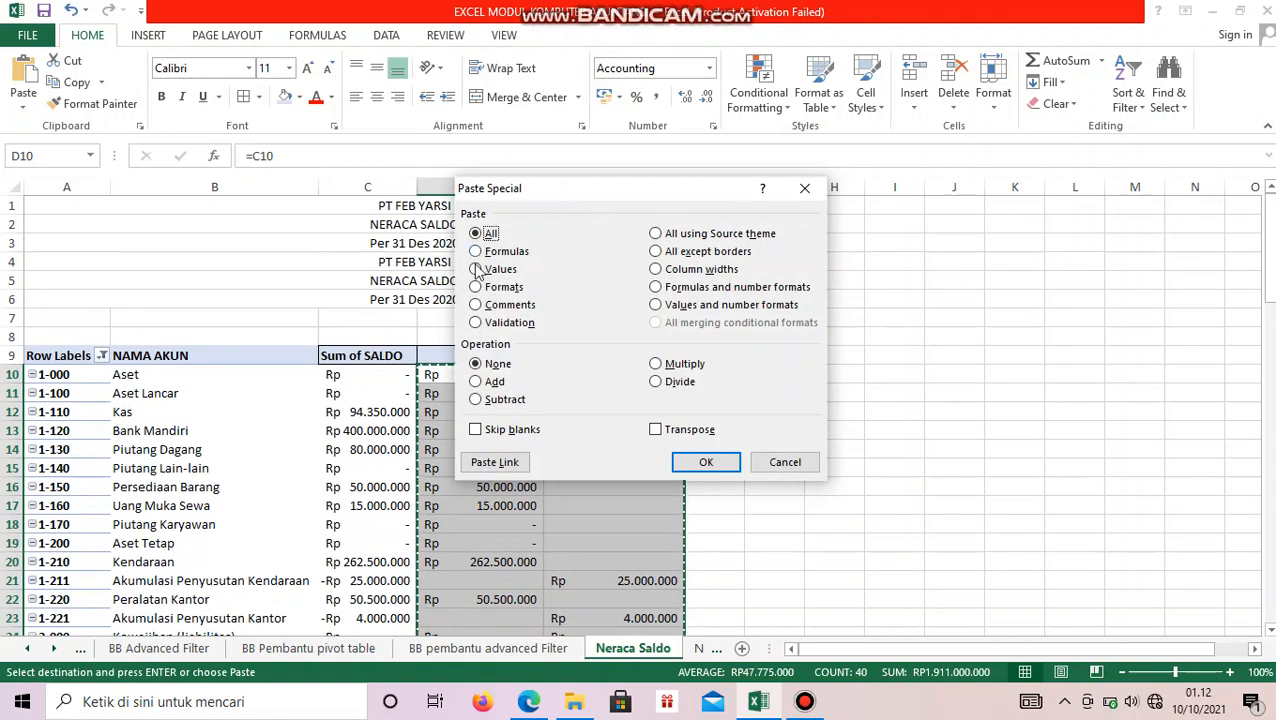
pyautogui.click(500, 270)
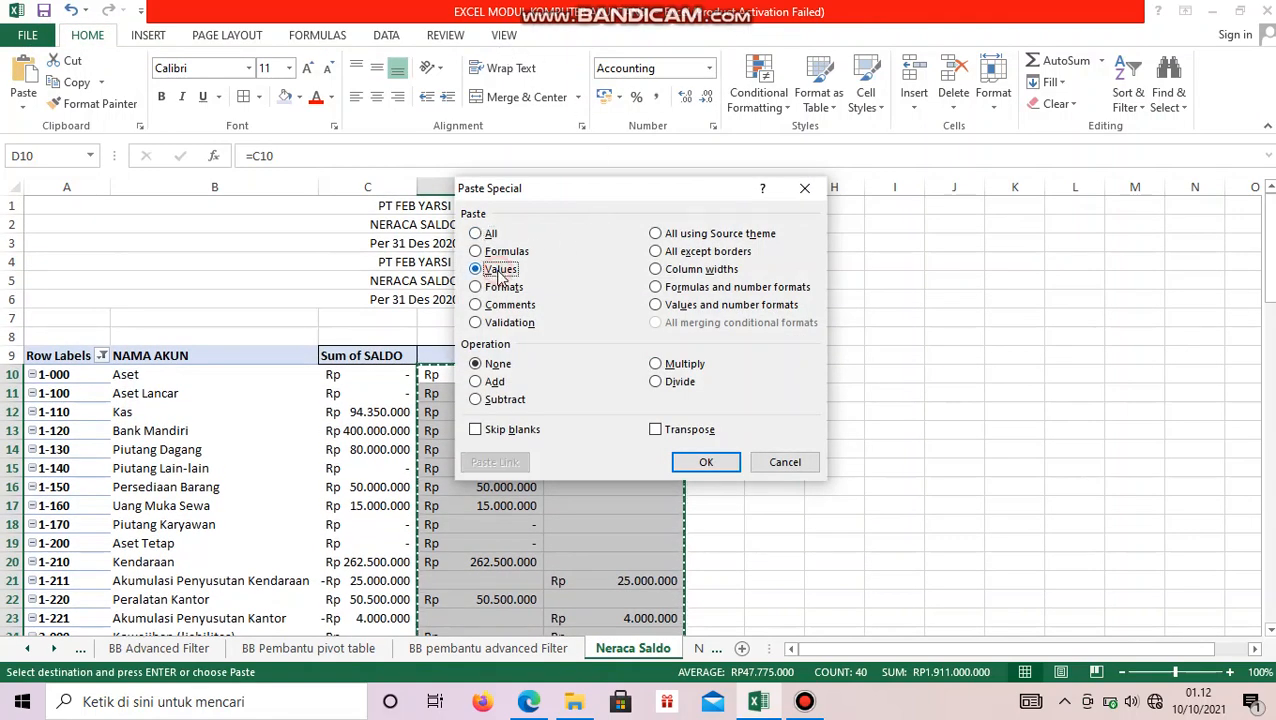
pyautogui.click(706, 466)
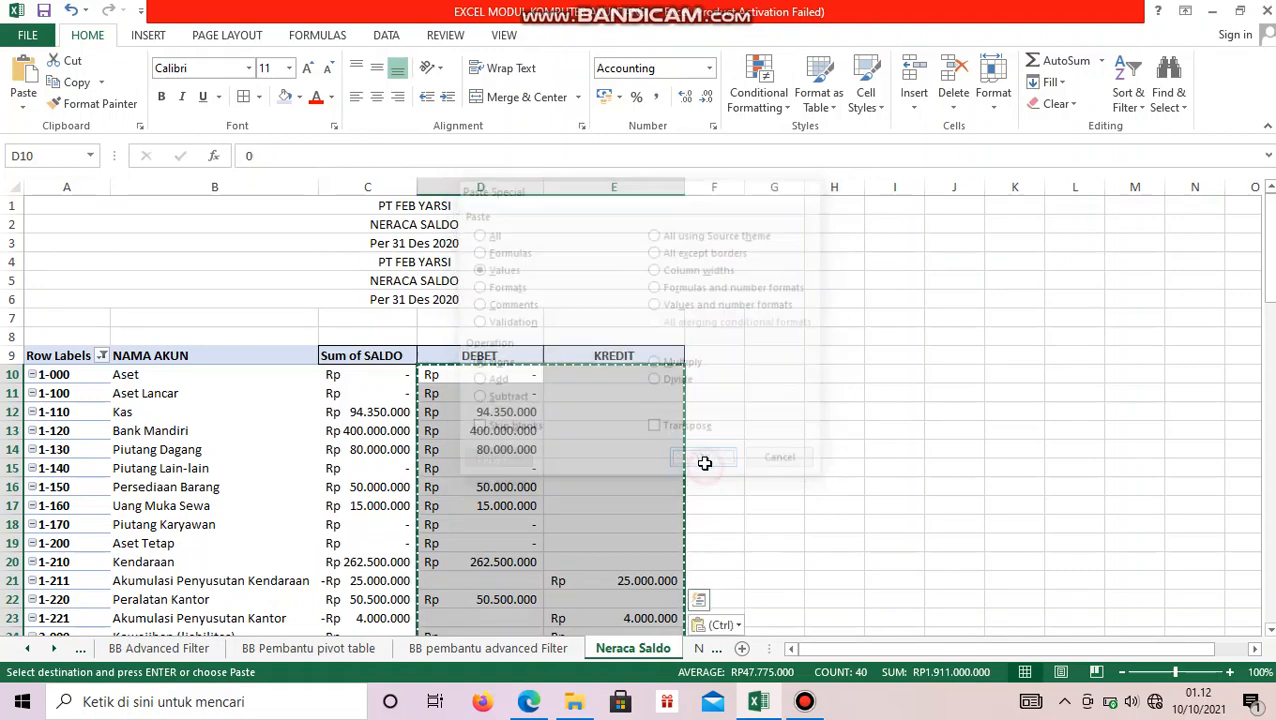
pyautogui.click(789, 441)
# Remove the SALDO field from the trial balance PivotTable
pyautogui.click(326, 406)
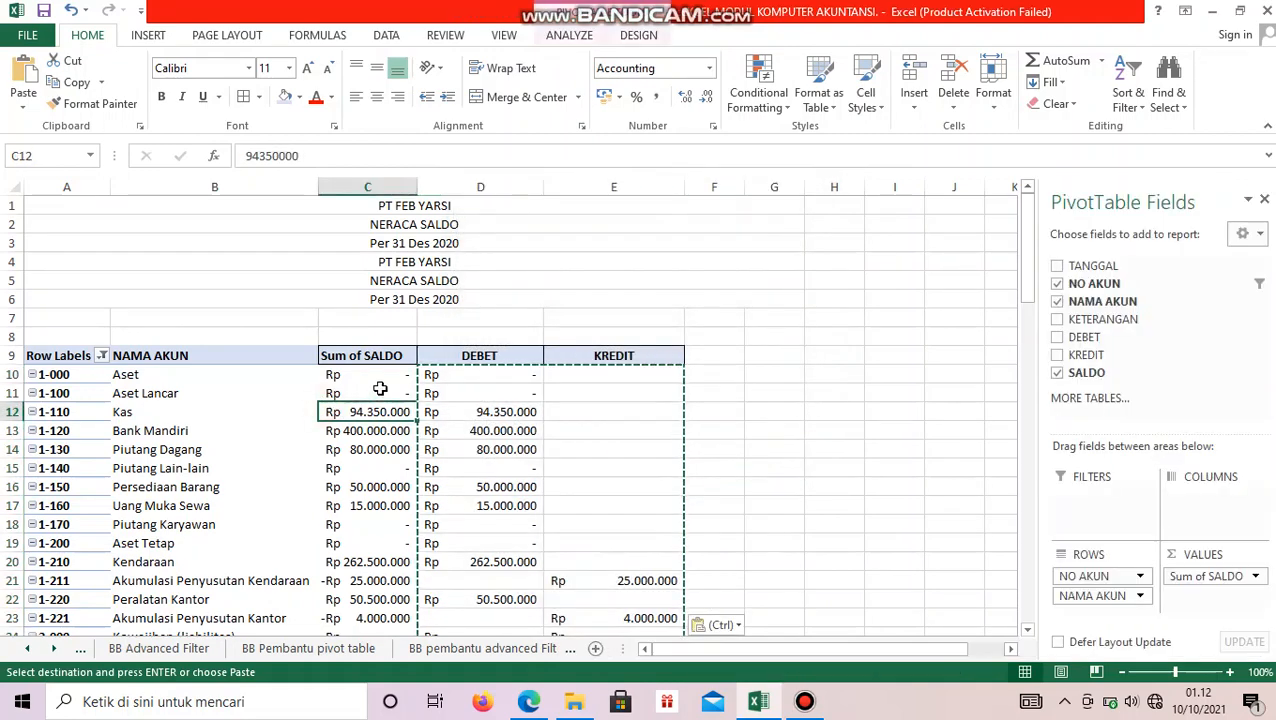
pyautogui.click(1112, 376)
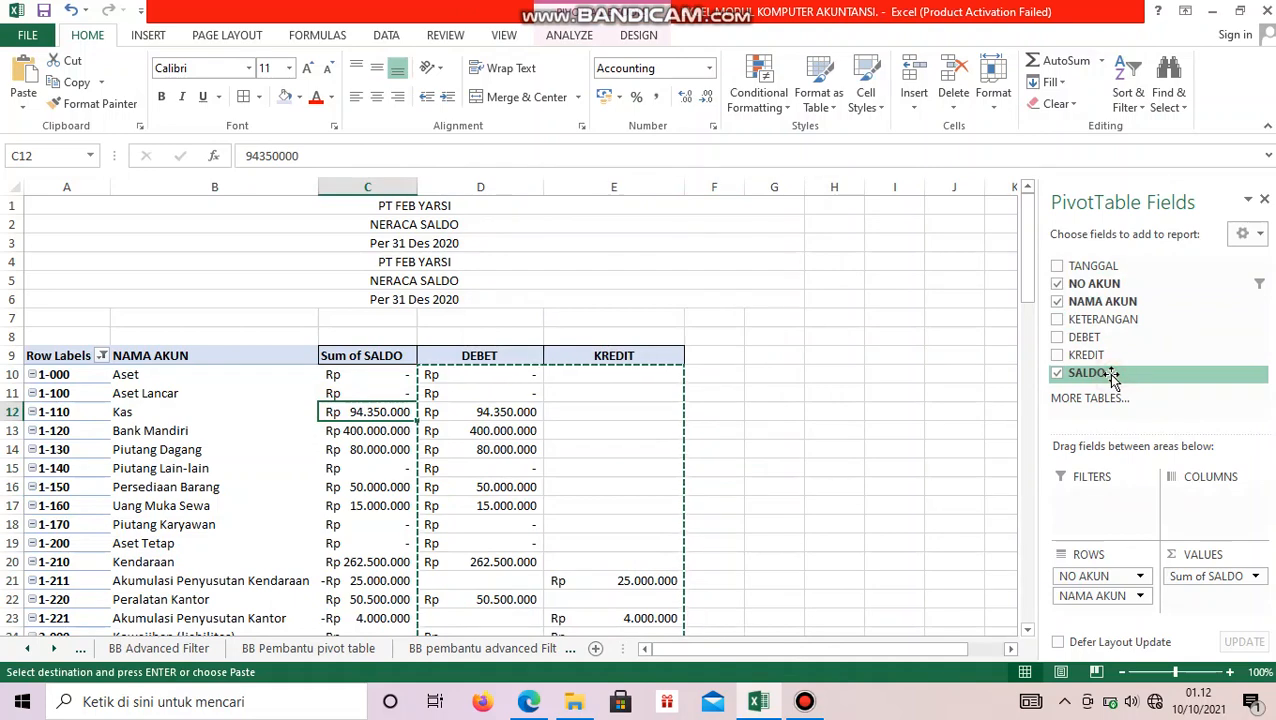
pyautogui.click(1057, 373)
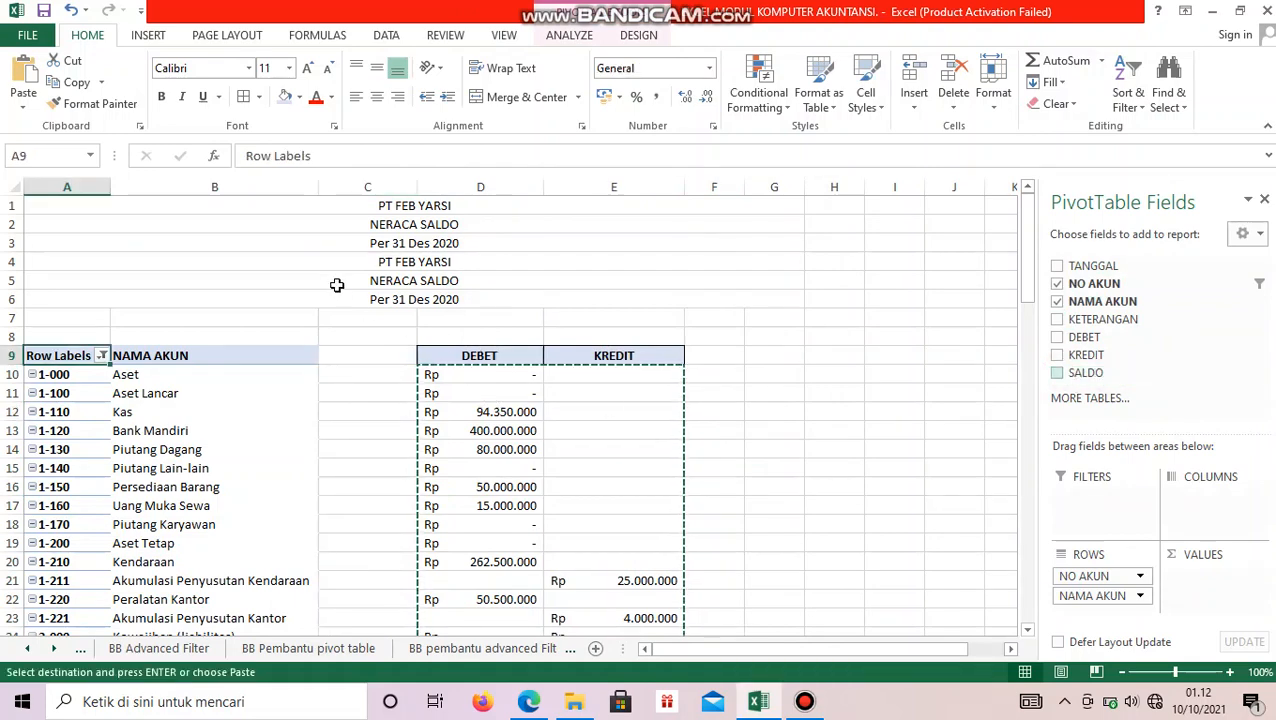
# Delete the duplicate company name, NERACA SALDO title and date headings in rows 4 to 6
pyautogui.moveTo(408, 261); pyautogui.dragTo(409, 296)
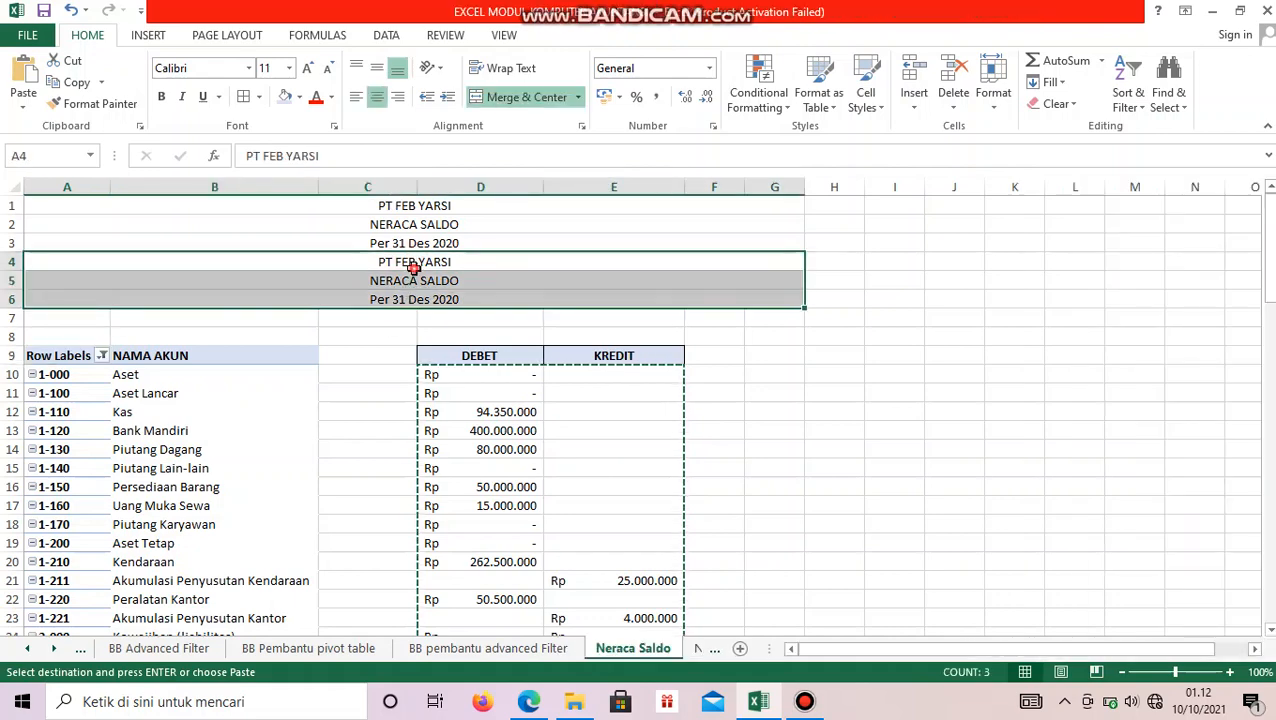
pyautogui.click(413, 267)
pyautogui.press('Delete')
pyautogui.click(427, 279)
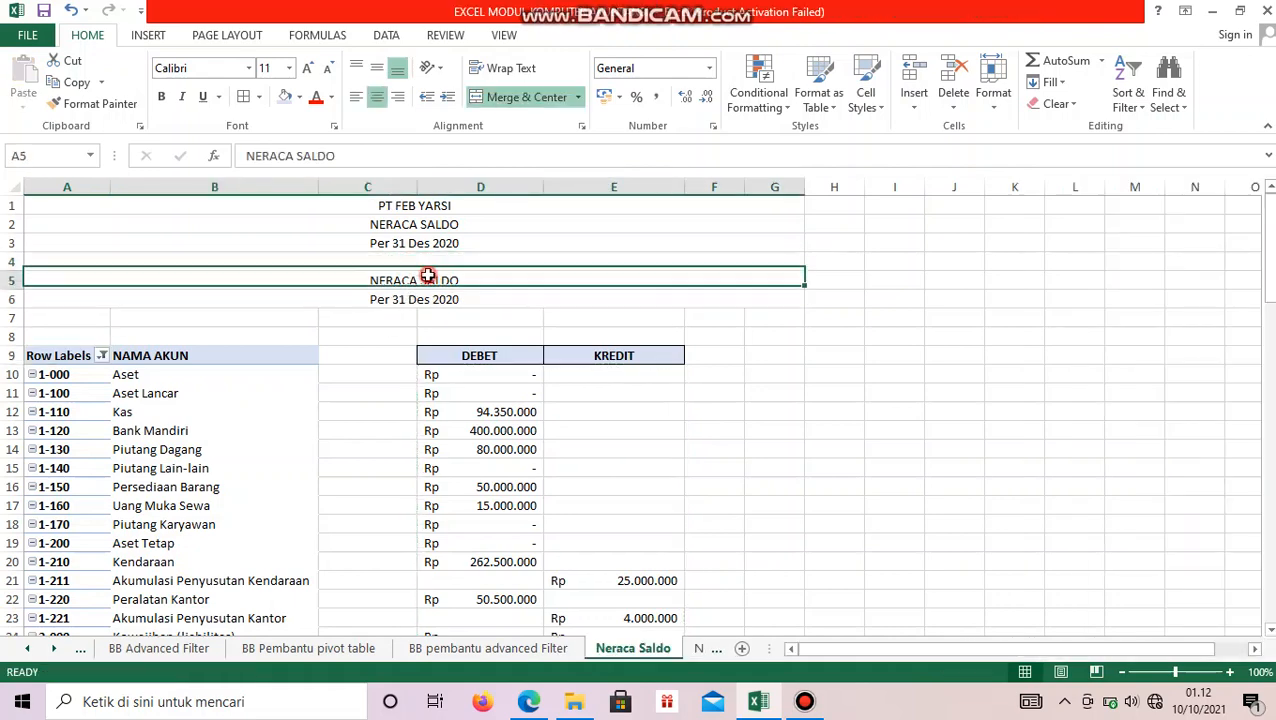
pyautogui.press('Delete')
pyautogui.click(427, 302)
pyautogui.press('Delete')
# Delete the empty column C between NAMA AKUN and DEBET
pyautogui.click(344, 372)
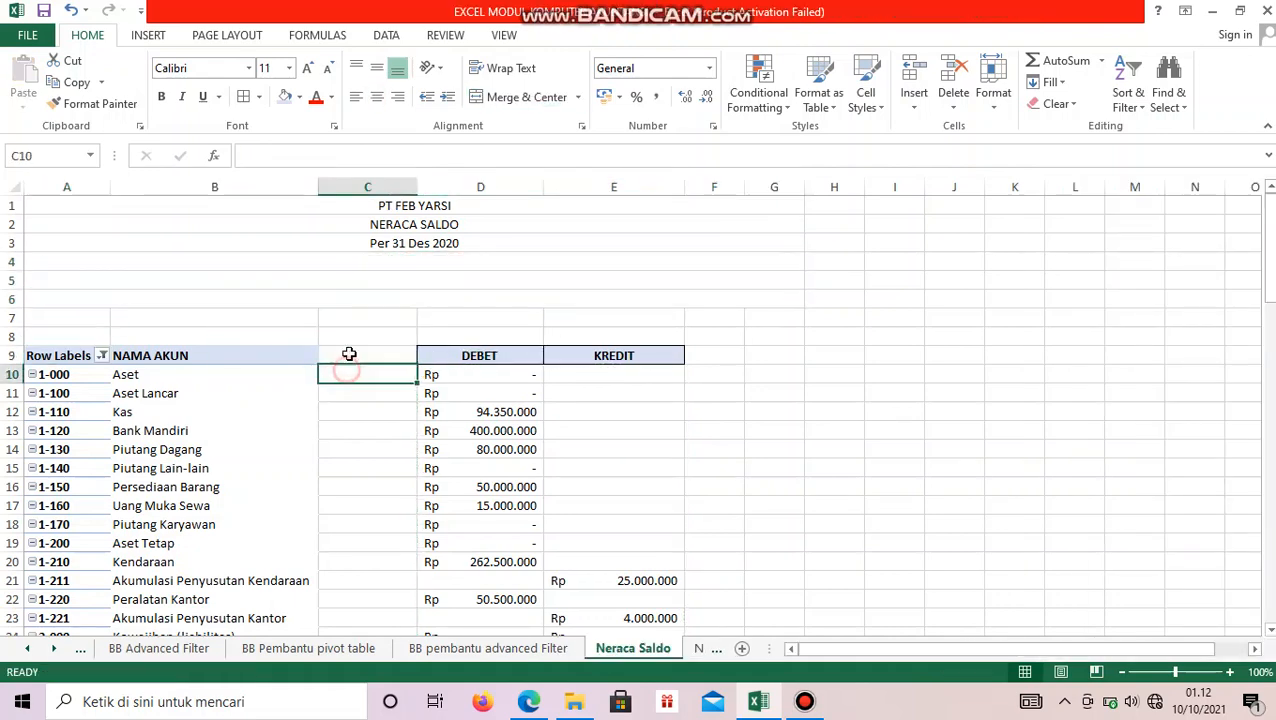
pyautogui.click(367, 187)
pyautogui.rightClick(354, 190)
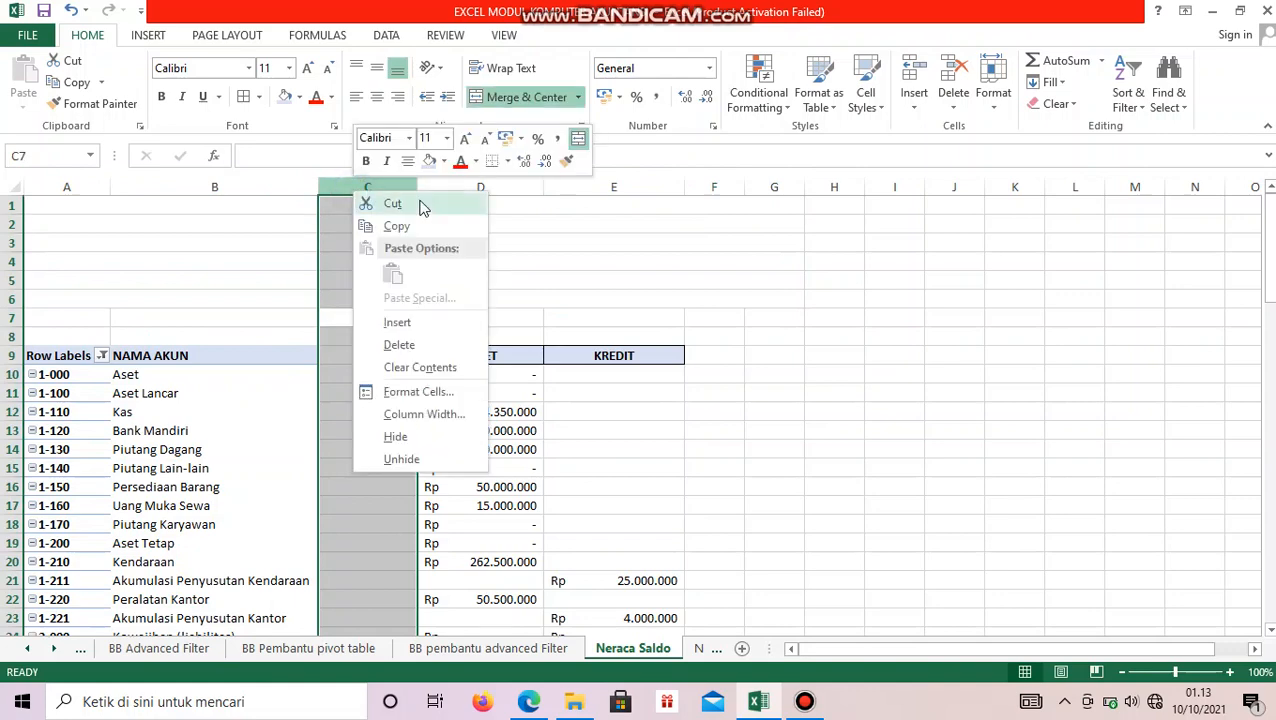
pyautogui.click(399, 344)
pyautogui.scroll(-3, 421, 330)
pyautogui.scroll(1, 391, 318)
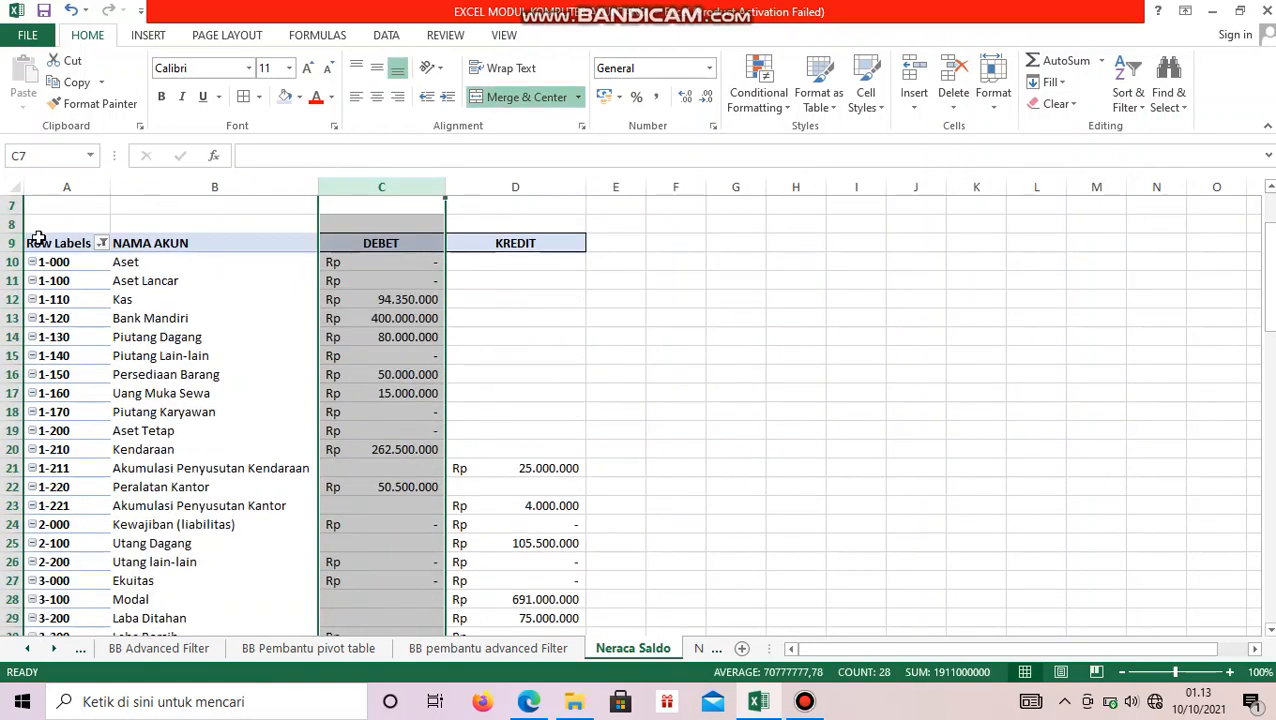
# Apply borders to every cell of the trial balance table in A9:D42
pyautogui.moveTo(37, 240); pyautogui.dragTo(486, 601)
pyautogui.scroll(7, 440, 420)
pyautogui.scroll(-2, 474, 322)
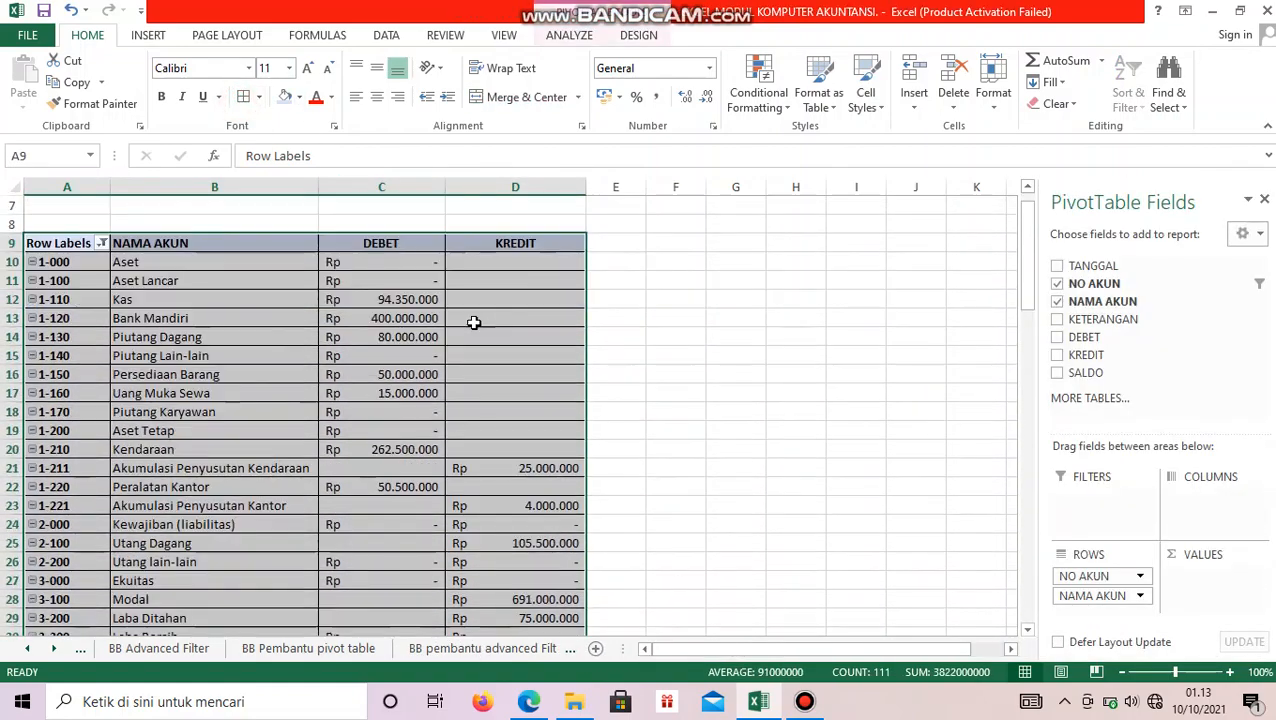
pyautogui.scroll(-5, 474, 322)
pyautogui.moveTo(373, 592); pyautogui.dragTo(474, 585)
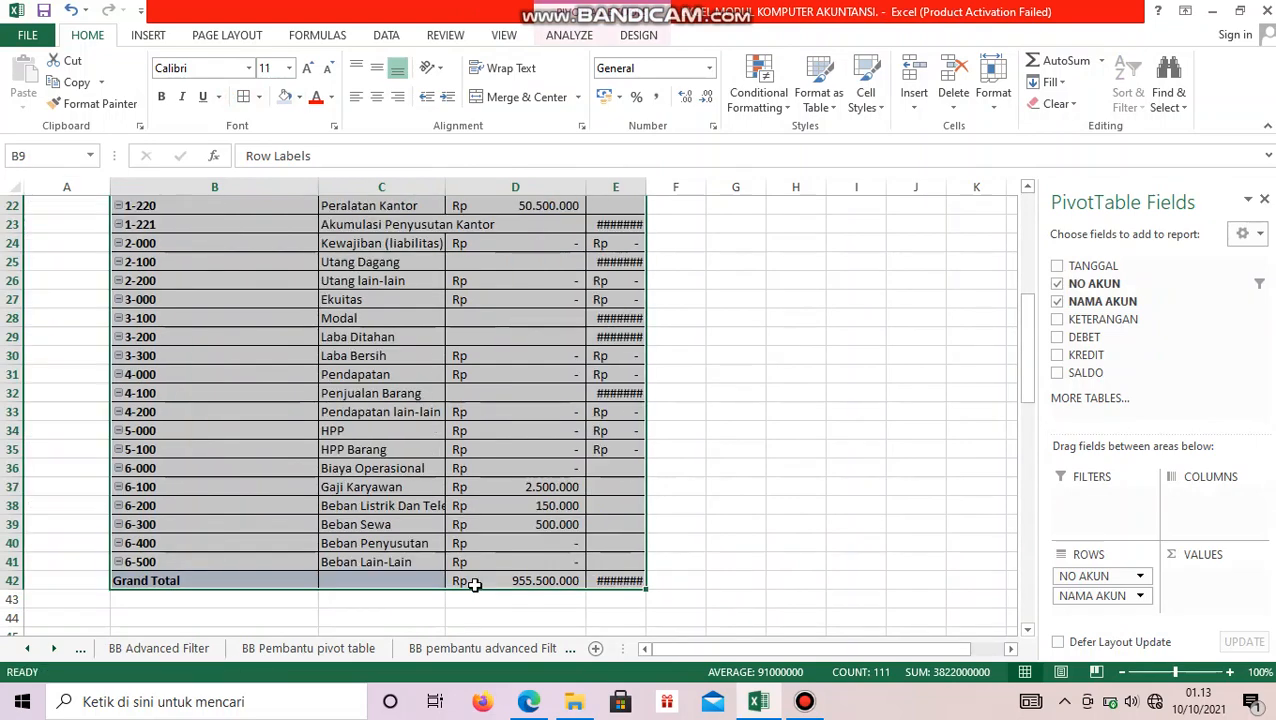
pyautogui.hotkey('ctrl', 'z')
pyautogui.click(644, 521)
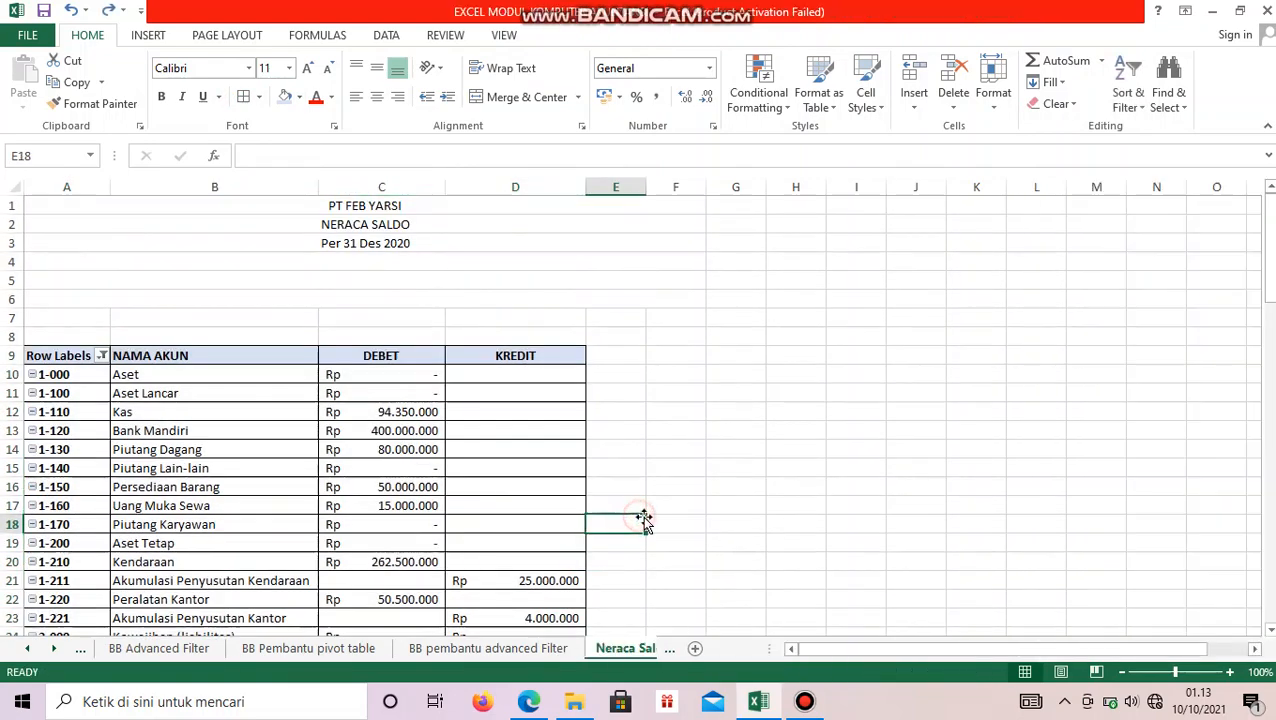
# Compare the DEBET and KREDIT grand totals in C42:D42 of the trial balance, and switch to the Buku Besar Pembantu PDF in Microsoft Edge
pyautogui.scroll(-13, 621, 512)
pyautogui.scroll(5, 508, 463)
pyautogui.click(530, 527)
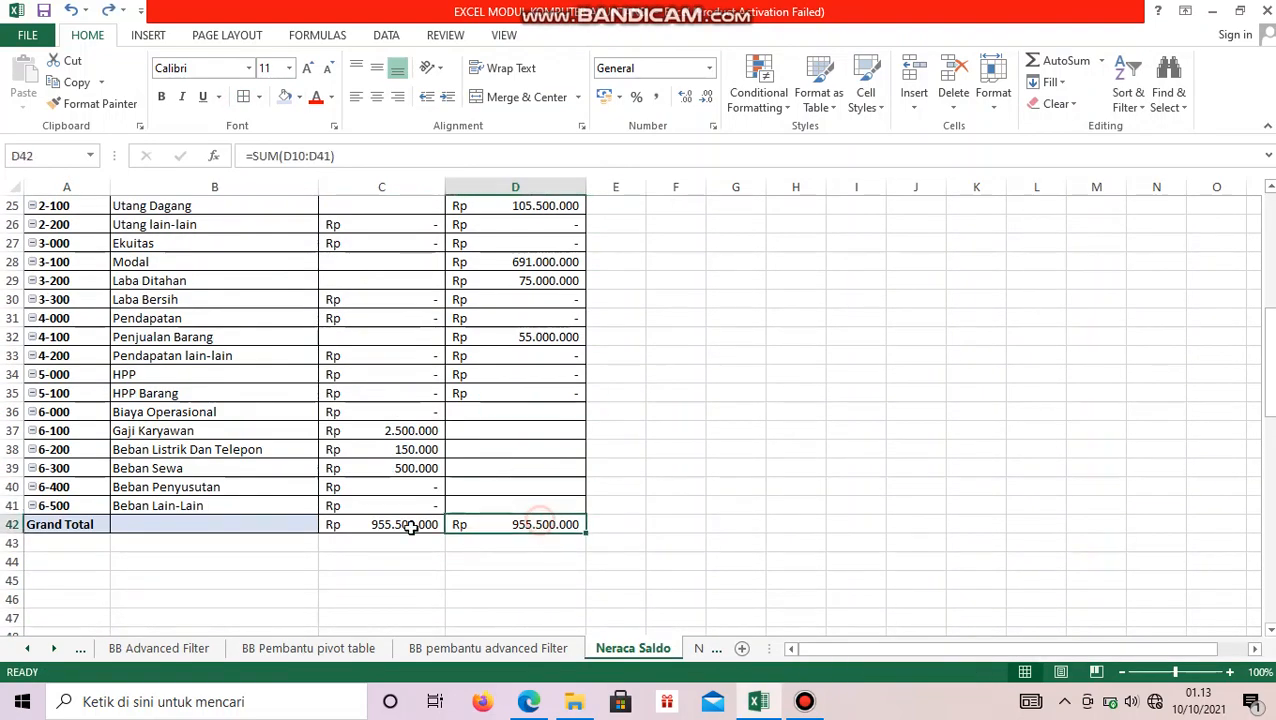
pyautogui.keyDown('shift'); pyautogui.click(413, 527); pyautogui.keyUp('shift')
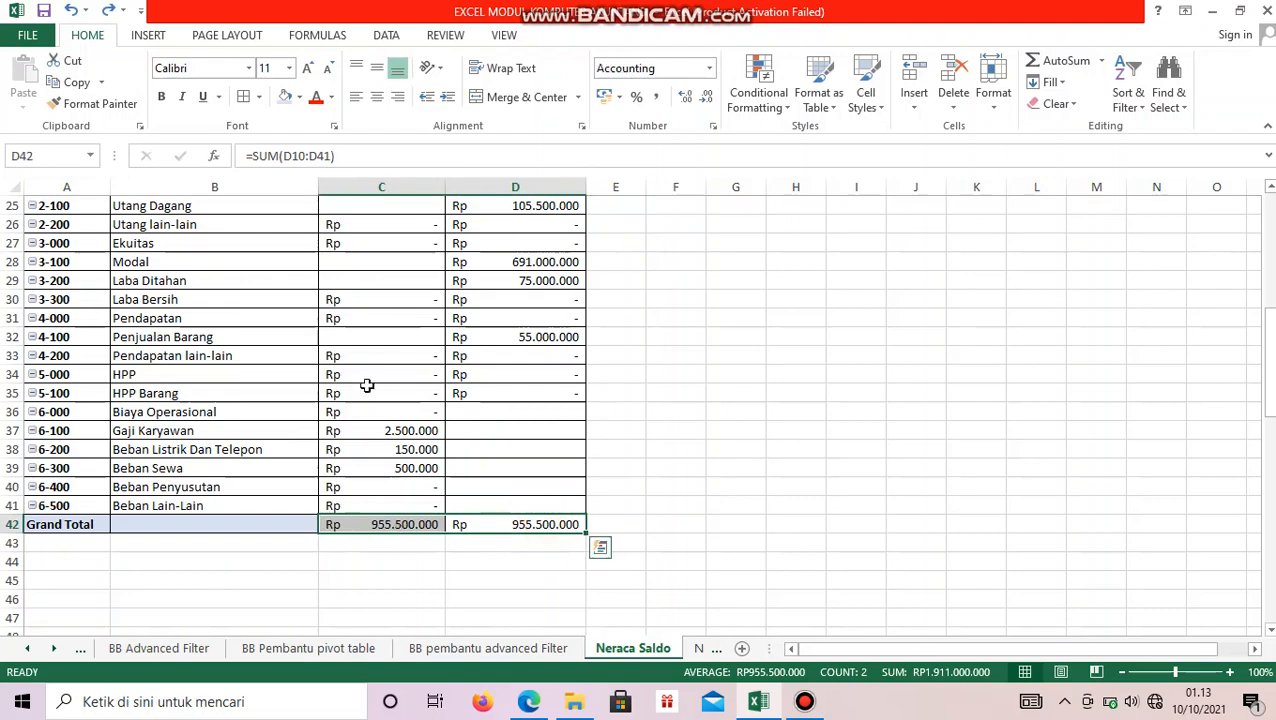
pyautogui.click(1036, 390)
pyautogui.scroll(4, 499, 571)
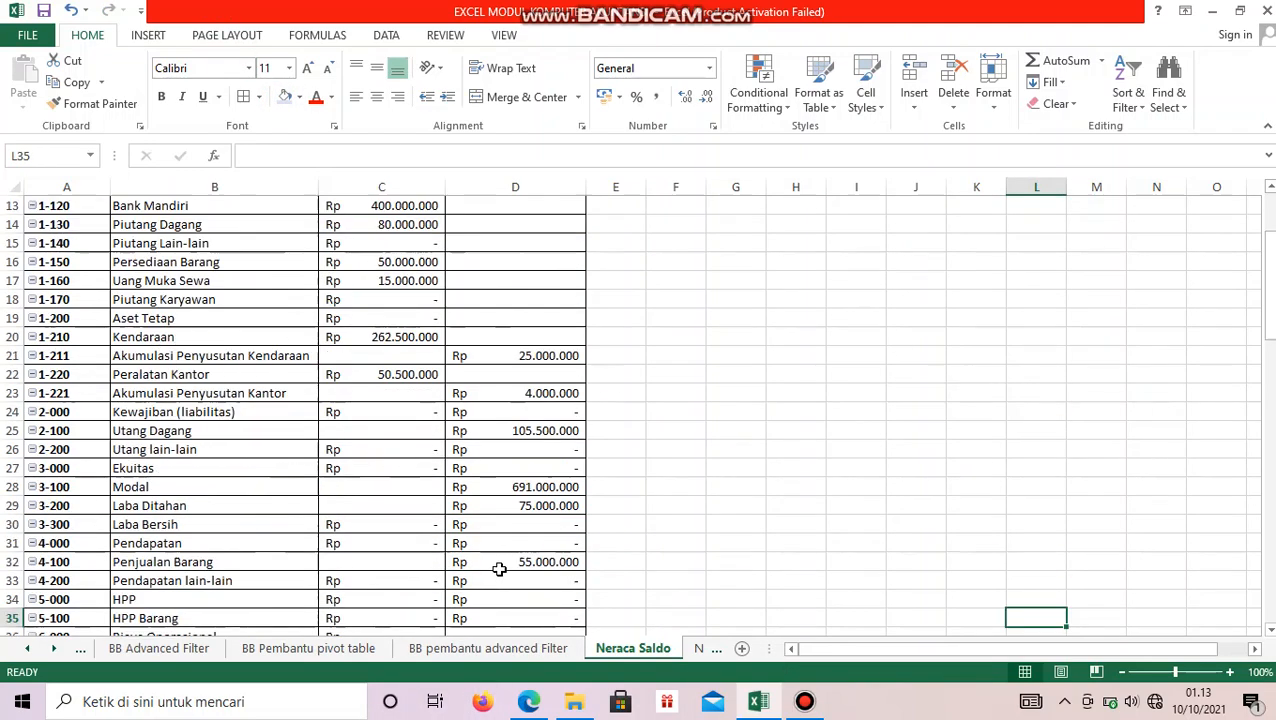
pyautogui.scroll(-3, 498, 564)
pyautogui.scroll(7, 470, 575)
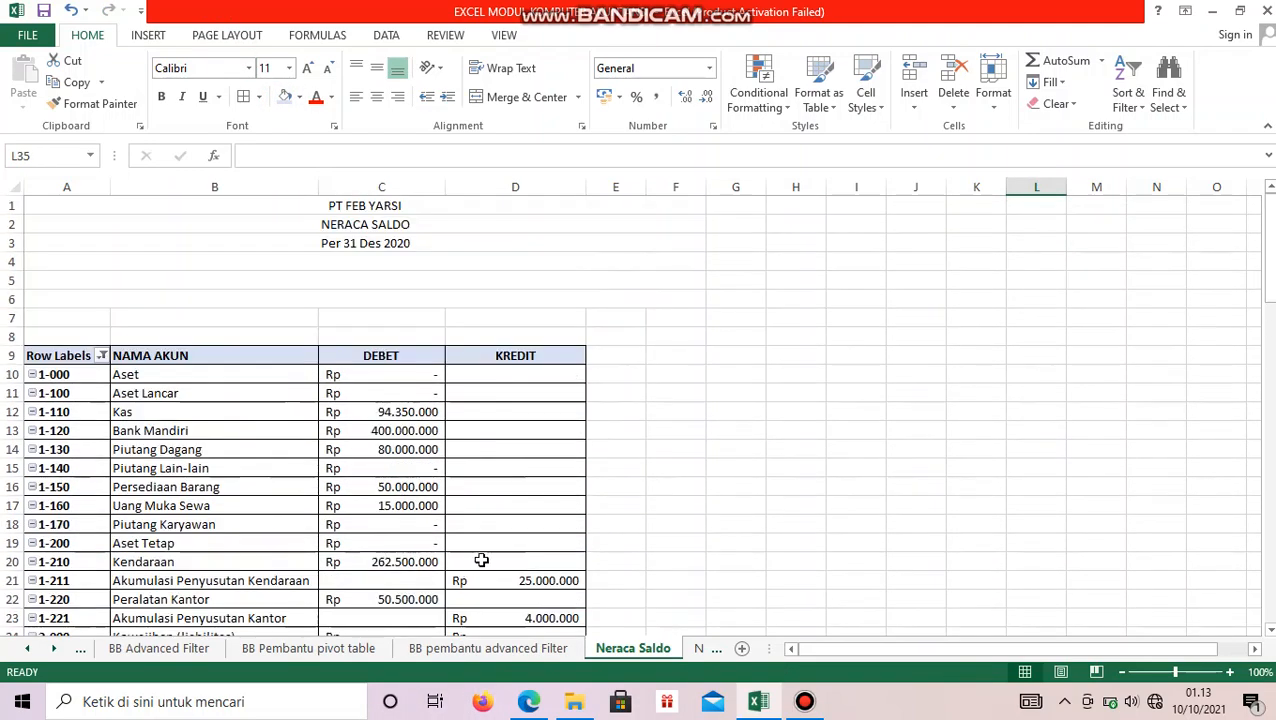
pyautogui.click(529, 700)
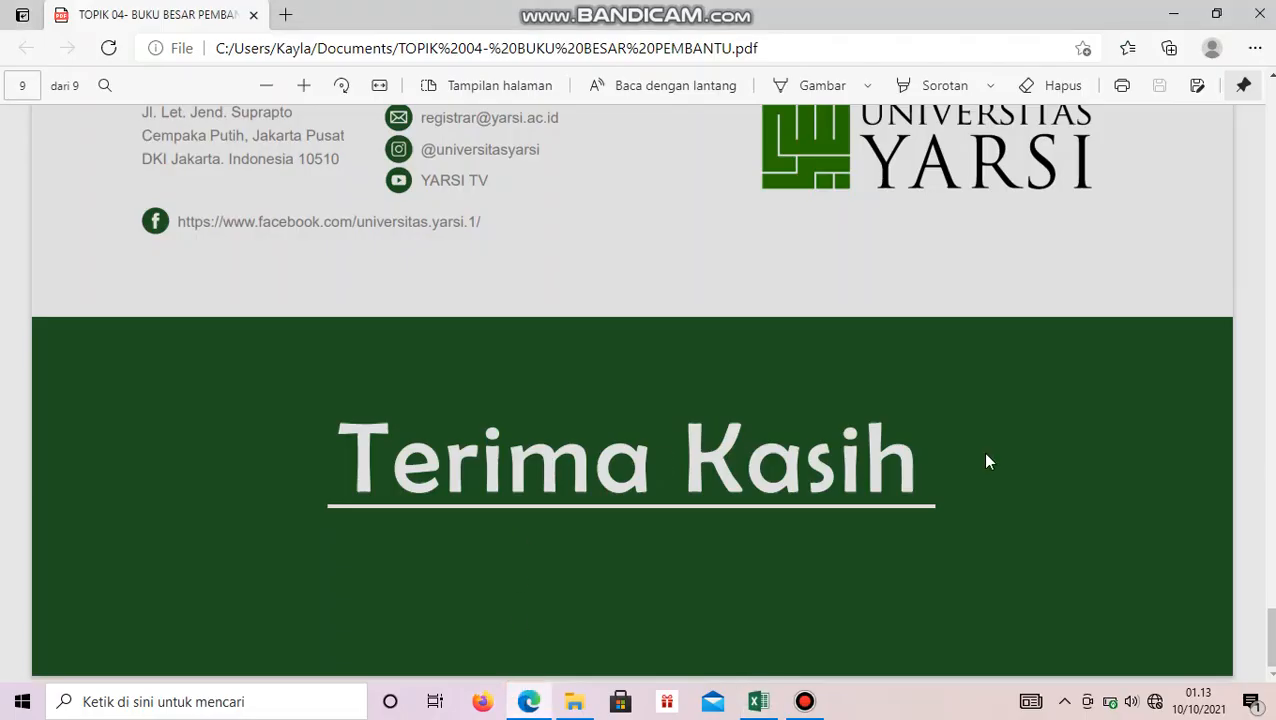